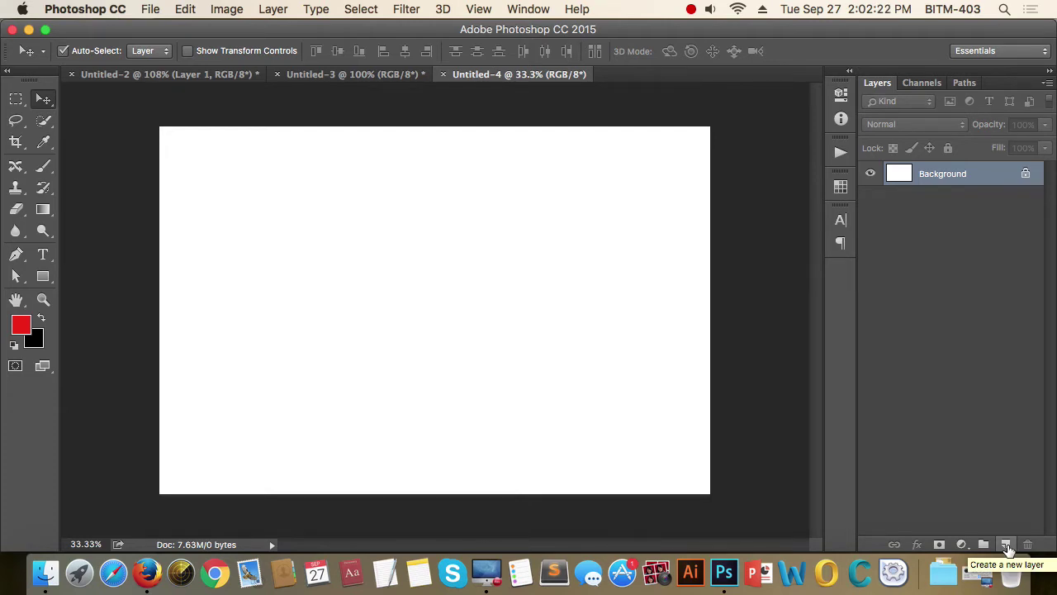
Create a new layer and fill it with the background black, followed by the foreground red.
left_click(1006, 545)
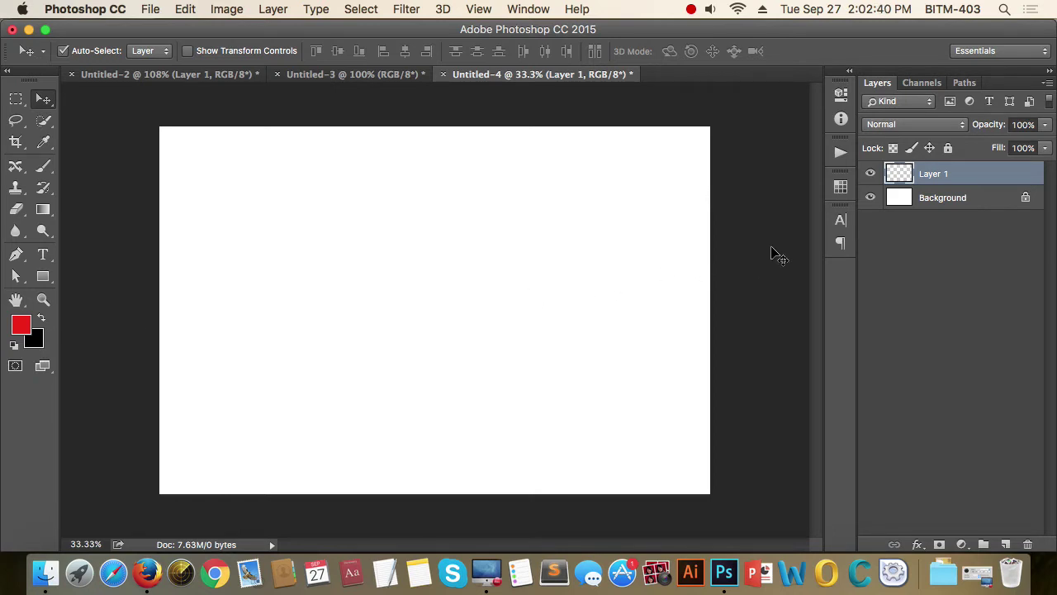
key("super+BackSpace")
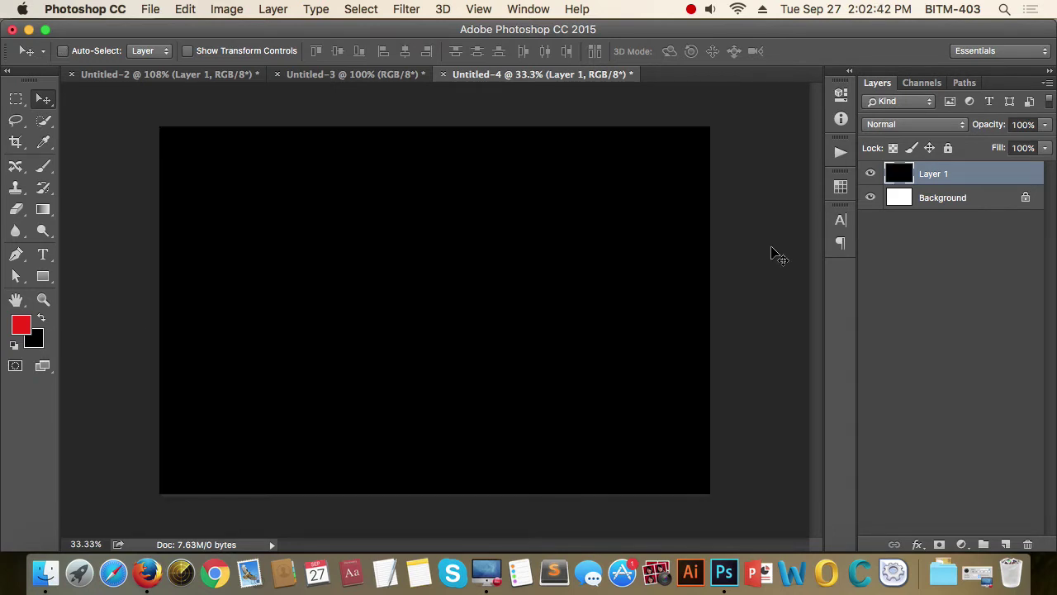
key("alt+BackSpace")
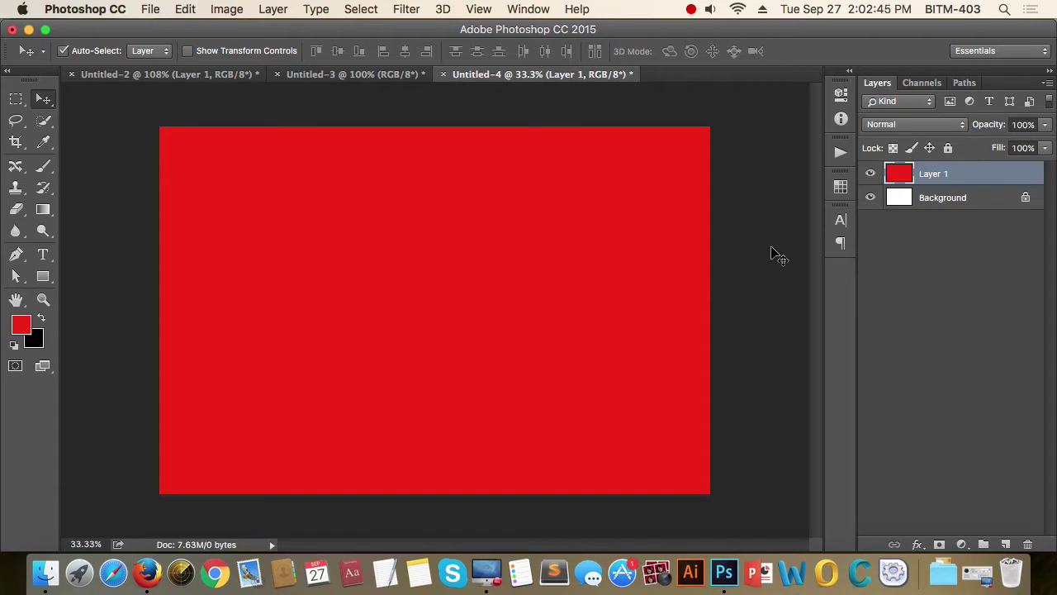
Toggle the red layer's visibility off and on, and delete the layer.
left_click(870, 174)
left_click(871, 174)
key("BackSpace")
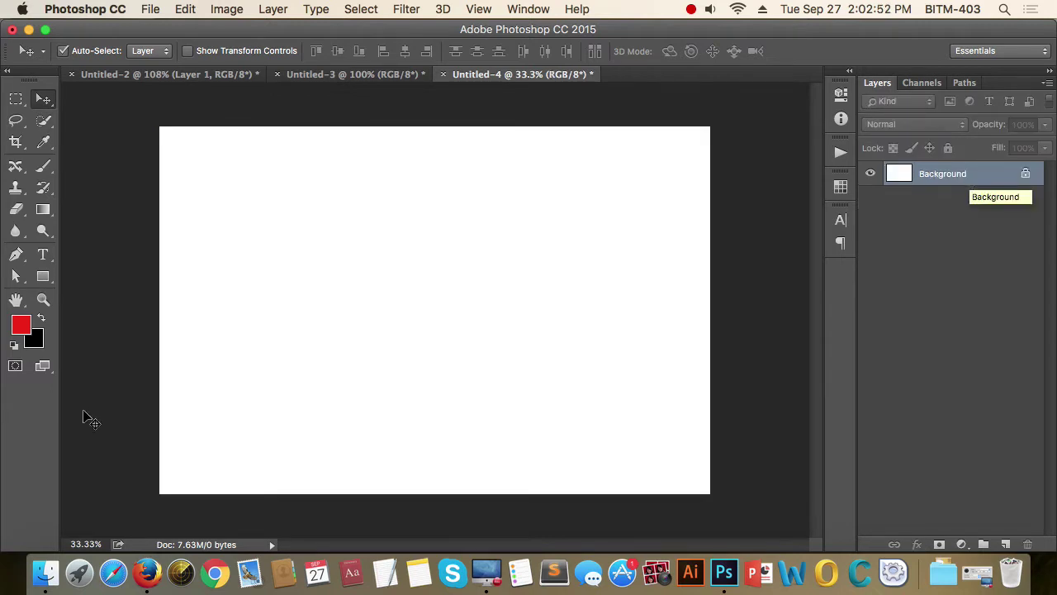
Draw a rectangle shape about 806 × 467 px left of the canvas centre.
left_click(43, 279)
left_click_drag(251, 239, 474, 368)
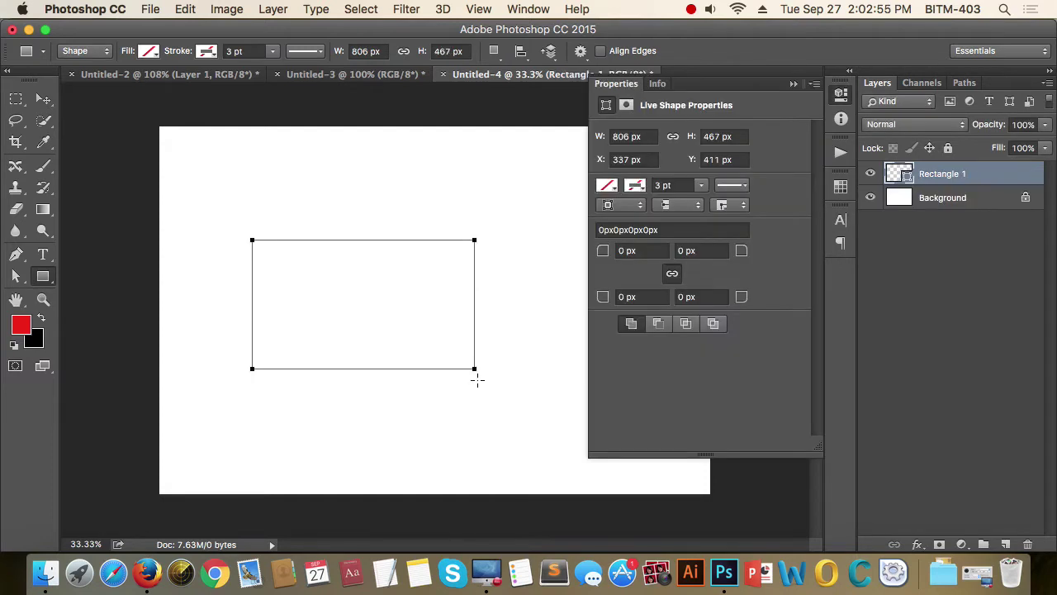
left_click(794, 84)
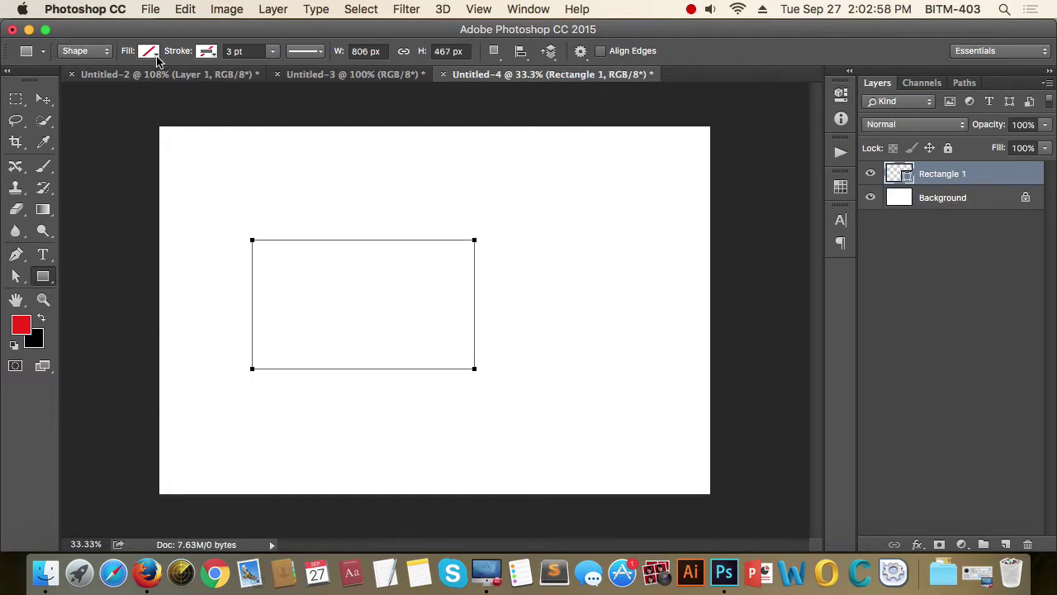
Give the rectangle a solid red fill and move it slightly up and to the right.
left_click(150, 52)
left_click(110, 85)
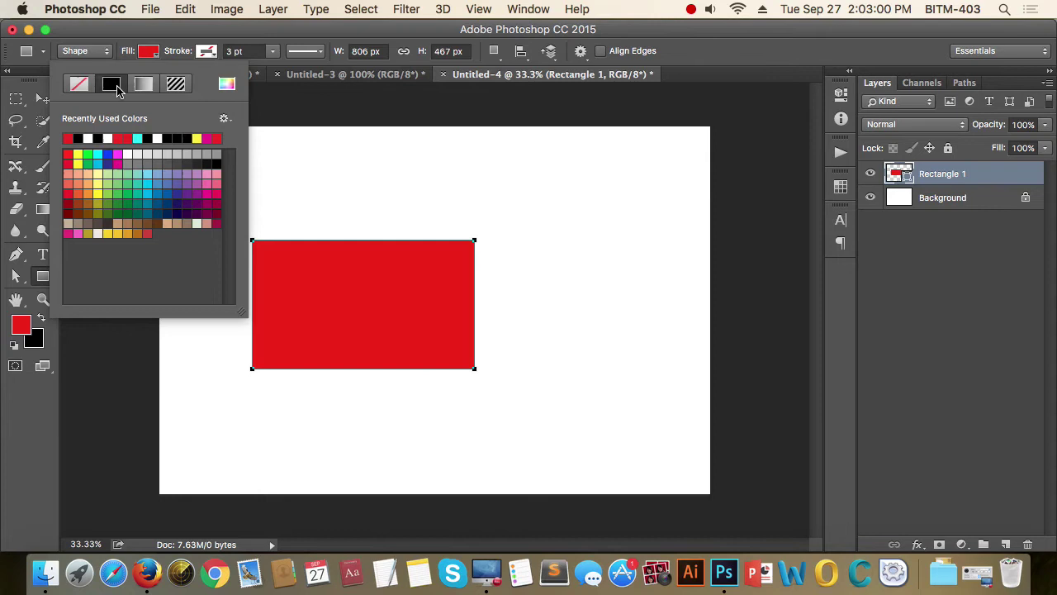
left_click(43, 99)
mouse_move(329, 299)
left_mouse_down()
mouse_move(374, 290)
mouse_move(365, 279)
left_mouse_up()
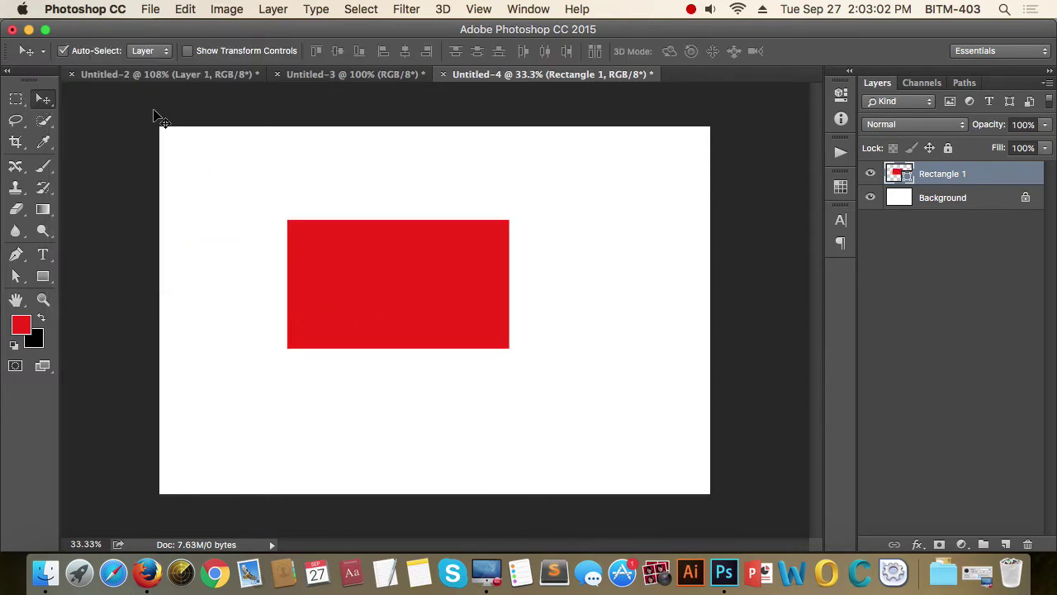
Give the rectangle a solid black stroke with a width of 10 pt.
left_click(43, 276)
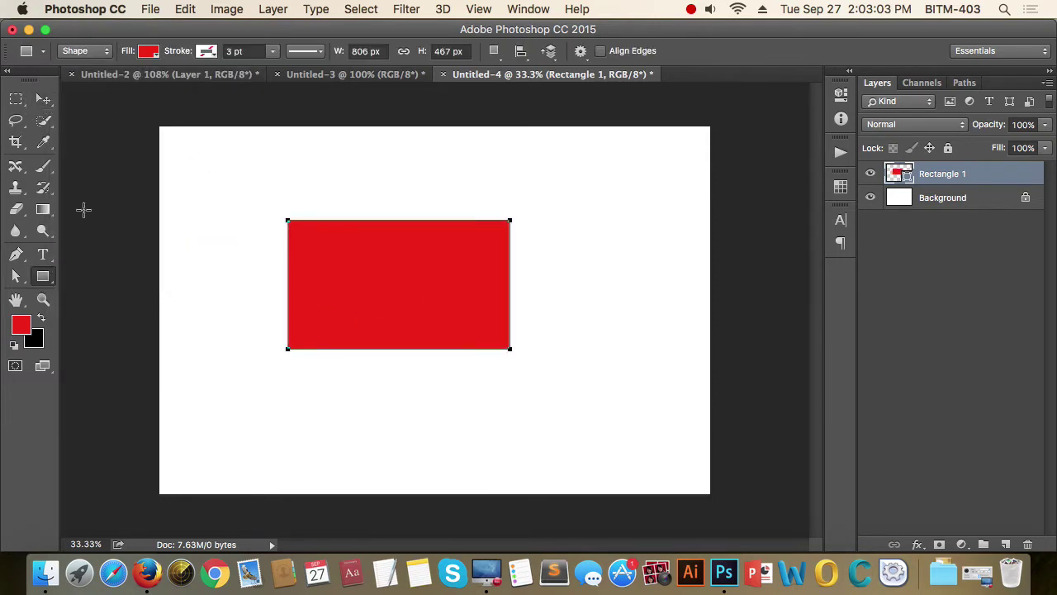
left_click(208, 52)
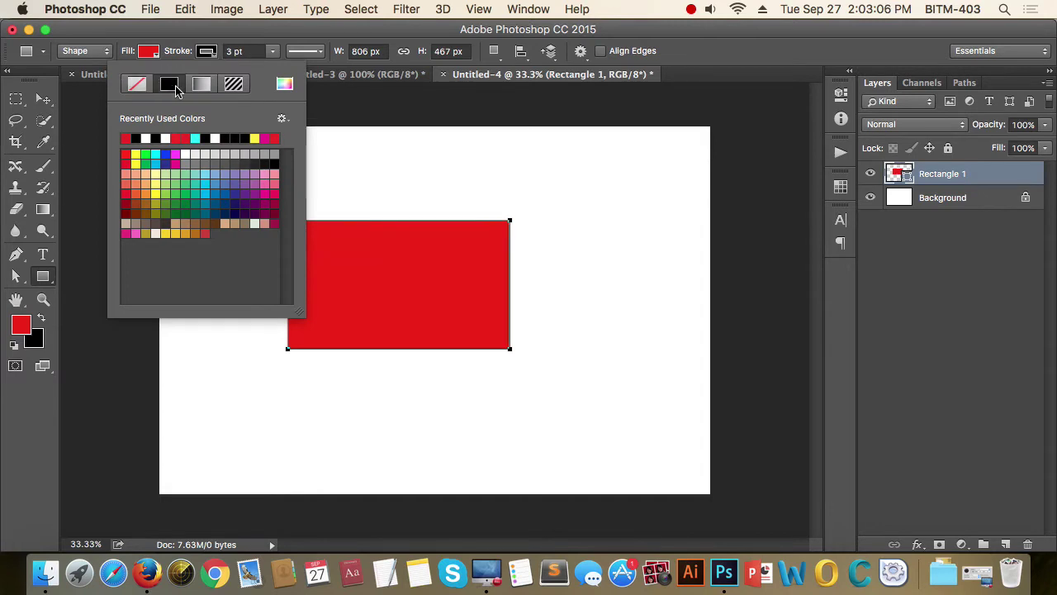
left_click(239, 51)
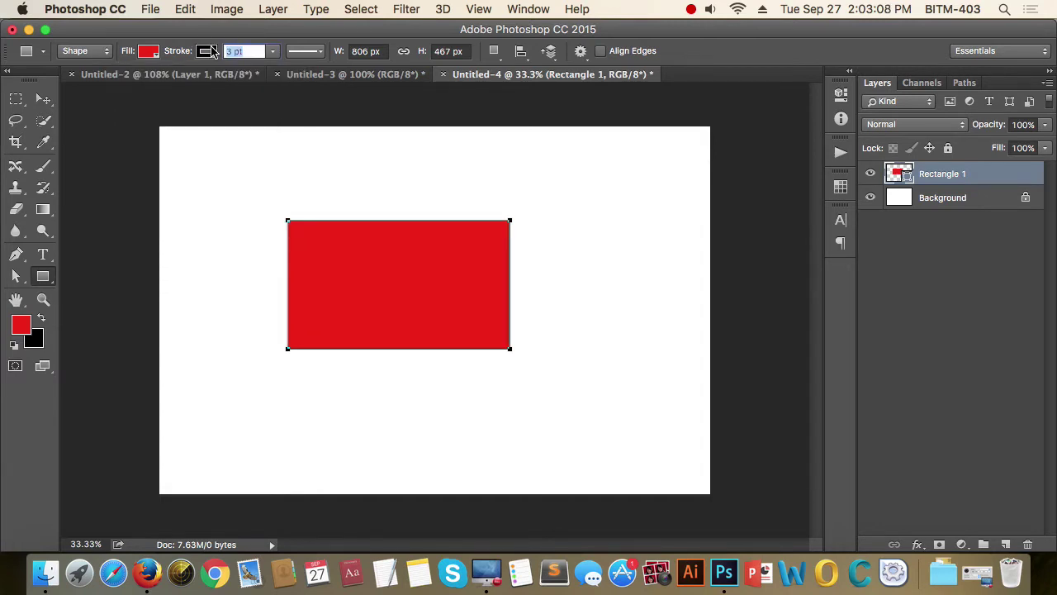
type("10")
key("Return")
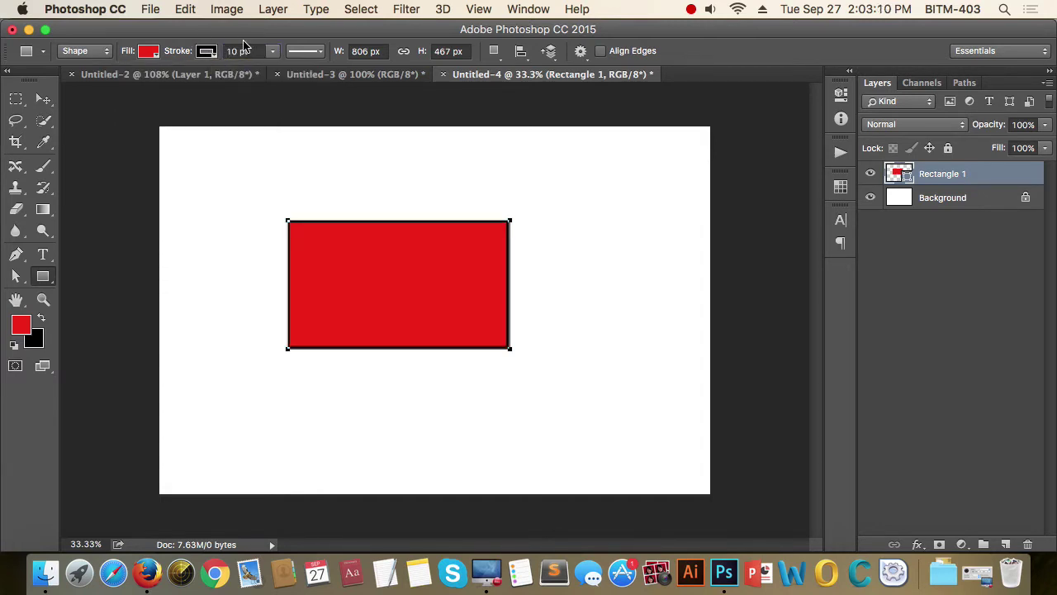
Move the outlined red rectangle slightly up and to the left on the canvas.
left_click(43, 99)
left_click(160, 200)
scroll(309, 221, "up", 3)
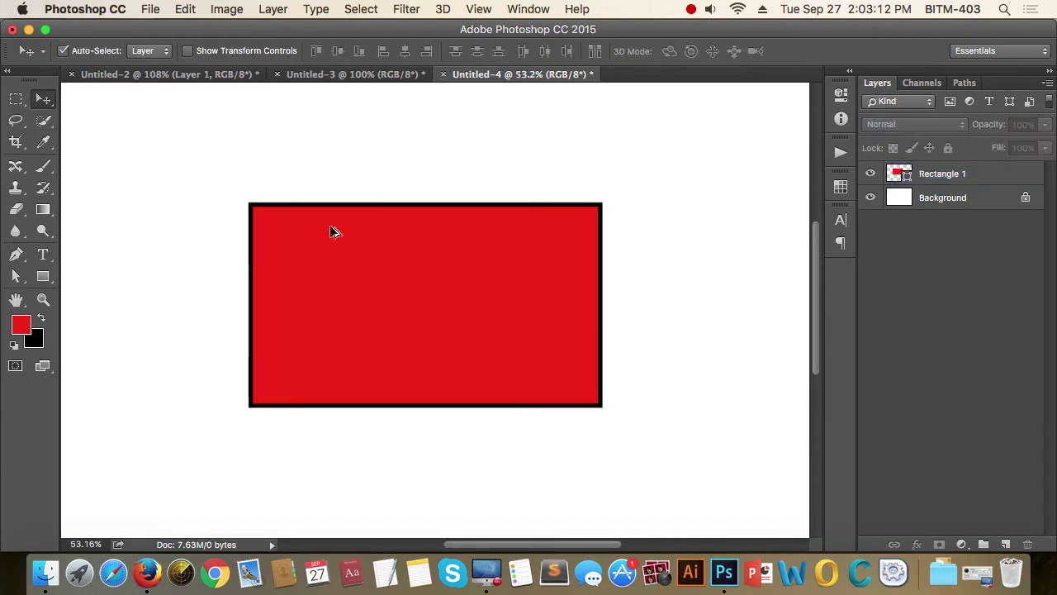
scroll(339, 229, "up", 3)
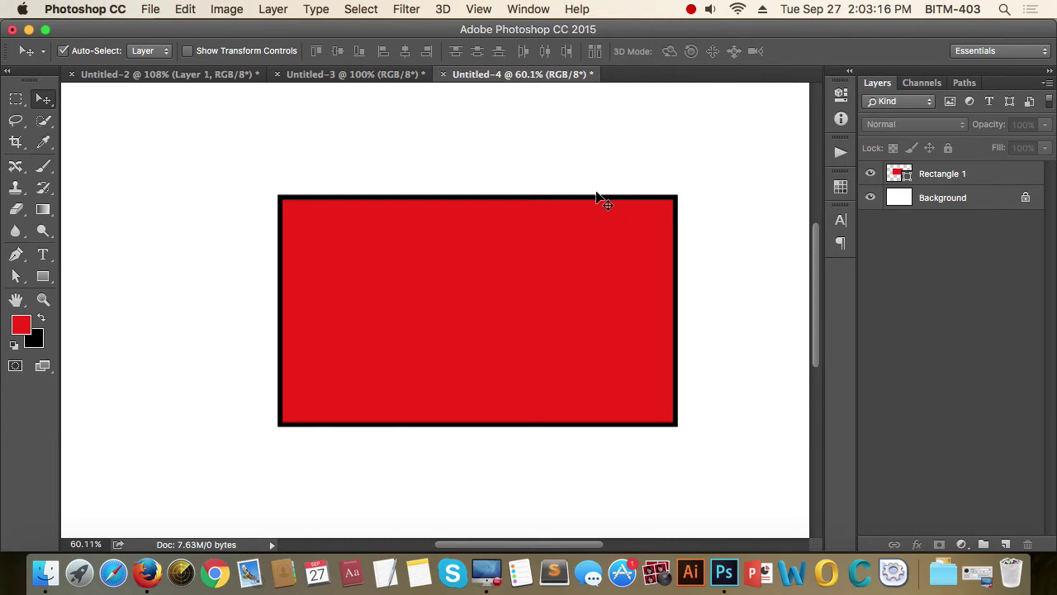
left_click_drag(578, 312, 568, 266)
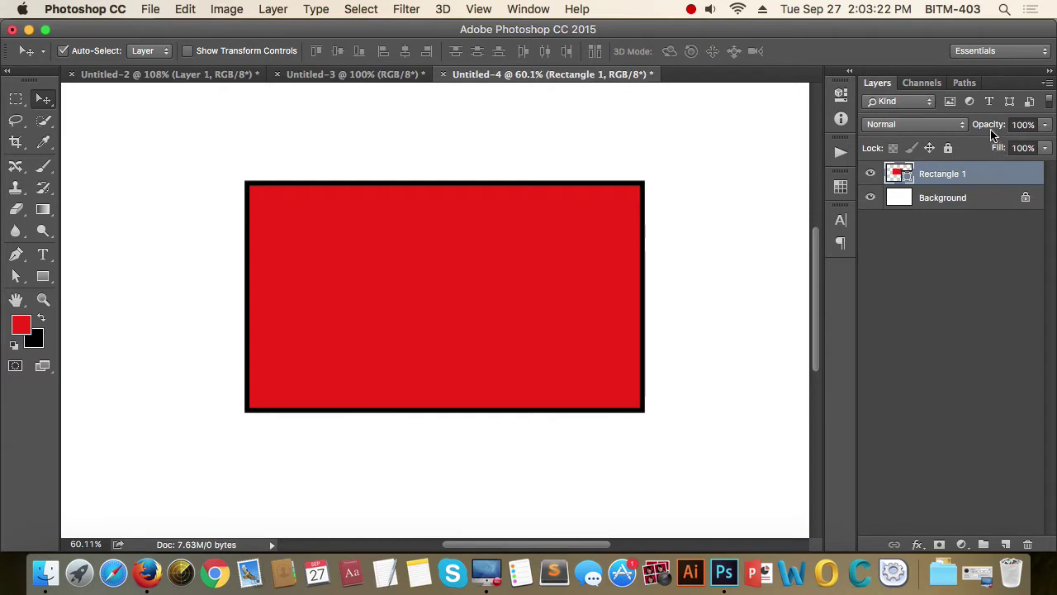
Hide and show the rectangle layer to compare the canvas, and deselect the layer.
left_click(871, 173)
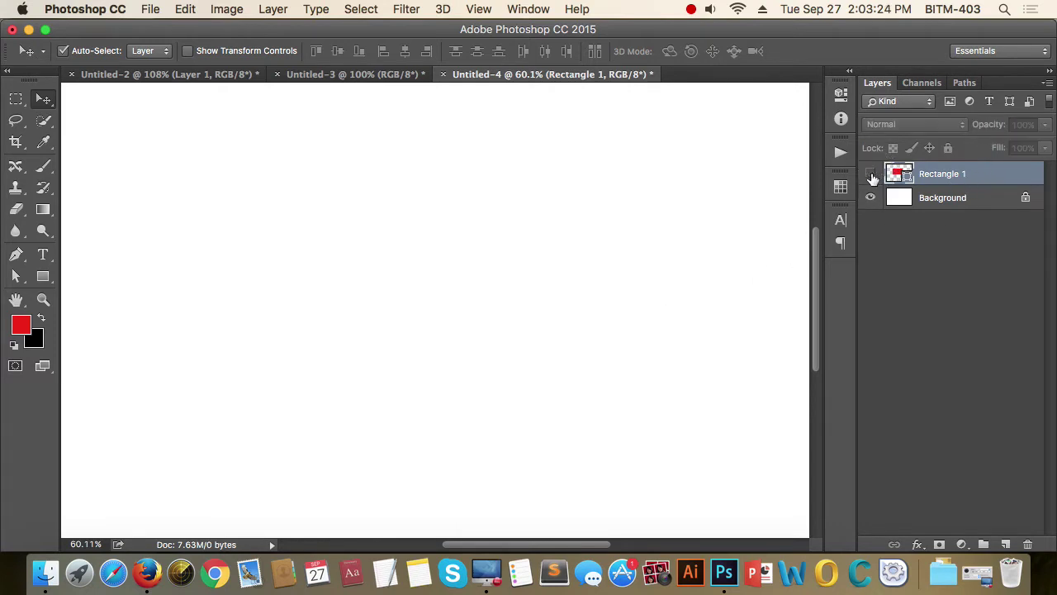
left_click(871, 174)
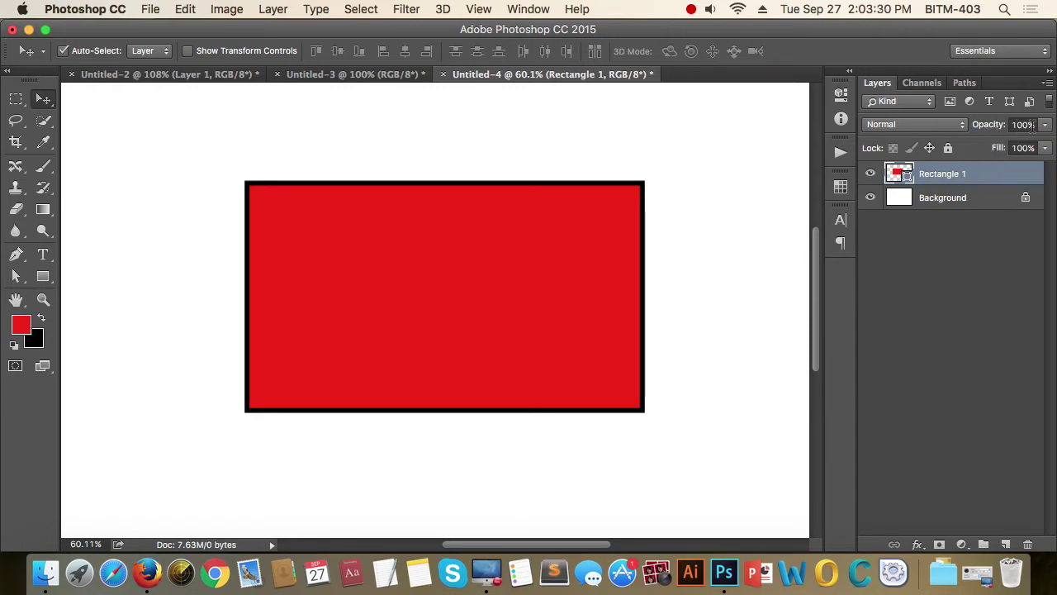
left_click(989, 255)
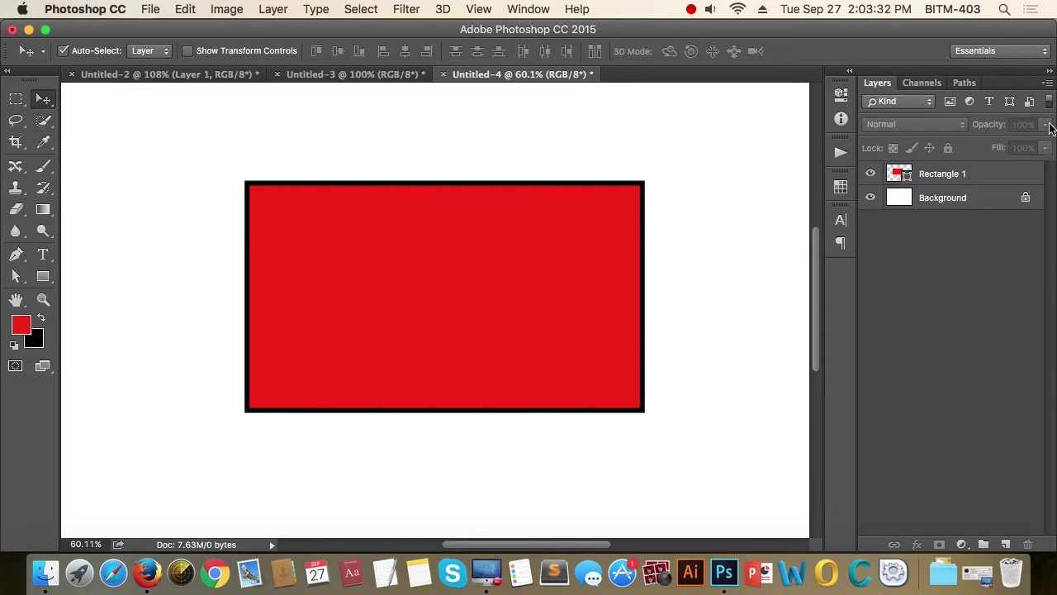
Lower the rectangle layer's opacity to 37% and deselect the layer.
left_click(977, 178)
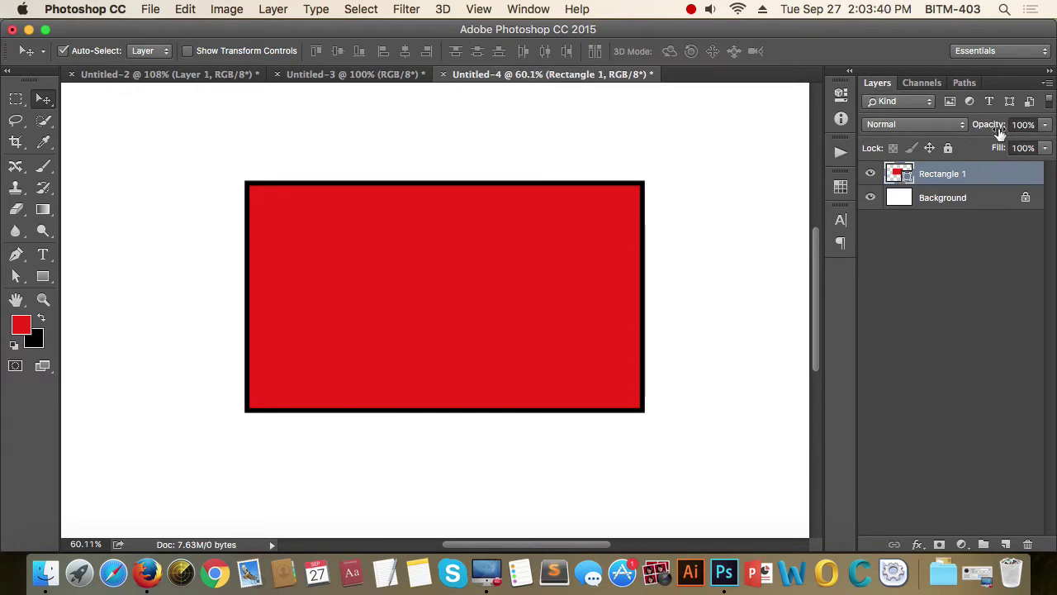
left_click(1046, 126)
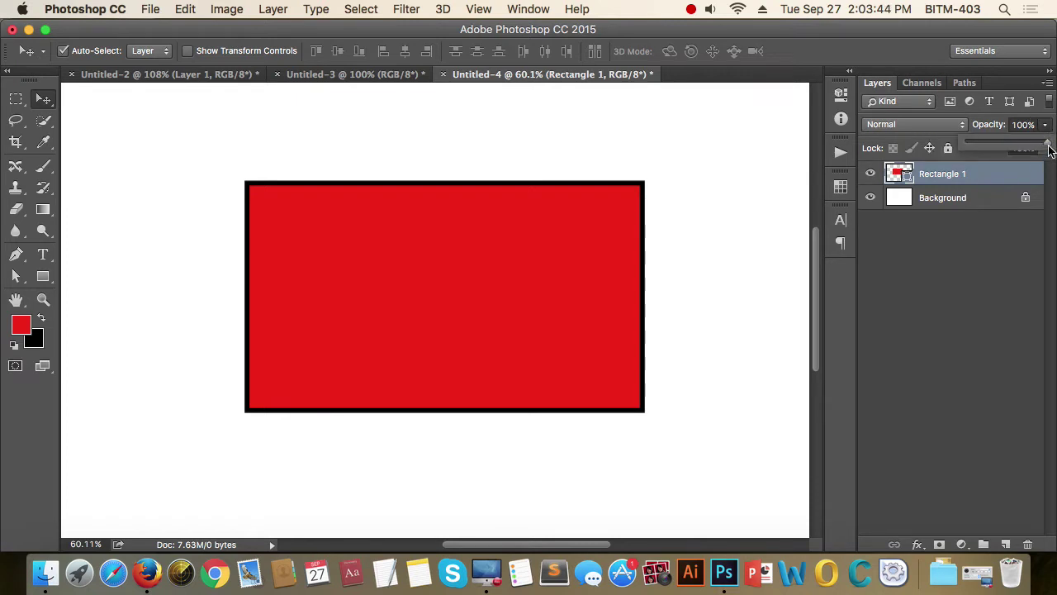
left_click_drag(1049, 149, 995, 149)
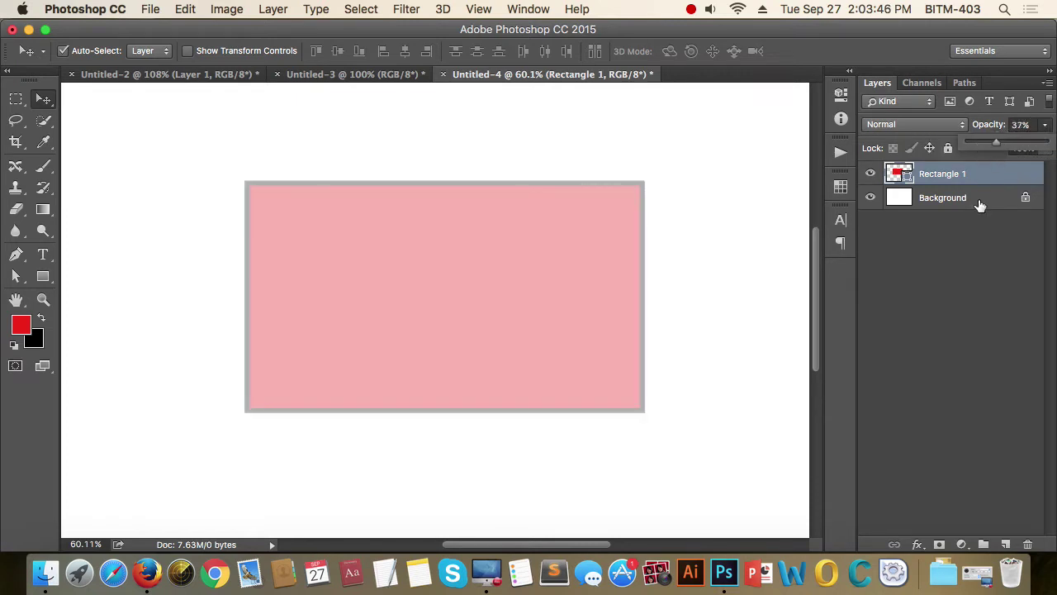
left_click(956, 297)
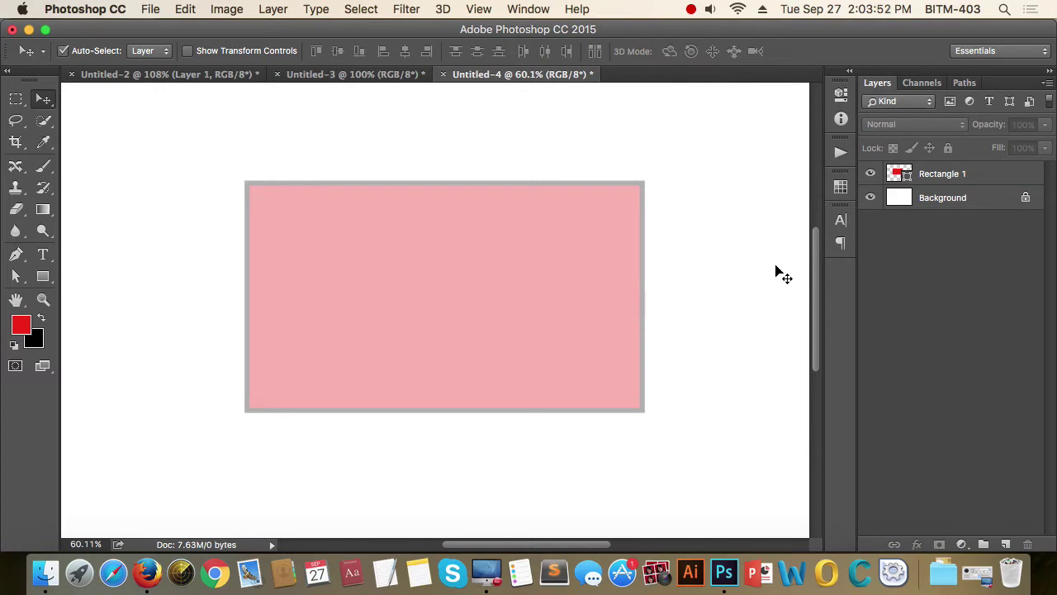
Restore the rectangle layer's opacity to 100%.
left_click(487, 281)
left_click(1045, 126)
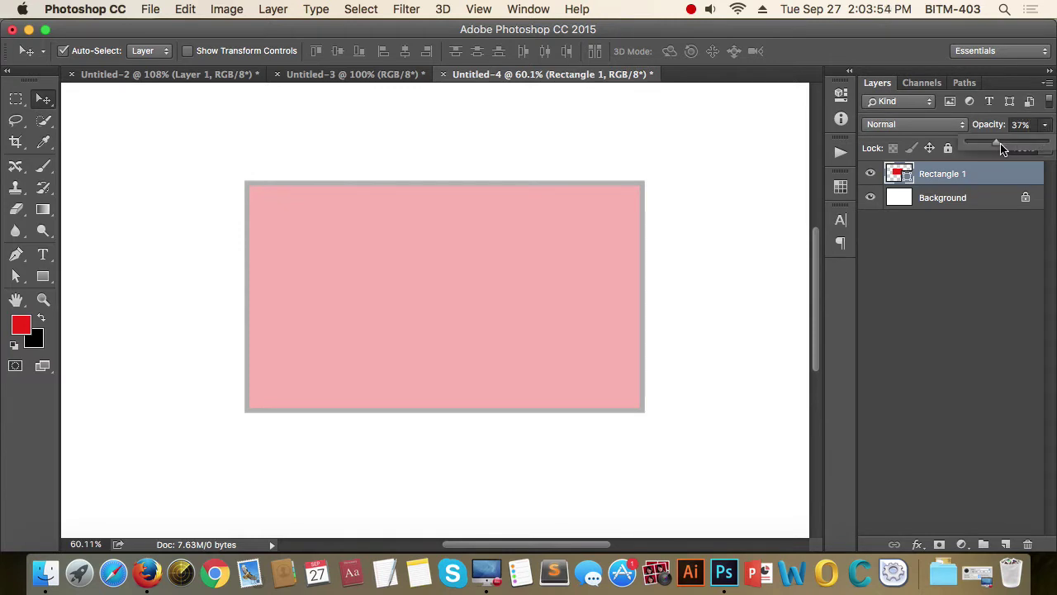
left_click_drag(1001, 147, 1044, 147)
Duplicate the red rectangle down and to the right, and recolor the lower-stacked rectangle's fill to black.
left_click_drag(368, 317, 410, 312)
left_click(987, 199)
double_click(908, 203)
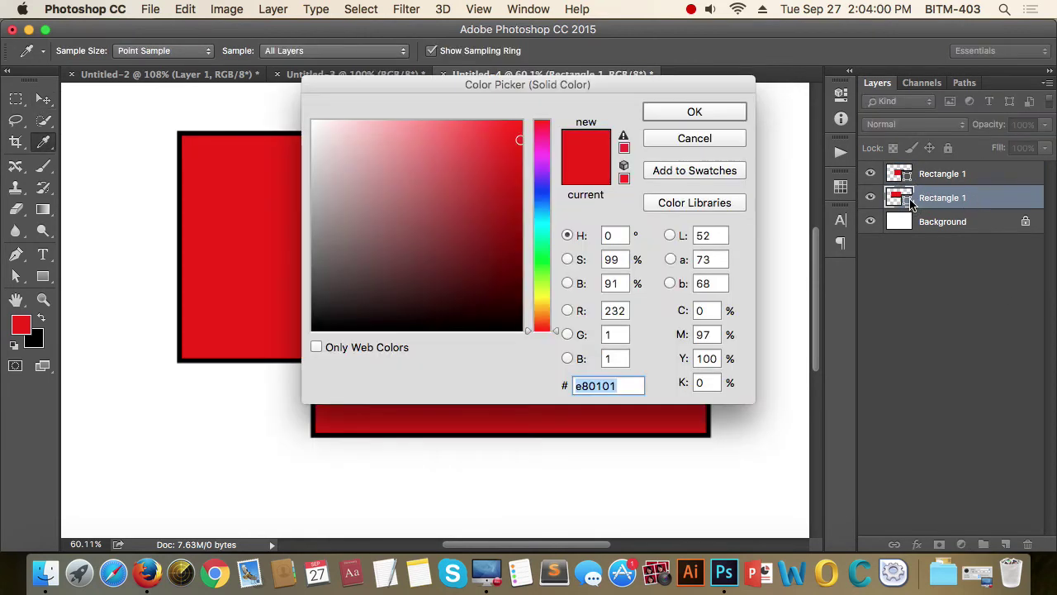
left_click_drag(432, 248, 537, 331)
left_click(695, 113)
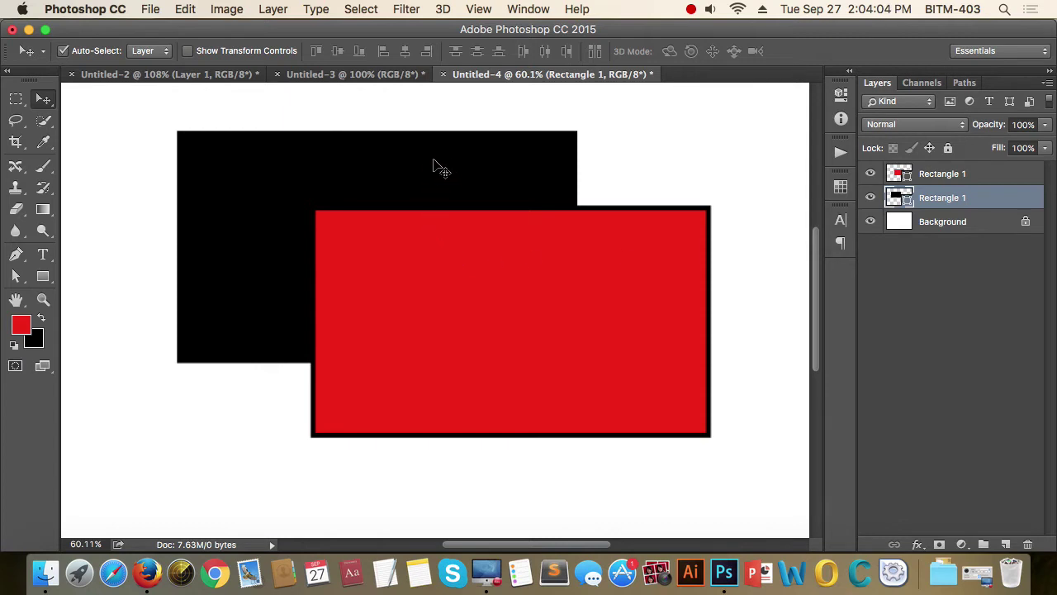
Rearrange the rectangles so the red one sits at the upper left and overlaps the black one at the lower right.
left_click_drag(441, 157, 676, 280)
left_click_drag(511, 241, 416, 198)
left_click_drag(668, 358, 609, 330)
Lower the red rectangle's opacity to 40% and further to 17% so the black rectangle shows through.
left_click(432, 193)
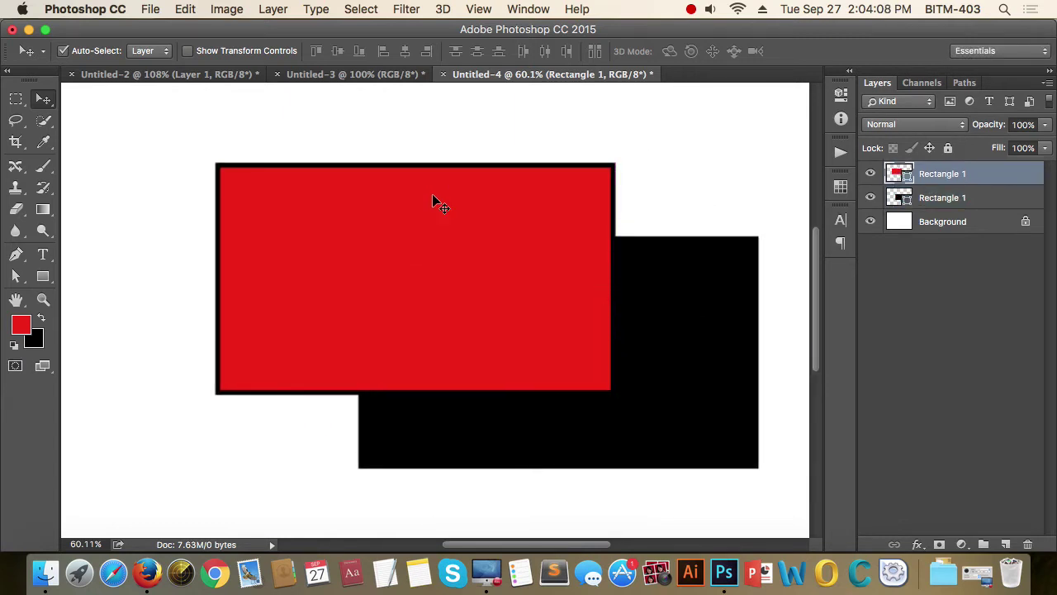
left_click(1045, 126)
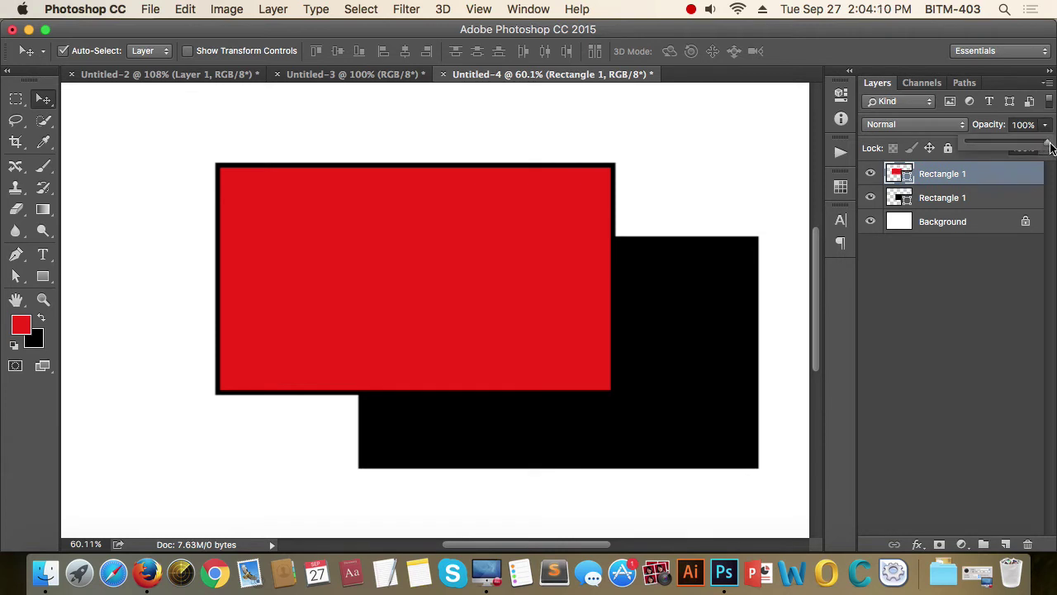
left_click_drag(1050, 146, 997, 163)
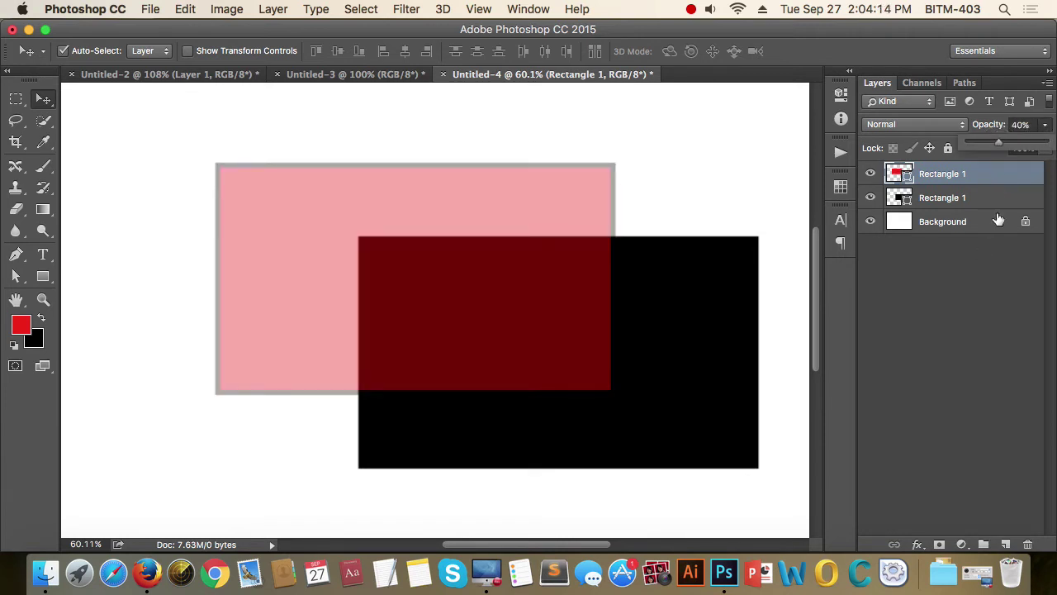
left_click_drag(995, 143, 981, 149)
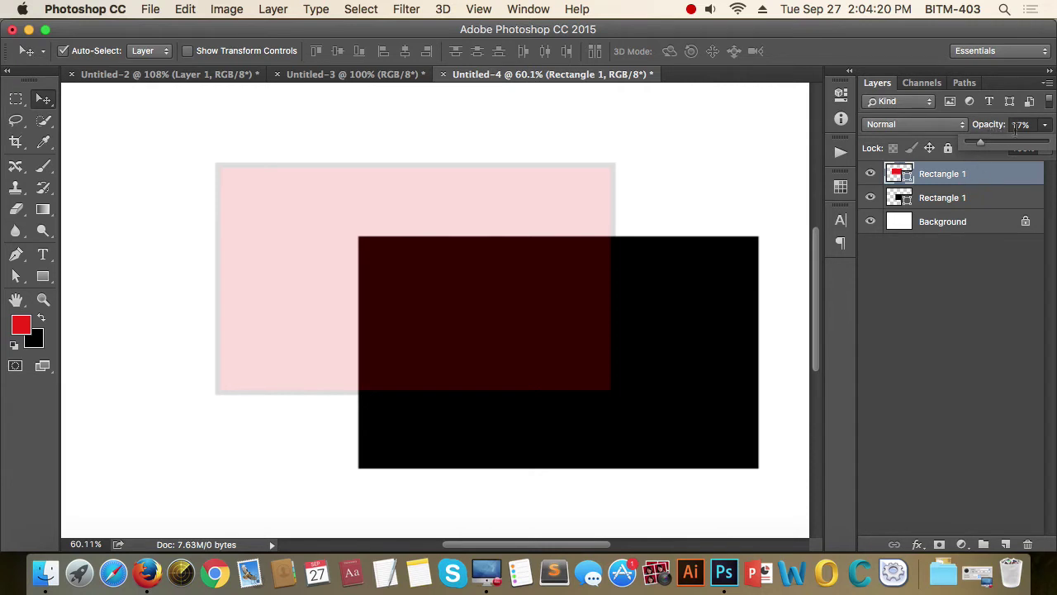
Shift the red rectangle slightly up and left, try 0% opacity on it, restore 100%, and deselect it.
left_click_drag(563, 221, 505, 207)
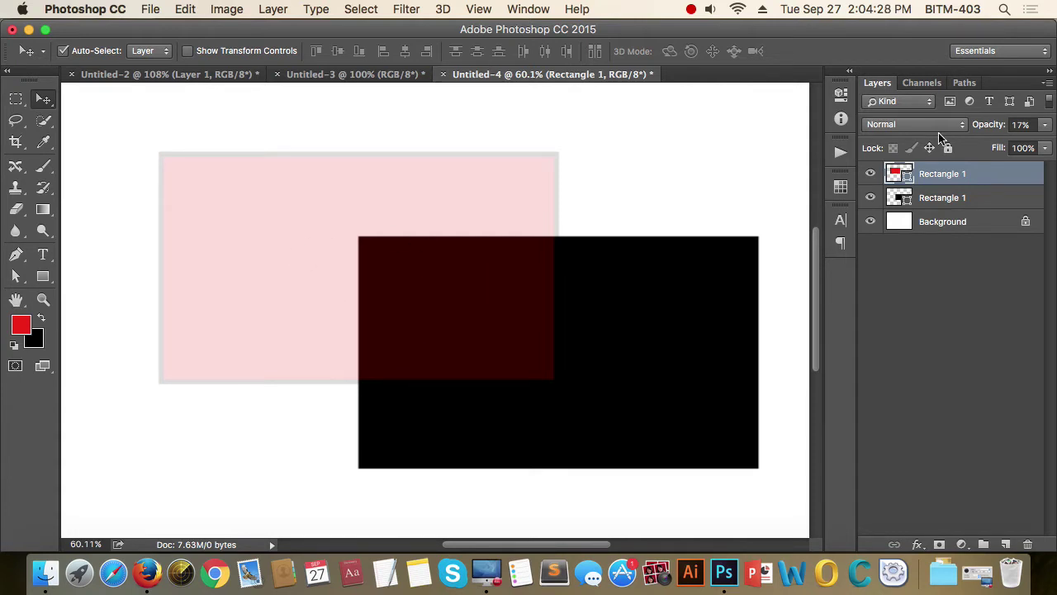
left_click(1045, 126)
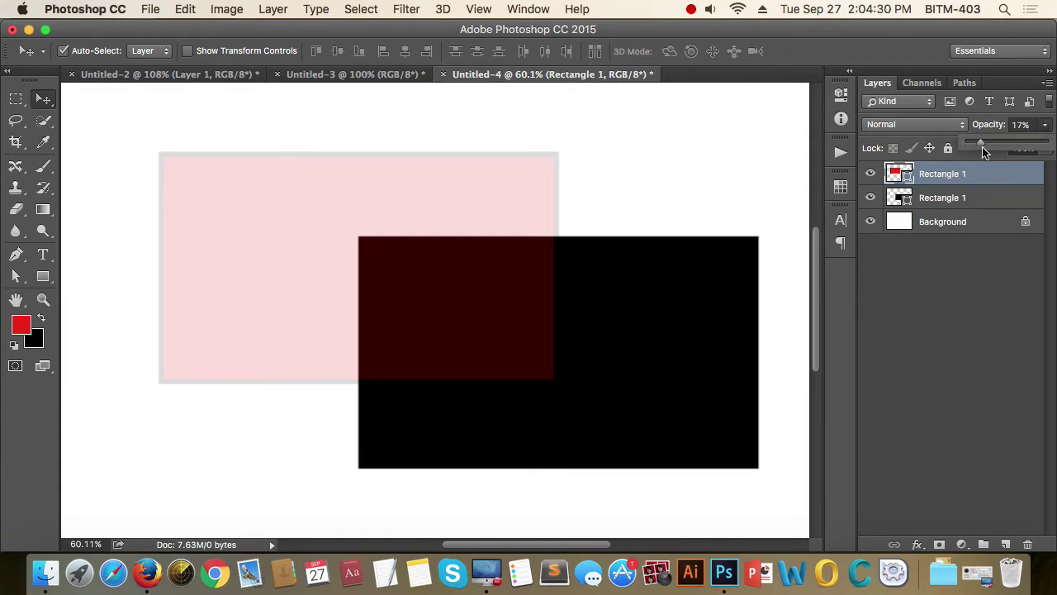
left_click_drag(983, 150, 946, 144)
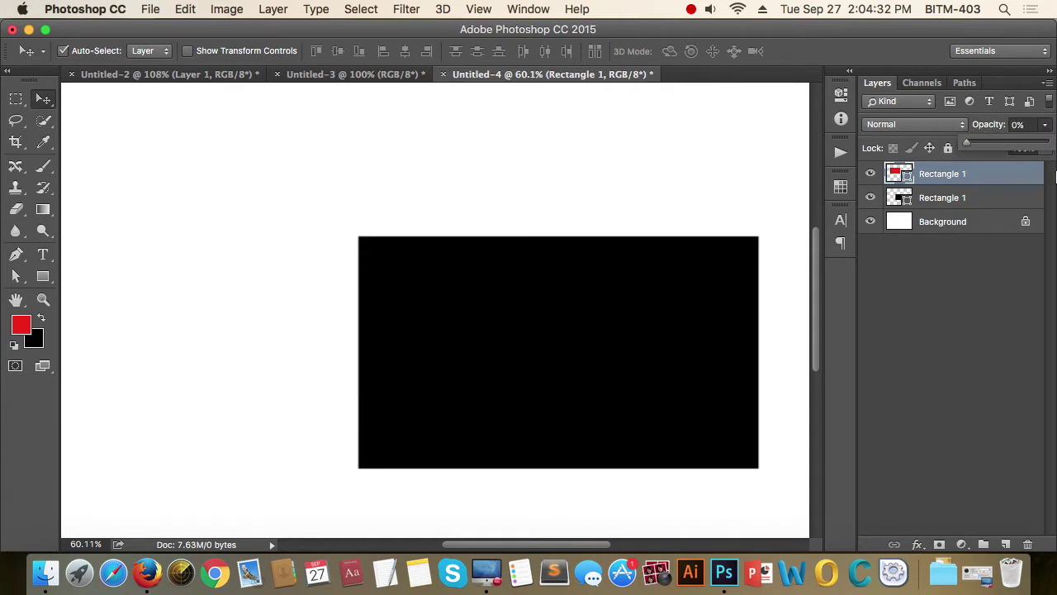
left_click_drag(968, 146, 1053, 146)
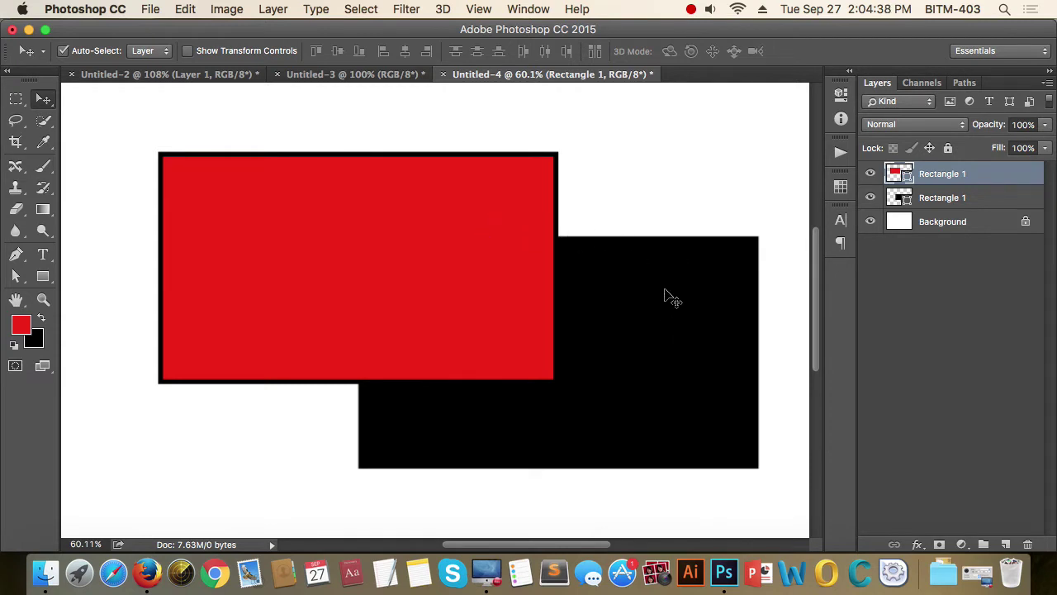
scroll(562, 256, "down", 3)
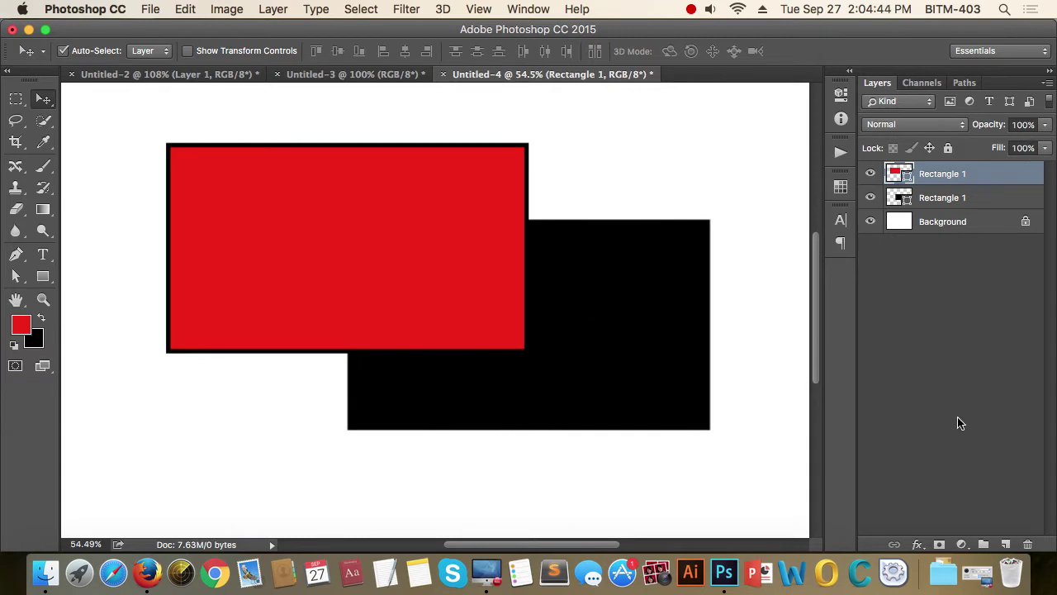
left_click(956, 384)
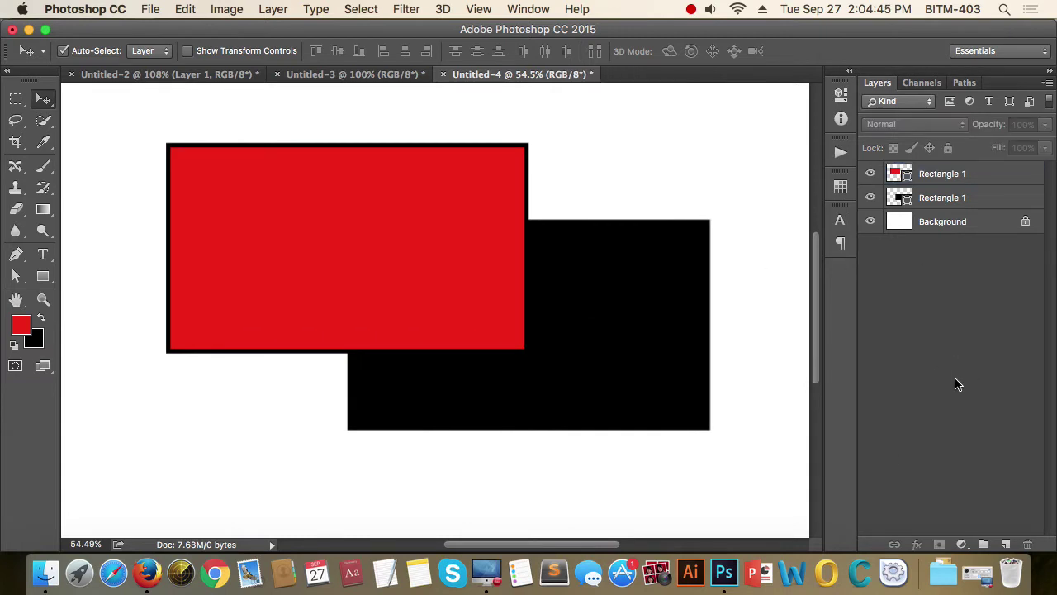
Lower the red rectangle's opacity to 7% to reveal the overlapped black rectangle, and restore it to 100%.
left_click(395, 215)
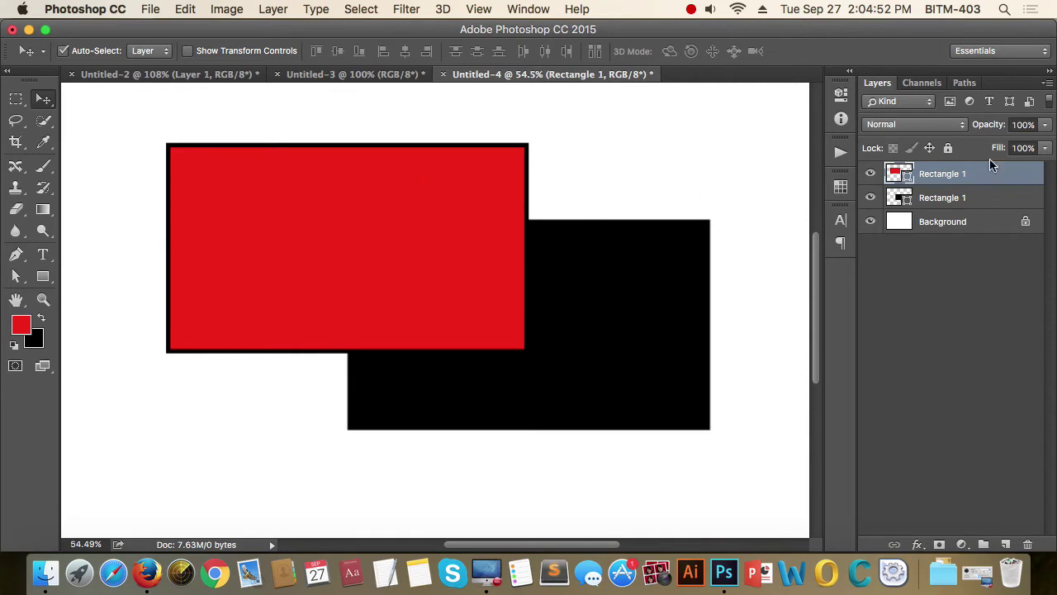
left_click(1045, 125)
left_click_drag(1045, 142, 971, 142)
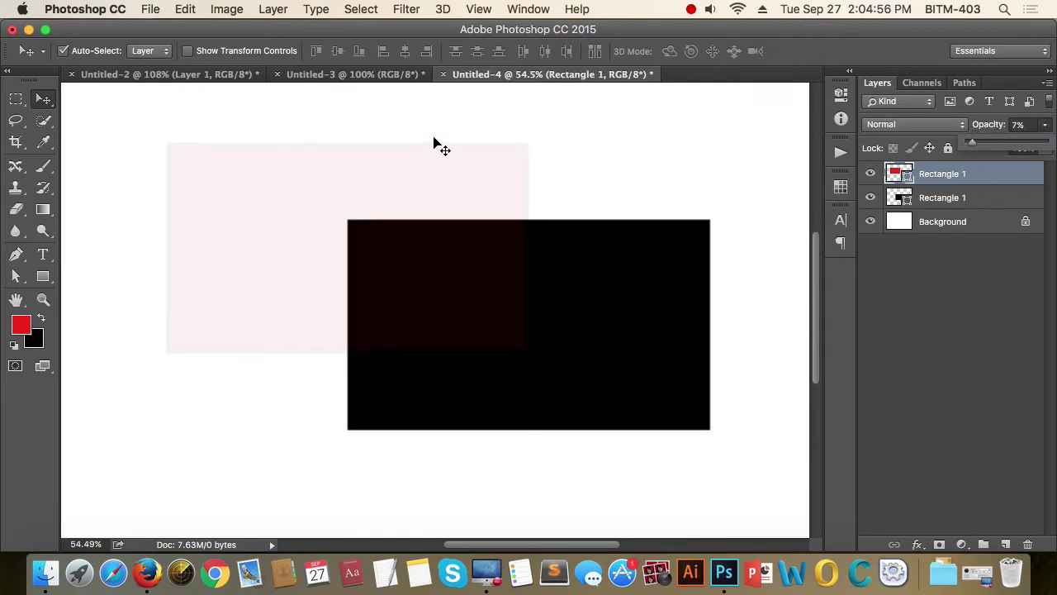
left_click_drag(971, 147, 1047, 142)
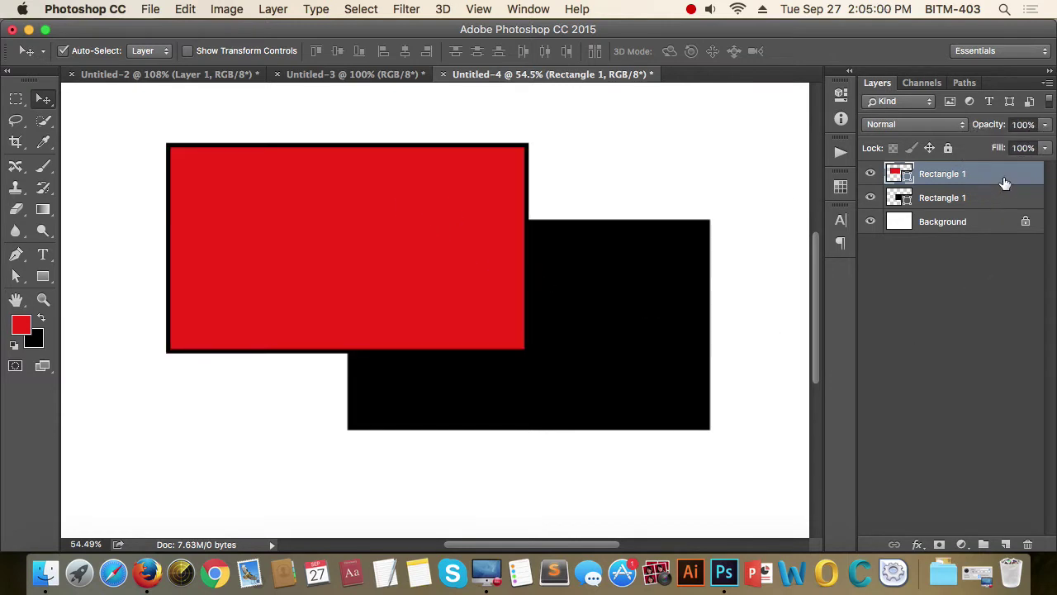
Reduce the red rectangle's fill to 35% while its stroke stays solid, and restore the fill to 100%.
left_click(1046, 149)
left_click_drag(1045, 165, 993, 170)
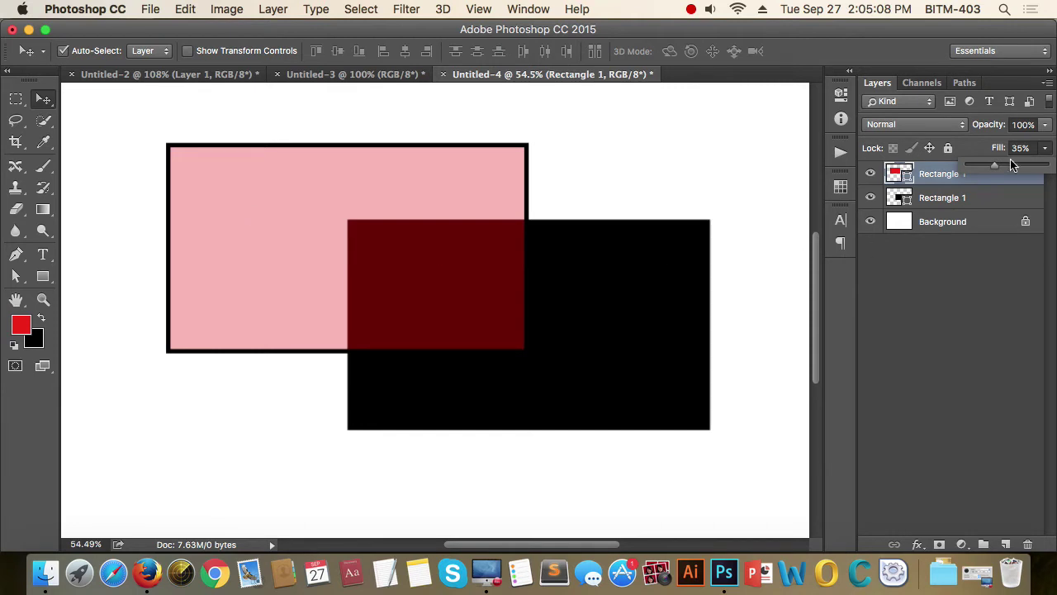
left_click_drag(995, 169, 1046, 167)
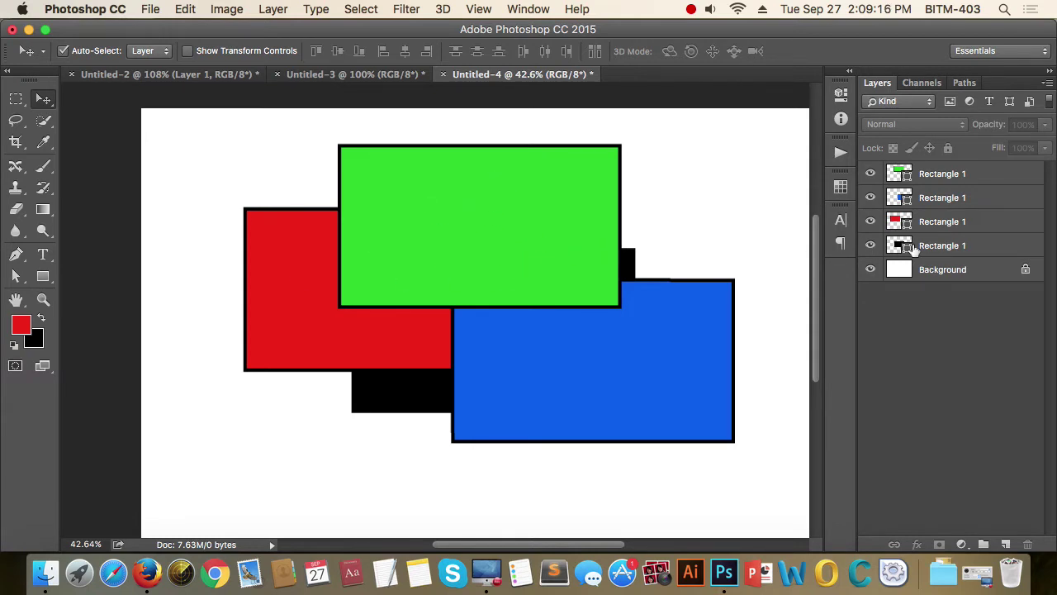
Hide and reshow the black, red, blue and green rectangle layers one after another to match each with its shape.
left_click(976, 178)
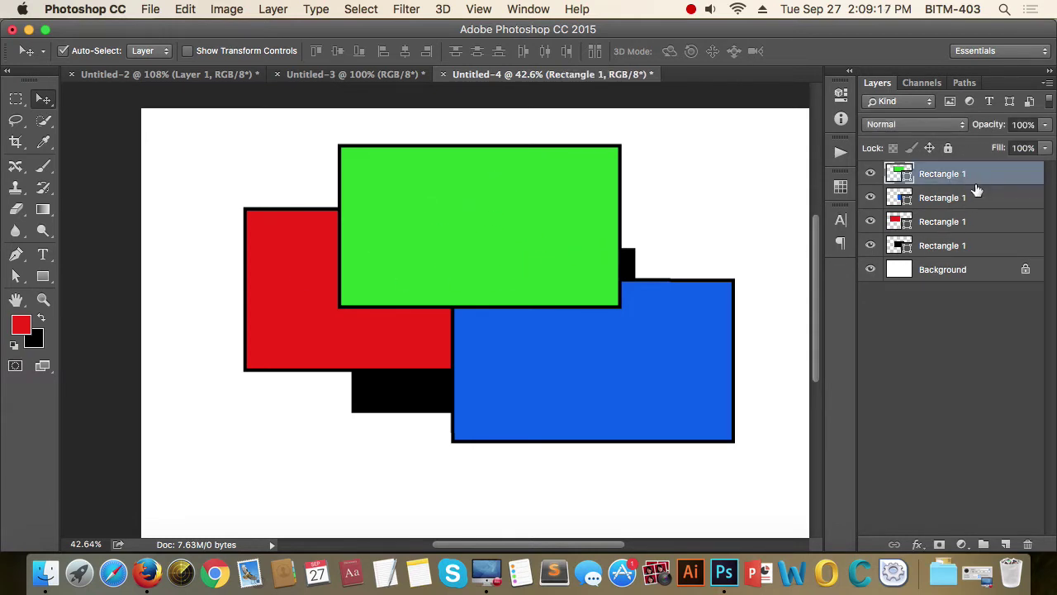
left_click(975, 248)
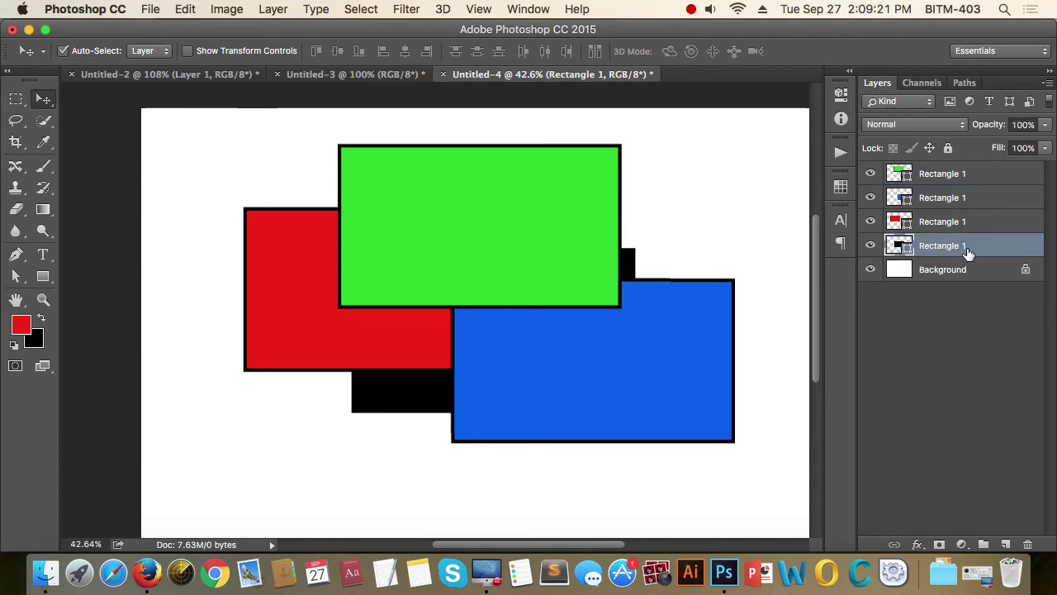
left_click(871, 245)
left_click(871, 245)
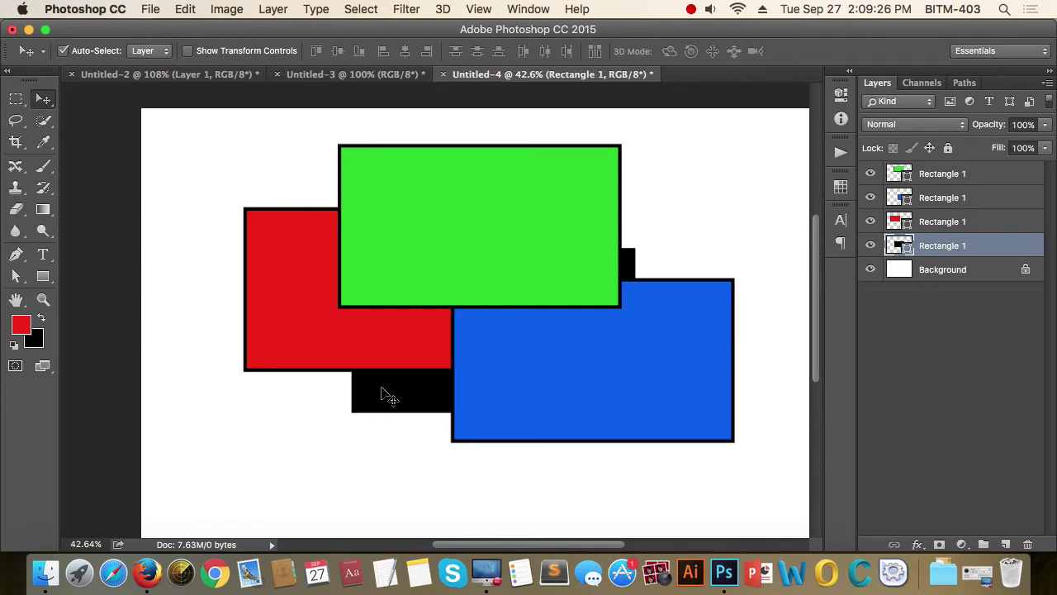
left_click(941, 223)
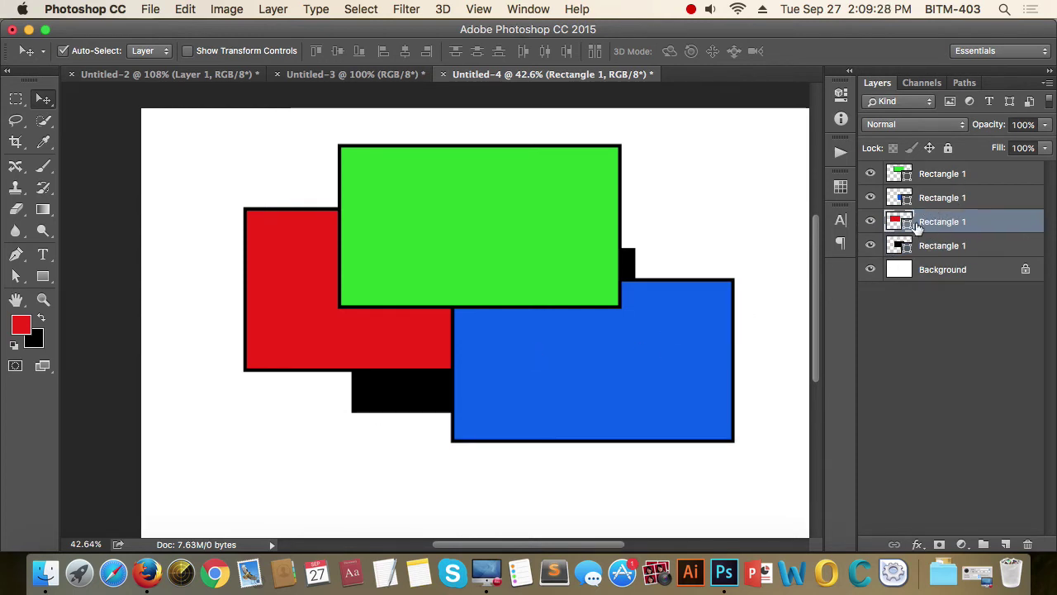
left_click(872, 223)
left_click(872, 223)
left_click(870, 197)
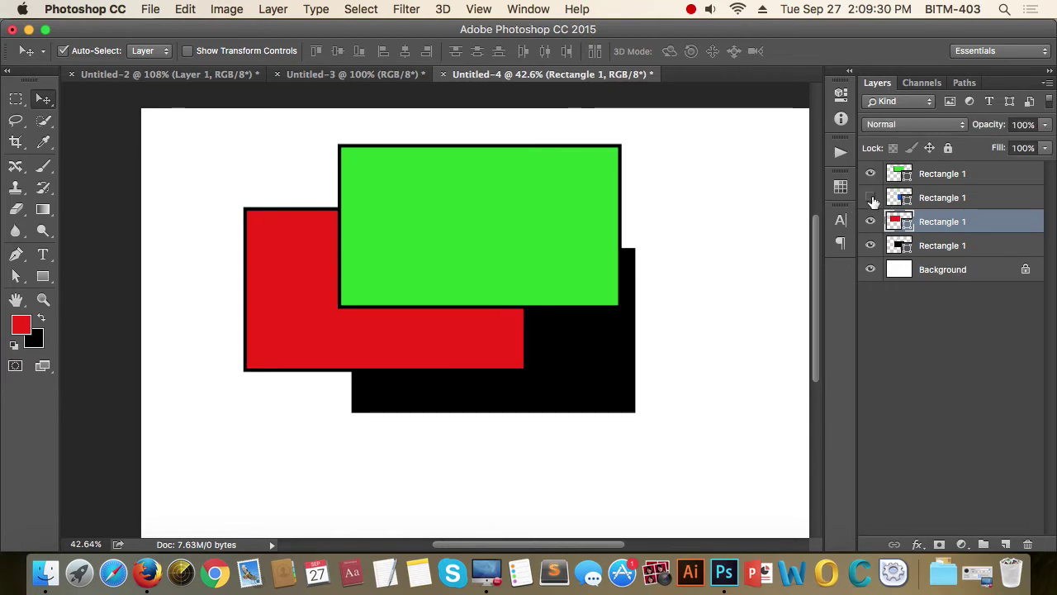
left_click(871, 198)
left_click(870, 173)
left_click(870, 173)
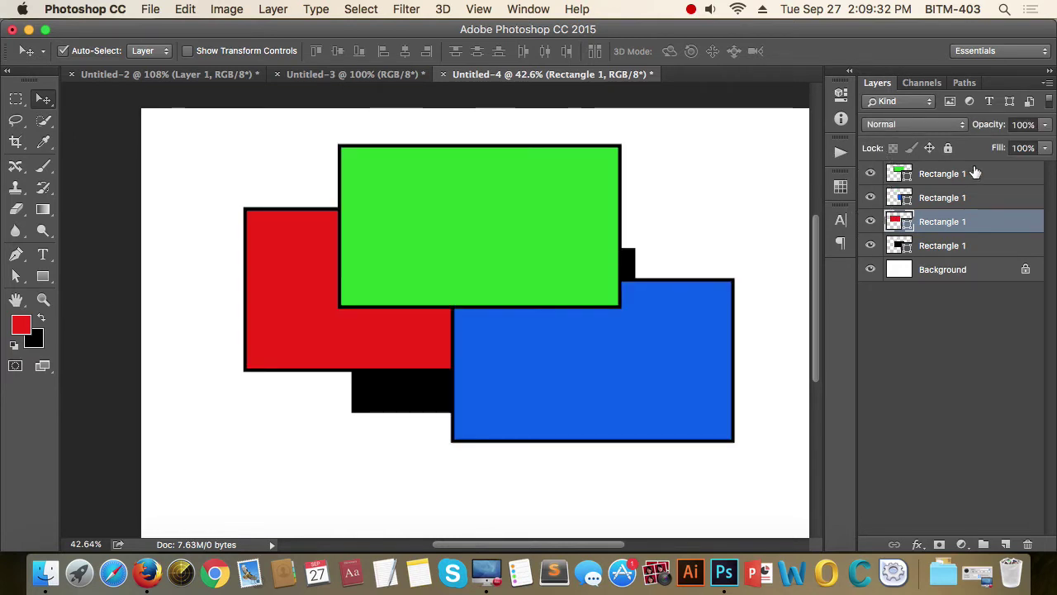
Move the black rectangle's layer up the stack so it sits above the blue layer and below the green one.
left_click(991, 246)
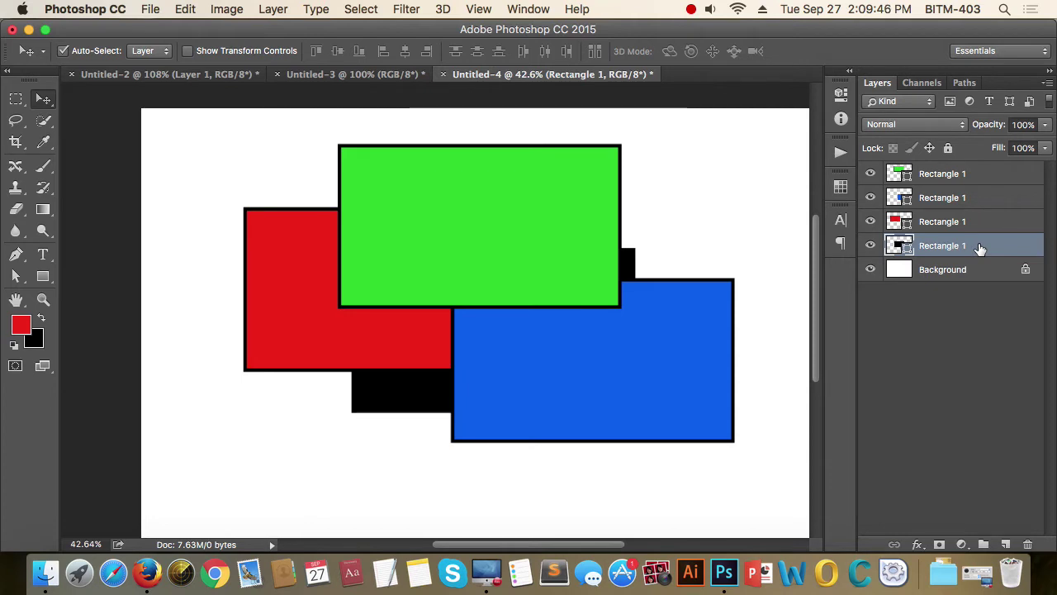
left_click_drag(980, 247, 980, 210)
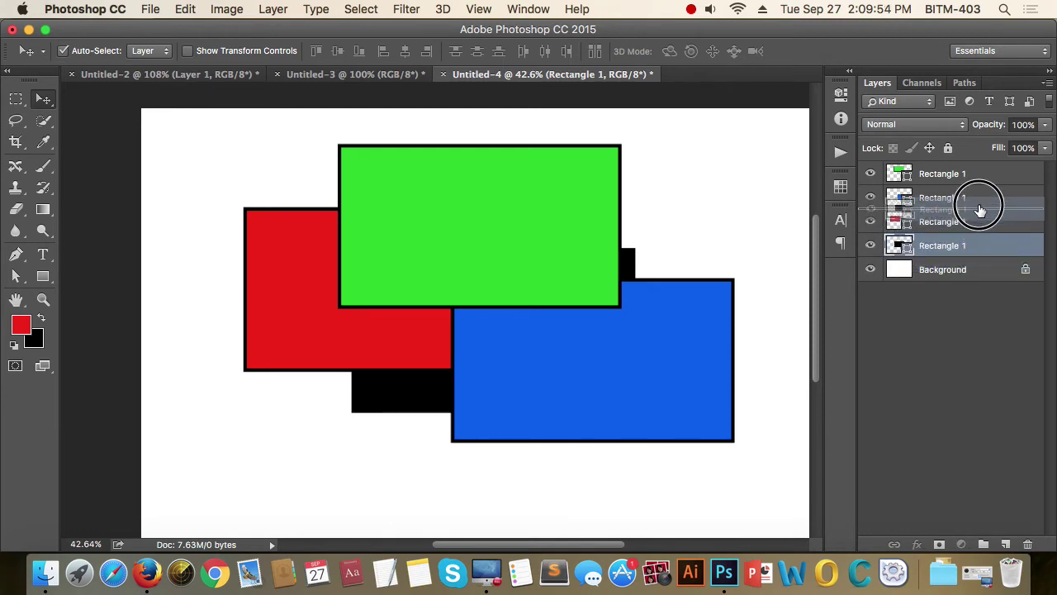
mouse_move(981, 209)
left_mouse_down()
mouse_move(981, 191)
mouse_move(976, 212)
left_mouse_up()
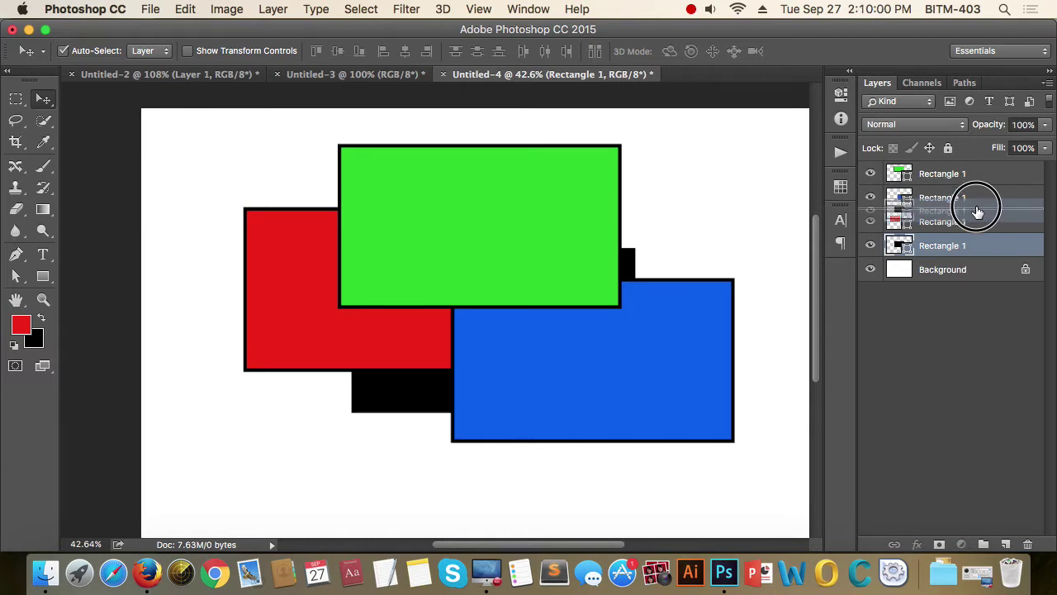
mouse_move(977, 211)
left_mouse_down()
mouse_move(979, 182)
mouse_move(979, 214)
mouse_move(977, 199)
left_mouse_up()
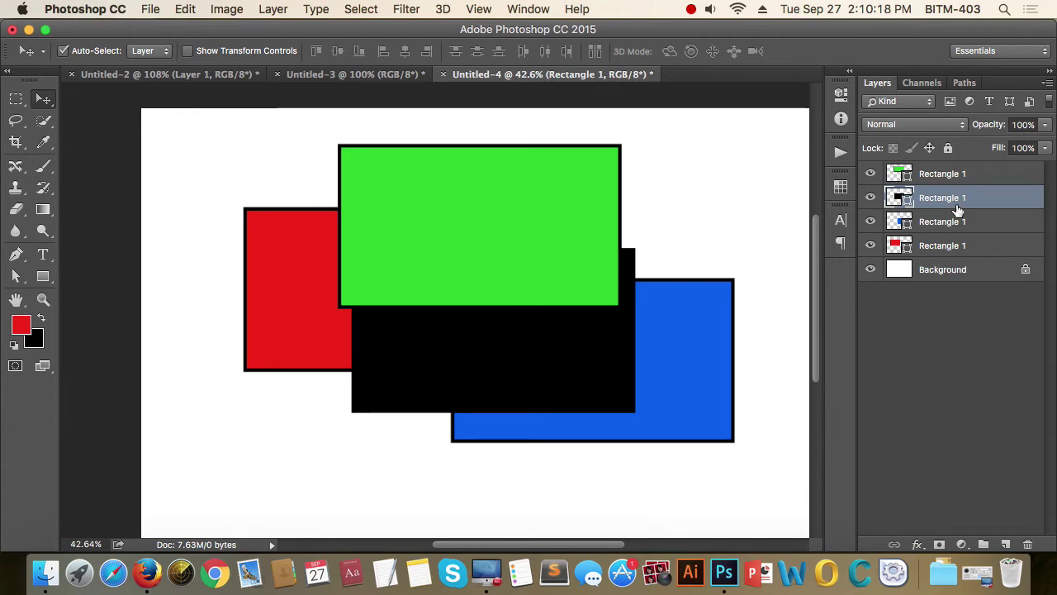
Move the green rectangle's layer to just above the Background, and shift the black rectangle up and left and the blue one slightly right.
left_click(1032, 175)
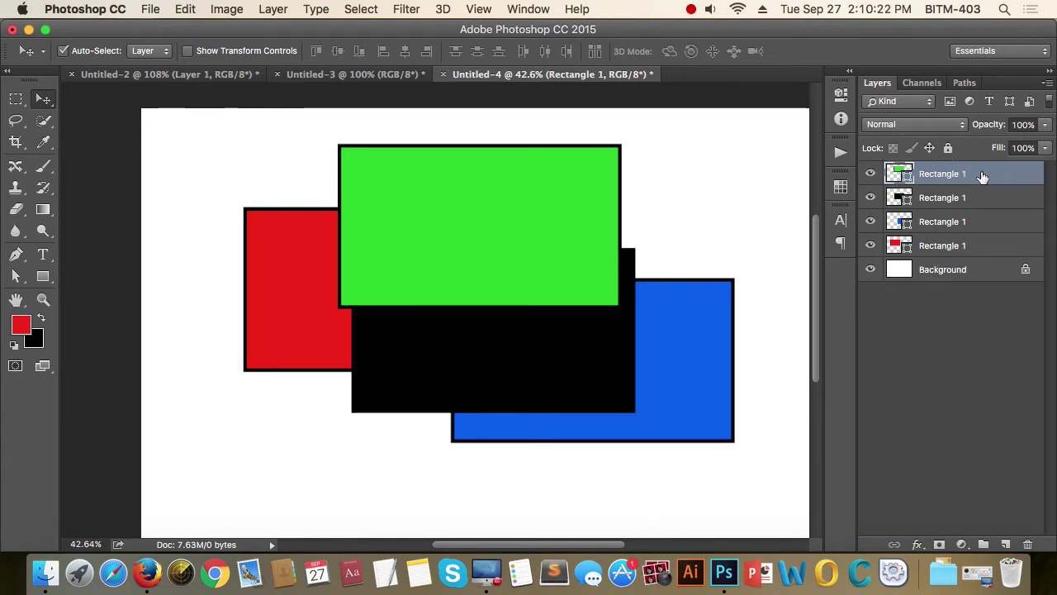
left_click_drag(981, 175, 978, 259)
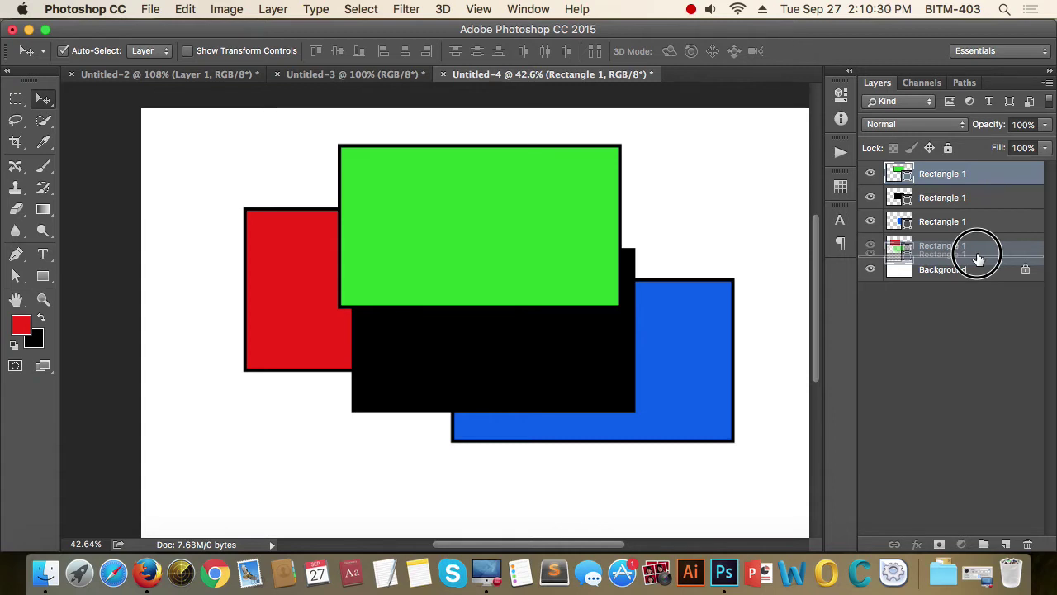
left_click_drag(977, 259, 977, 260)
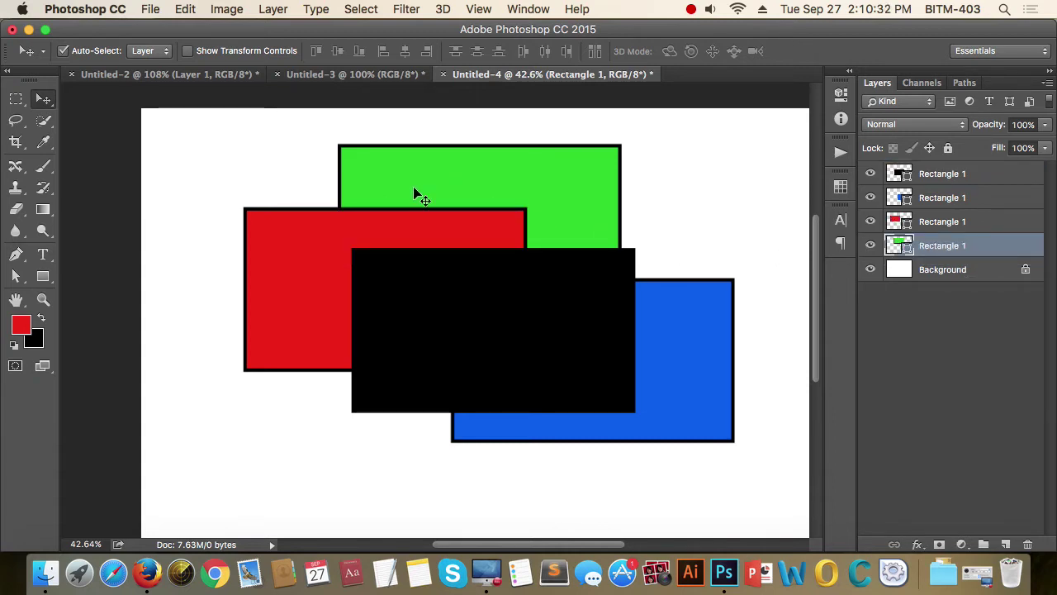
left_click_drag(576, 289, 491, 268)
left_click_drag(655, 311, 687, 305)
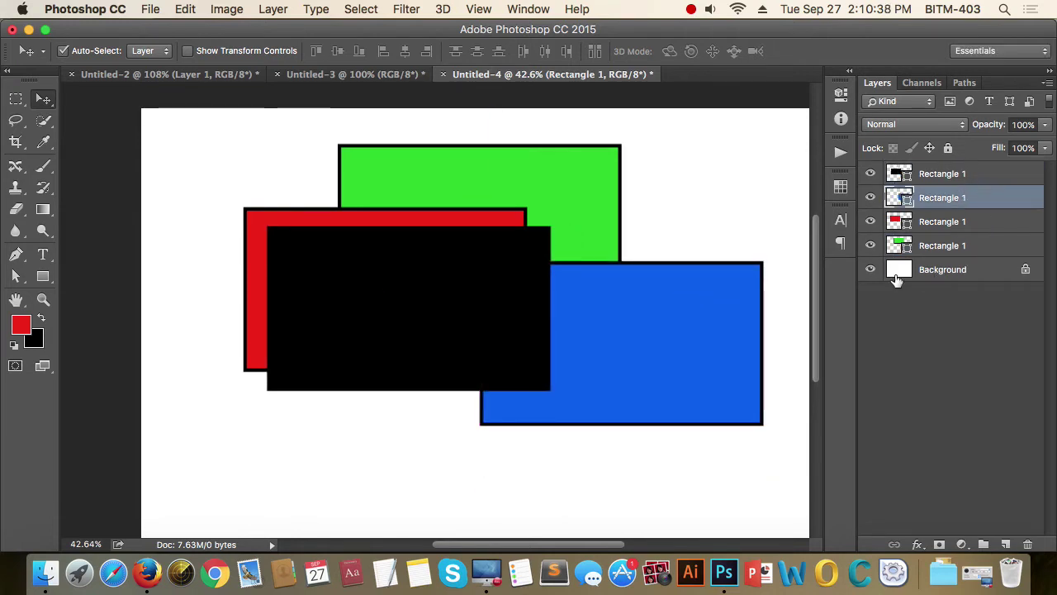
Examine the layer arrange options with the blue and the red rectangle selected, and deselect all layers.
left_click(274, 9)
mouse_move(396, 456)
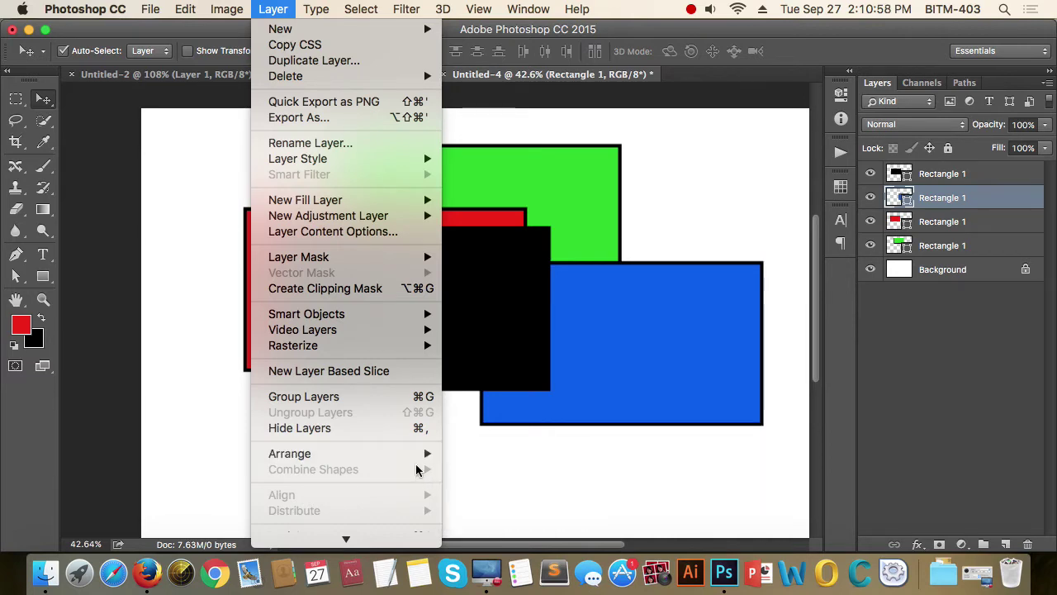
left_click(877, 358)
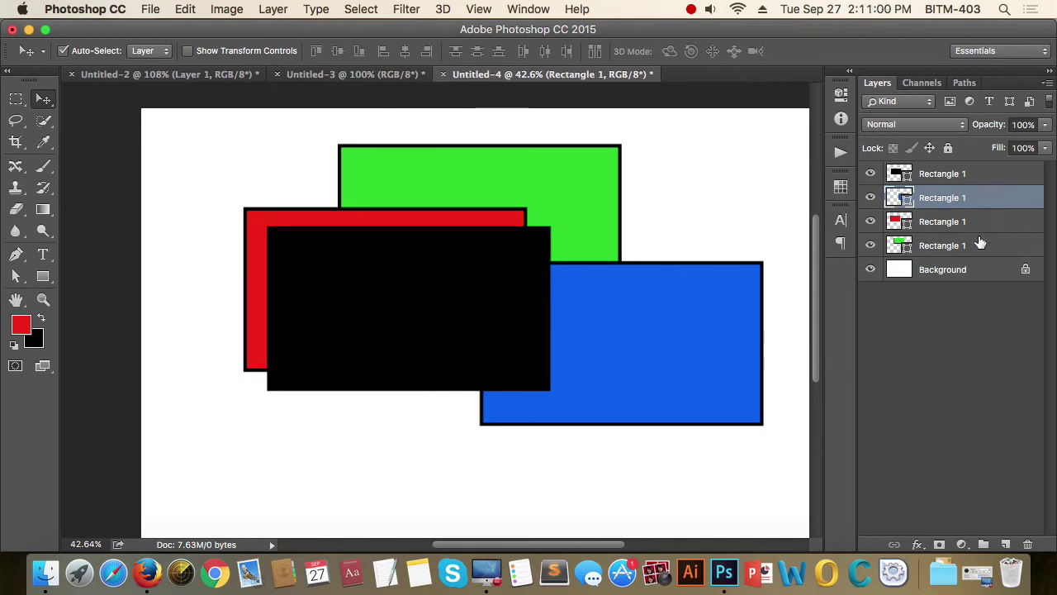
left_click(984, 220)
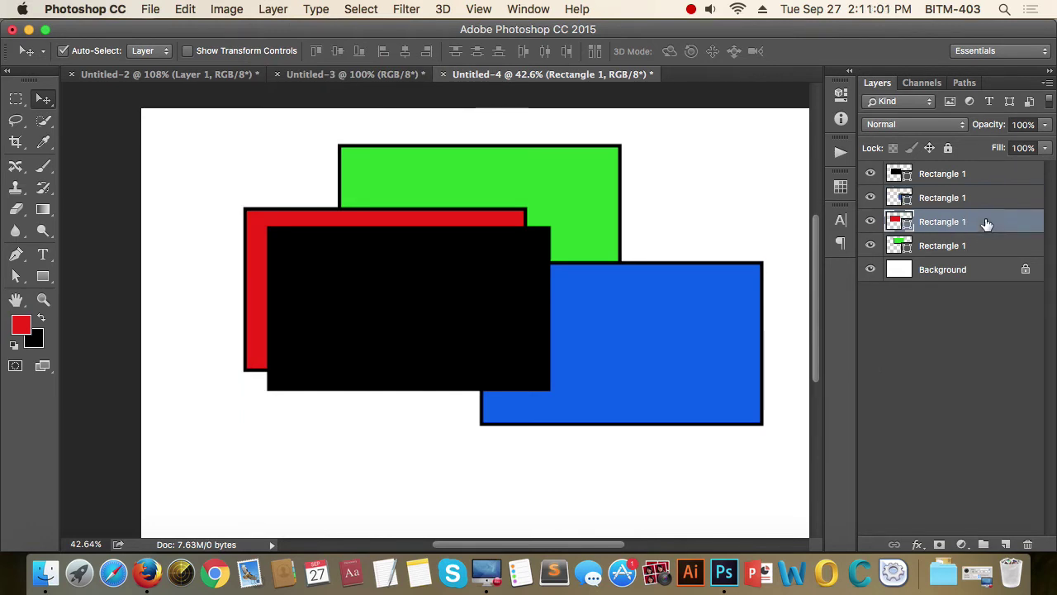
left_click(272, 9)
mouse_move(358, 455)
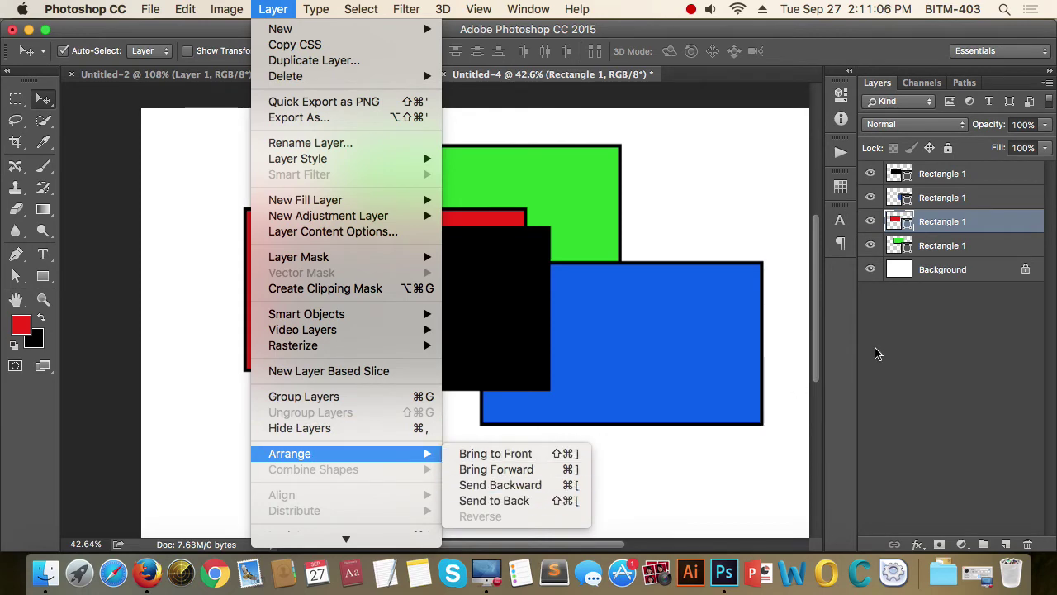
left_click(875, 386)
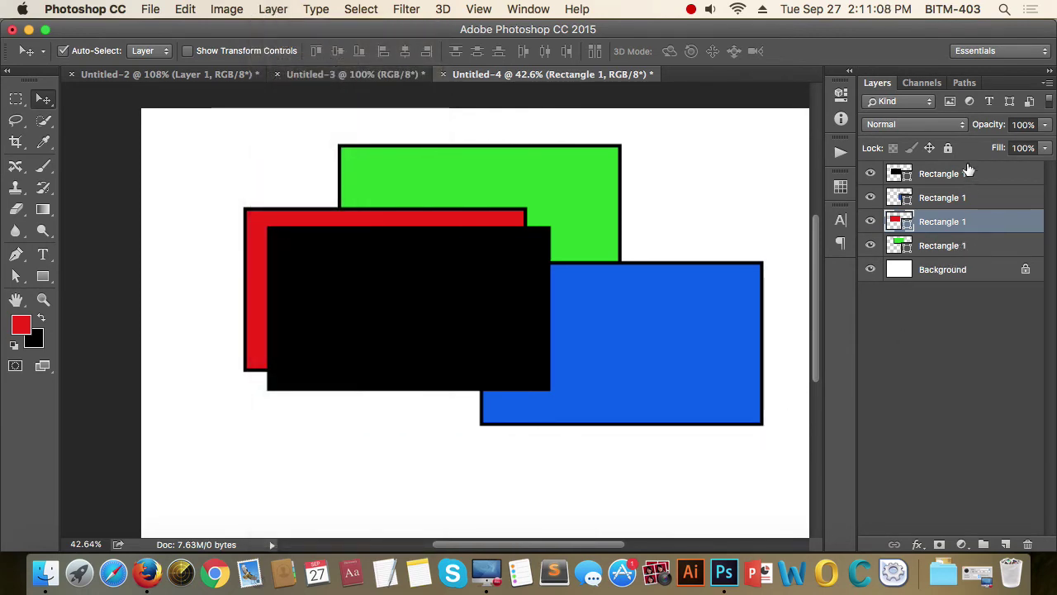
left_click(944, 356)
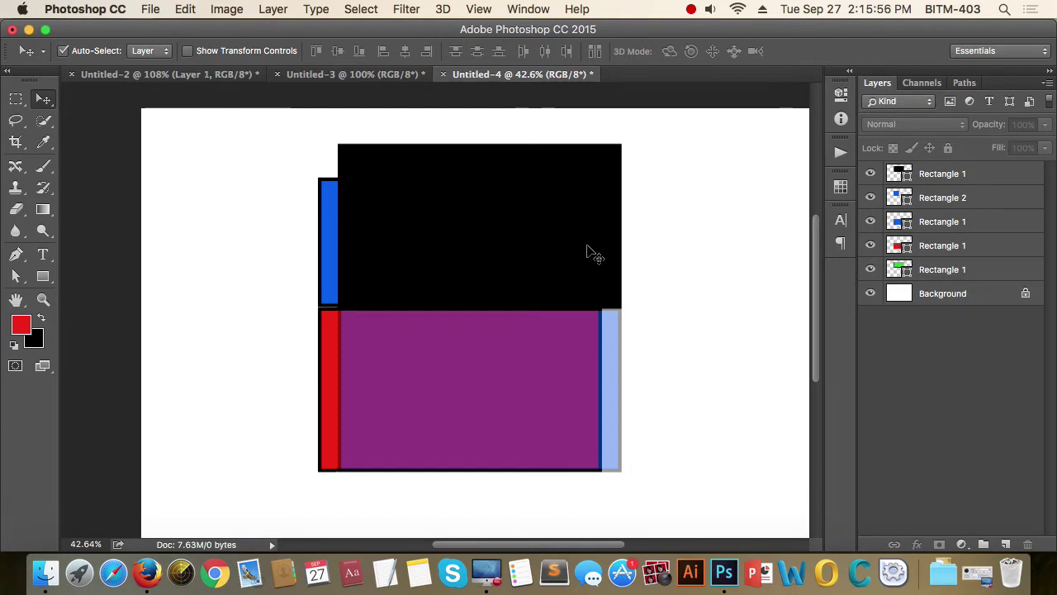
Move the black rectangle to the right, the small blue rectangle to the upper left, and the green rectangle slightly up.
left_click(528, 173)
left_click_drag(528, 173, 682, 156)
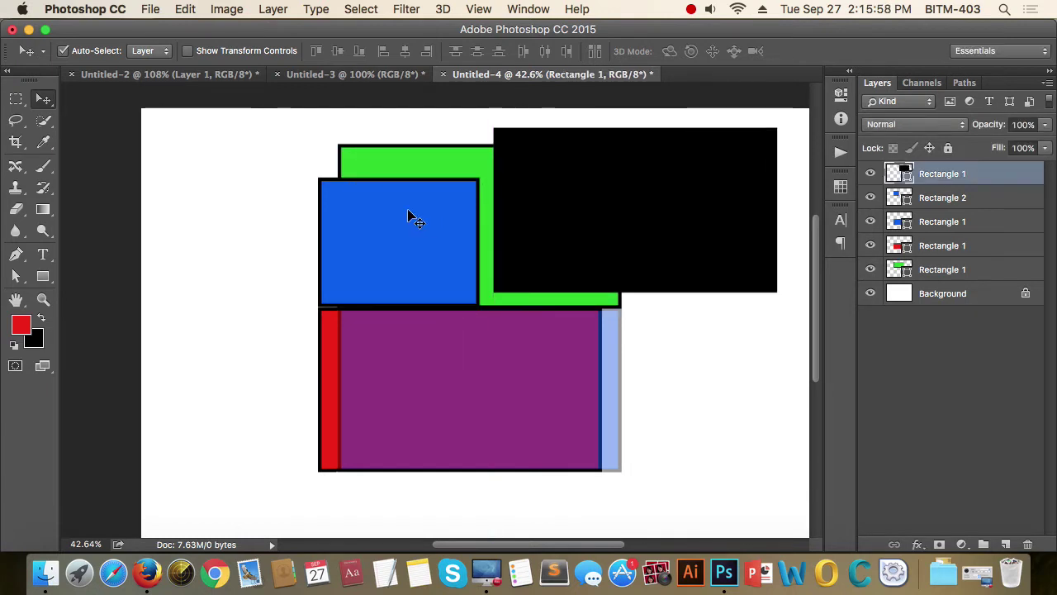
left_click_drag(381, 210, 277, 180)
left_click_drag(438, 209, 438, 194)
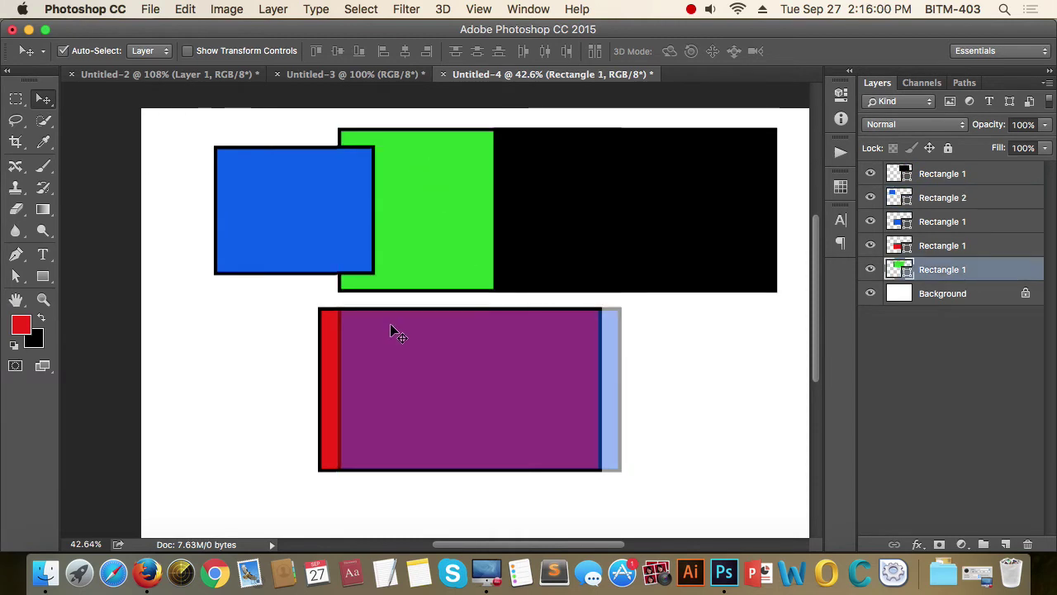
Spread the translucent blue rectangle to the lower right and the red one to the left, and adjust the small blue, green and black rectangles' spacing.
left_click_drag(394, 330, 518, 367)
left_click_drag(372, 361, 287, 369)
left_click_drag(273, 212, 235, 194)
left_click_drag(429, 234, 436, 257)
left_click_drag(599, 224, 619, 209)
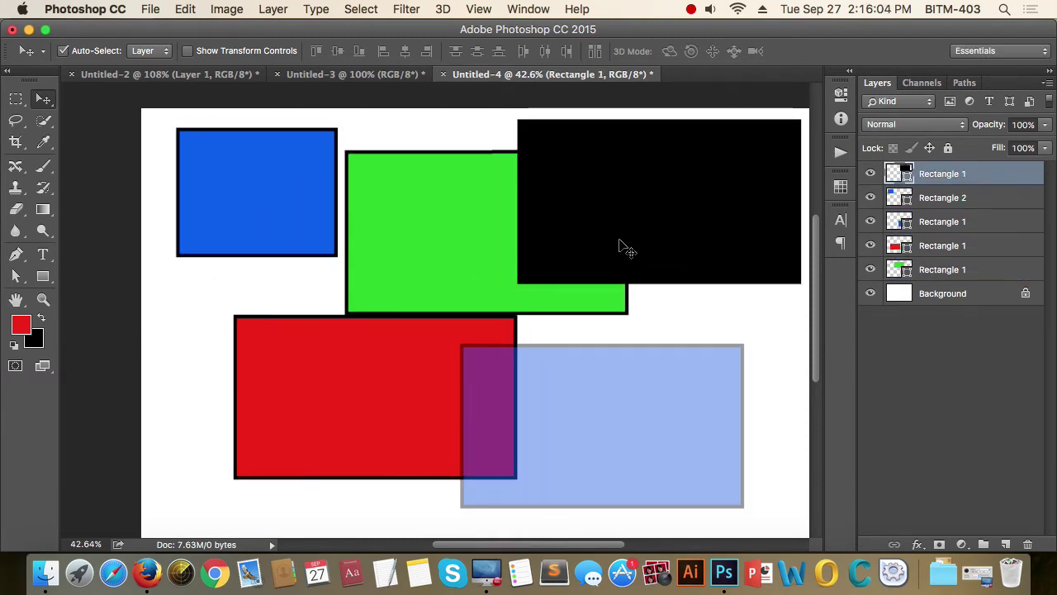
scroll(568, 270, "down", 1)
scroll(665, 259, "down", 1)
left_click_drag(666, 259, 614, 256)
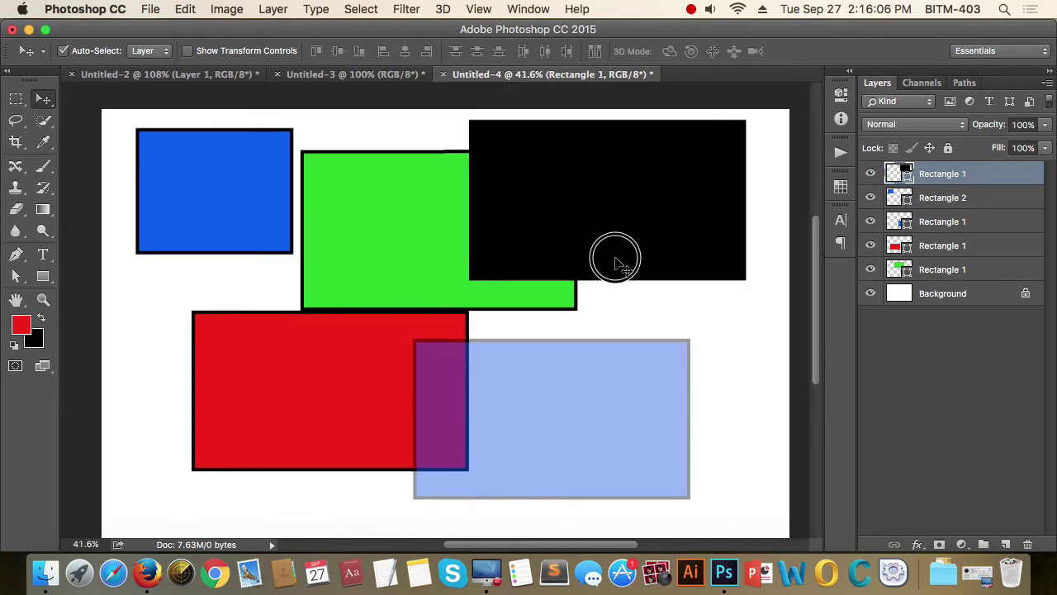
scroll(642, 277, "down", 1)
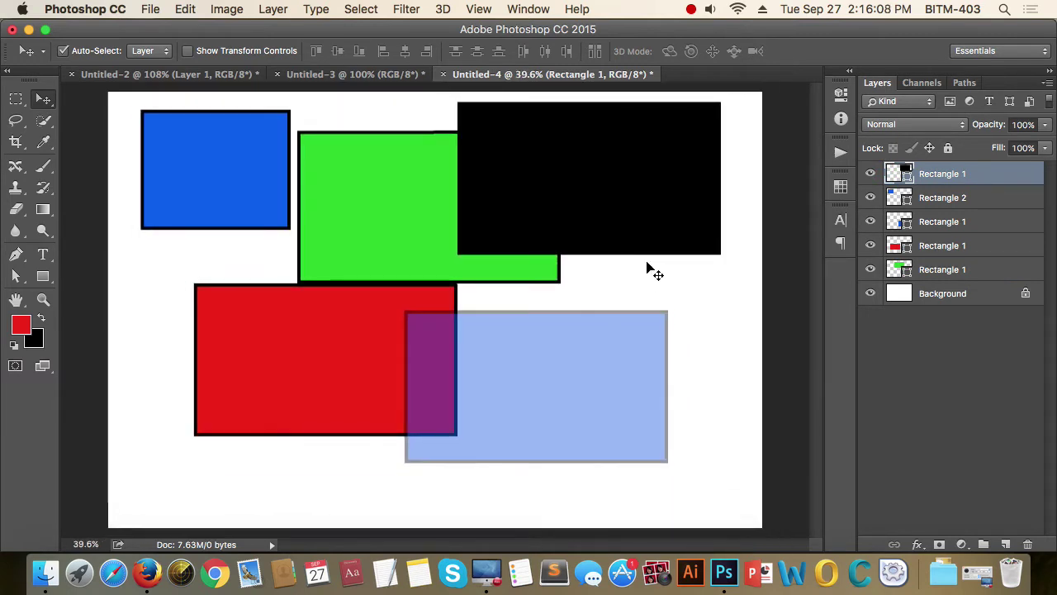
Select the black, green, small blue, red and translucent blue rectangles on the canvas in turn to identify their layers.
left_click(688, 193)
left_click(382, 230)
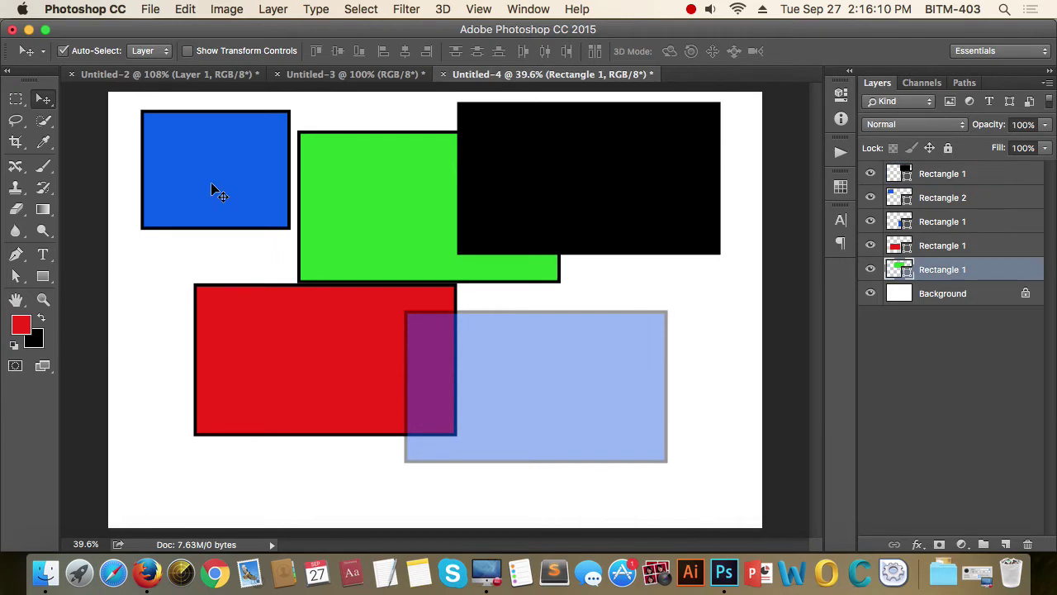
left_click(218, 191)
left_click(256, 333)
left_click(624, 364)
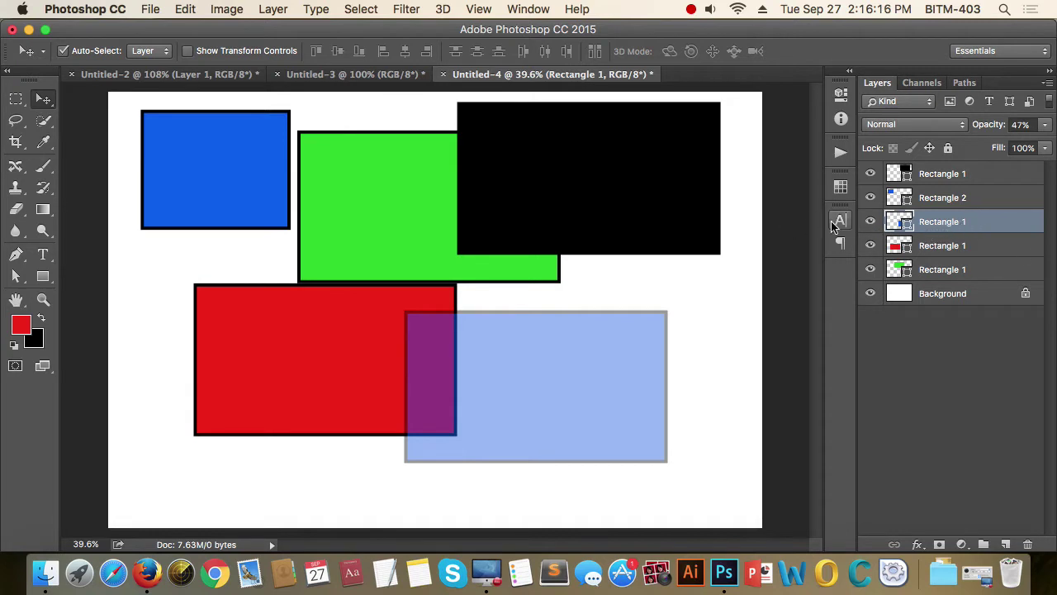
Hide and reshow the translucent blue rectangle's layer, and delete it.
left_click(870, 221)
left_click(871, 221)
key("Delete")
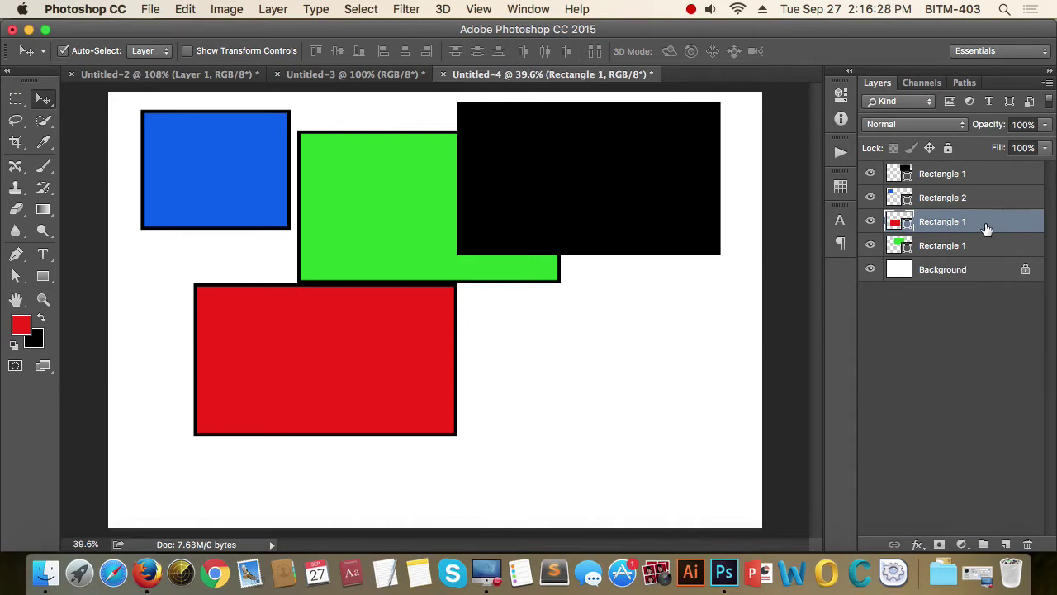
Delete the red rectangle's layer and the green rectangle's layer, confirming the removal.
left_click_drag(977, 227, 1030, 549)
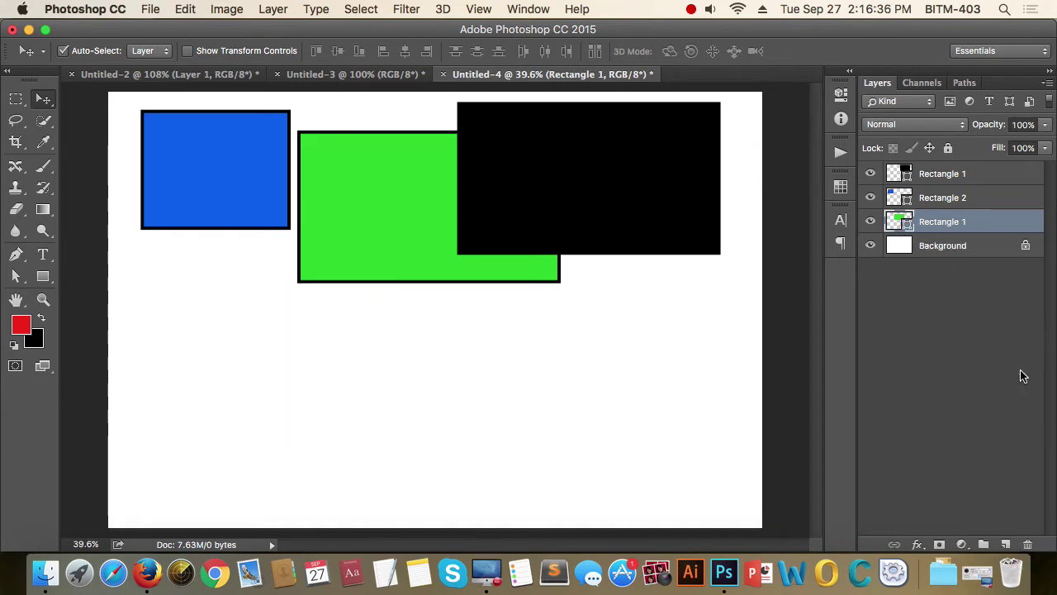
left_click(1028, 545)
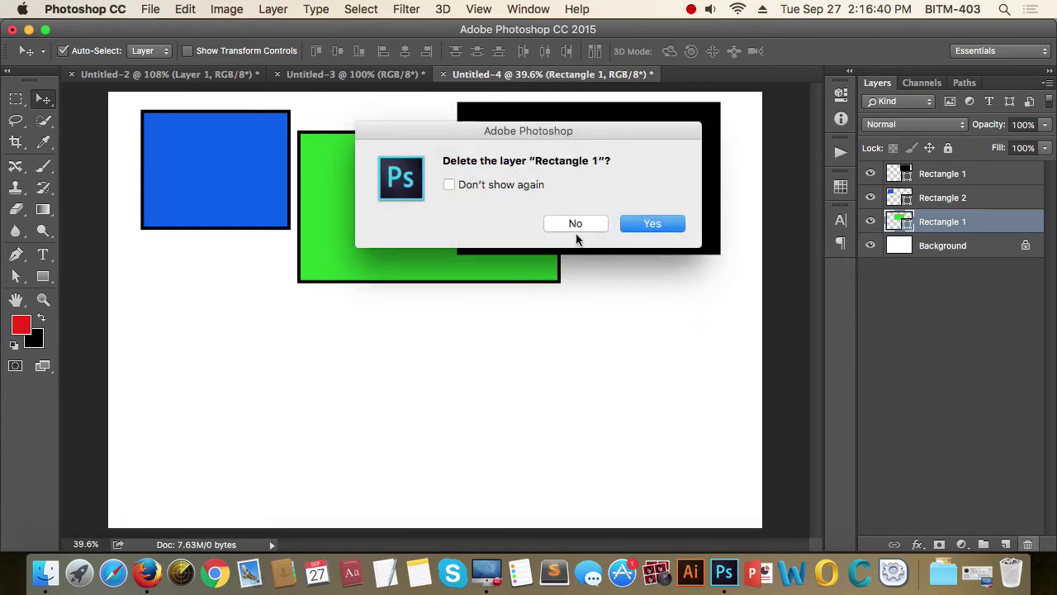
left_click(663, 229)
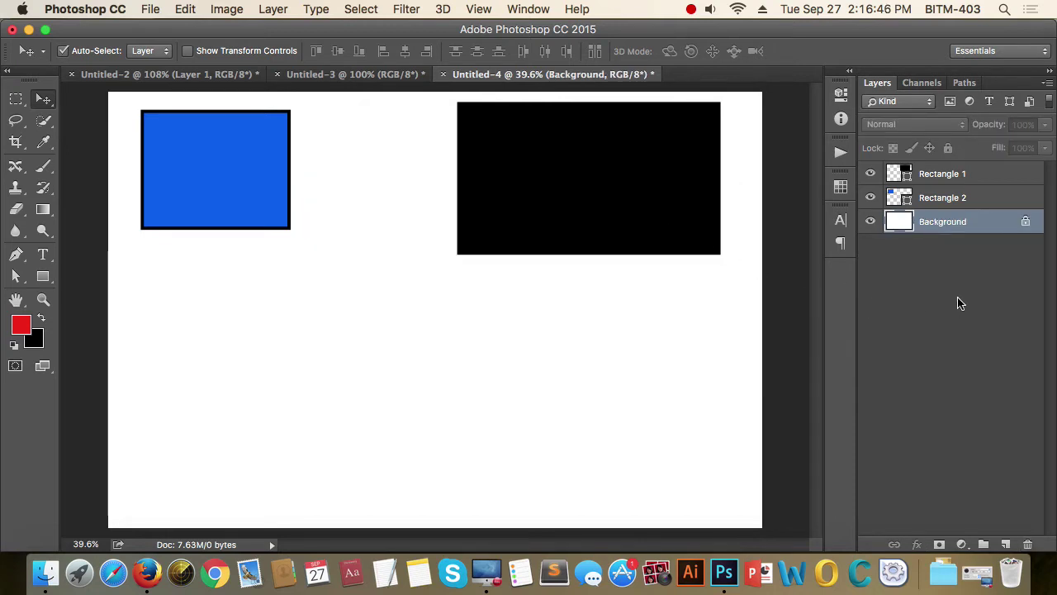
Shift the blue and black rectangles down together, and reposition each one separately near the canvas's upper edge.
left_click(985, 201)
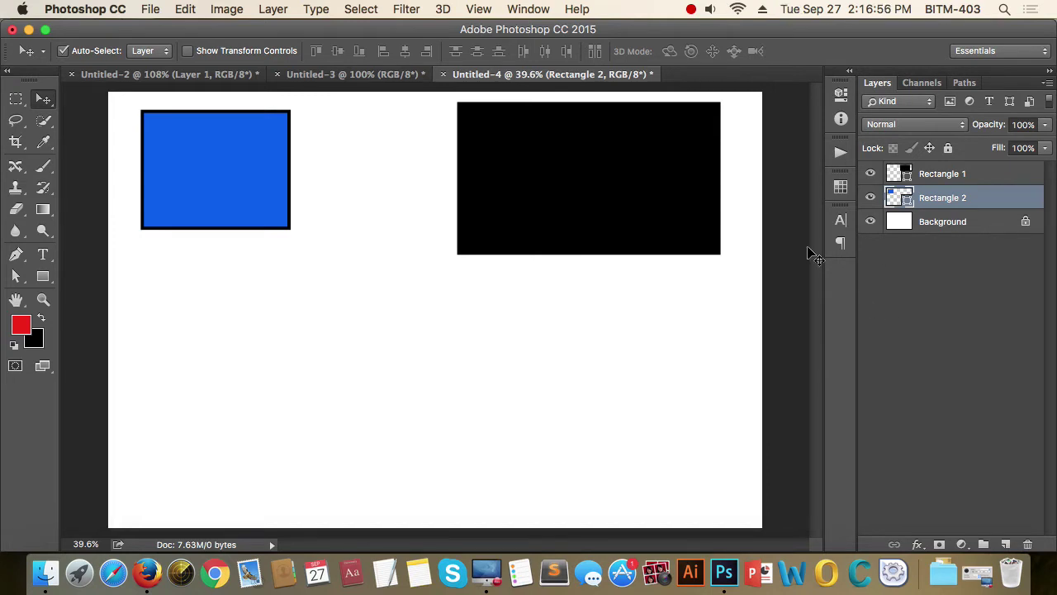
scroll(552, 247, "down", 1)
left_click_drag(206, 288, 578, 231)
left_click(567, 159)
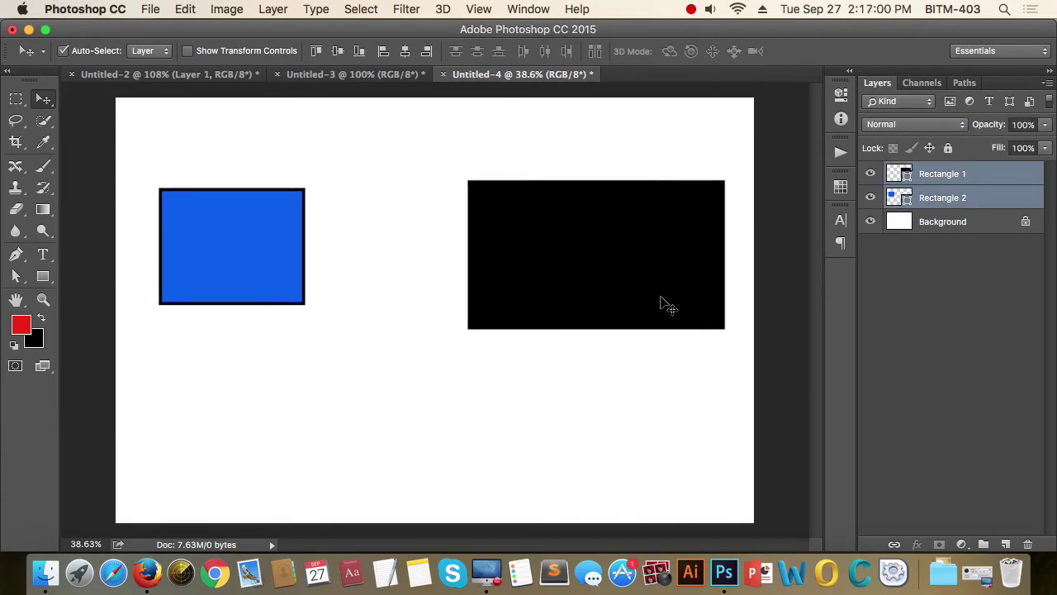
left_click(965, 335)
left_click_drag(597, 292, 570, 255)
left_click_drag(618, 223, 649, 214)
left_click_drag(237, 243, 248, 179)
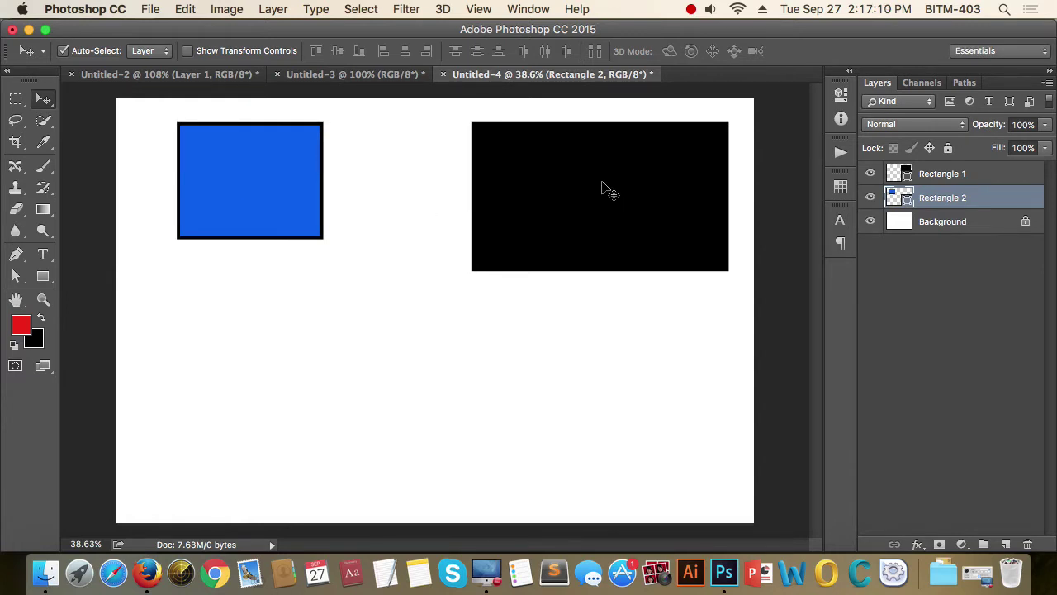
left_click_drag(603, 185, 601, 181)
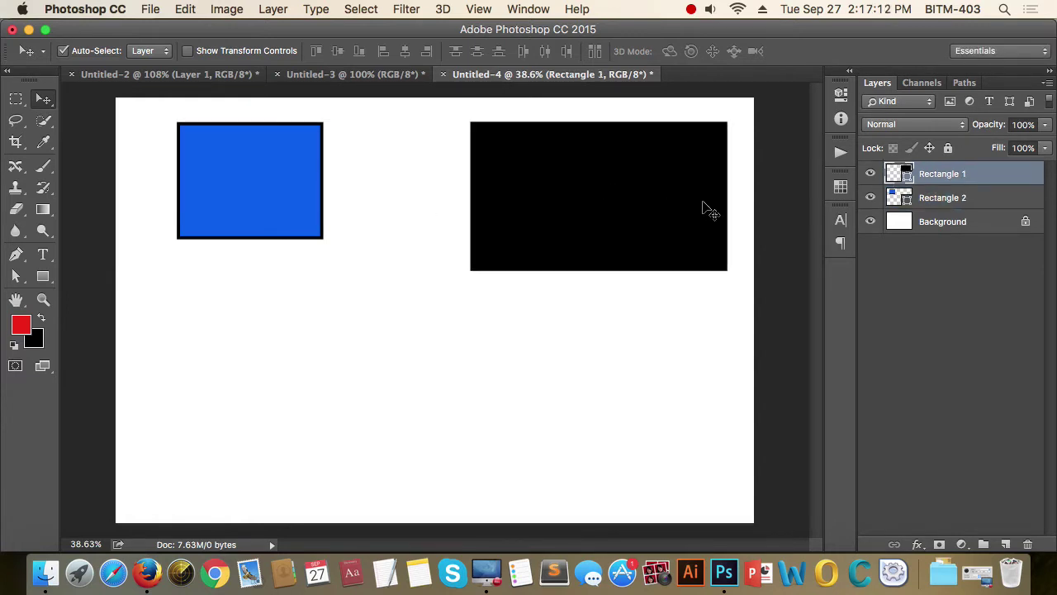
Delete the blue rectangle's Rectangle 2 layer and move the black rectangle to the canvas's upper left.
left_click(979, 199)
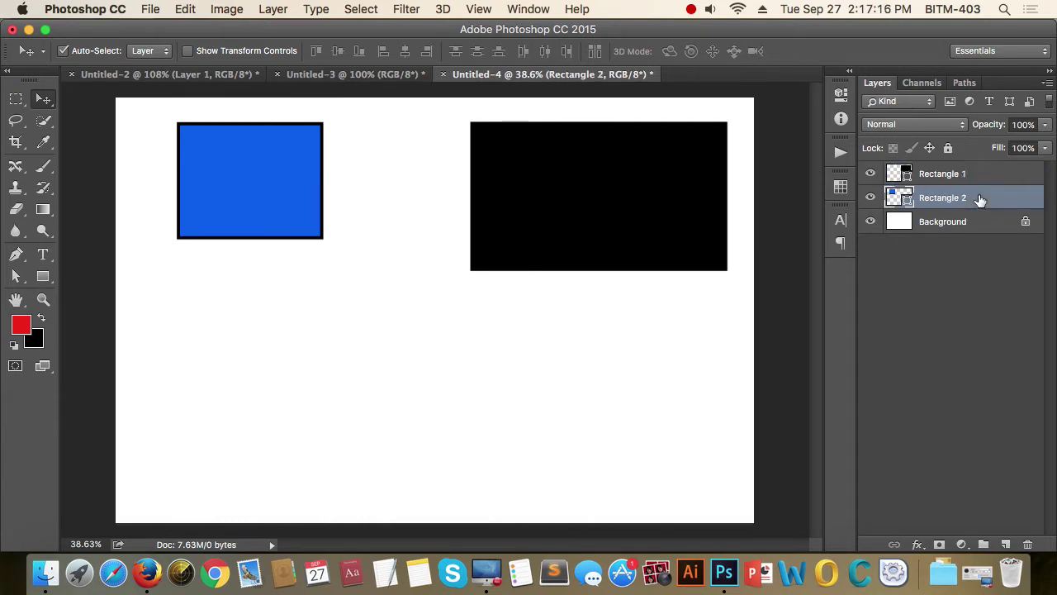
key("Delete")
left_click_drag(611, 216, 350, 235)
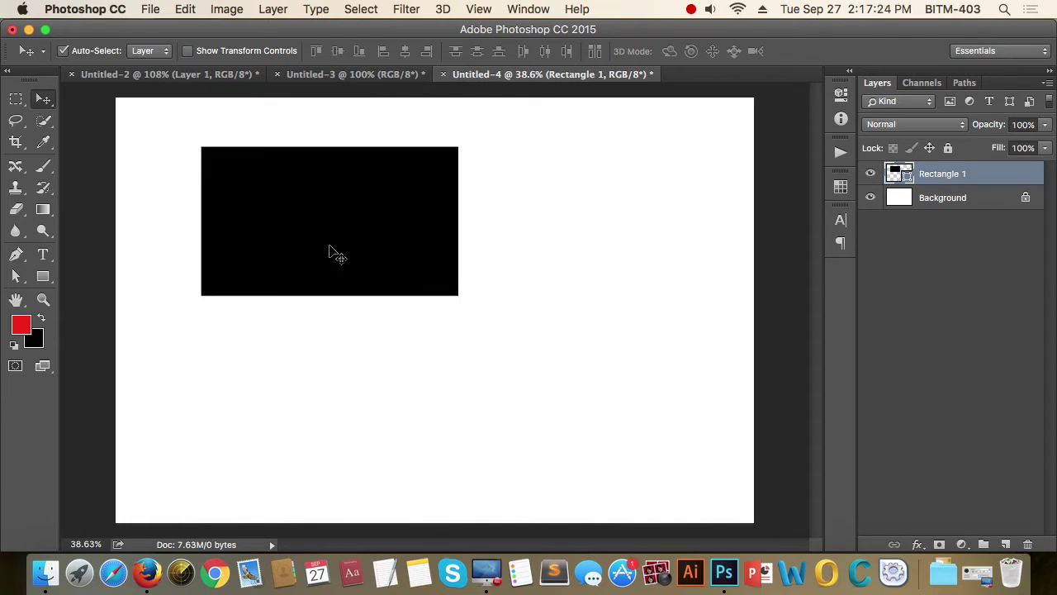
left_click(335, 208)
mouse_move(335, 208)
left_mouse_down()
mouse_move(350, 206)
mouse_move(322, 196)
mouse_move(356, 208)
left_mouse_up()
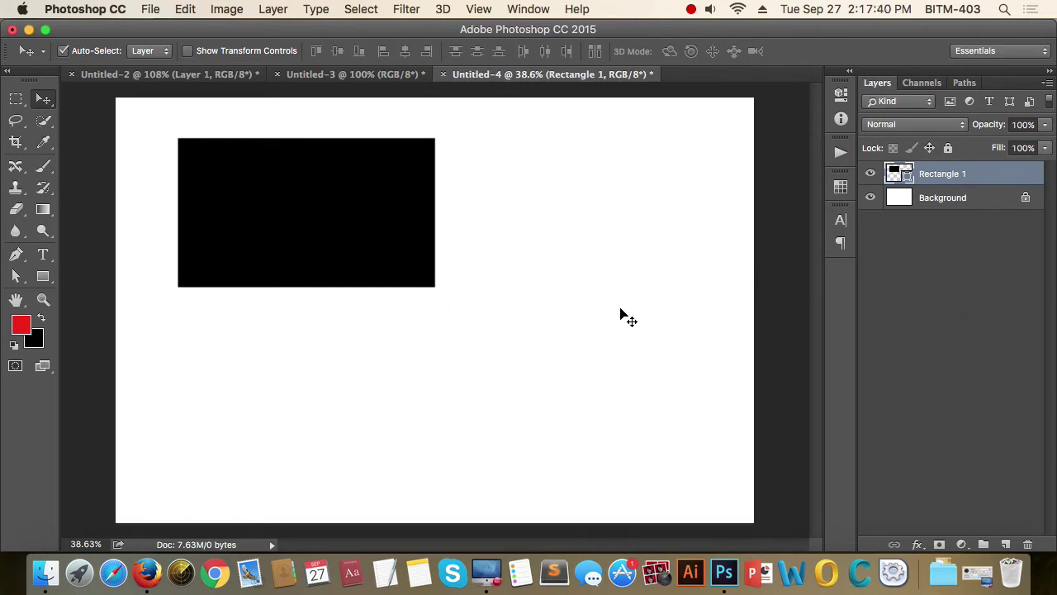
Duplicate the black rectangle's layer and move the lower of the two layers to the canvas's lower right.
key("super")
key("super+j")
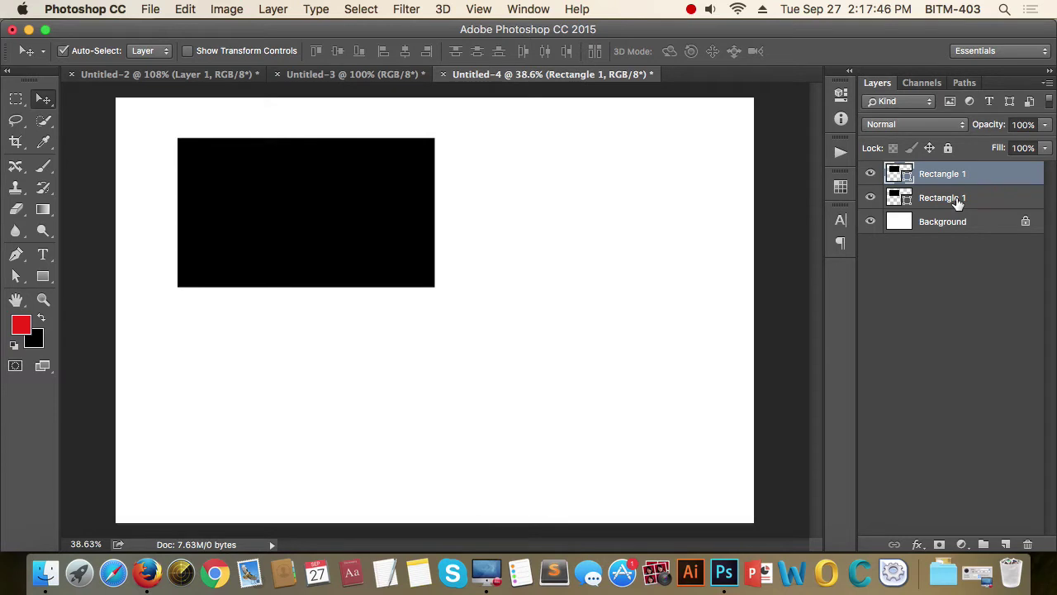
left_click(958, 203)
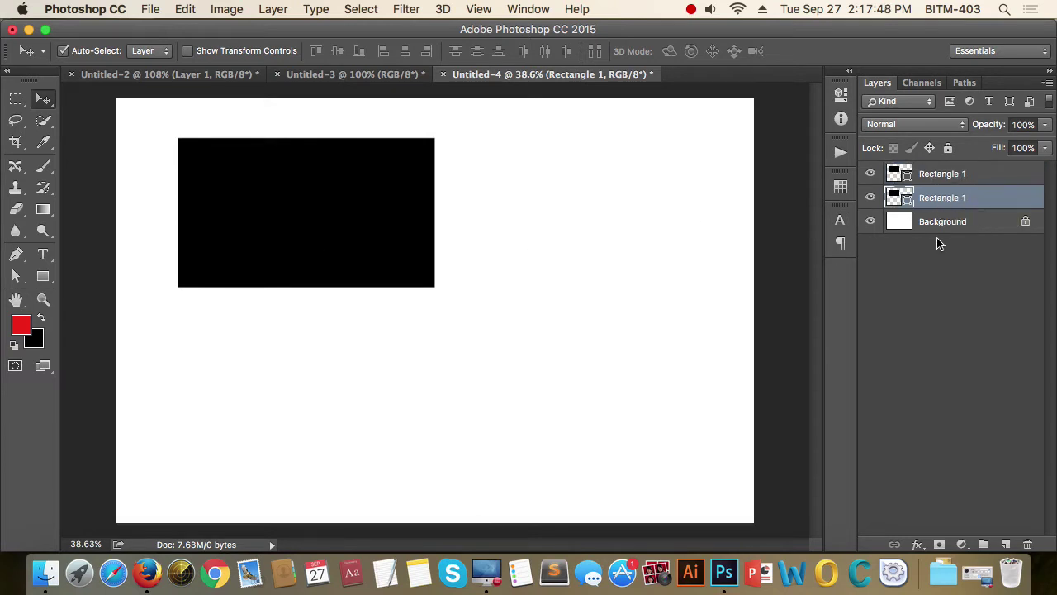
key("shift+Right")
key("shift+Right")
key("shift+Right")
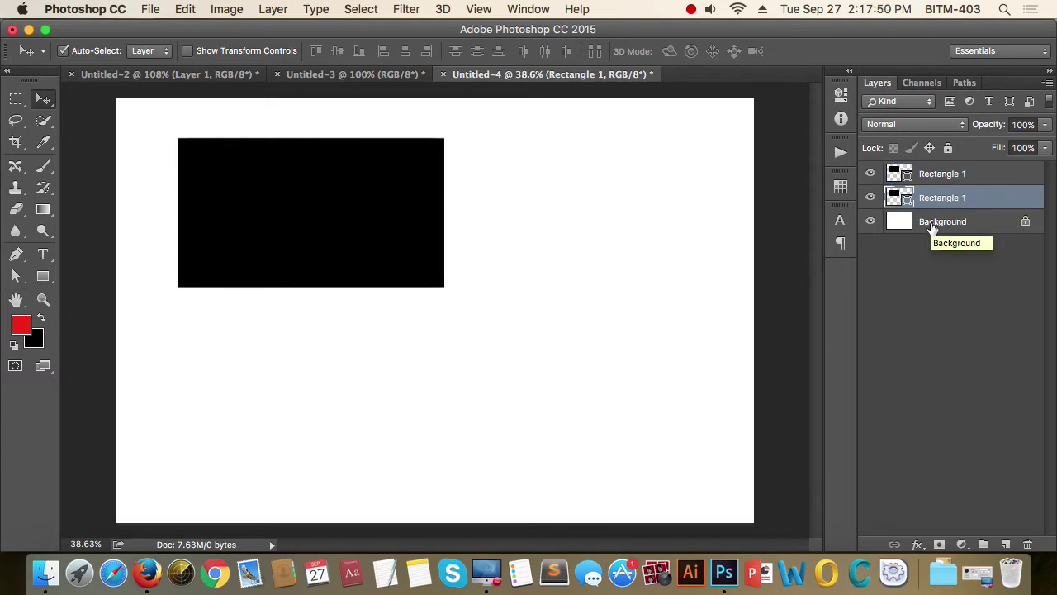
key("shift+Down")
key("shift+Down")
key("shift+Down")
key("shift+Down")
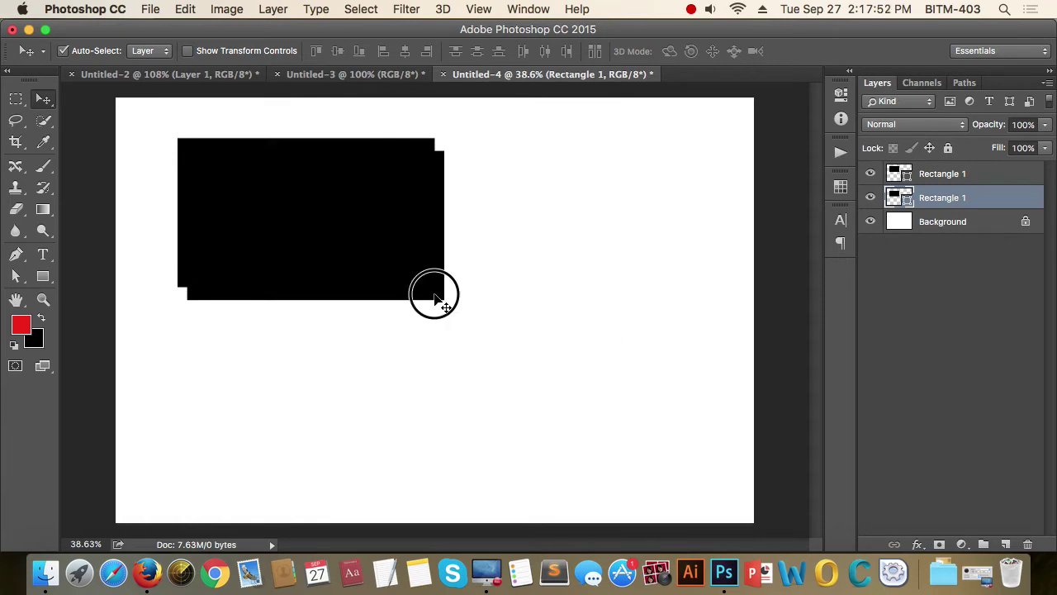
left_click_drag(432, 290, 570, 425)
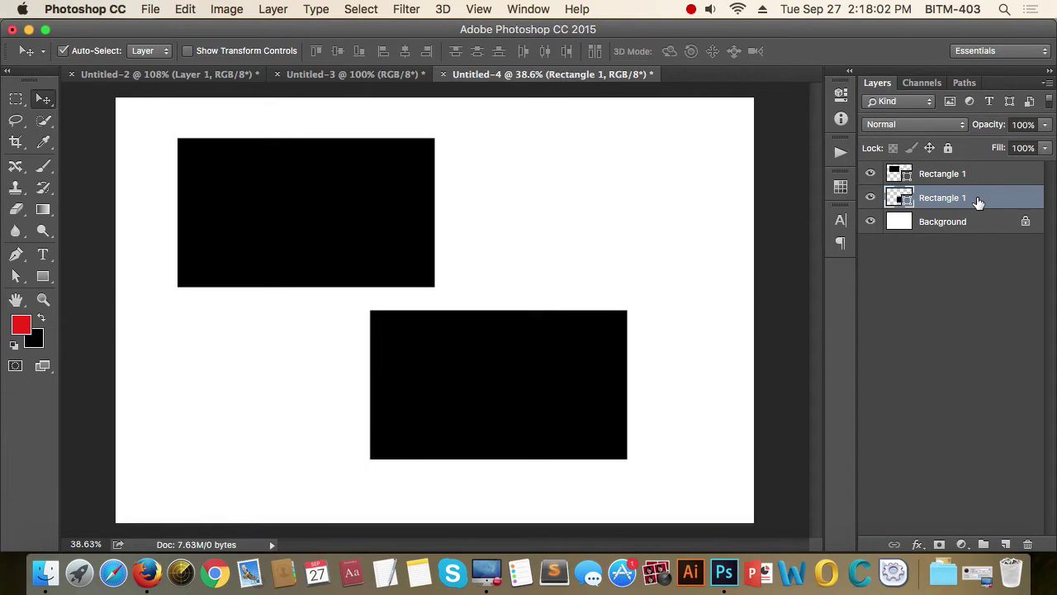
Duplicate the lower-right black rectangle into the canvas's upper right, and copy that one into the lower left.
left_click_drag(977, 201, 1006, 548)
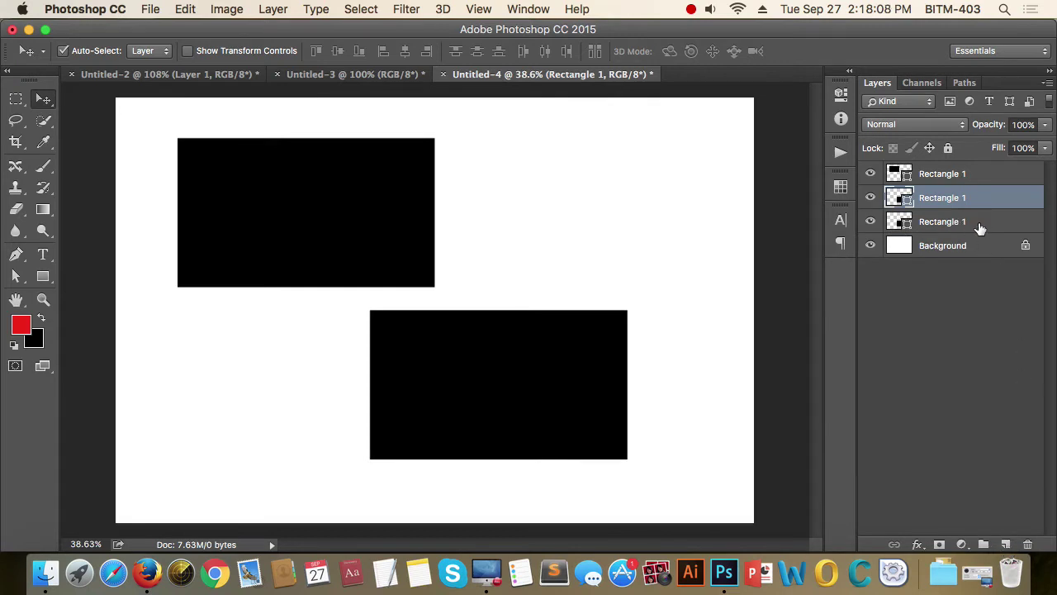
left_click_drag(488, 403, 595, 231)
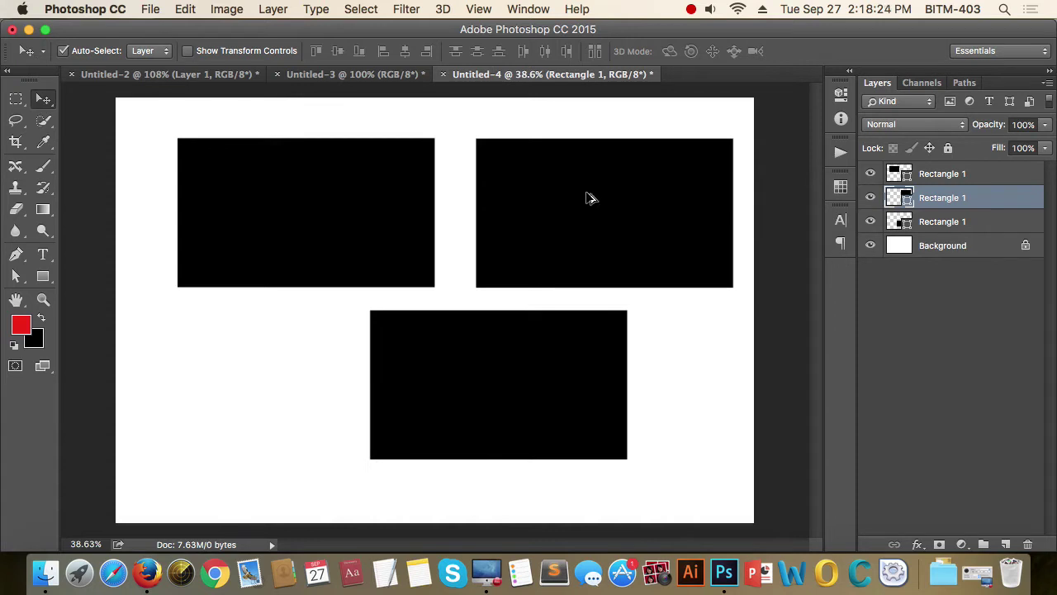
left_click_drag(609, 184, 212, 370)
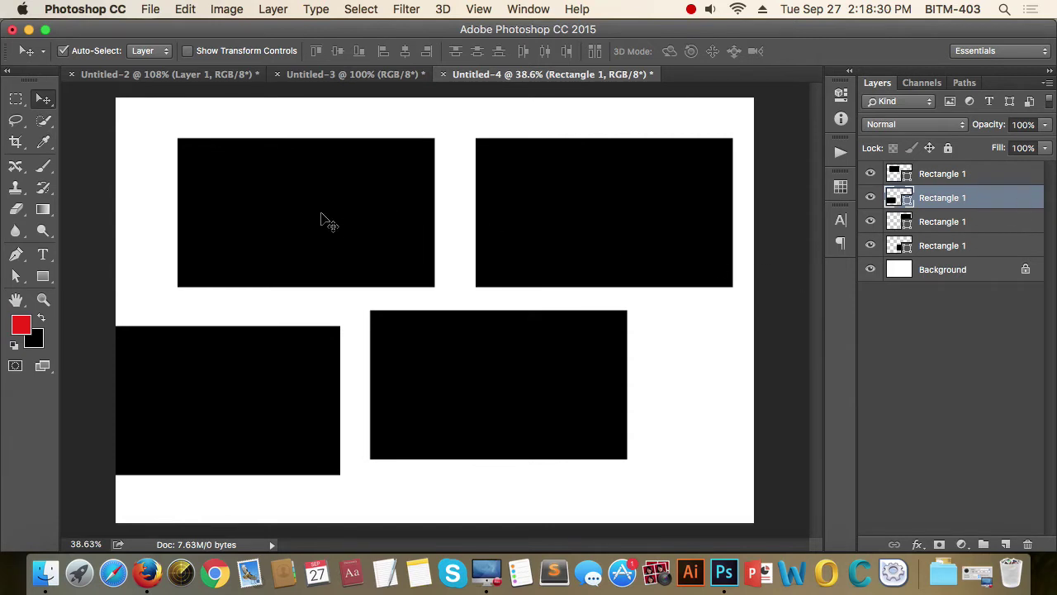
Select all four black rectangles together, shift them slightly up and left, and deselect them.
left_click_drag(151, 171, 568, 386)
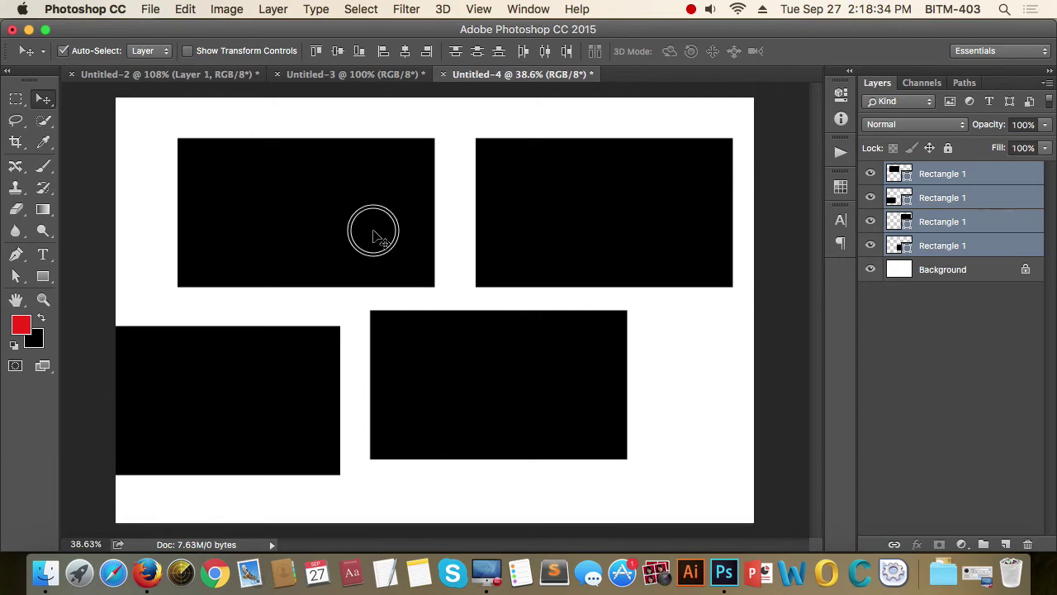
left_click_drag(374, 234, 341, 217)
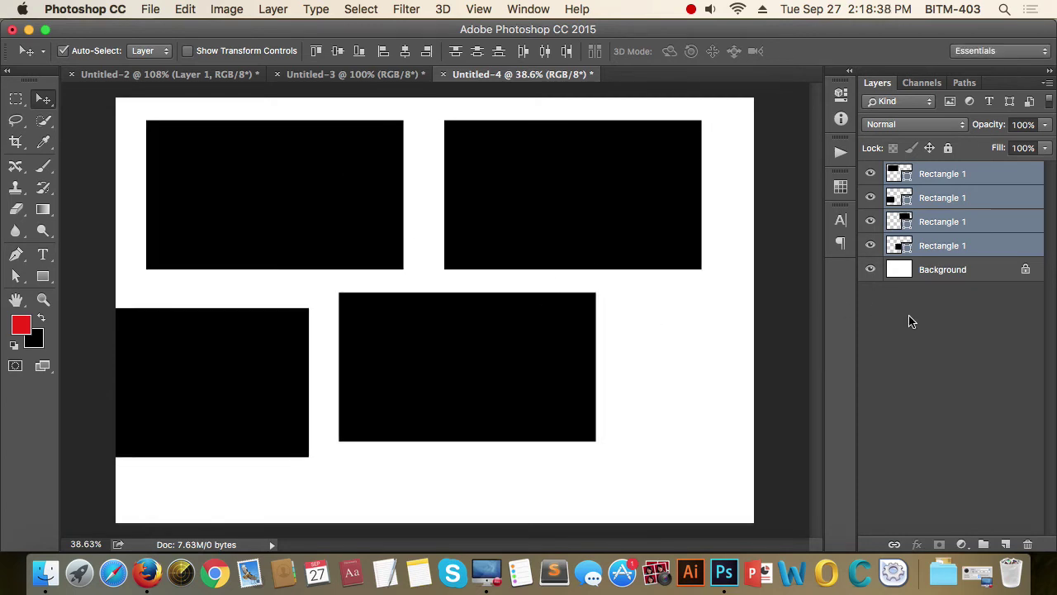
left_click(925, 330)
Delete the upper-right and both lower black rectangles, and move the remaining one to the canvas's upper centre.
left_click(630, 198)
key("BackSpace")
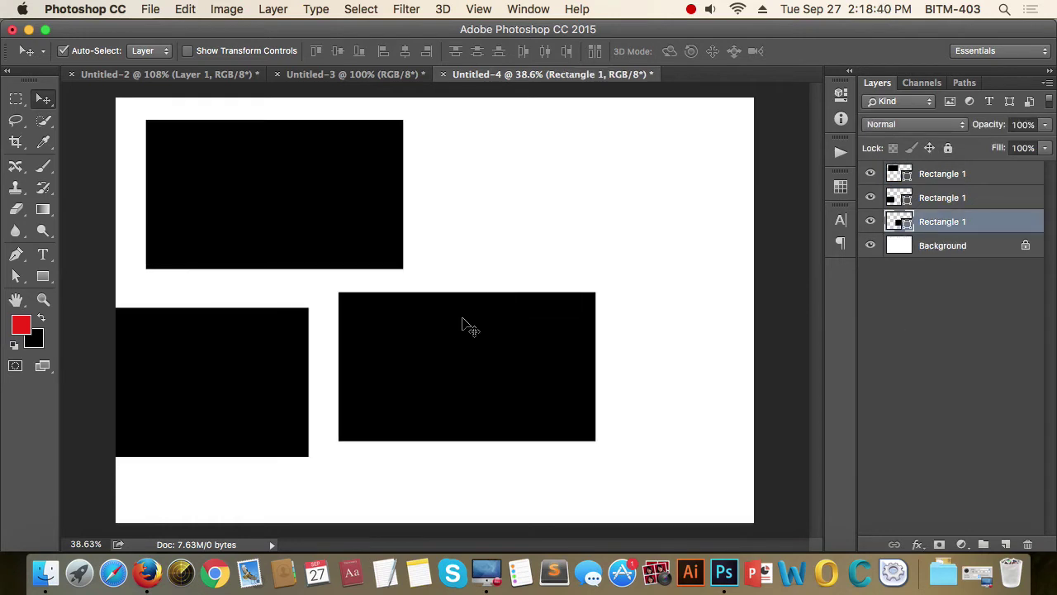
left_click(464, 324)
key("BackSpace")
left_click(302, 349)
key("BackSpace")
left_click_drag(358, 217, 503, 238)
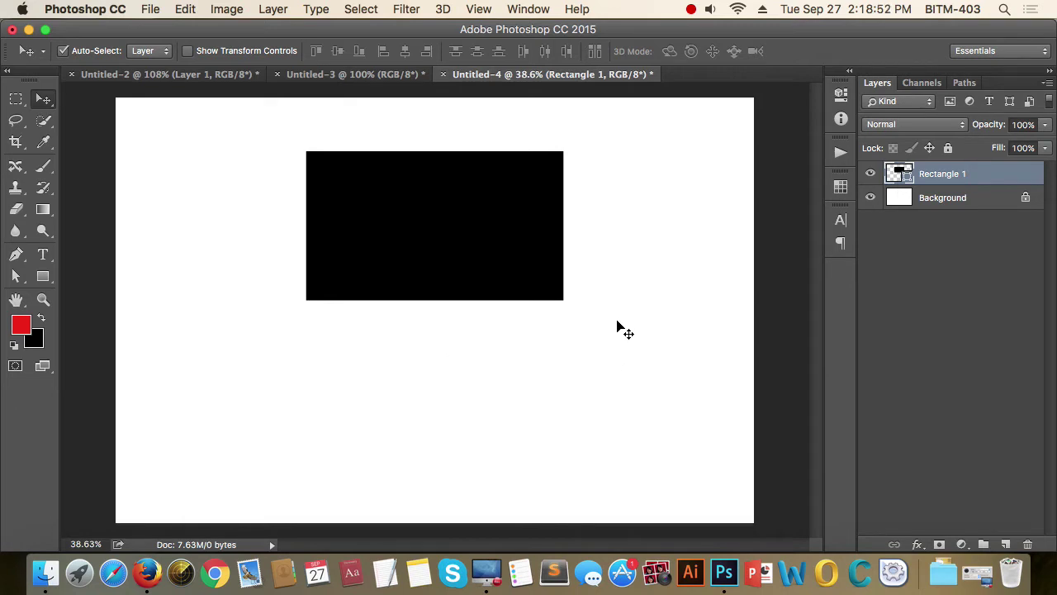
Duplicate the Rectangle 1 layer within Untitled-4 using Duplicate Layer, keeping the name Rectangle 1.
right_click(961, 178)
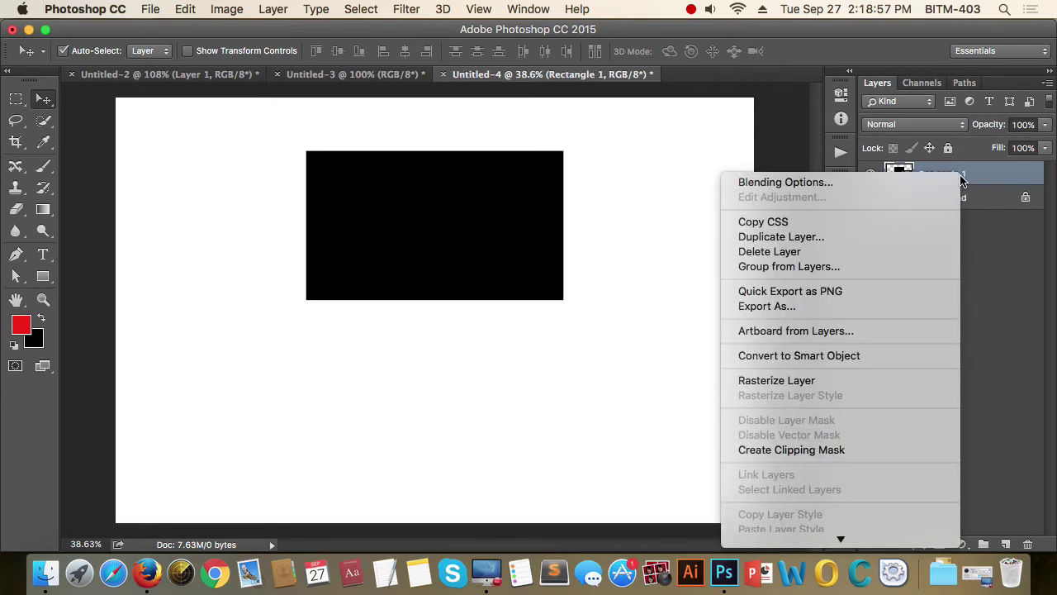
left_click(818, 236)
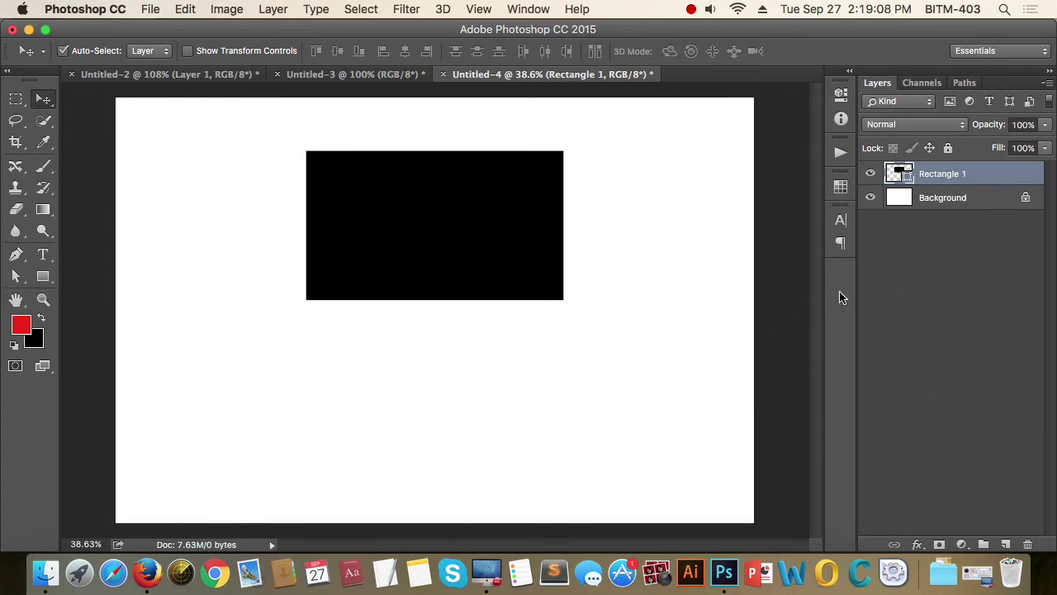
right_click(975, 176)
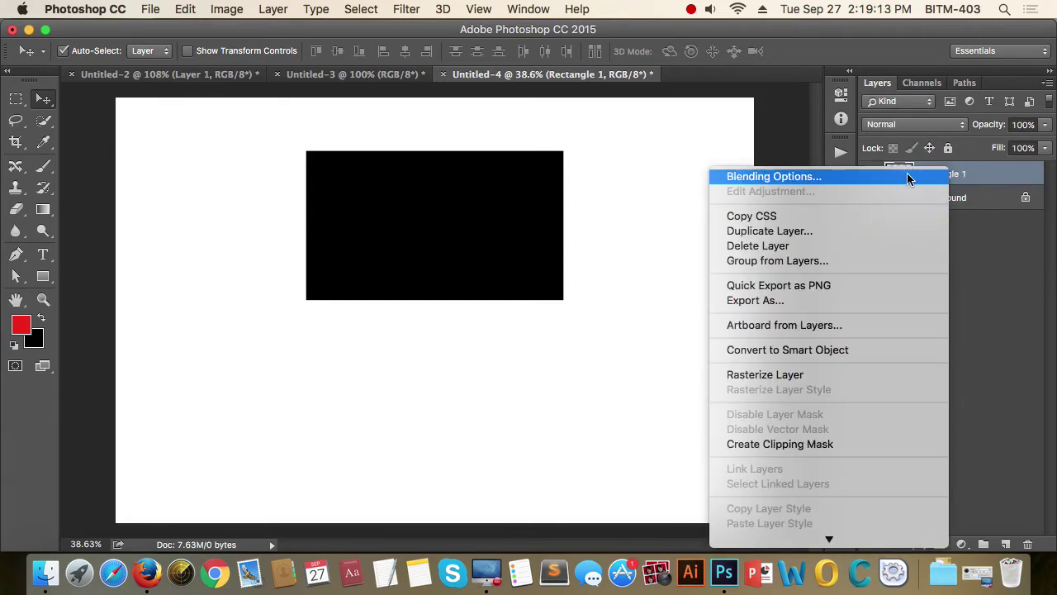
left_click(813, 231)
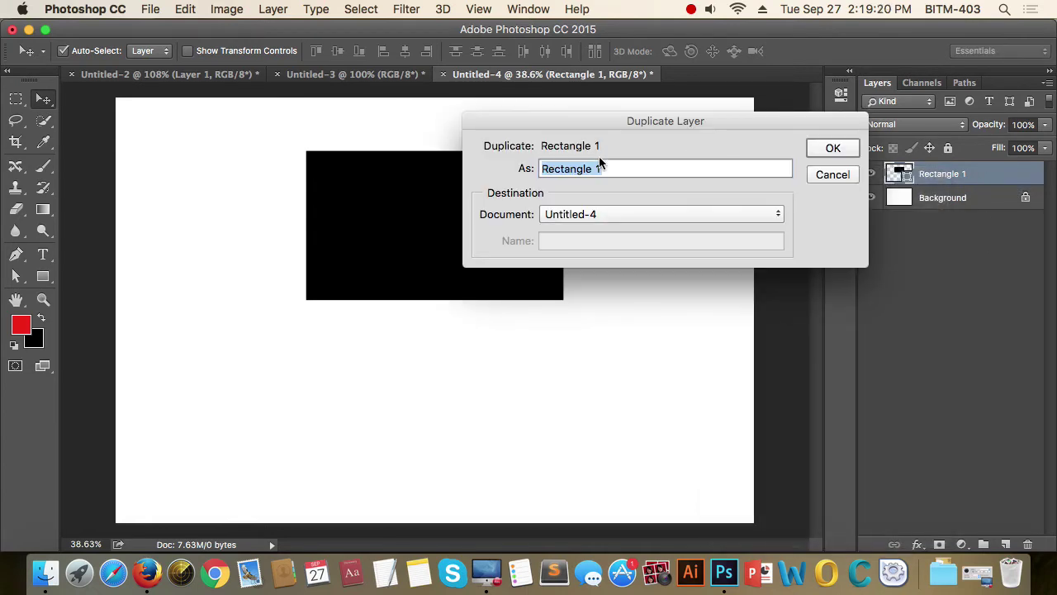
left_click_drag(696, 122, 723, 115)
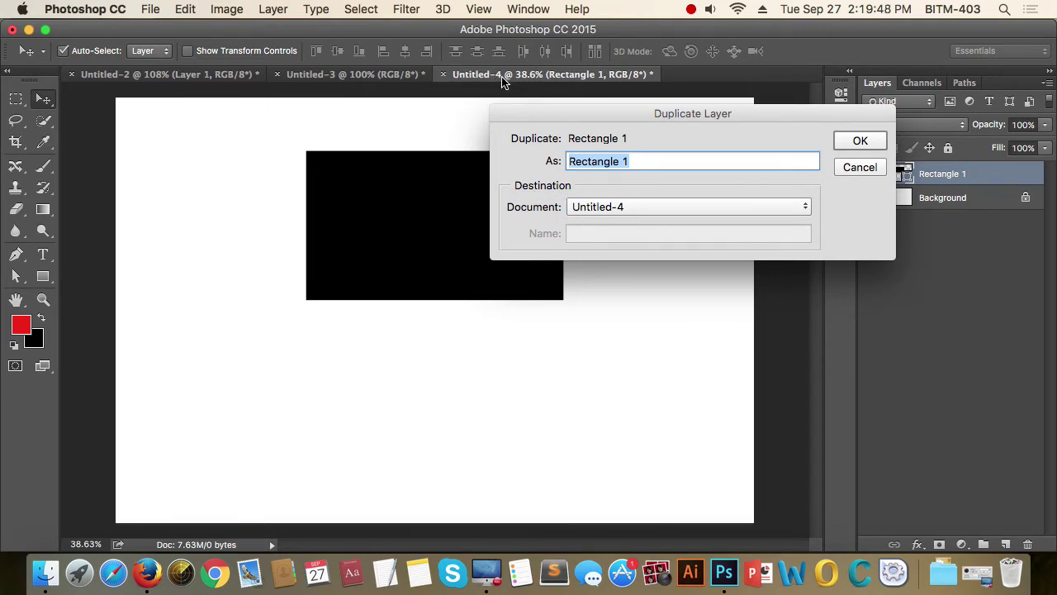
left_click(860, 142)
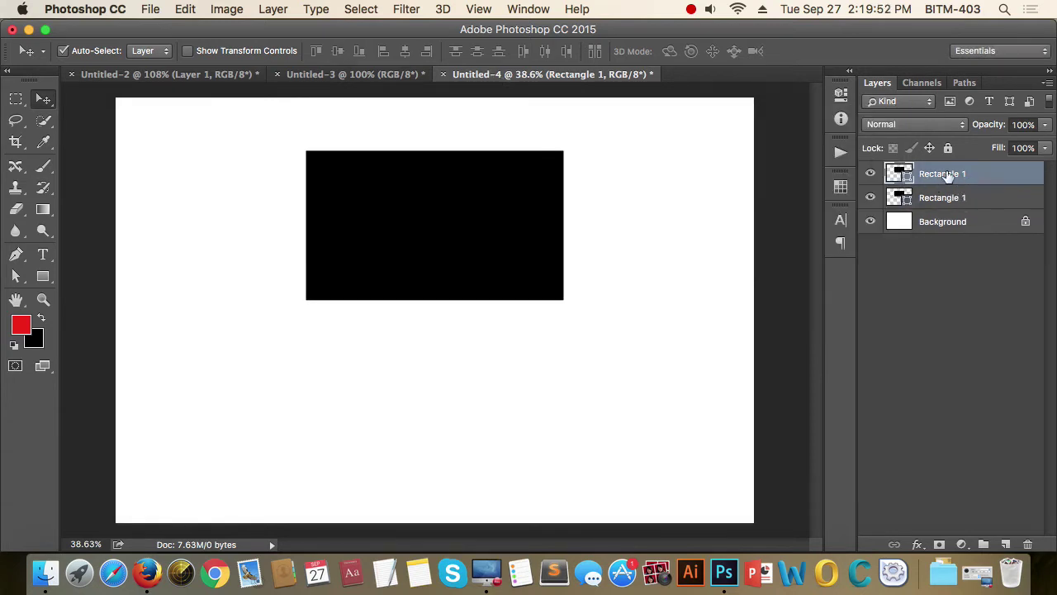
Move the duplicated black rectangle toward the canvas's lower right and delete it.
left_click_drag(446, 239, 600, 406)
key("Delete")
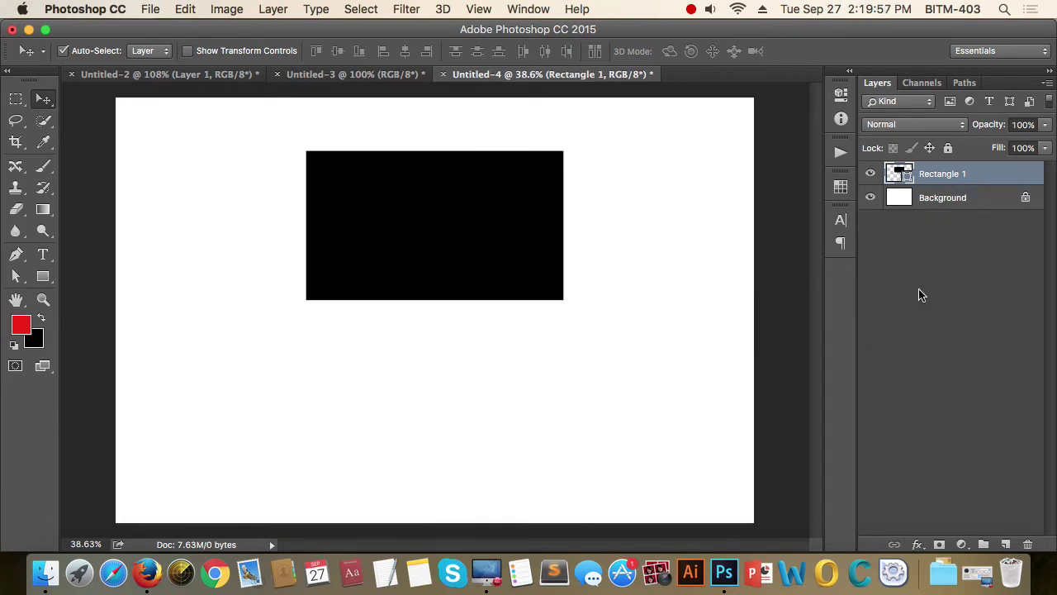
Duplicate the Rectangle 1 layer into the Untitled-2 document and switch to that document to view the copy.
right_click(949, 174)
left_click(808, 236)
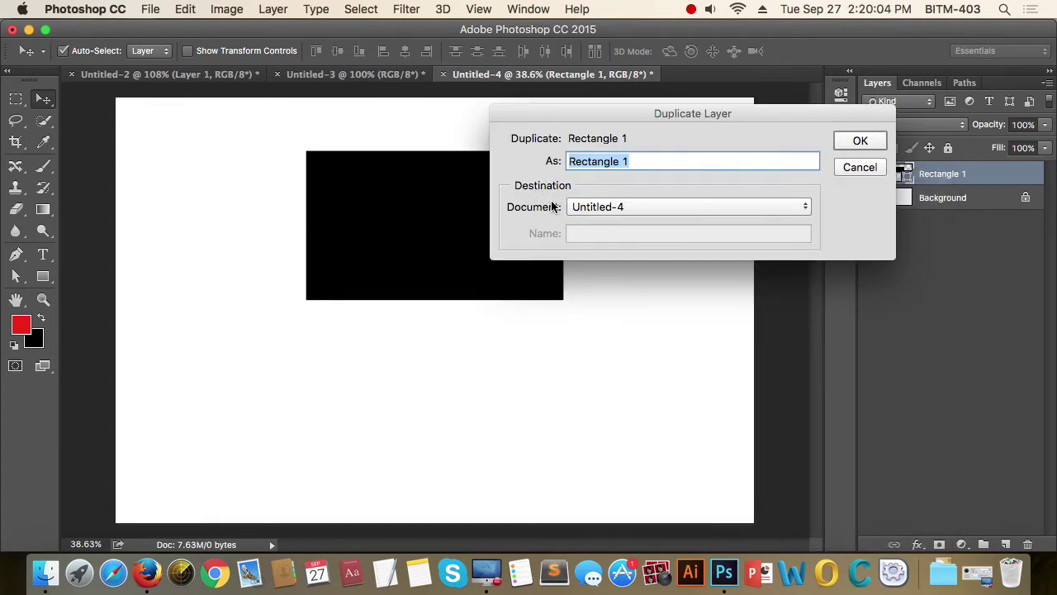
left_click(747, 206)
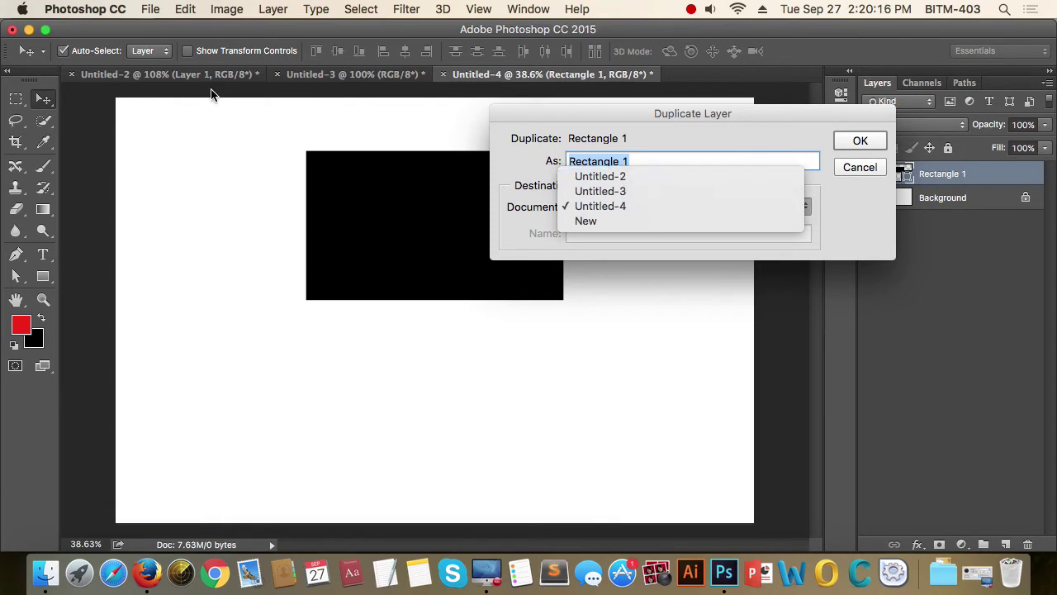
left_click(630, 175)
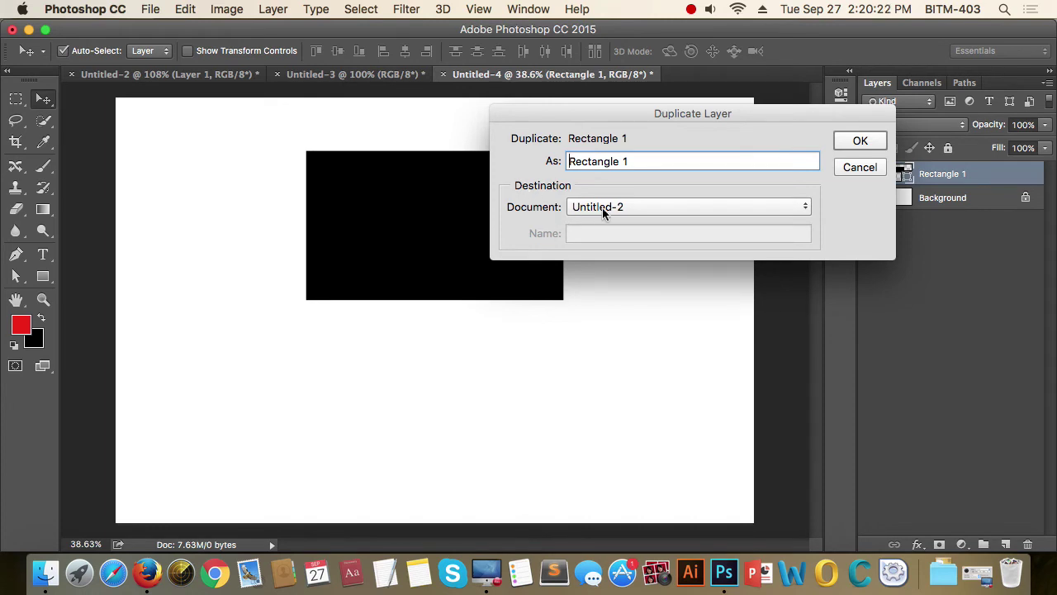
left_click(859, 139)
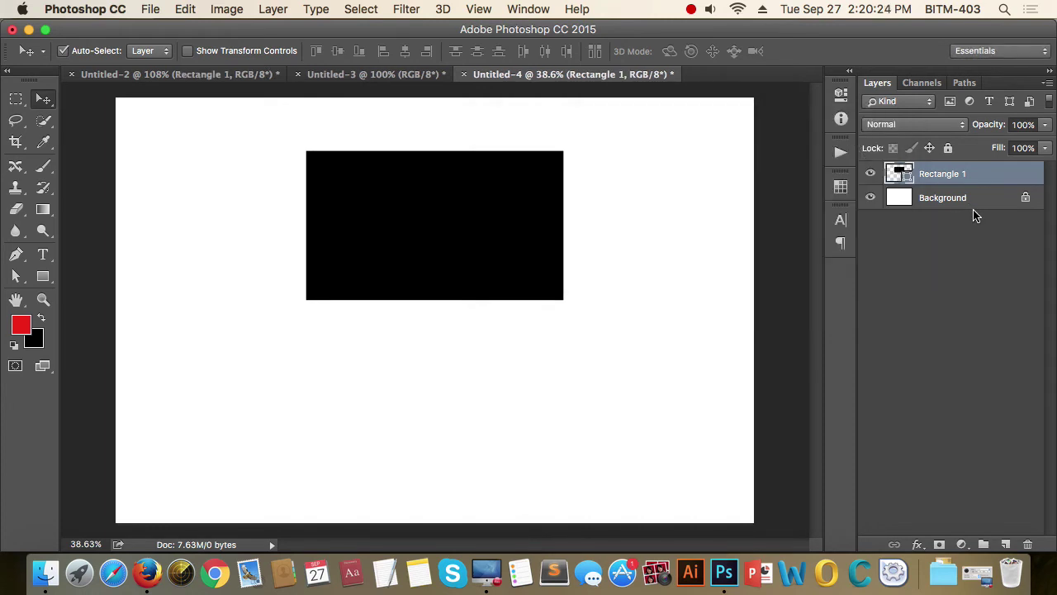
left_click(200, 73)
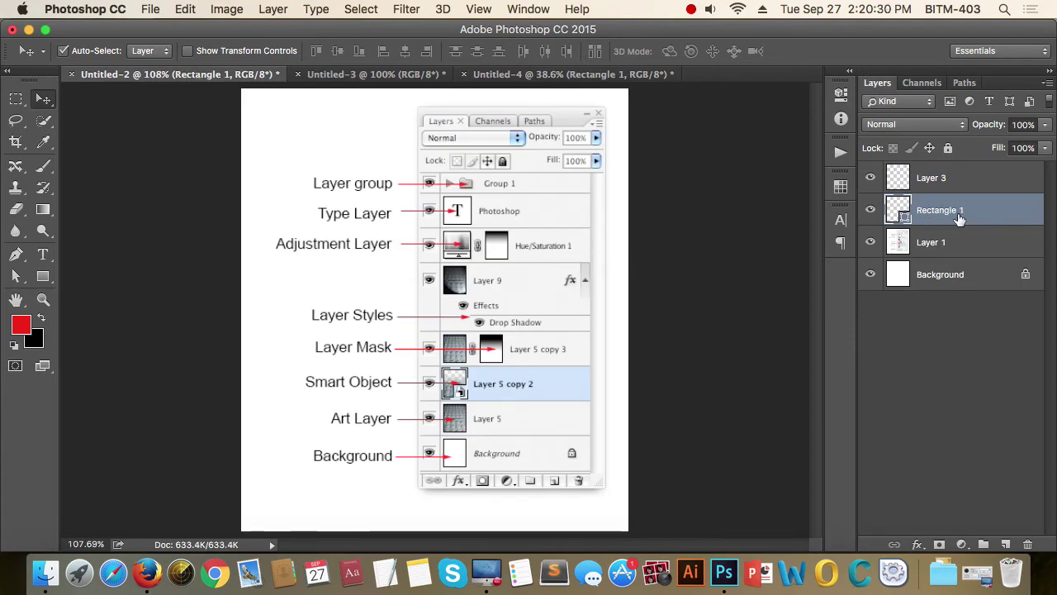
scroll(536, 355, "down", 3)
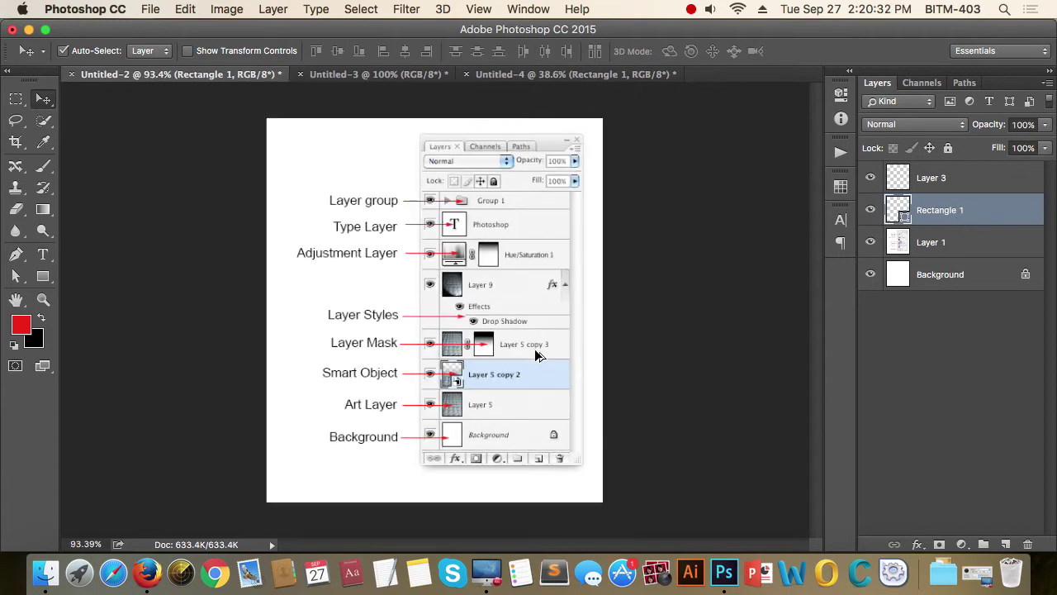
Move the copied Rectangle 1 shape onto the Untitled-2 canvas using Free Transform, covering most of the layers picture.
scroll(537, 355, "down", 2)
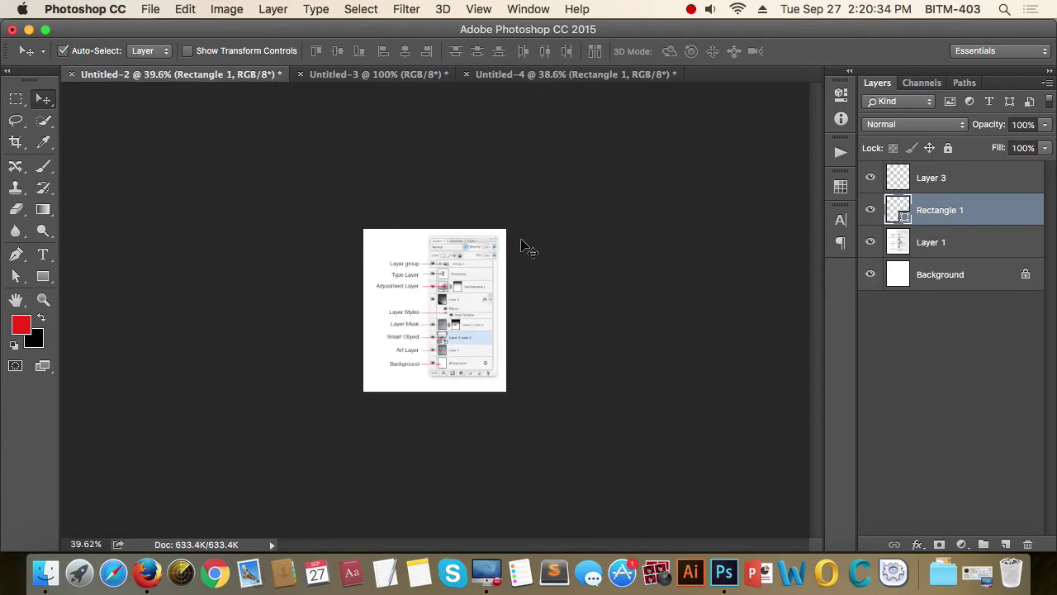
key("super")
key("super+t")
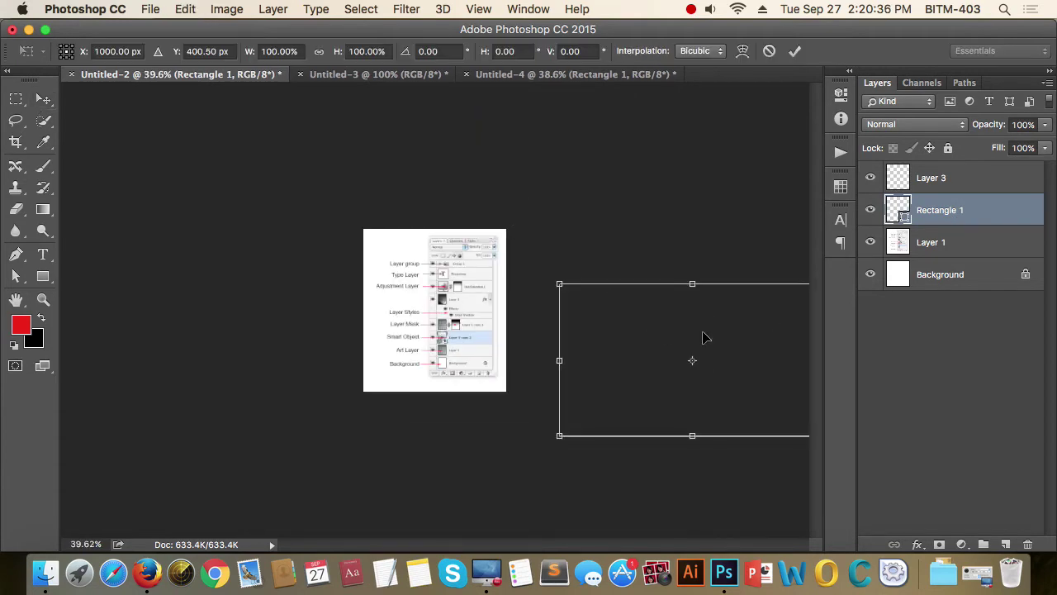
left_click_drag(730, 343, 488, 289)
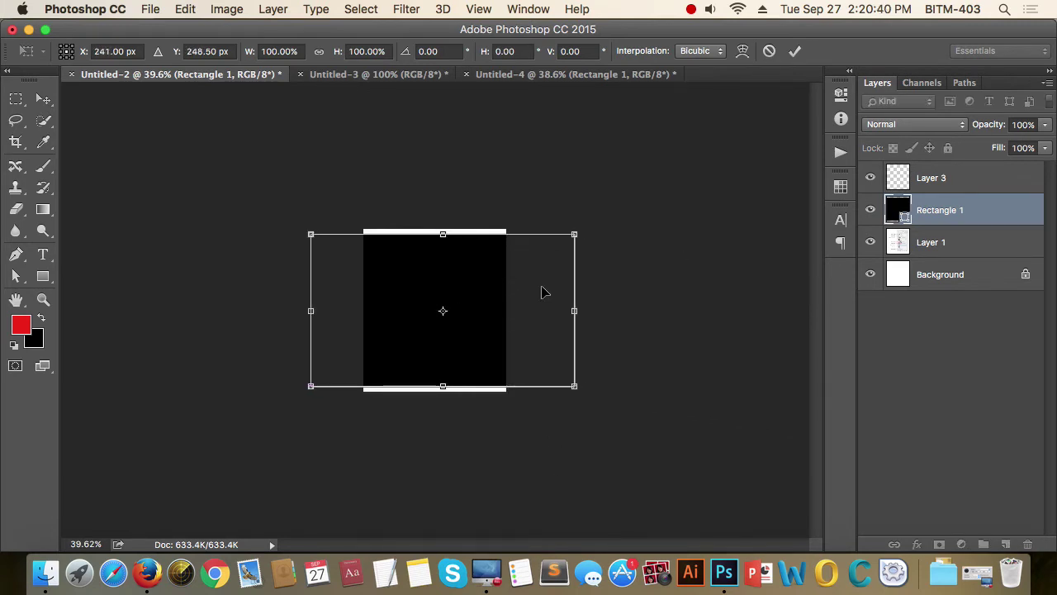
key("Return")
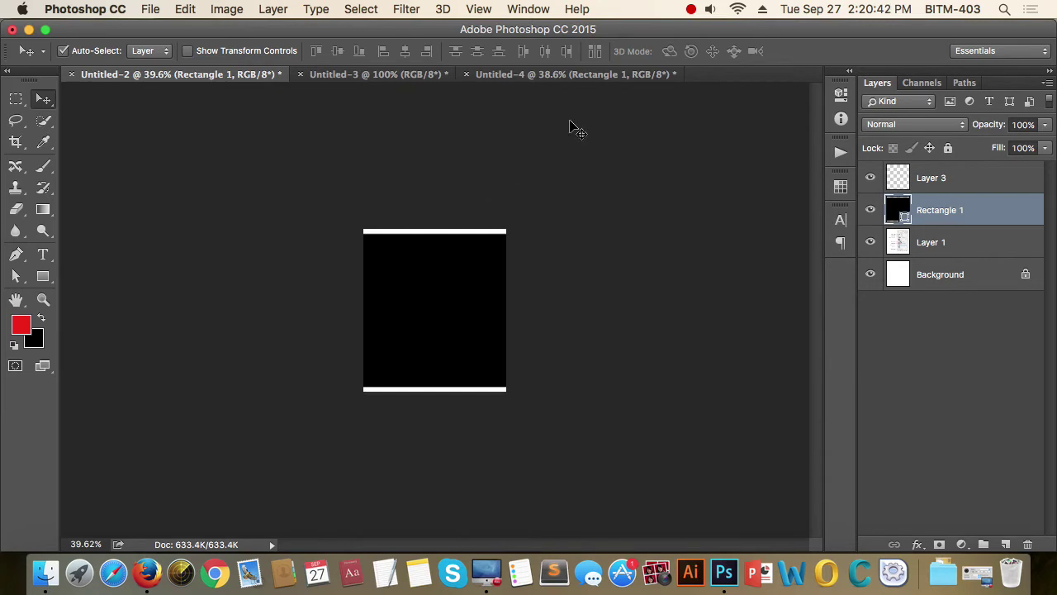
Duplicate the Rectangle 1 layer from Untitled-4 into a new document named kdfhb, keeping the layer name.
left_click(568, 73)
left_click(474, 228)
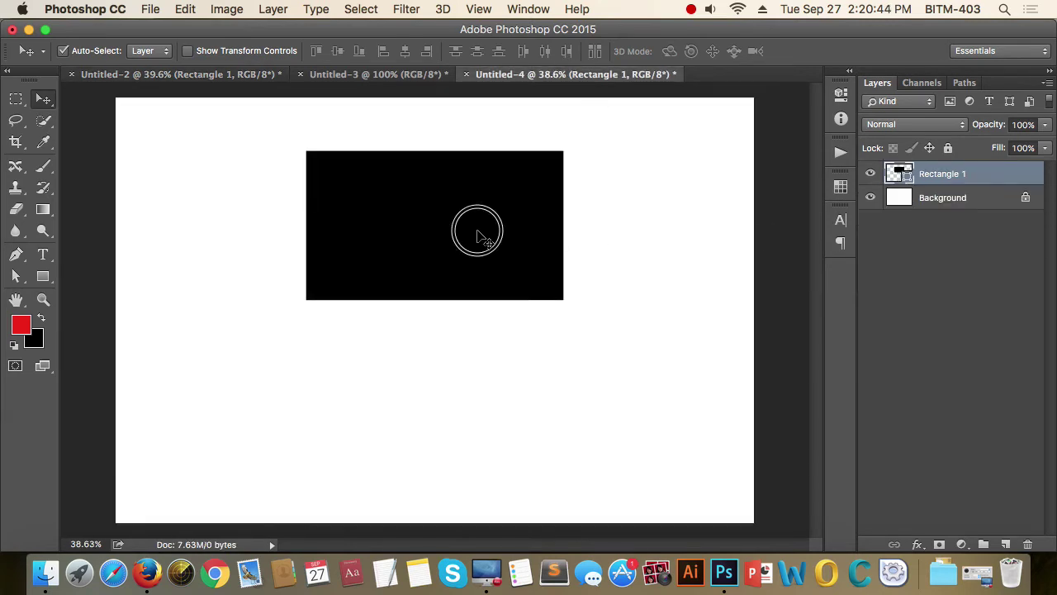
right_click(952, 177)
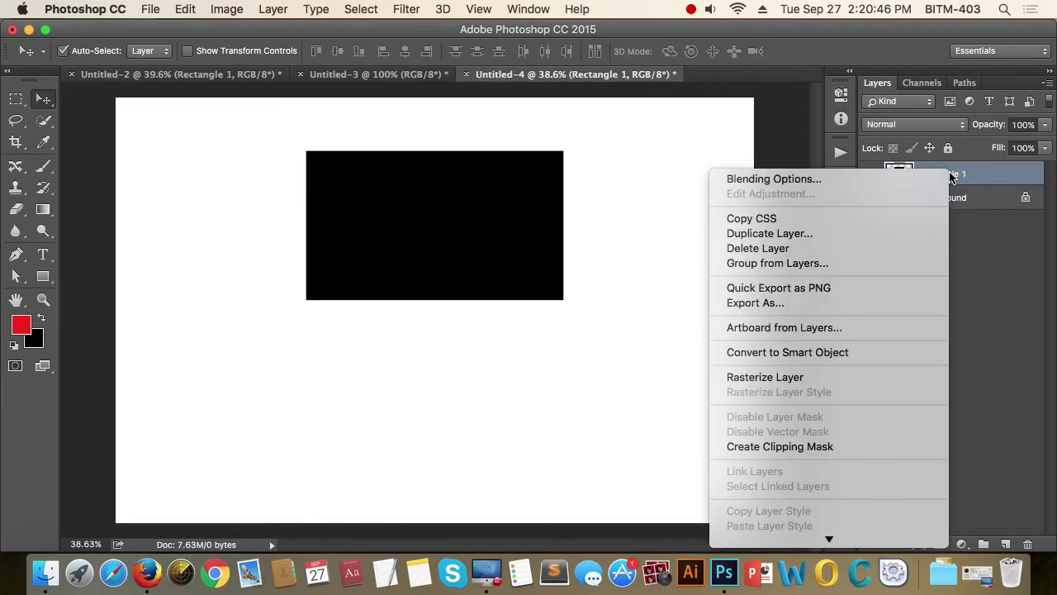
left_click(814, 232)
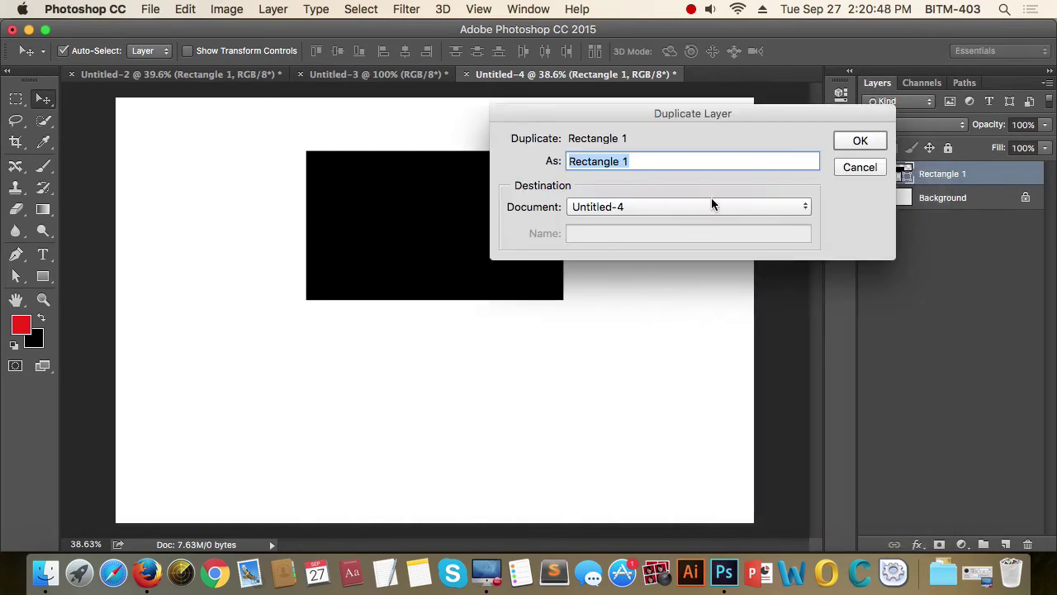
left_click_drag(735, 113, 745, 110)
left_click(739, 207)
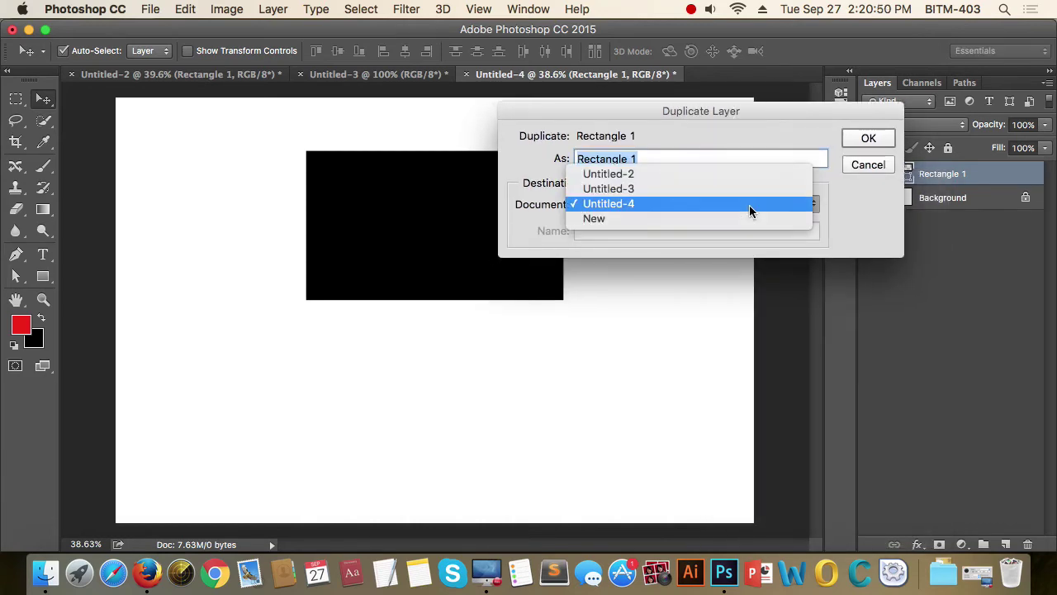
left_click(611, 219)
key("Tab")
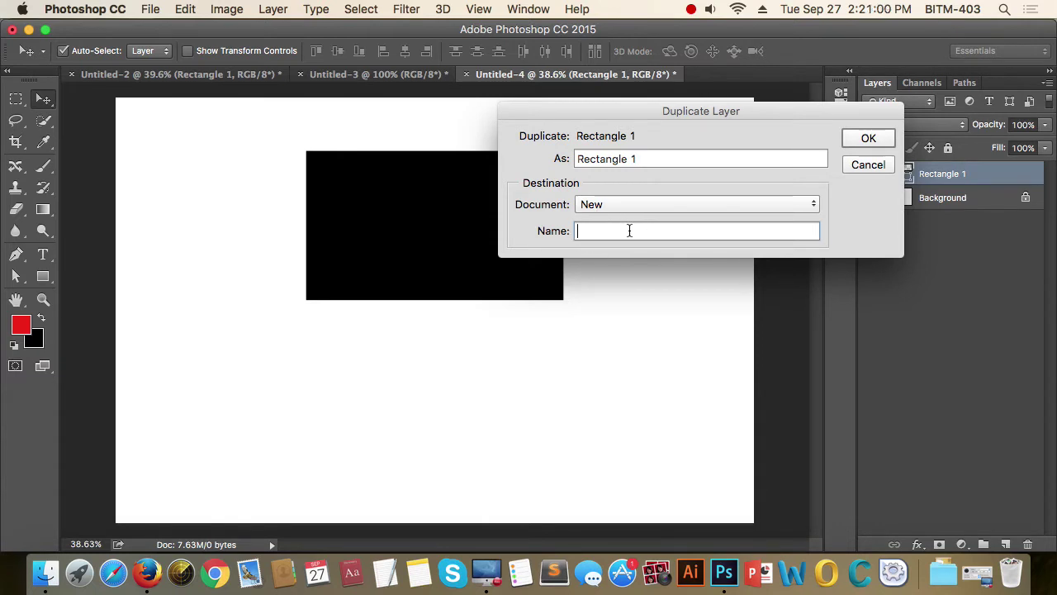
type("kdfhb")
left_click(868, 139)
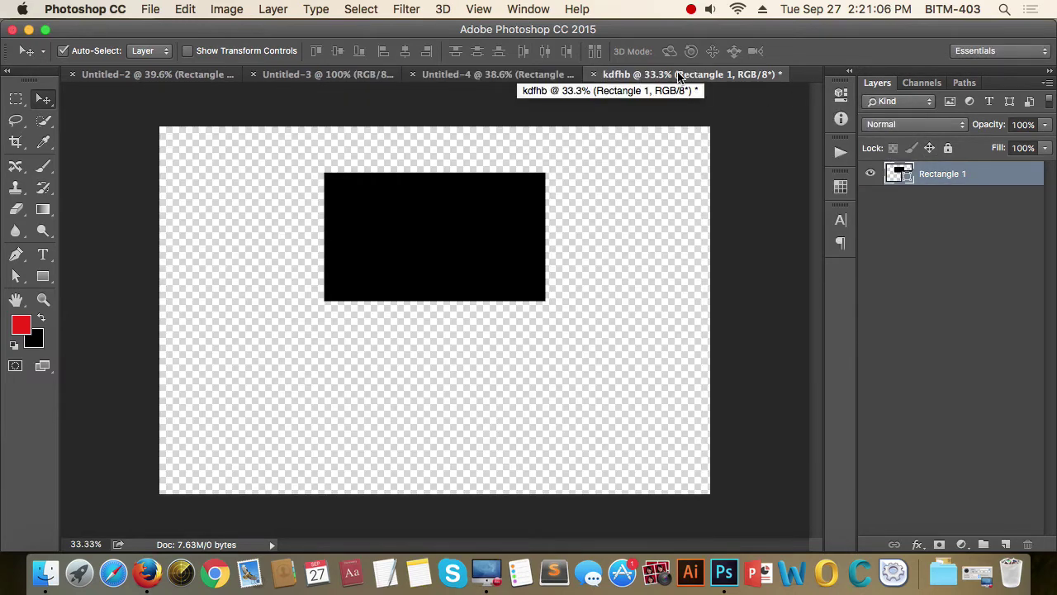
Toggle the visibility of the Rectangle 1 layer in kdfhb off and on to check its contents.
left_click(870, 173)
left_click(870, 174)
left_click(870, 174)
left_click(869, 174)
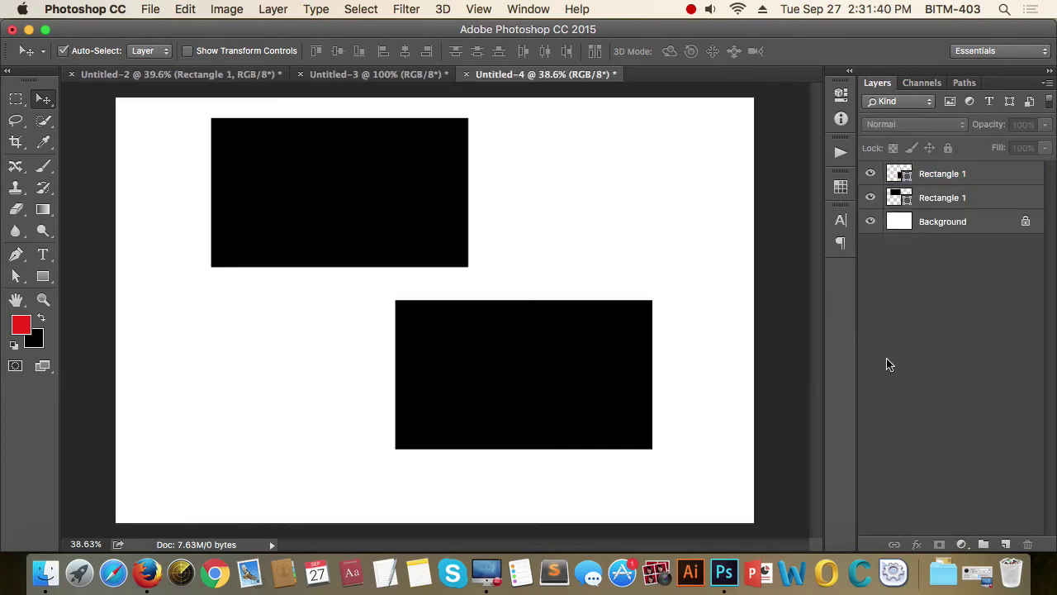
Try 10%, 20% and 26% opacity on the upper black rectangle's layer in Untitled-4, and restore it to 100%.
left_click(405, 192)
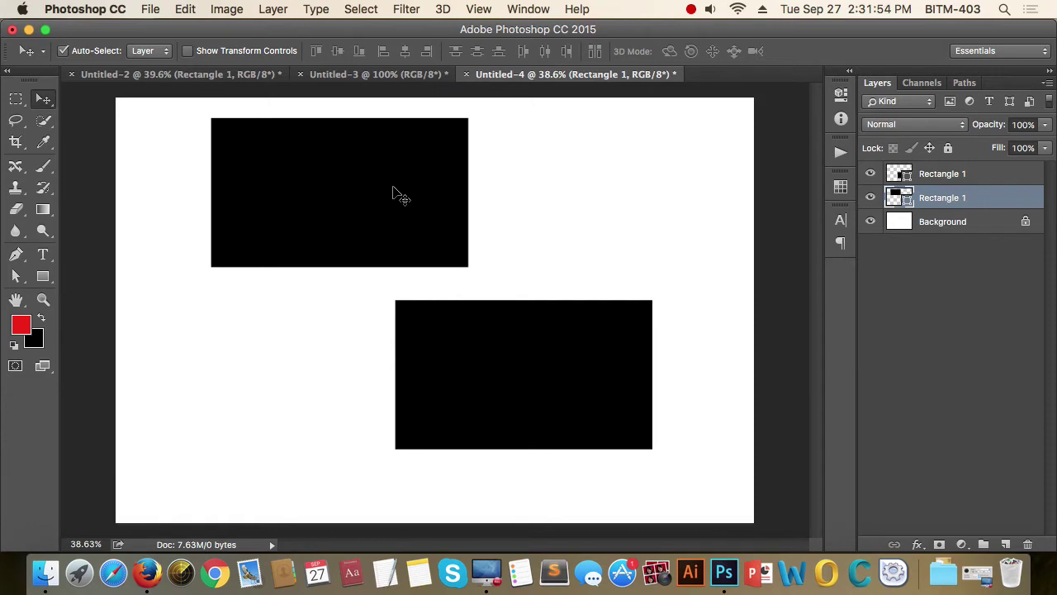
key("1")
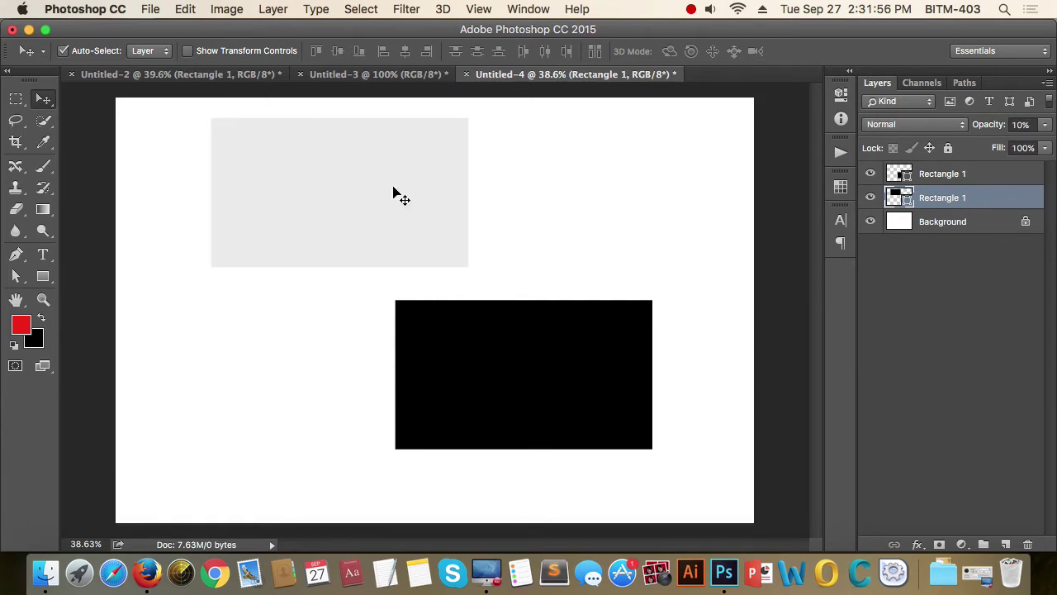
key("2")
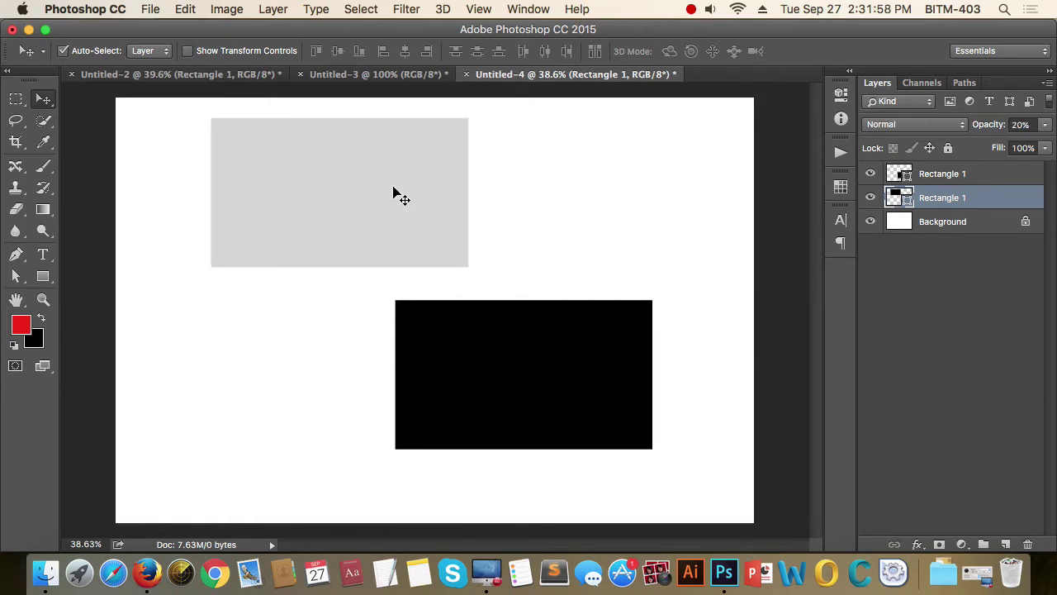
key("2")
key("6")
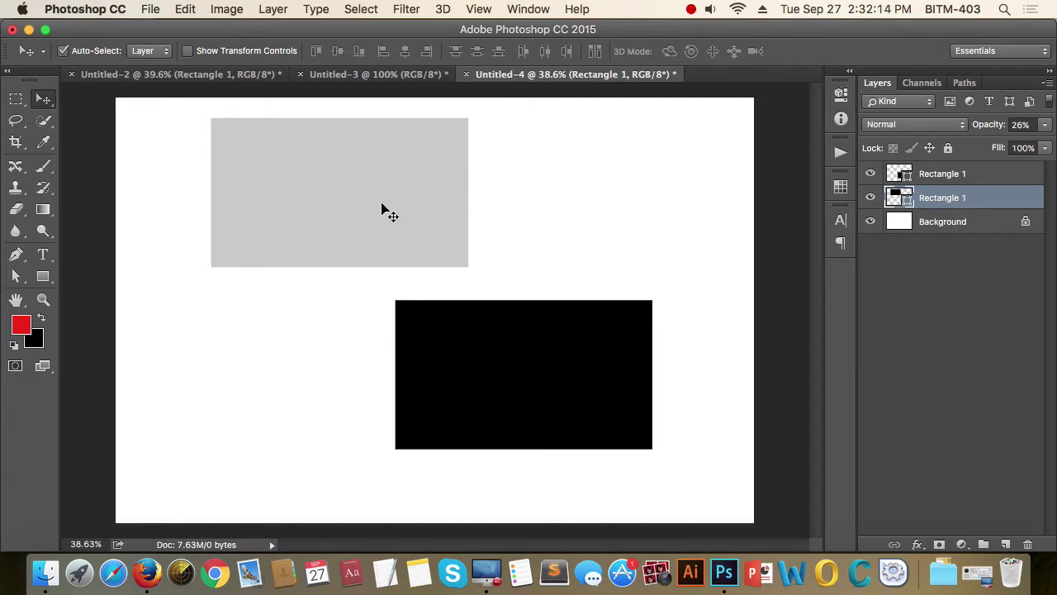
key("0")
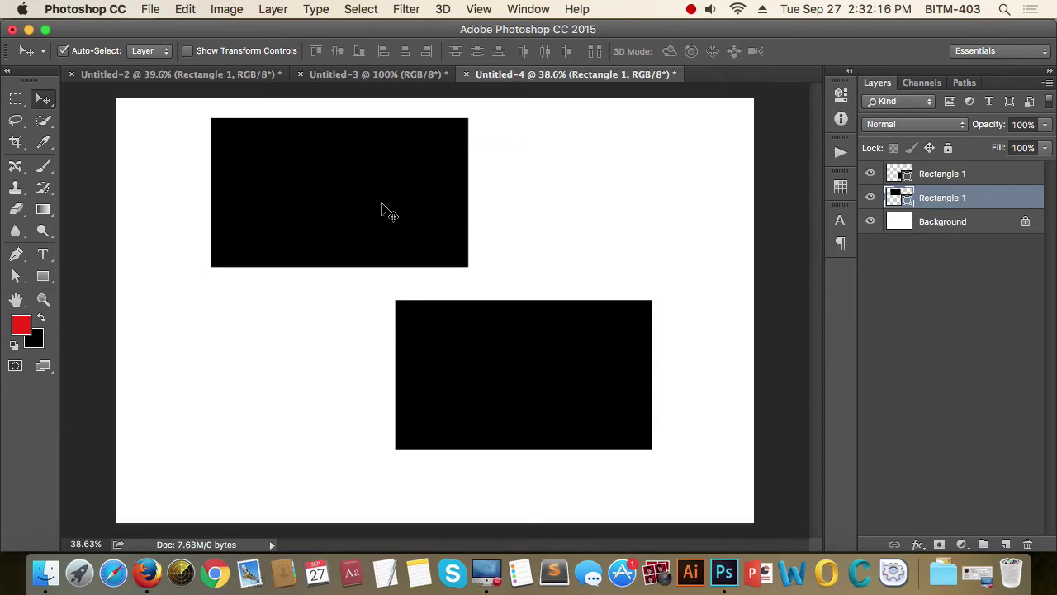
Move the upper black rectangle slightly to the right on the Untitled-4 canvas.
left_click(421, 191)
left_click(394, 176)
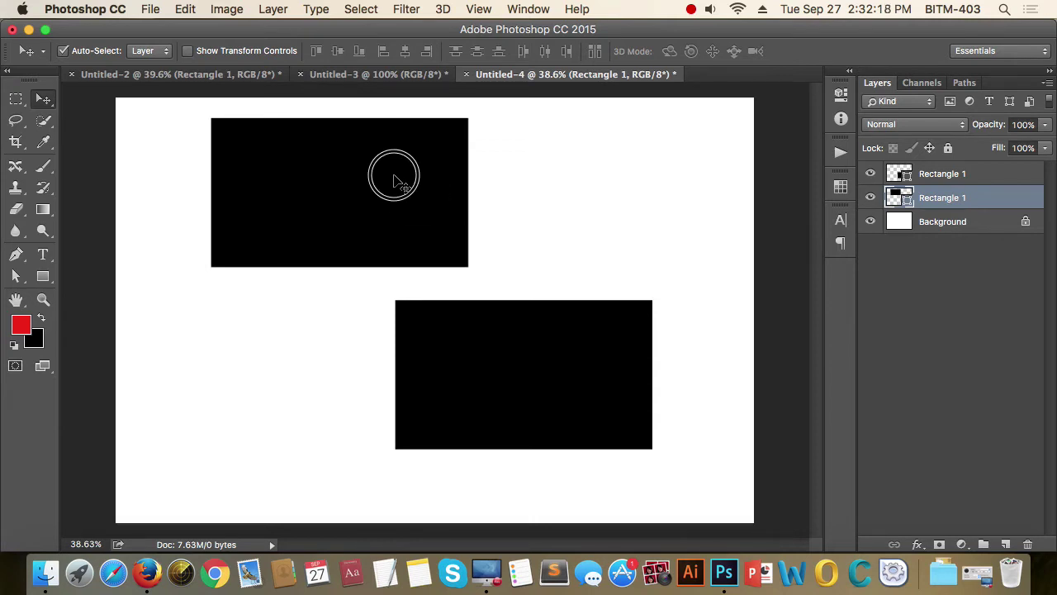
left_click_drag(394, 176, 460, 183)
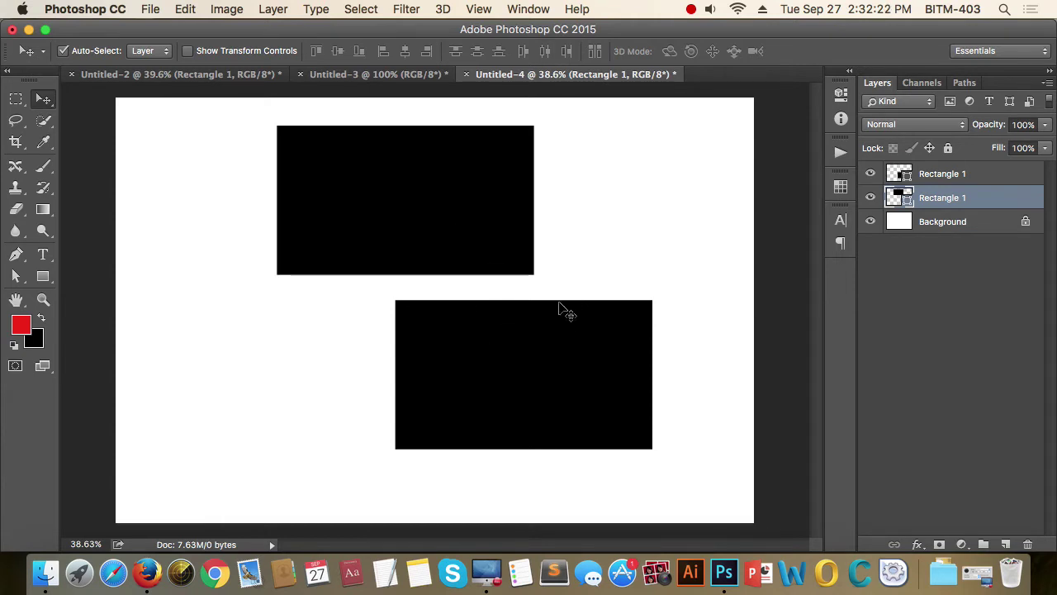
left_click_drag(427, 207, 401, 202)
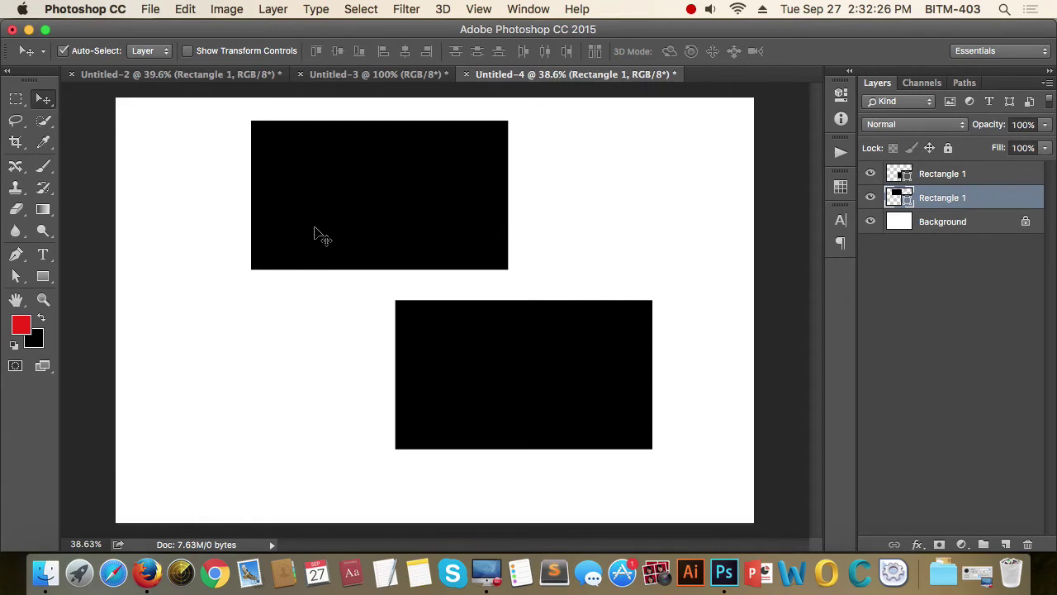
Group both rectangle layers as Group 1 using Group from Layers, and check the group's contents.
left_click_drag(193, 190, 479, 413)
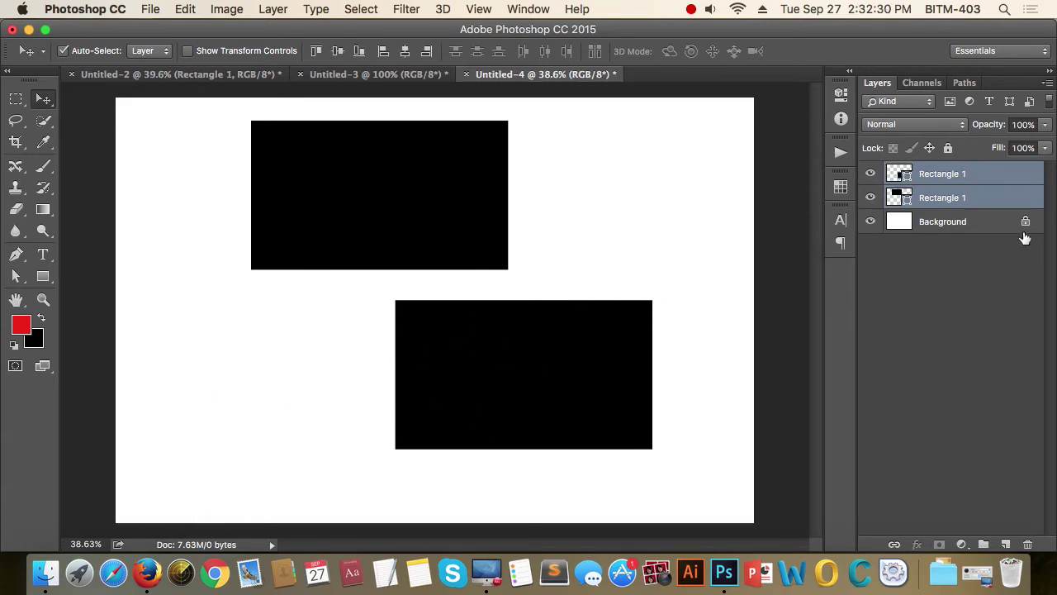
right_click(974, 179)
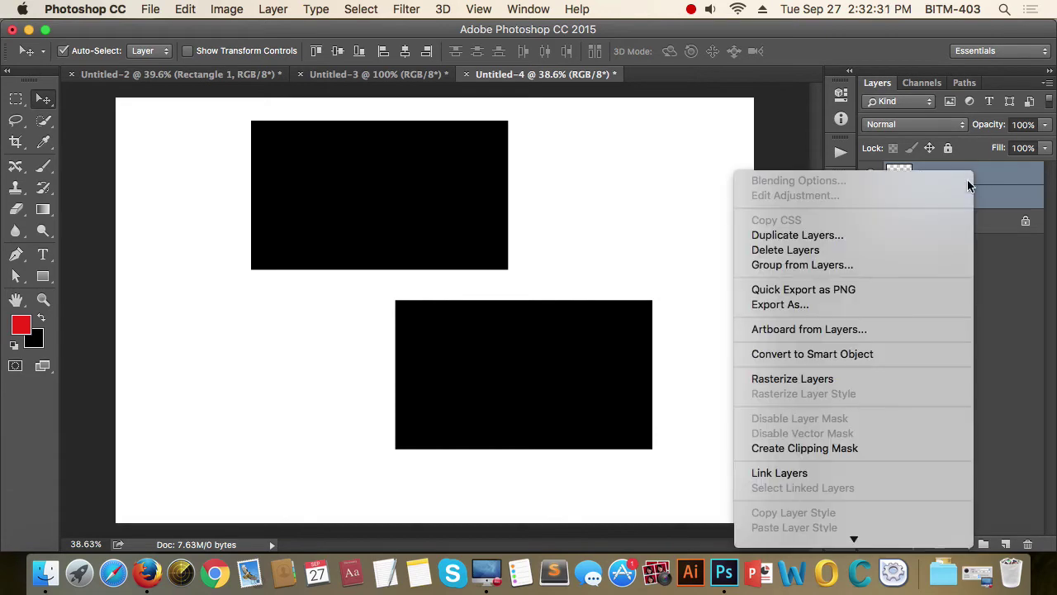
left_click(852, 265)
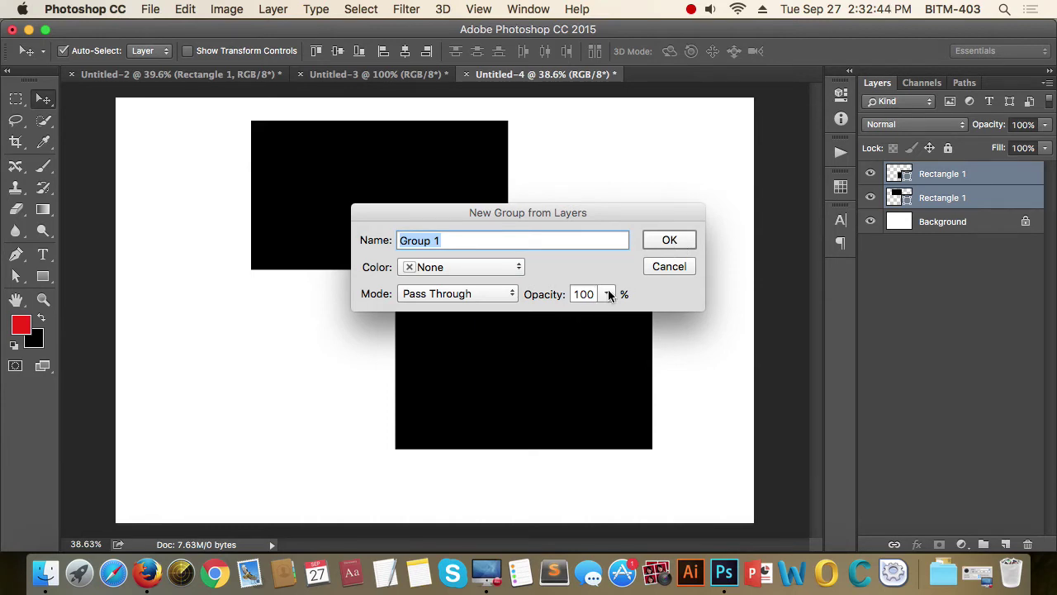
left_click(682, 241)
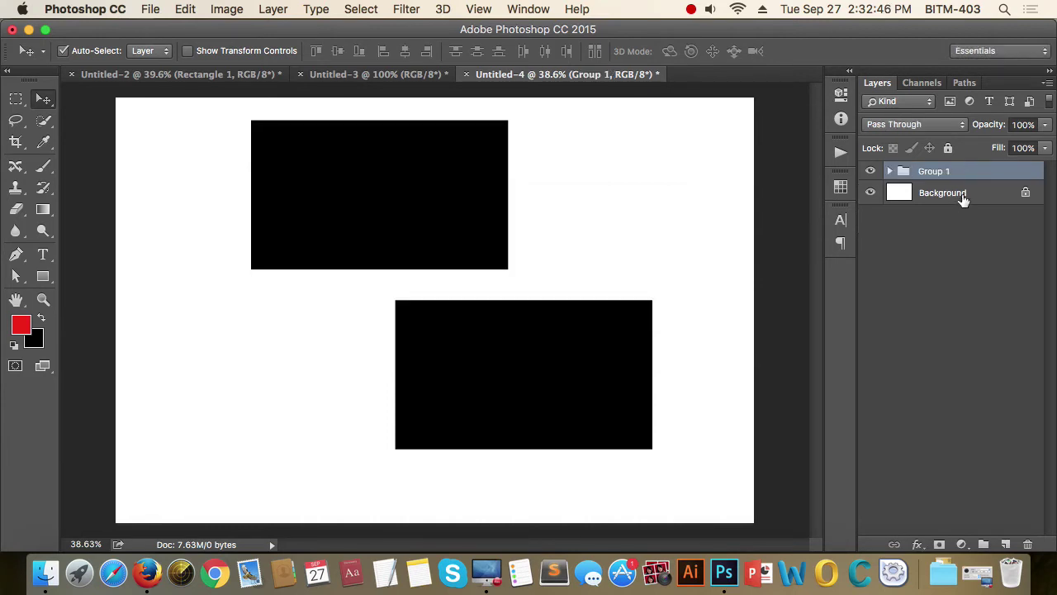
left_click(889, 171)
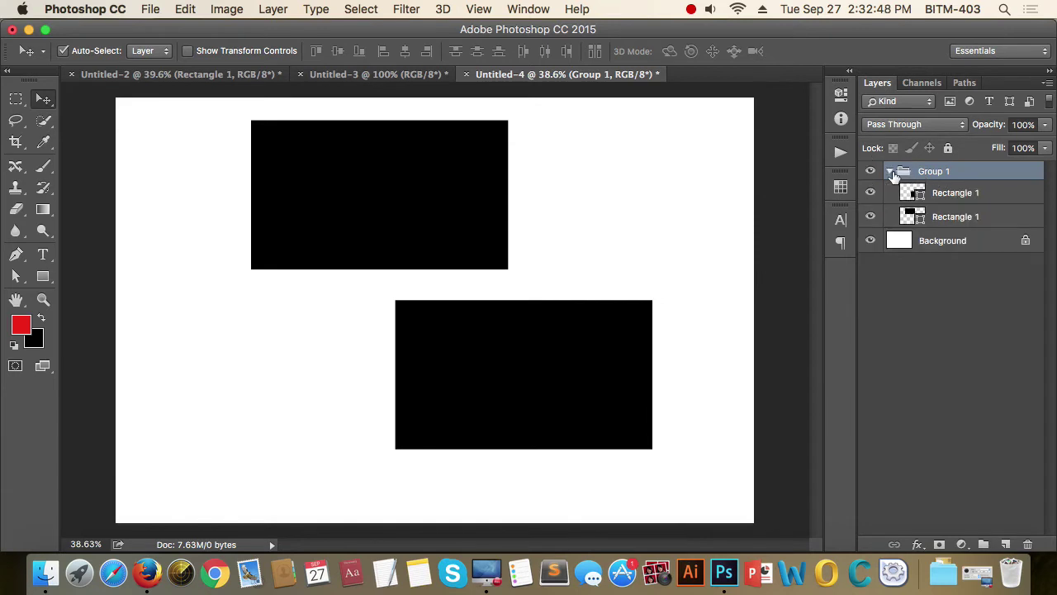
left_click(890, 171)
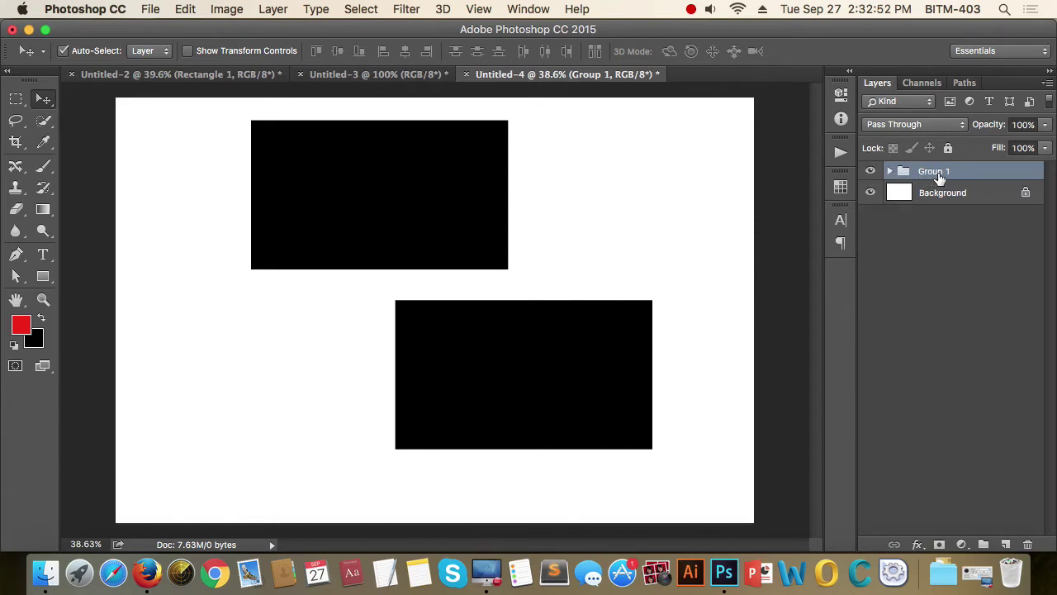
Rename Group 1 as aefg and ungroup its layers.
double_click(934, 172)
type("aefg")
key("Return")
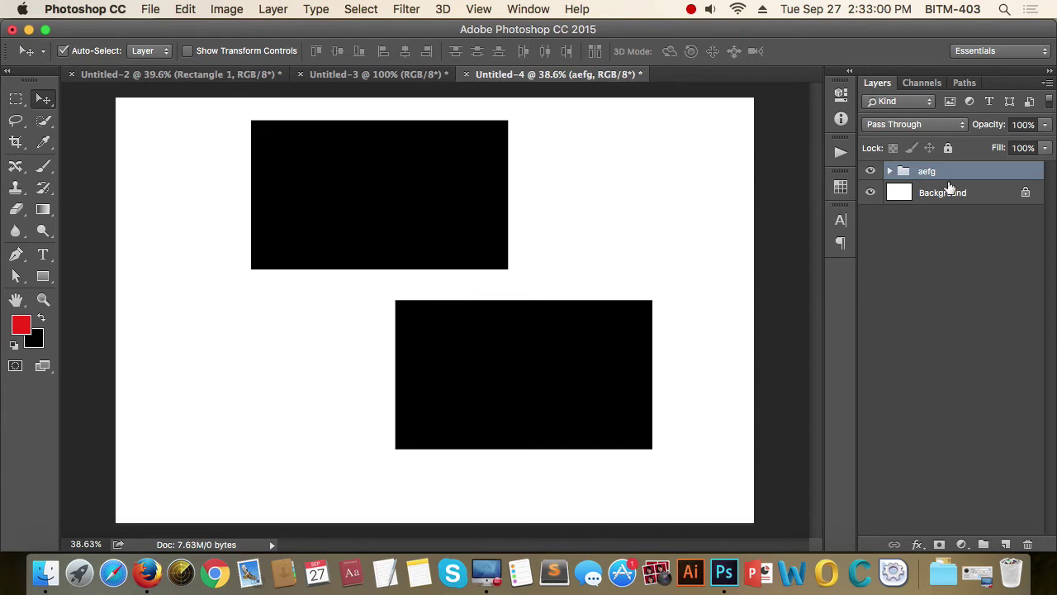
key("super")
key("super+shift+g")
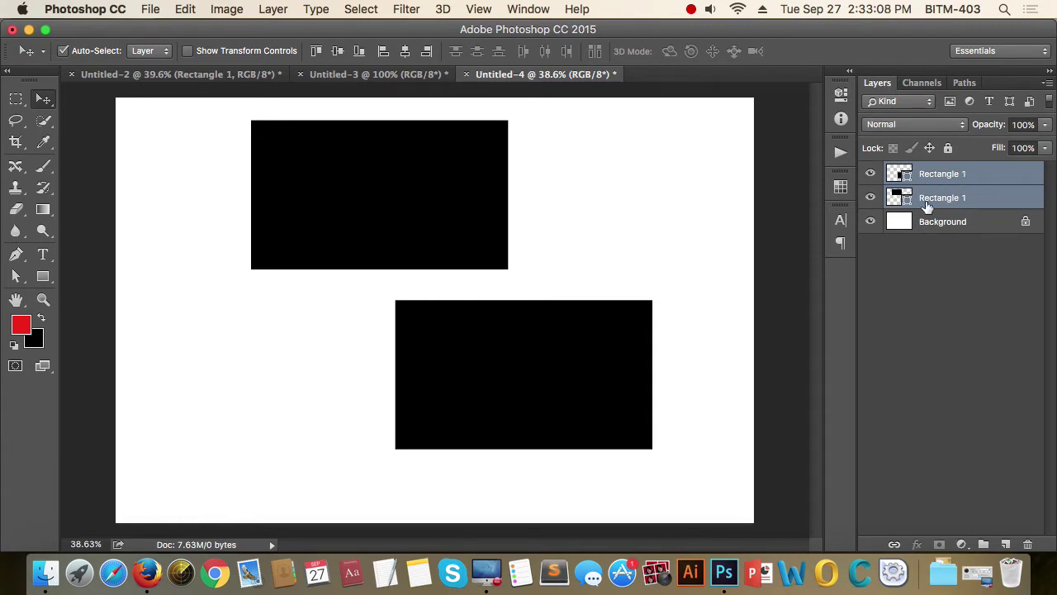
Put the two selected Rectangle 1 layers directly into a new group, and ungroup them again.
left_click_drag(975, 174, 984, 545)
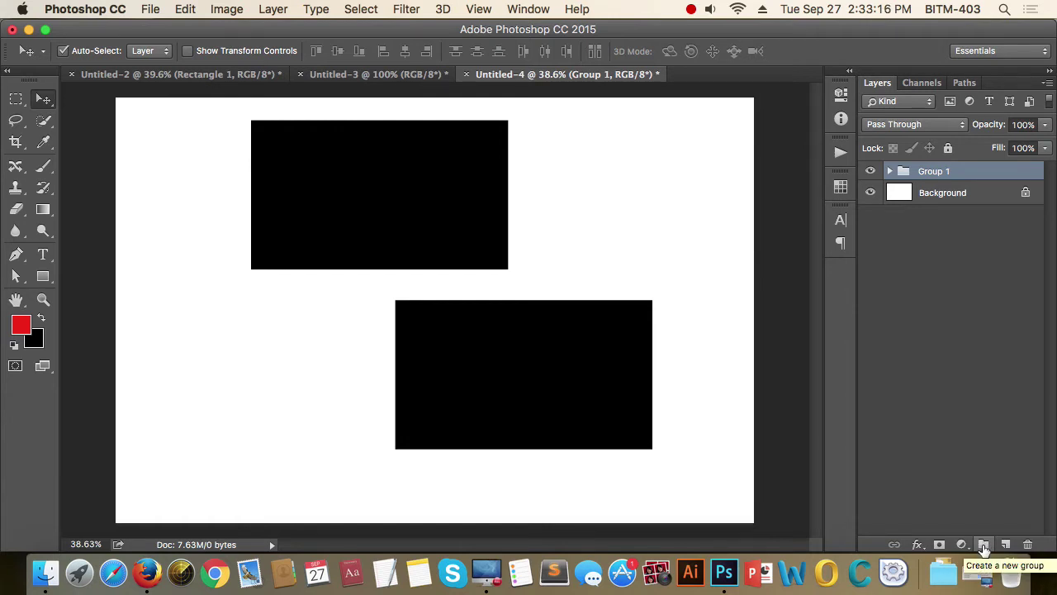
left_click(890, 172)
left_click(891, 172)
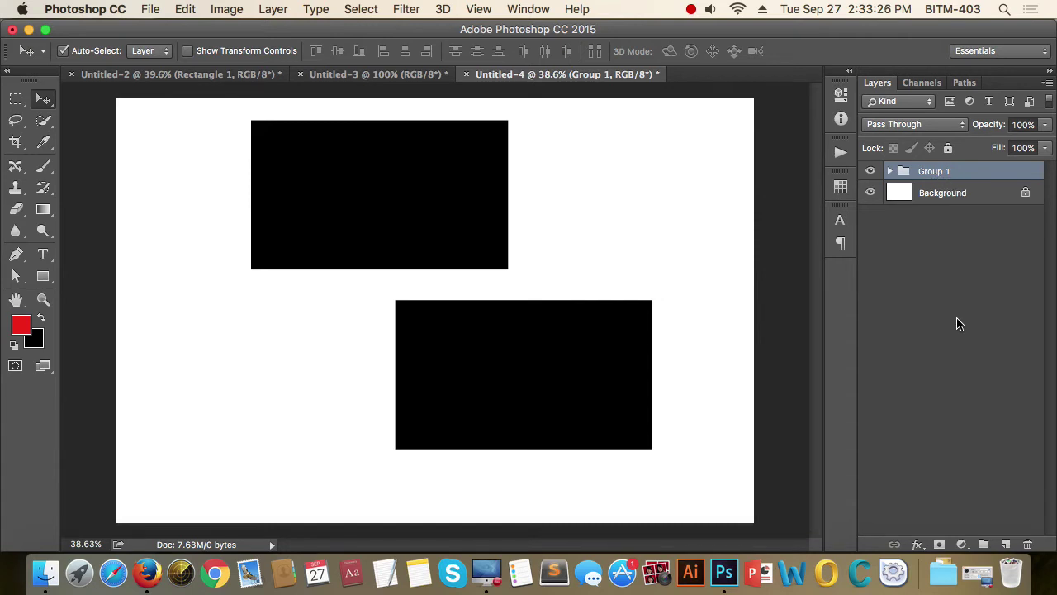
key("super+shift+g")
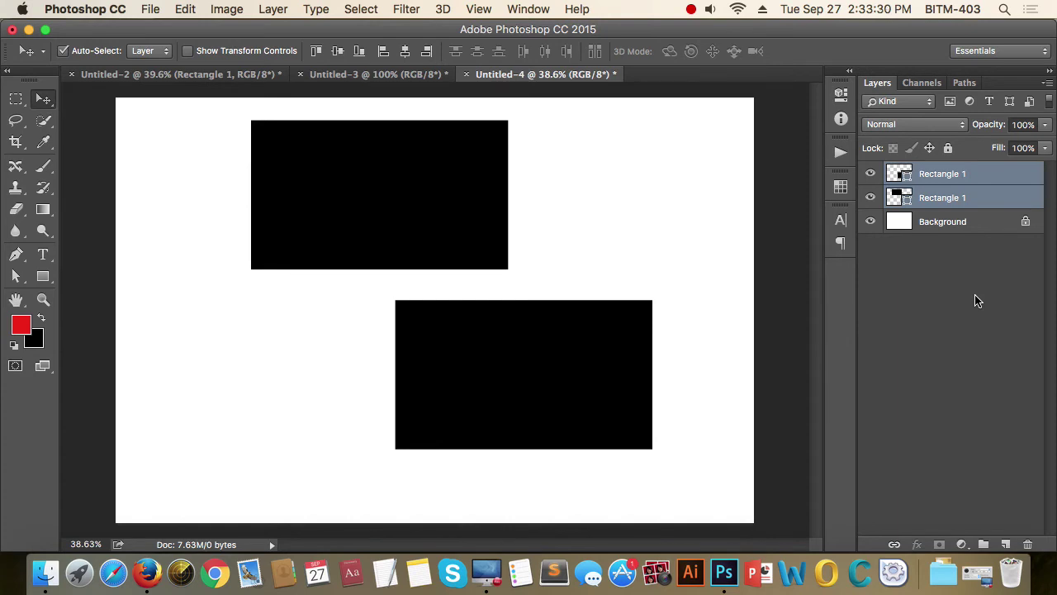
Create an empty group with no layers selected, and move both Rectangle 1 layers into it.
left_click(976, 299)
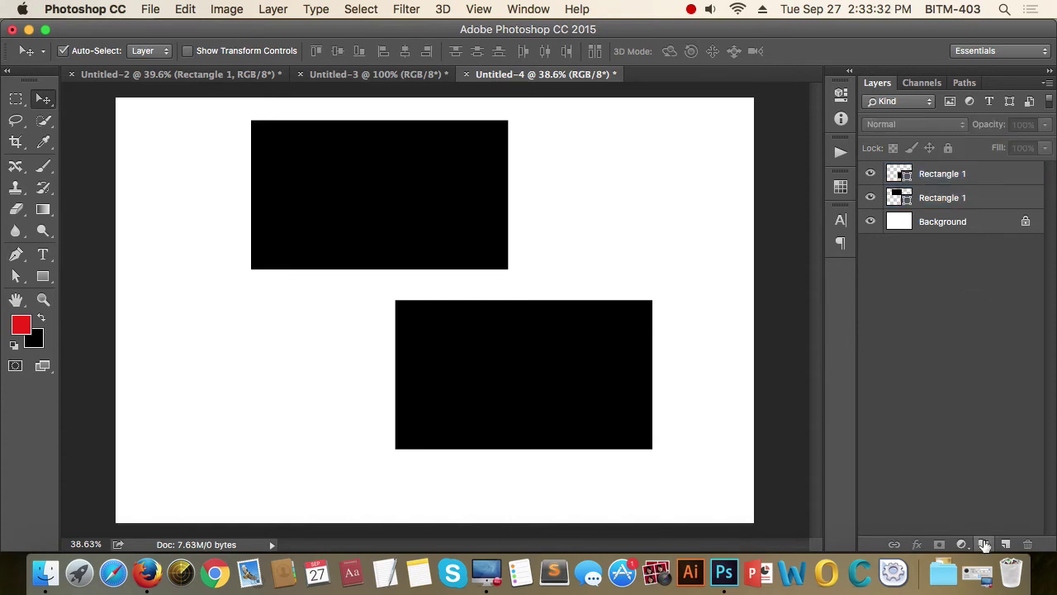
left_click(983, 544)
left_click(962, 223)
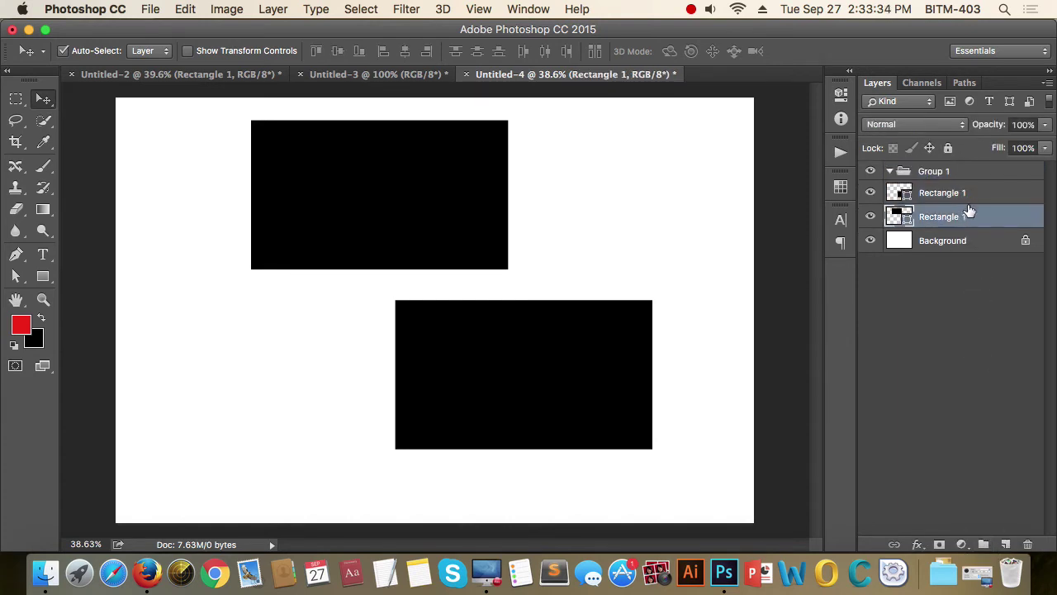
left_click(971, 200, "shift")
left_click_drag(986, 225, 960, 179)
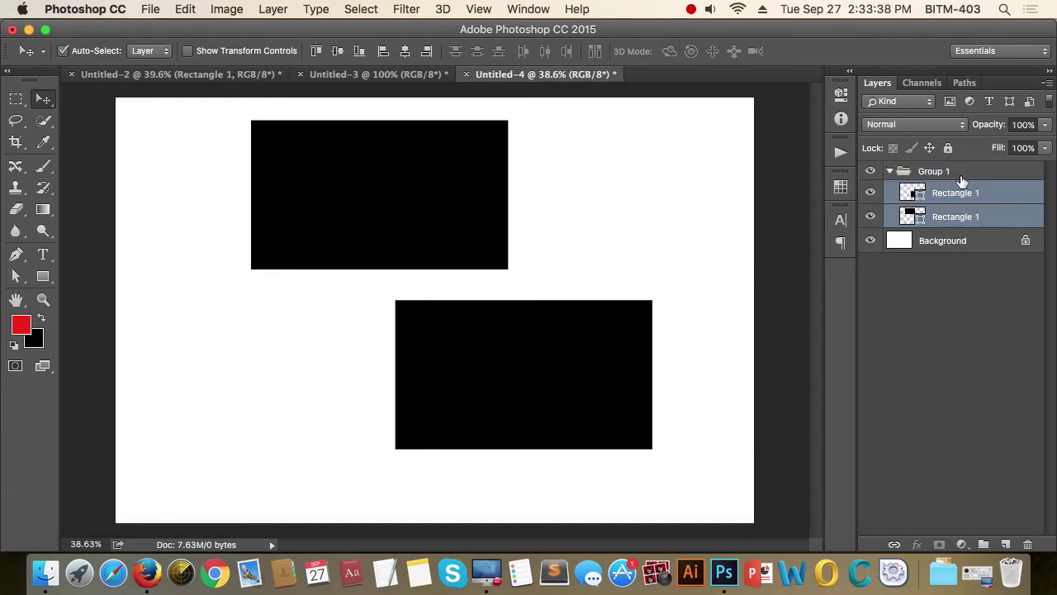
Collapse and expand Group 1 to check its contents, and ungroup it, leaving no layer selected.
left_click(890, 171)
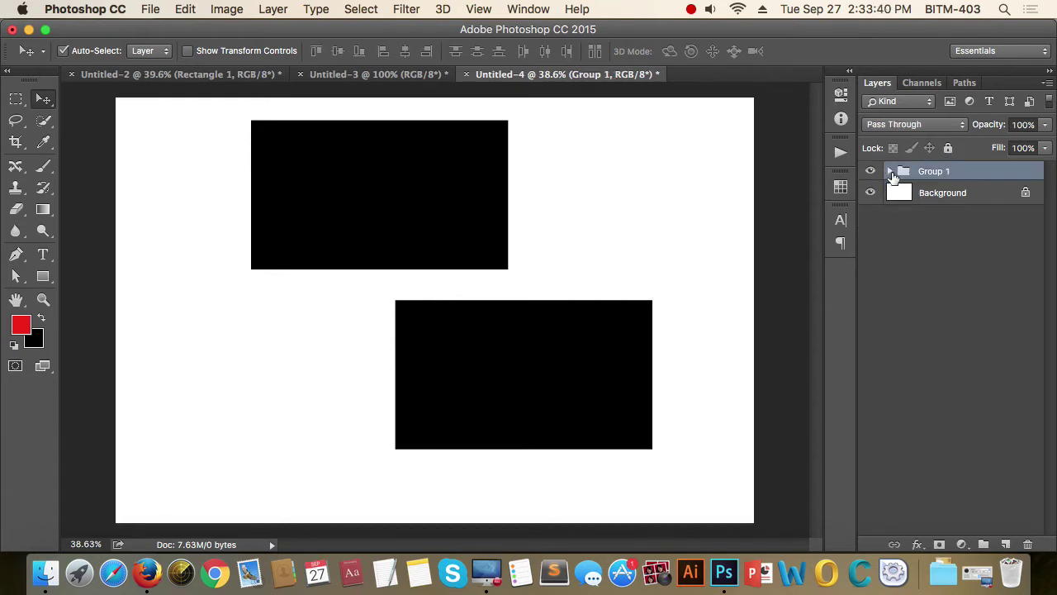
left_click(890, 172)
left_click(890, 172)
left_click(890, 171)
left_click(890, 172)
key("super+shift+g")
left_click(976, 306)
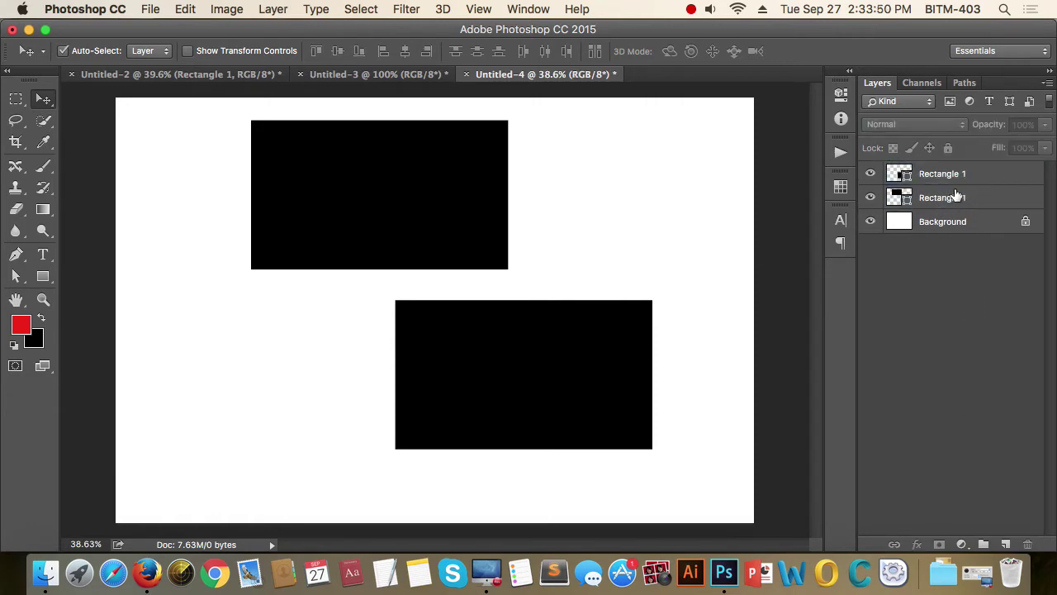
Duplicate the upper rectangle's layer, shift the lower rectangle slightly down and left, and move the duplicate beside the upper rectangle, reaching the canvas's right edge.
left_click_drag(322, 364, 496, 206)
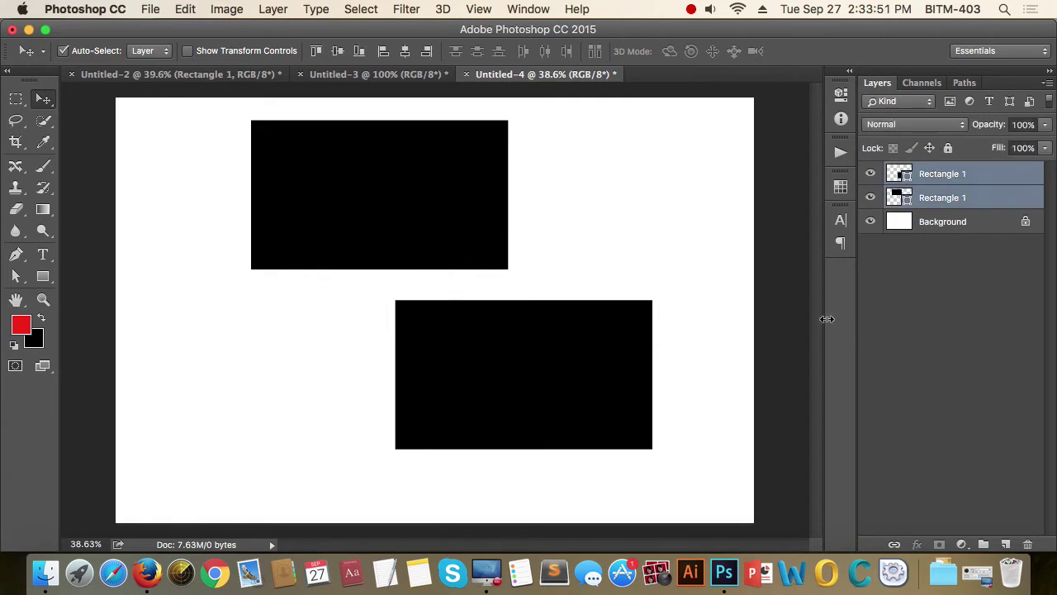
left_click(966, 201)
key("super+j")
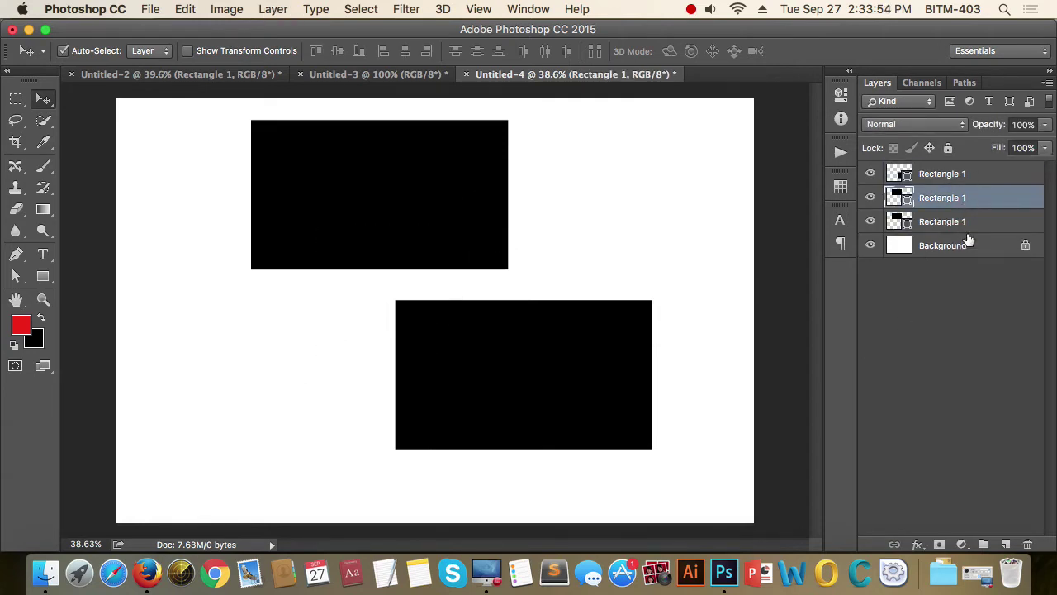
left_click(1017, 220)
left_click_drag(573, 371, 492, 390)
left_click(762, 401)
left_click(467, 219)
left_click_drag(466, 219, 710, 262)
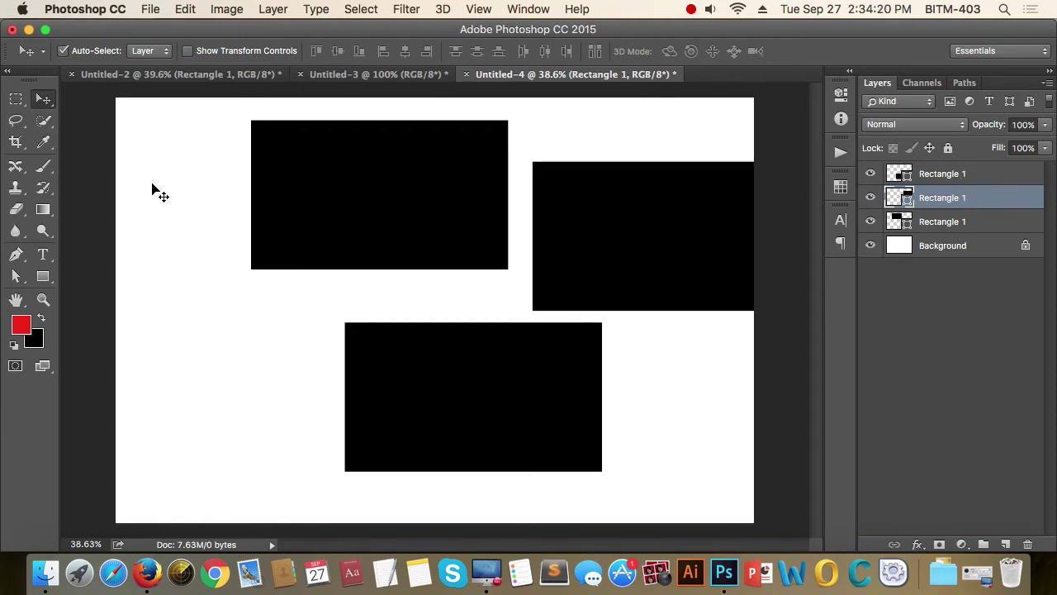
Select two rectangles and then all three to compare the available align and distribute options, and clear the layer selection.
left_click_drag(153, 183, 419, 405)
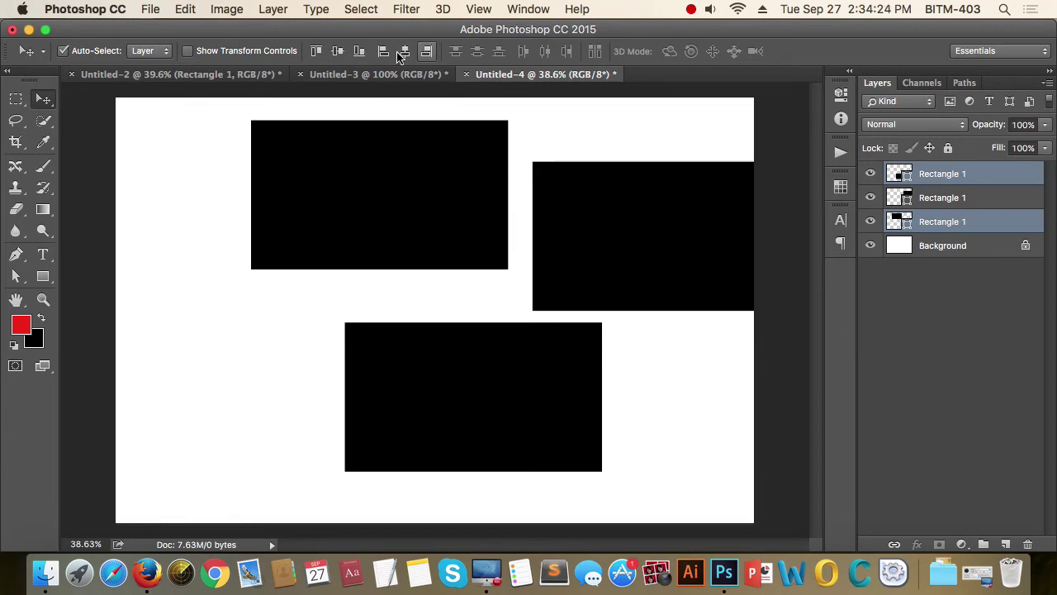
left_click(184, 160)
left_click_drag(183, 158, 636, 400)
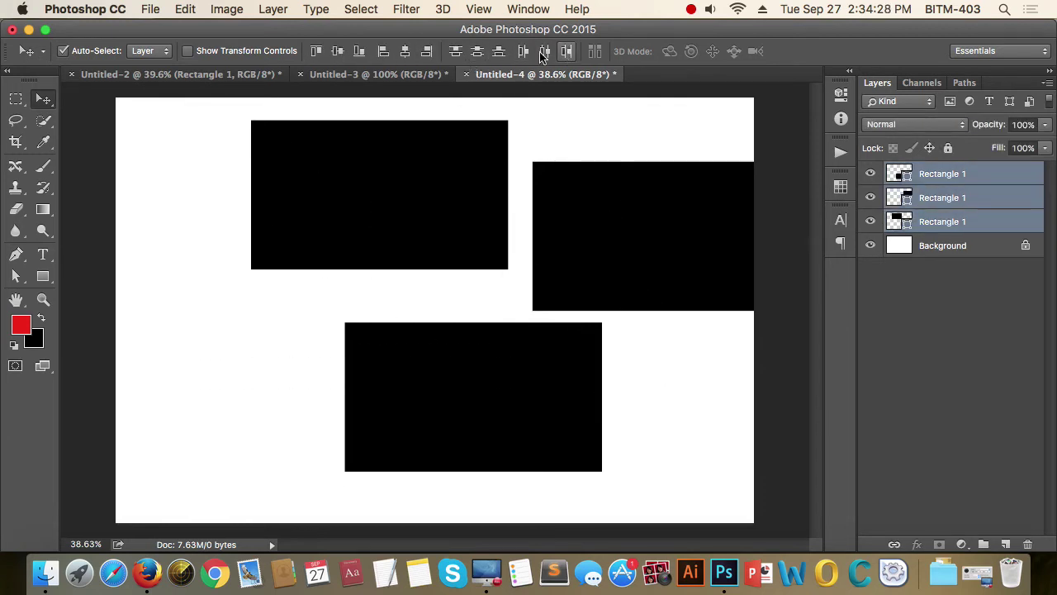
left_click(914, 383)
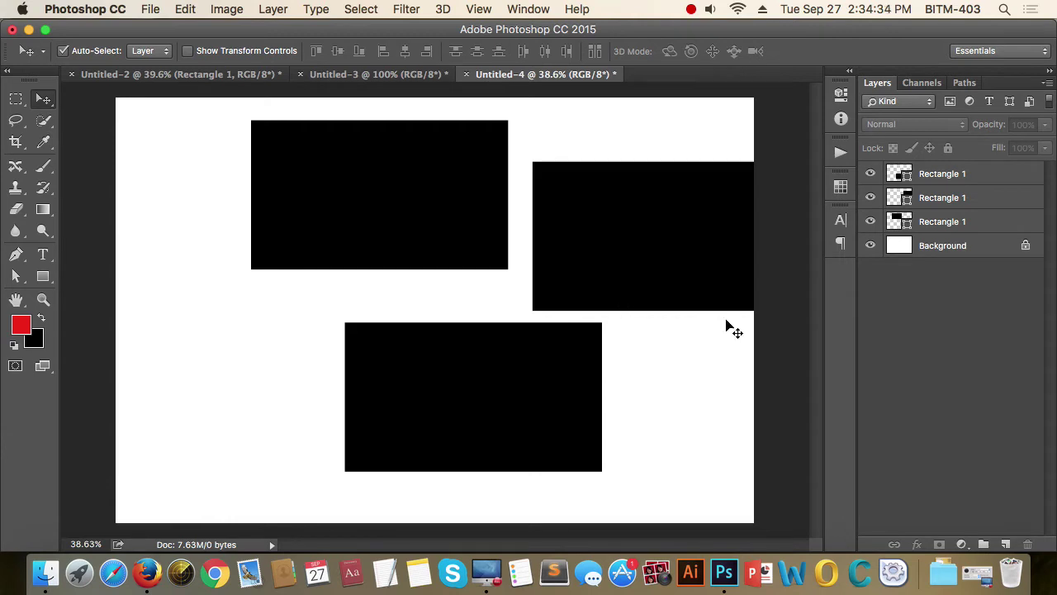
Align the upper-left and lower rectangles by their left edges and then by their right edges, undoing each alignment.
left_click_drag(171, 204, 420, 402)
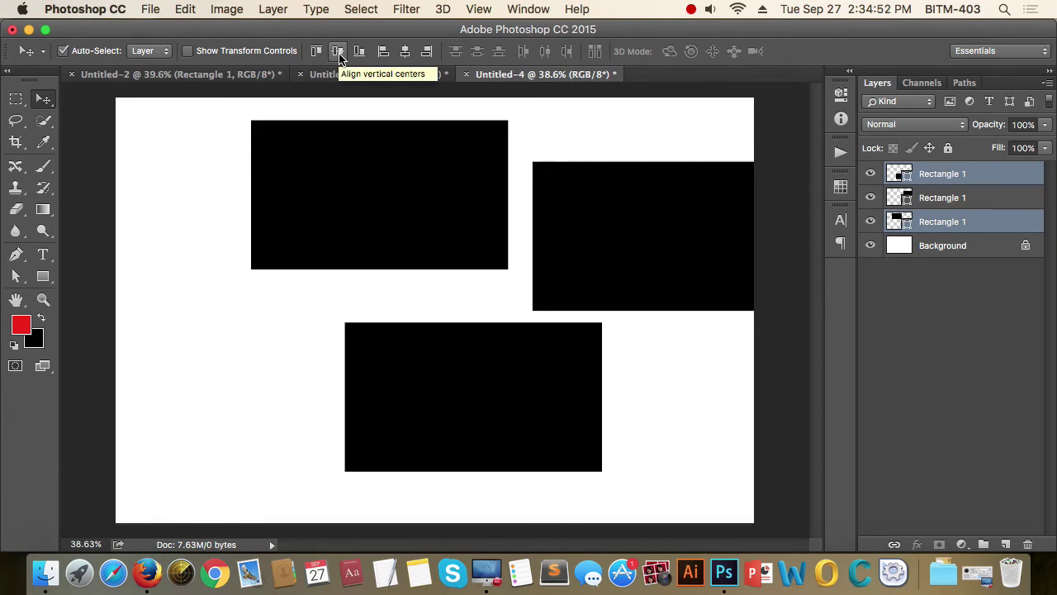
left_click(384, 55)
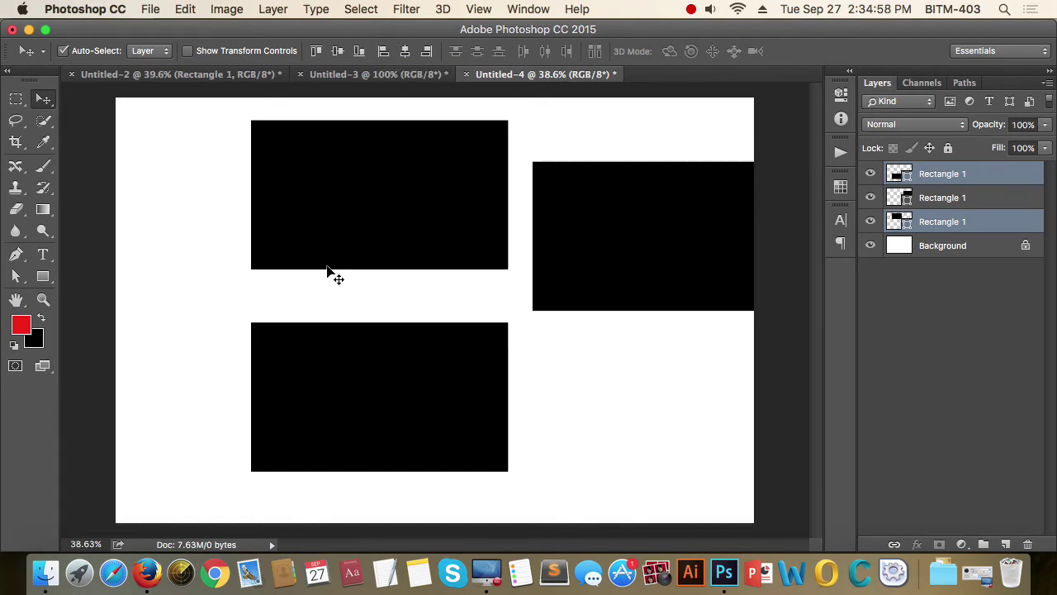
key("super")
key("super+z")
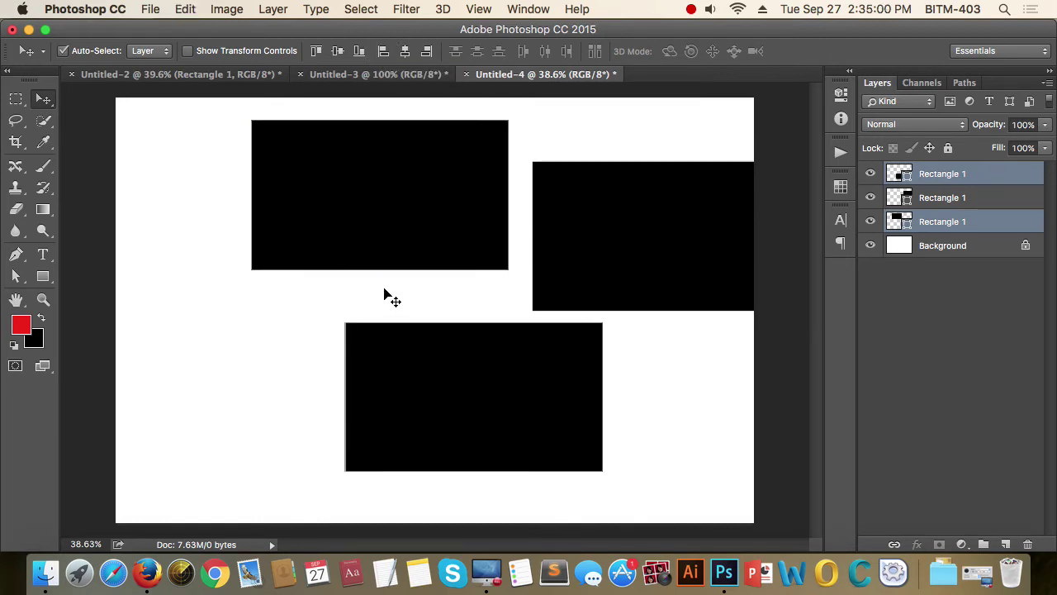
left_click(426, 50)
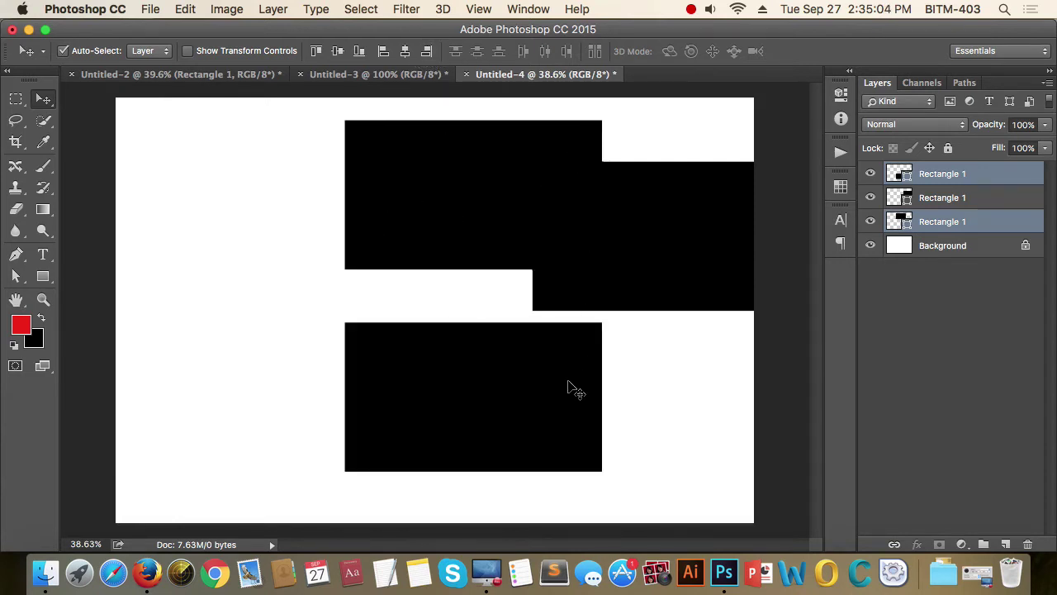
key("super+z")
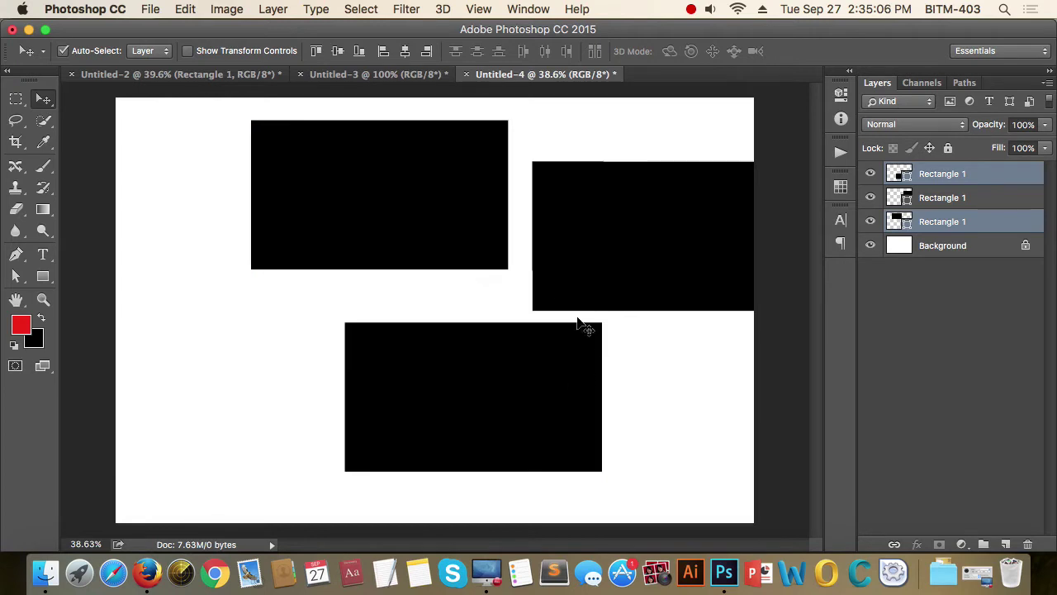
Align the same two rectangles by their top edges and then by their bottom edges, undoing each alignment and deselecting the layers.
left_click(316, 55)
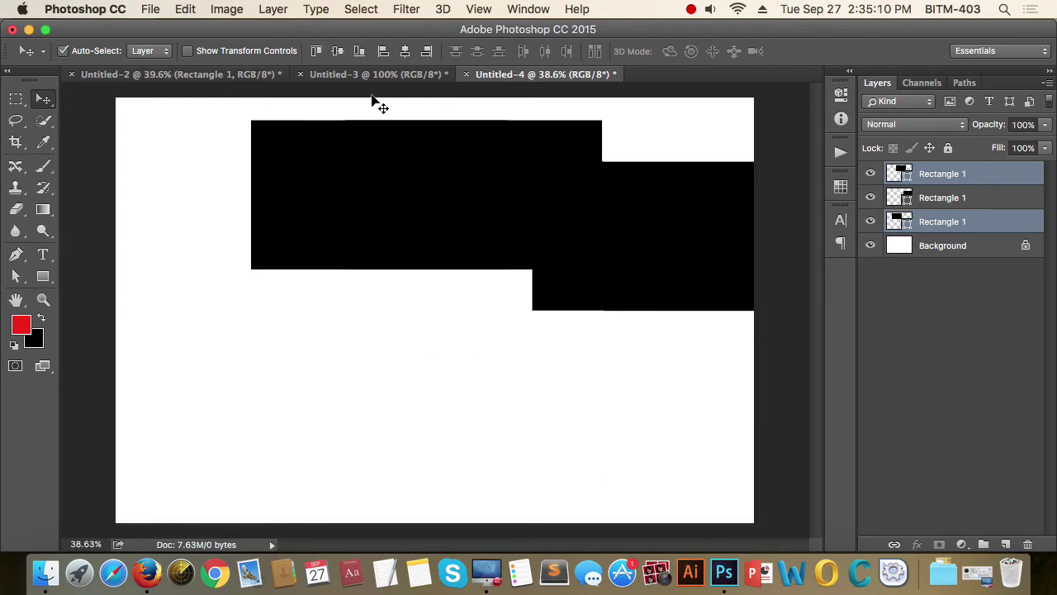
key("super+z")
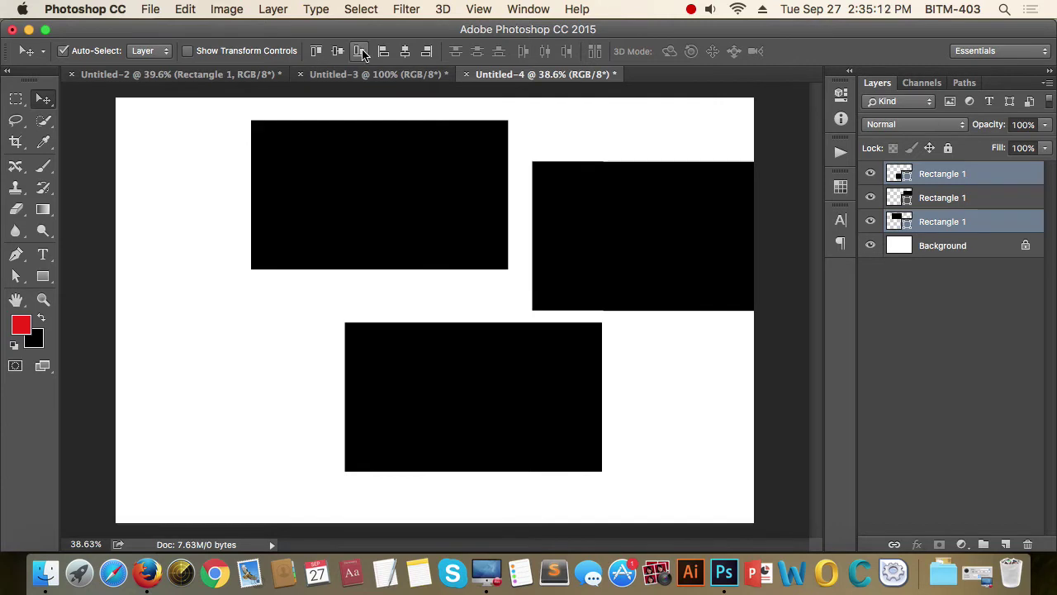
left_click(360, 52)
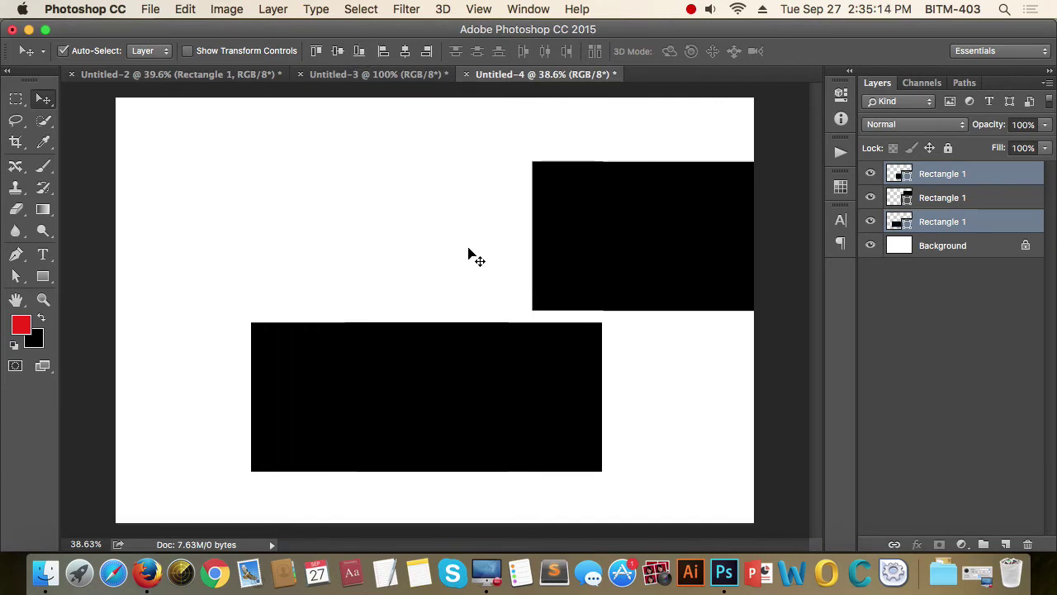
key("super+z")
left_click(944, 372)
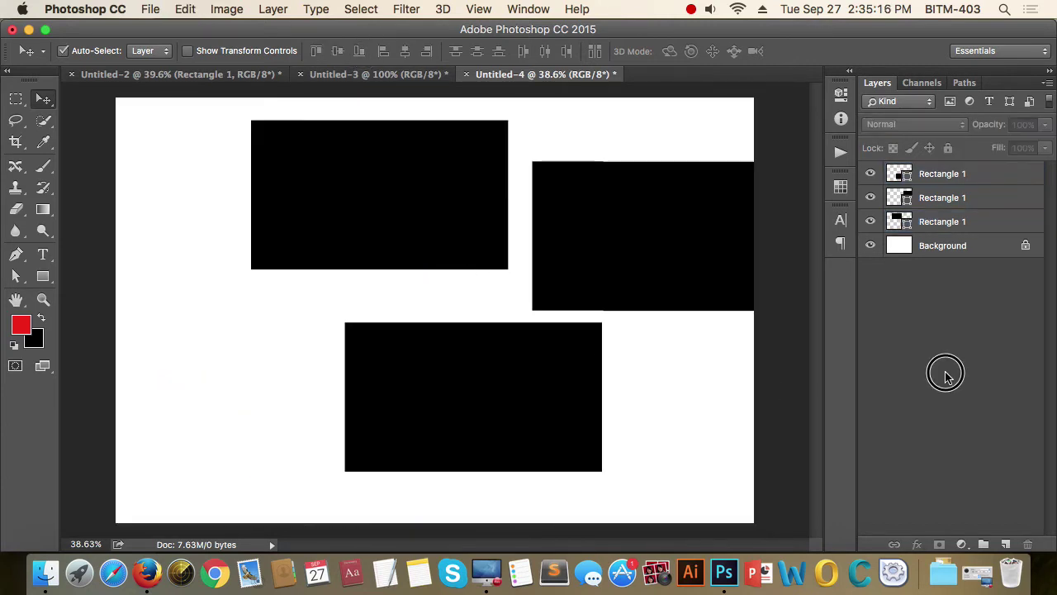
Free-transform the lower rectangle into a thin bar by reducing its height from the top edge to 32.76%.
left_click(373, 372)
key("super")
key("super+t")
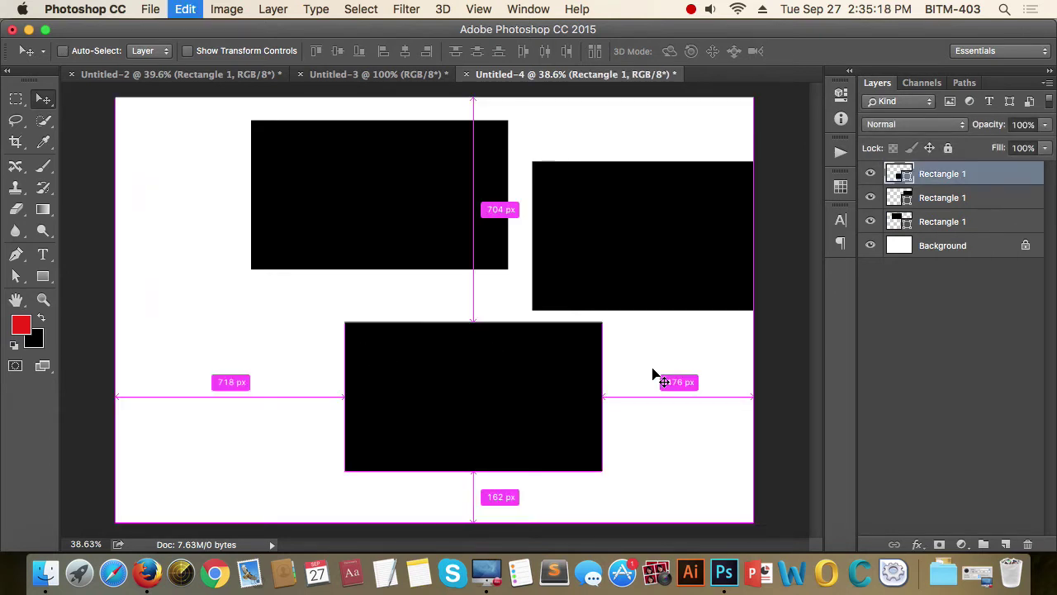
left_click_drag(472, 321, 473, 422)
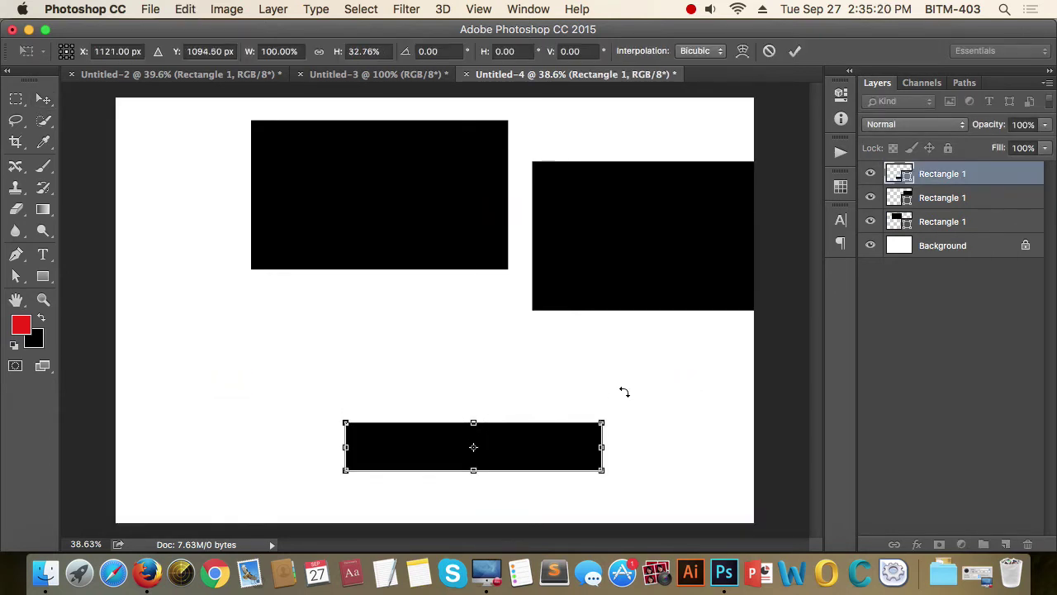
key("Return")
Delete the two large rectangles and arrange the thin bar and two copies of it in an evenly spaced vertical stack.
left_click(578, 264, "super")
left_click(452, 229, "shift+super")
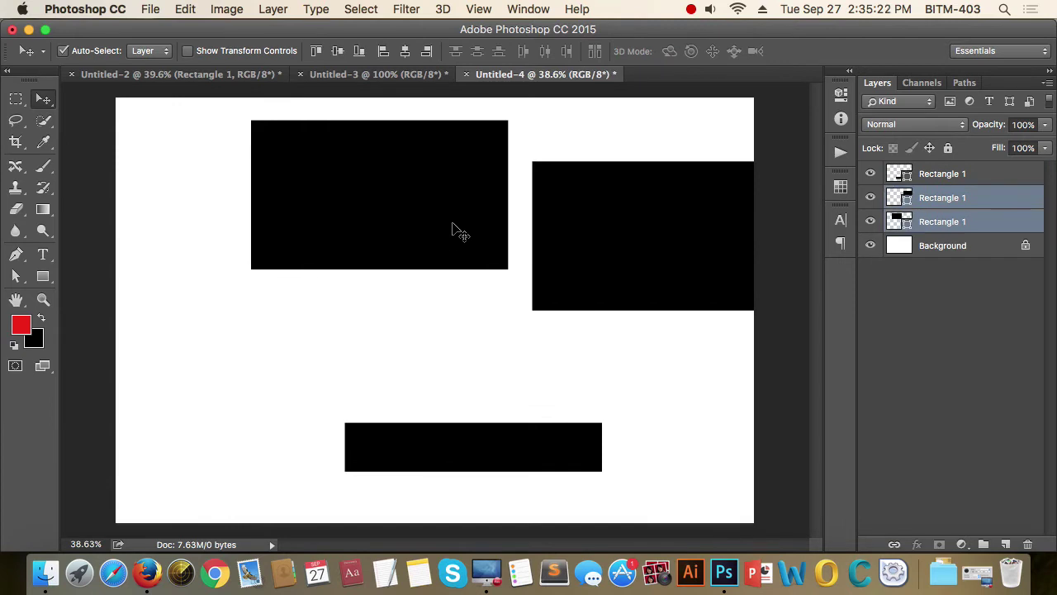
key("BackSpace")
left_click_drag(523, 444, 502, 385)
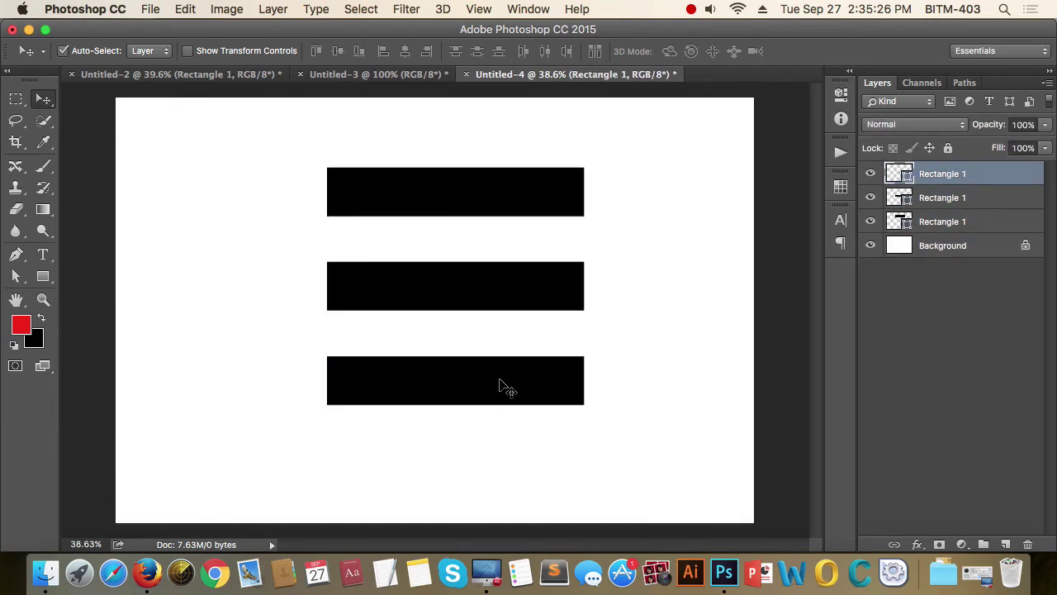
Move the middle bar up to make the gaps uneven, and distribute all three bars by their vertical centers.
left_click_drag(509, 287, 509, 266)
left_click(360, 306)
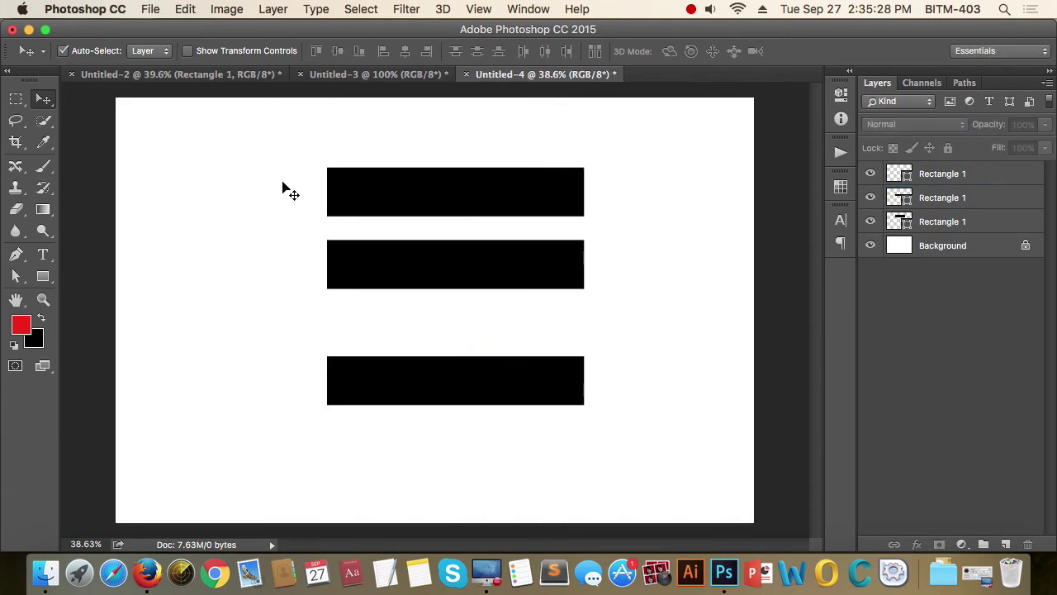
left_click_drag(284, 180, 497, 455)
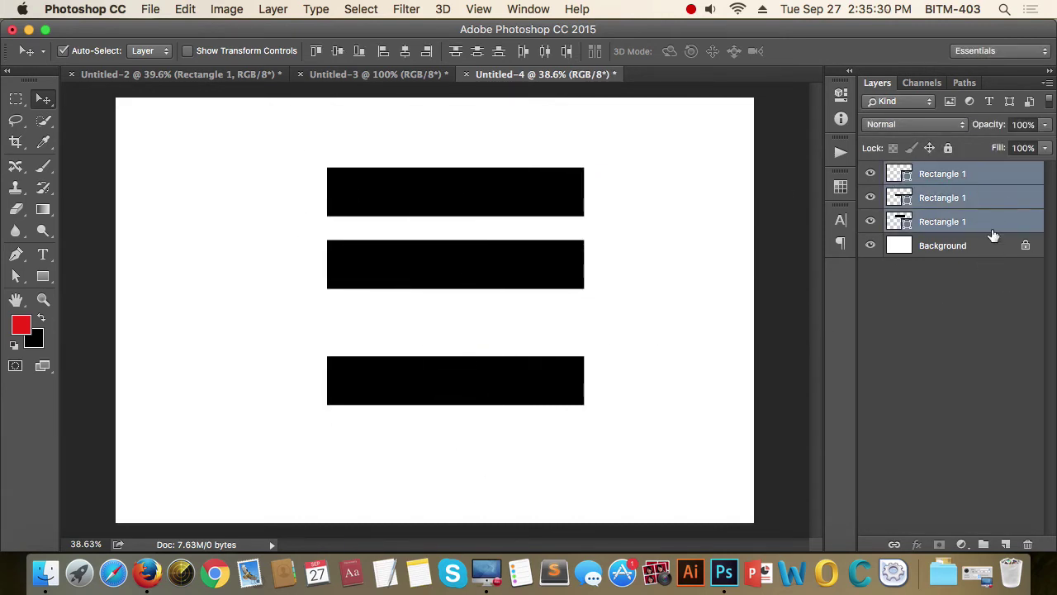
left_click(479, 53)
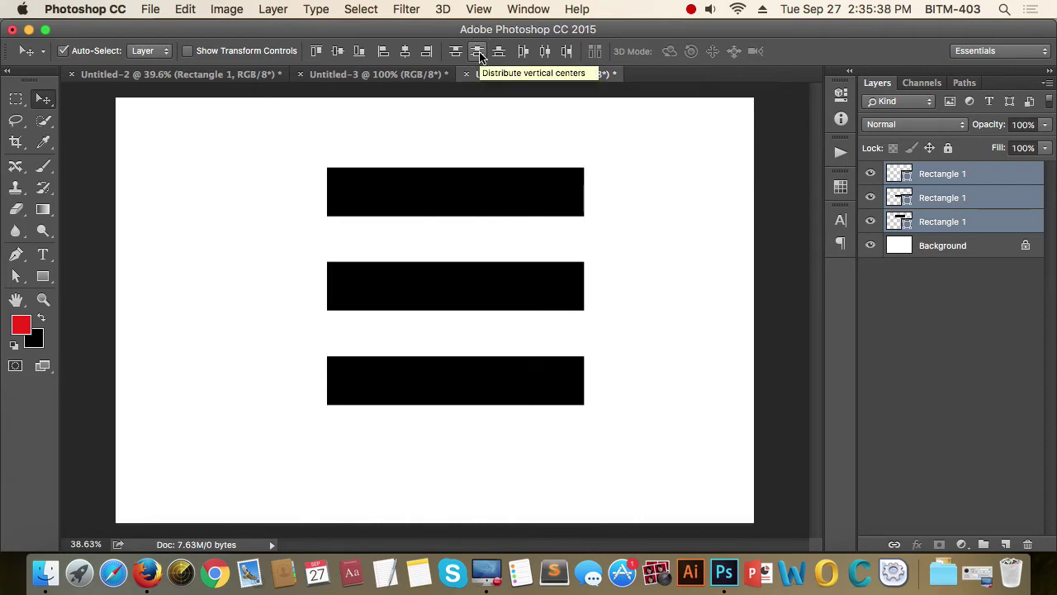
left_click(276, 224)
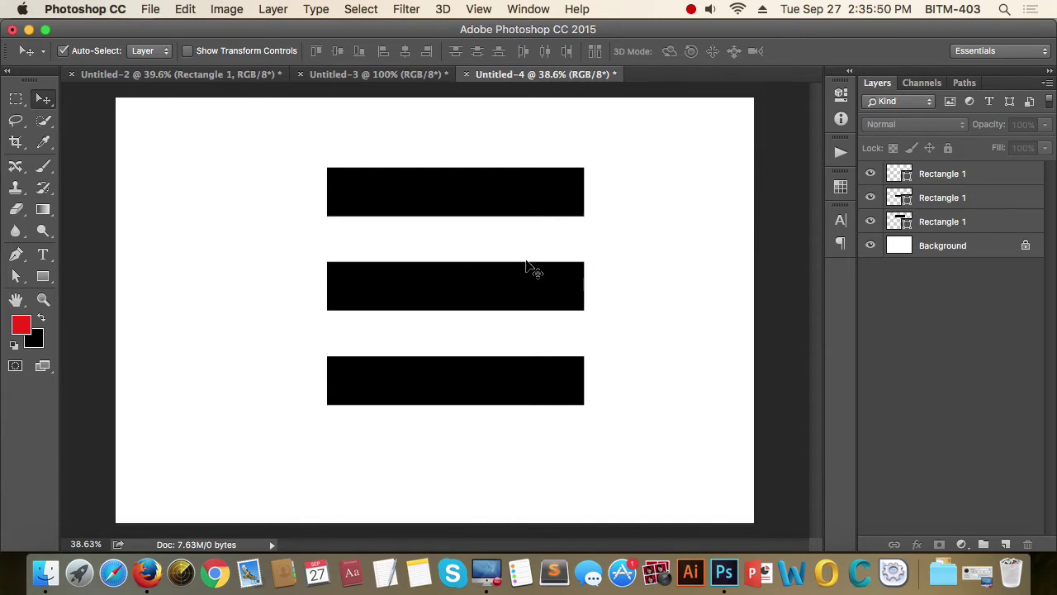
Delete the lower two bars and reposition the remaining bar off-center in the upper half of the canvas, leaving no layer selected.
left_click_drag(302, 299, 456, 378)
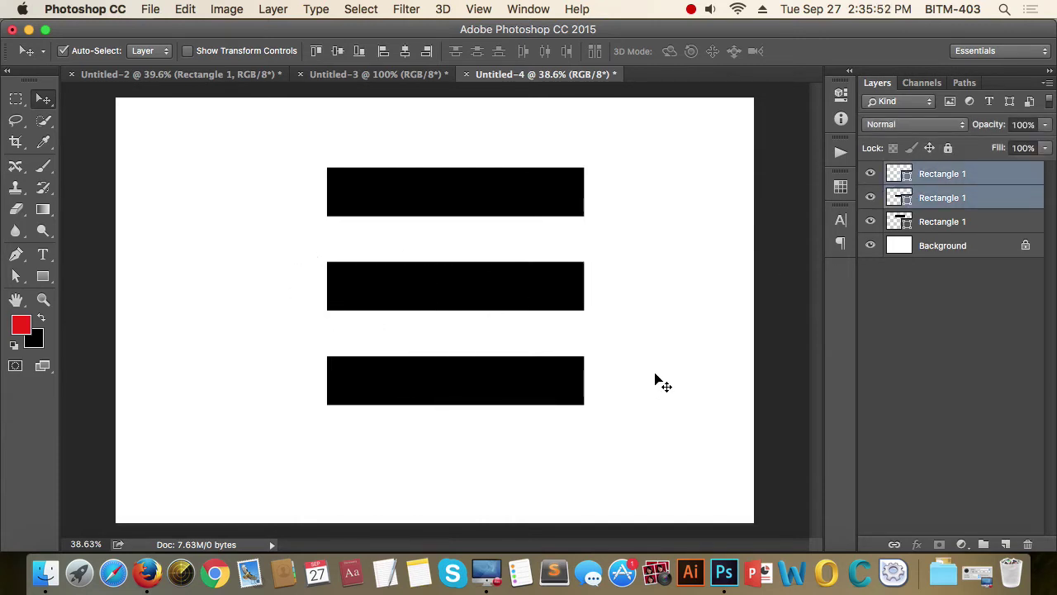
key("Delete")
left_click_drag(520, 208, 501, 311)
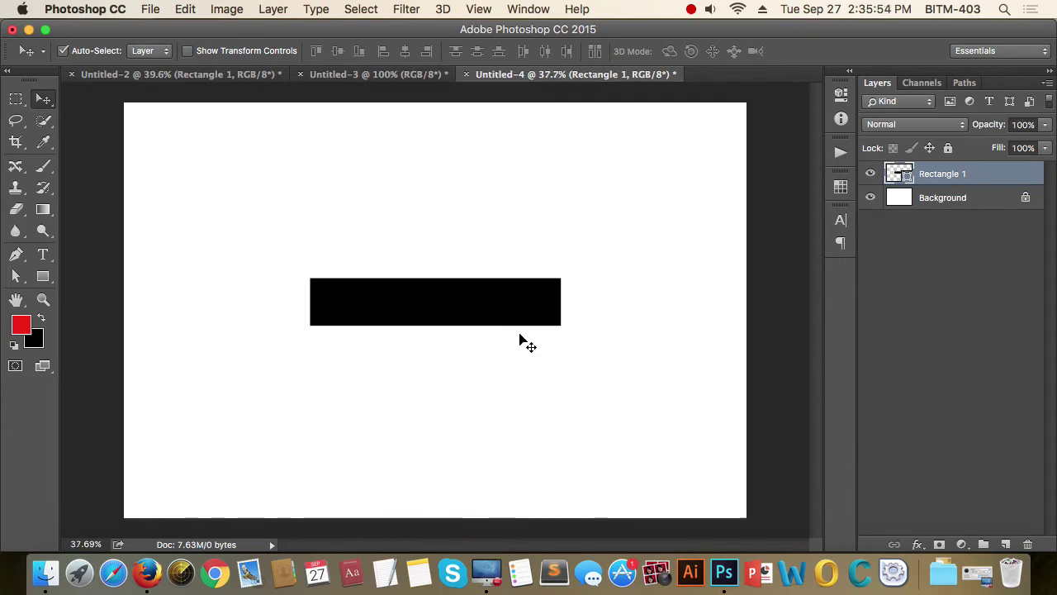
key("super+z")
left_click(938, 317)
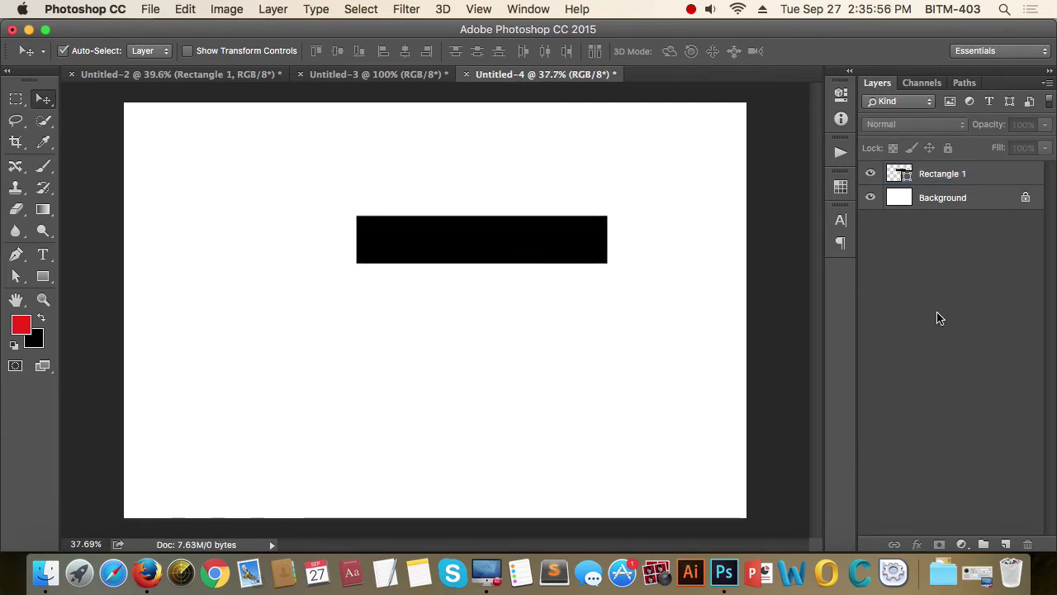
Select the whole canvas, align the Rectangle 1 layer to its horizontal and vertical centers, and clear the canvas selection.
key("super+a")
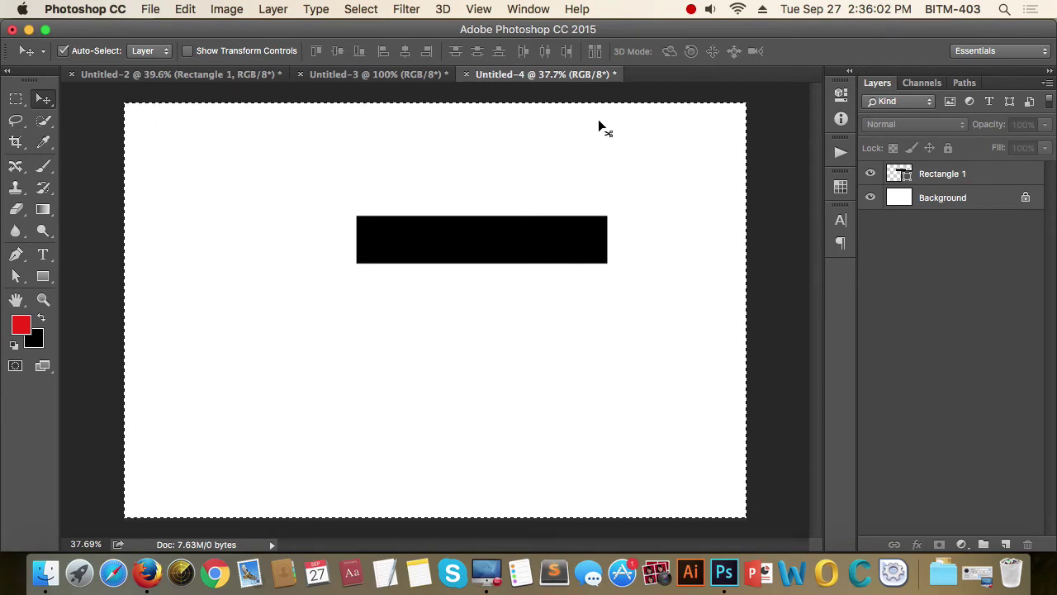
left_click(977, 177)
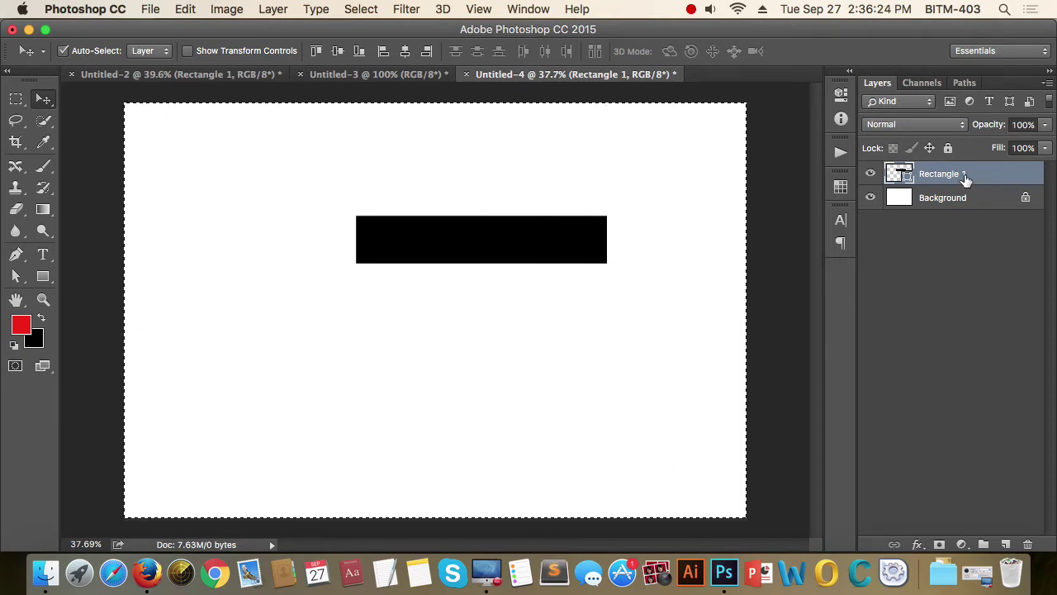
left_click(404, 52)
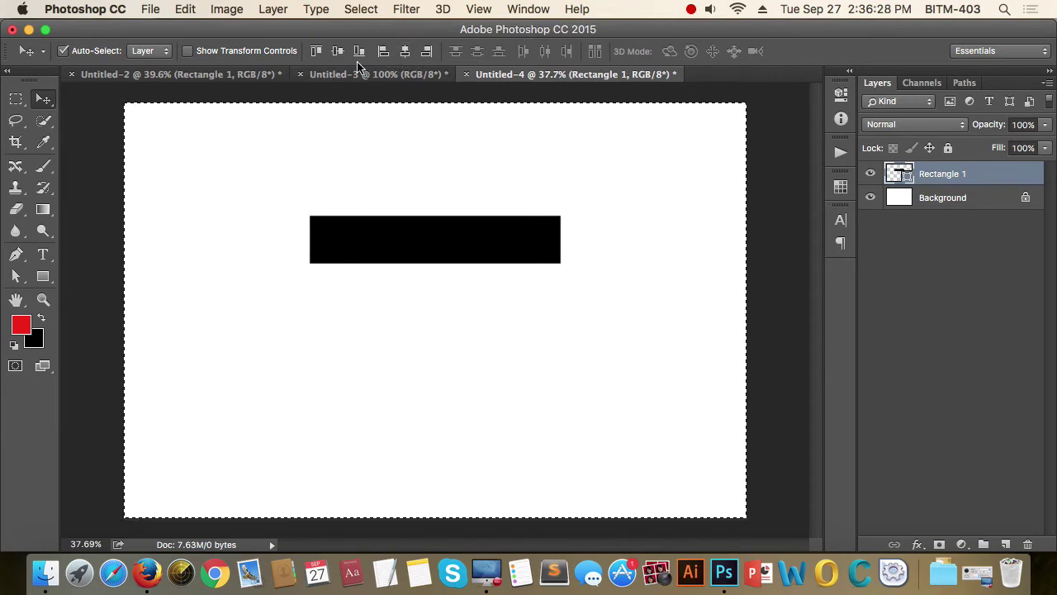
left_click(339, 54)
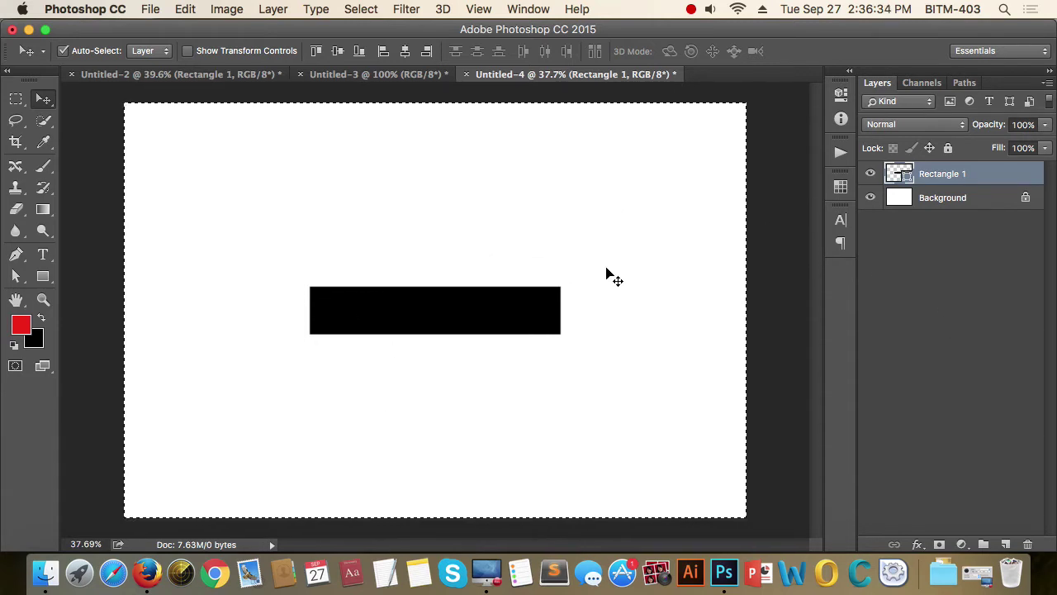
key("super")
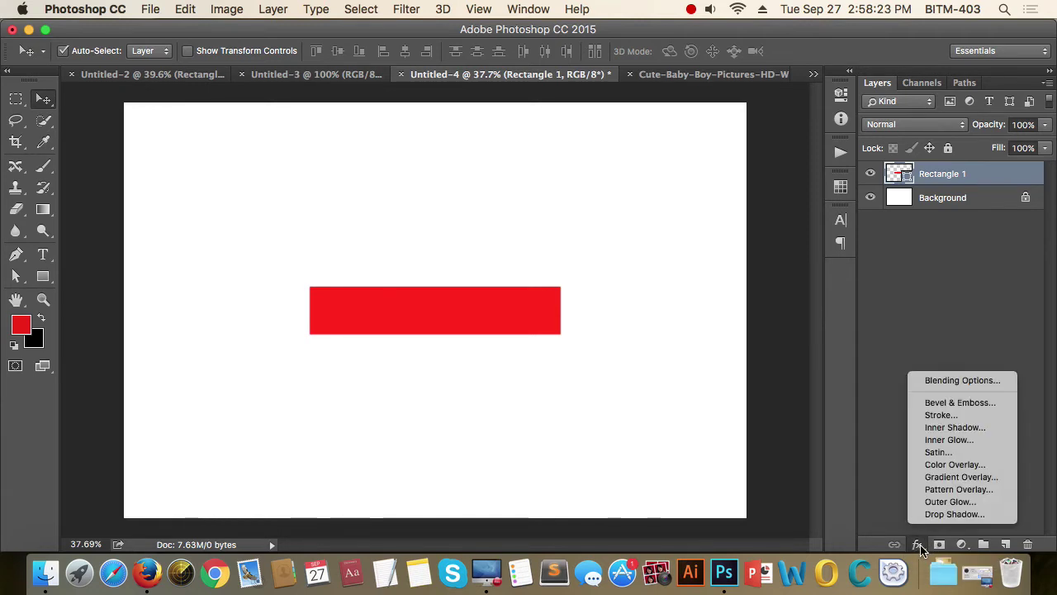
Open the blending options of the Rectangle 1 layer and place the layer style window clear of the red rectangle.
left_click(983, 381)
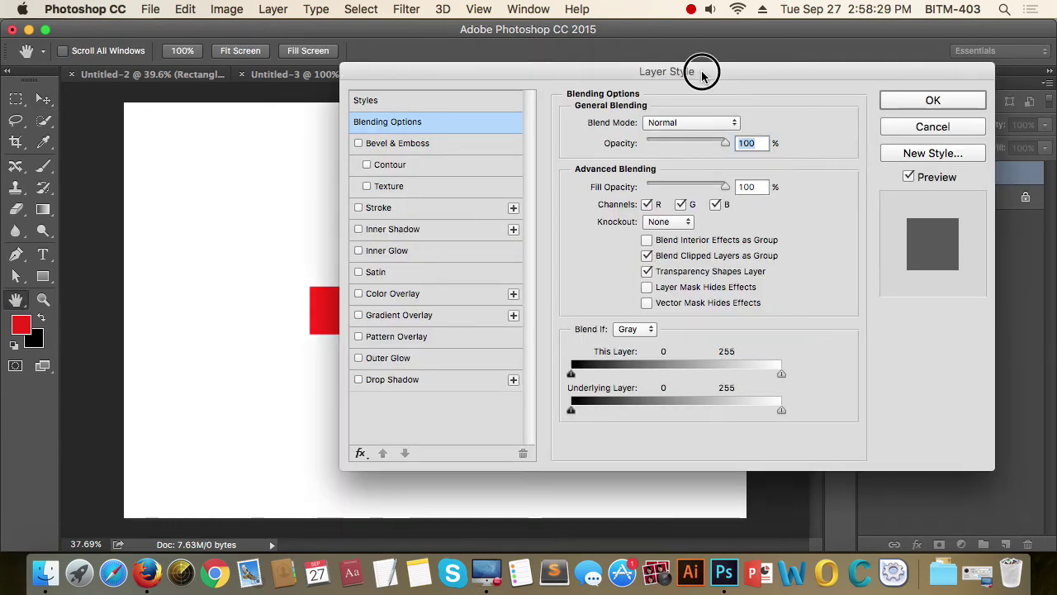
left_click_drag(698, 70, 588, 144)
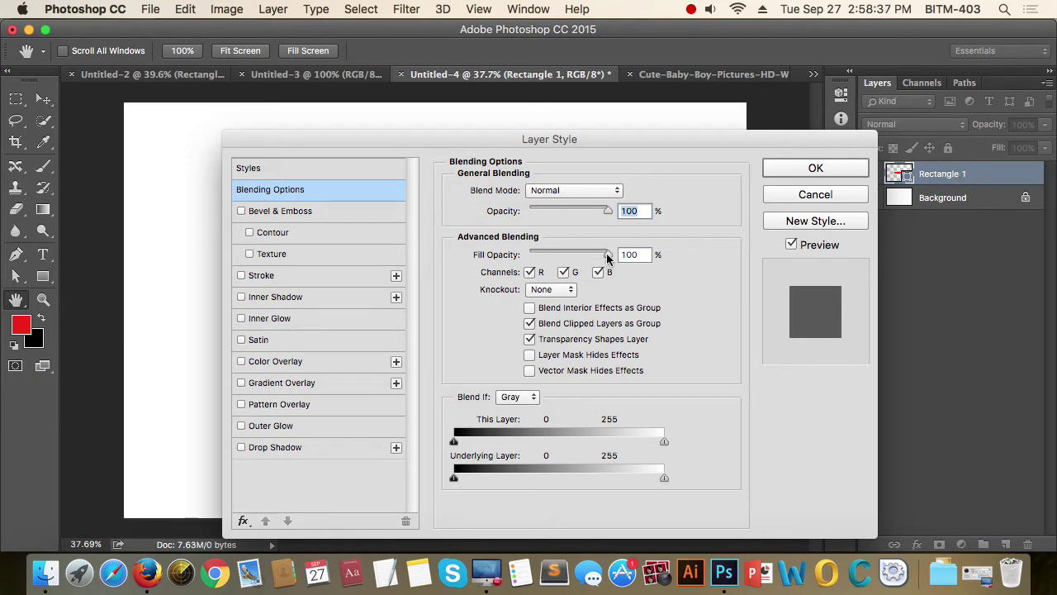
mouse_move(607, 259)
left_mouse_down()
mouse_move(547, 256)
mouse_move(619, 260)
left_mouse_up()
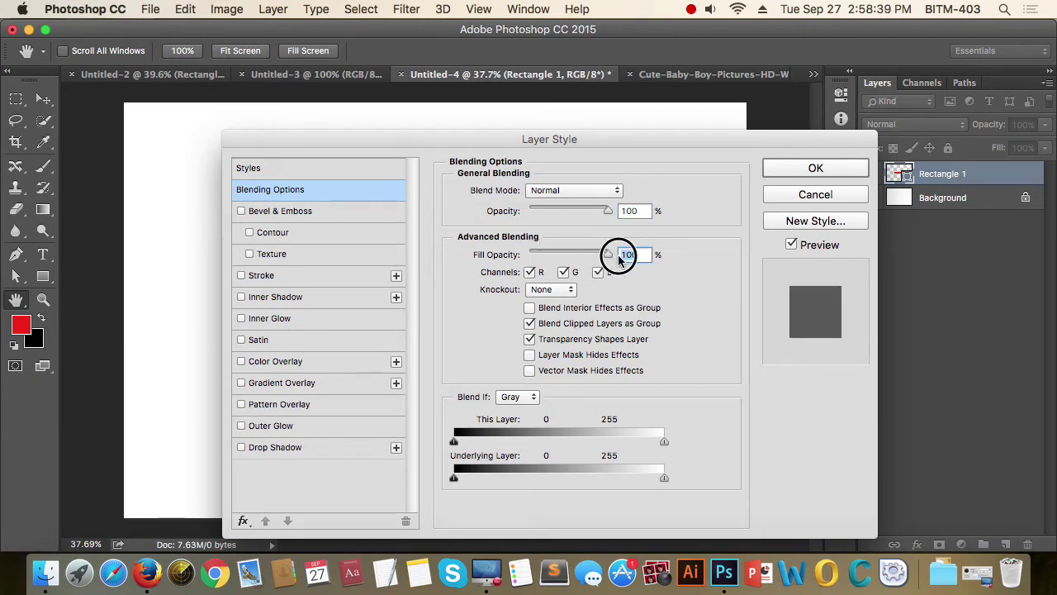
left_click_drag(580, 142, 788, 123)
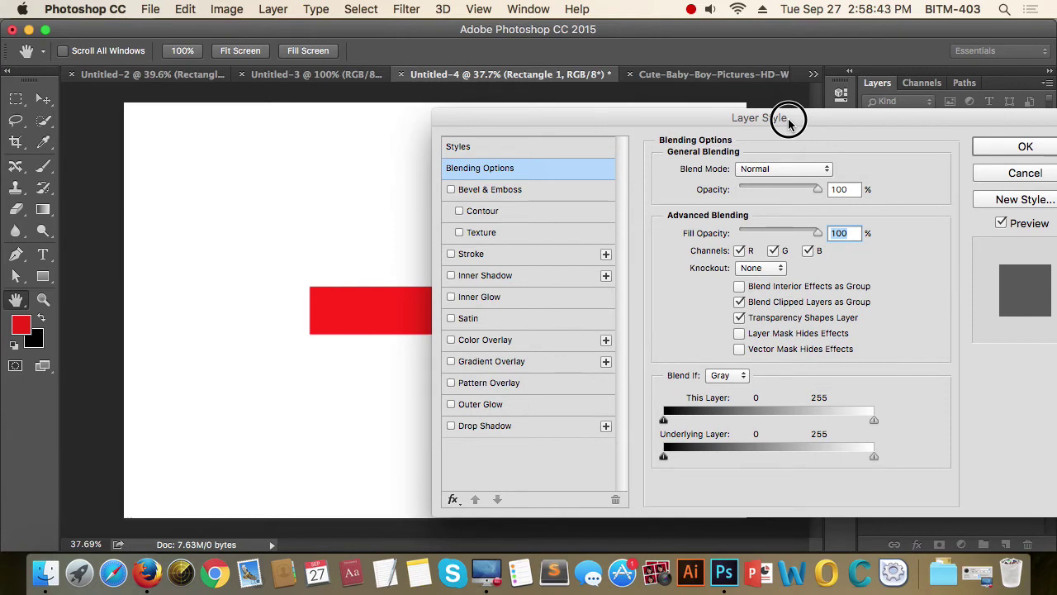
left_click_drag(789, 122, 803, 104)
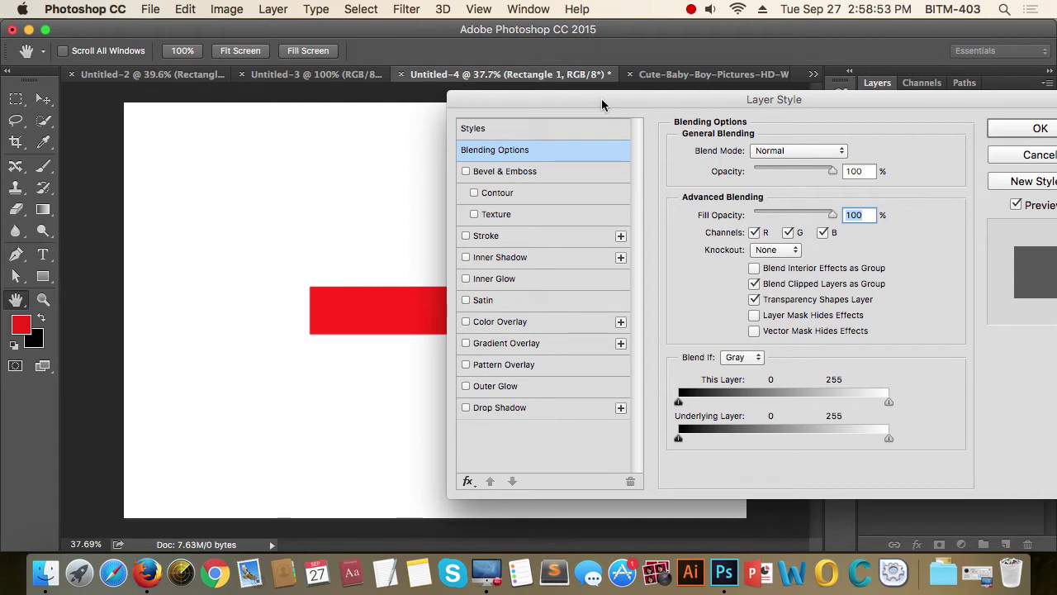
left_click_drag(601, 98, 744, 98)
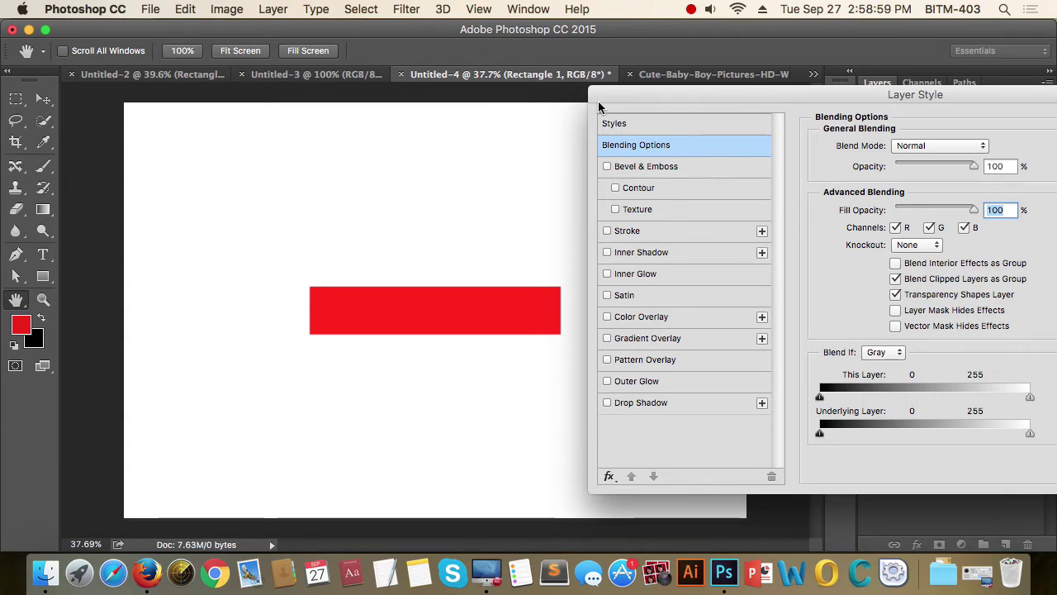
left_click_drag(691, 91, 440, 98)
left_click_drag(511, 101, 778, 96)
Try the Bevel & Emboss effect on the rectangle, inspect its edges up close, and turn the effect off.
left_click(659, 166)
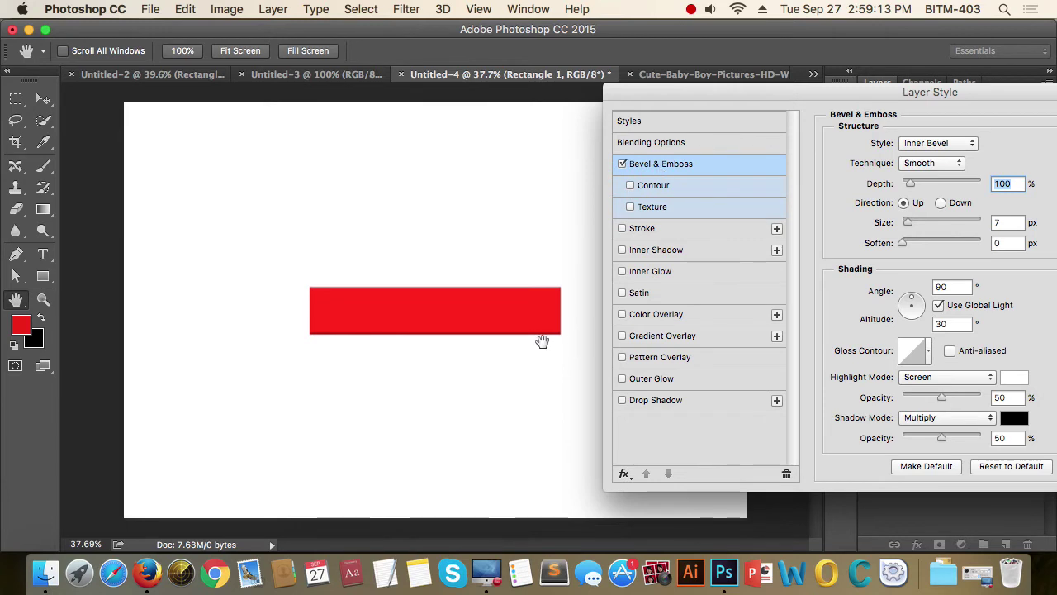
left_click_drag(535, 302, 684, 382)
left_click_drag(562, 367, 307, 318)
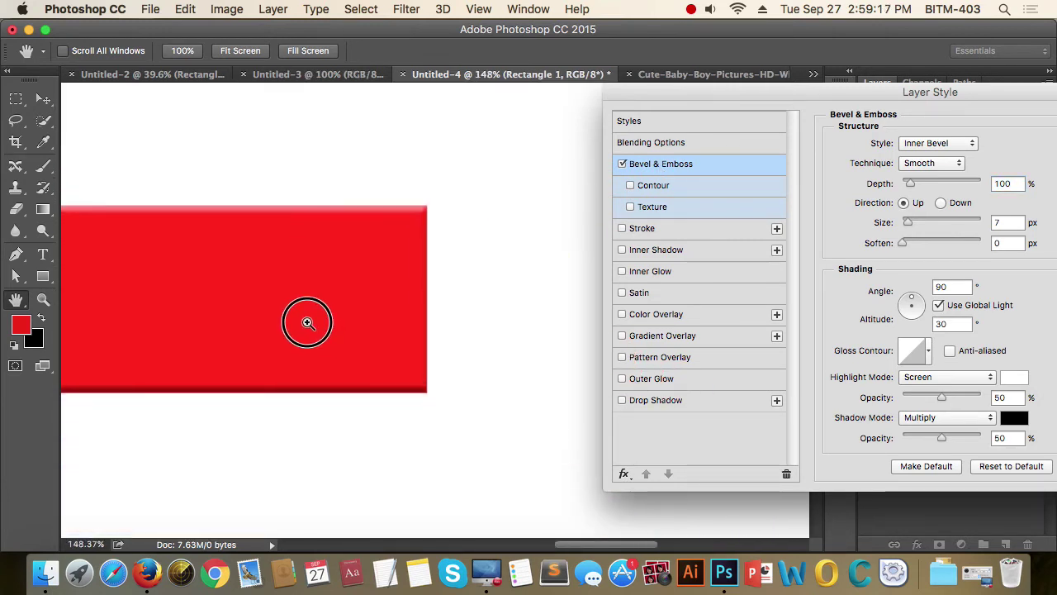
left_click_drag(956, 86, 788, 88)
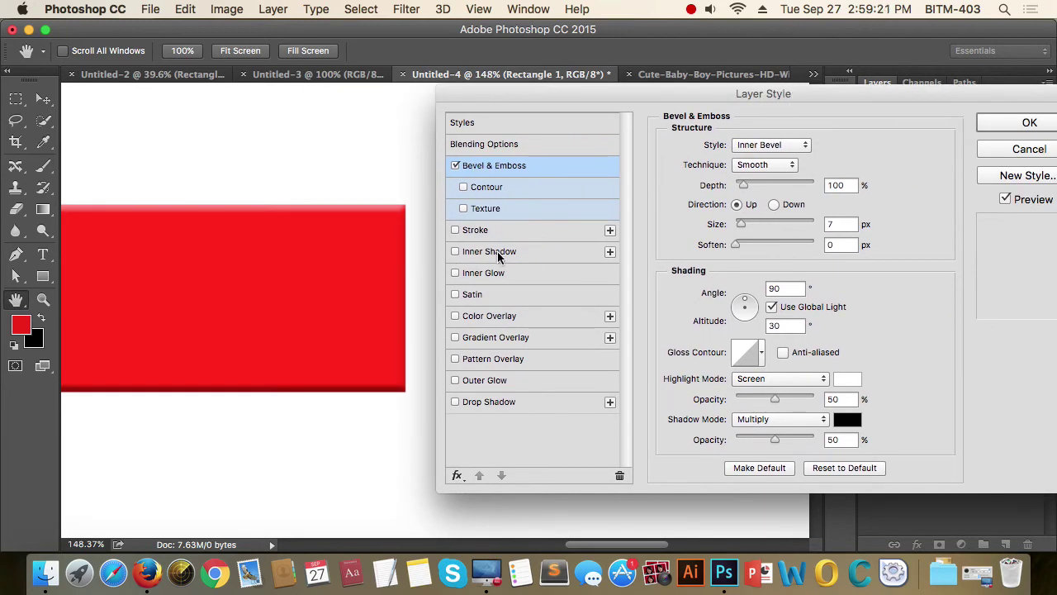
left_click(457, 231)
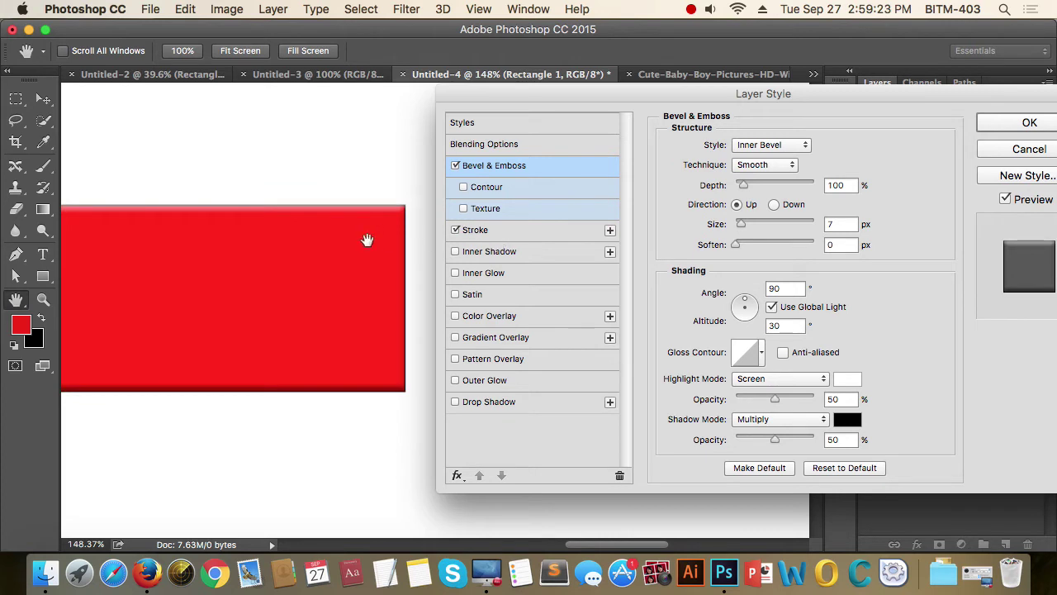
left_click(457, 232)
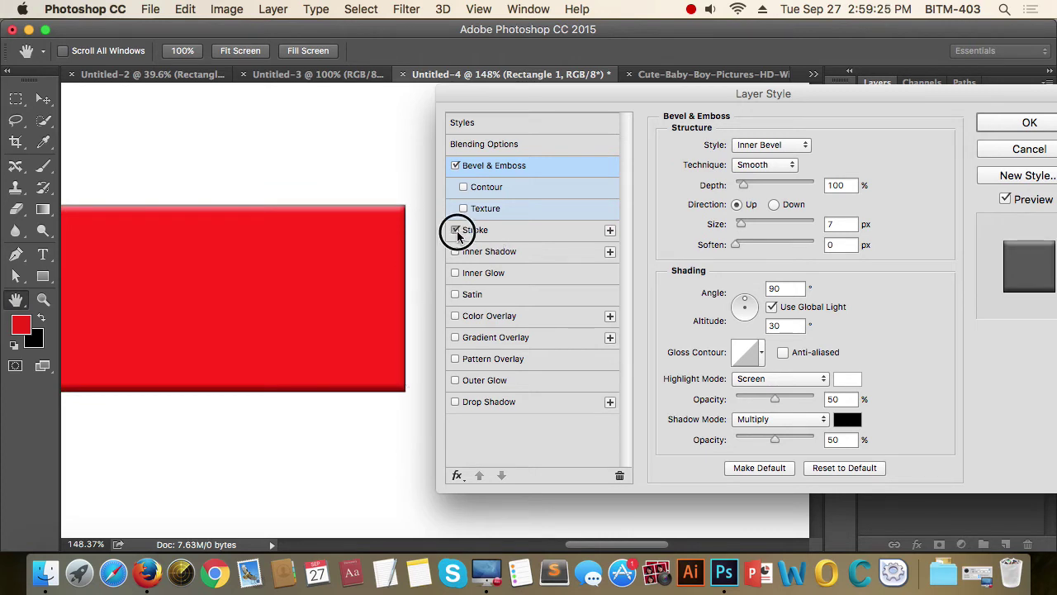
left_click(455, 165)
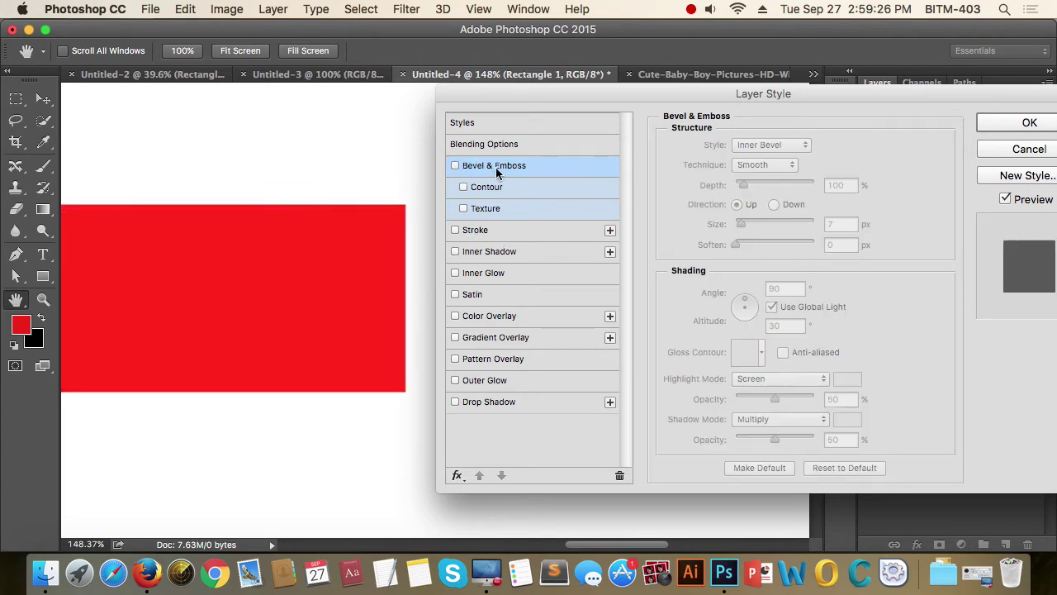
Apply a stroke effect to the rectangle with a size of 6 px.
left_click(455, 232)
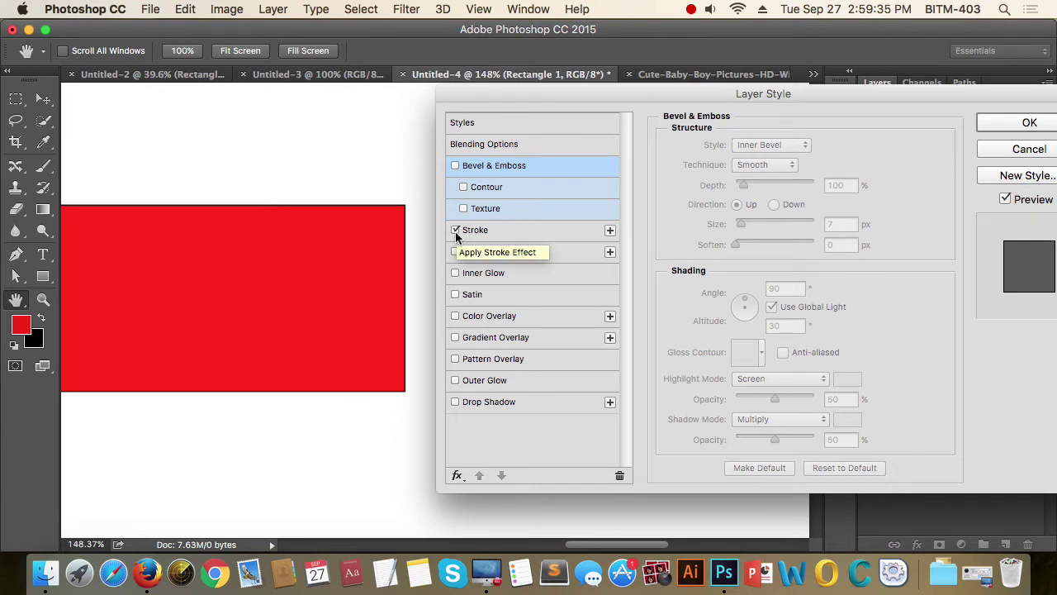
left_click(492, 230)
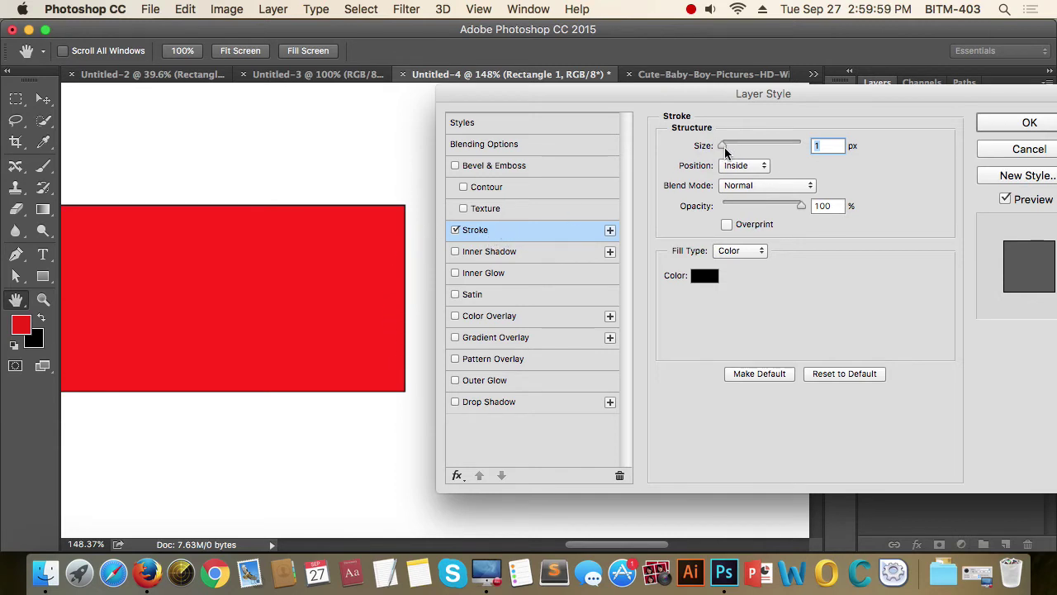
mouse_move(725, 152)
left_mouse_down()
mouse_move(743, 149)
mouse_move(728, 153)
left_mouse_up()
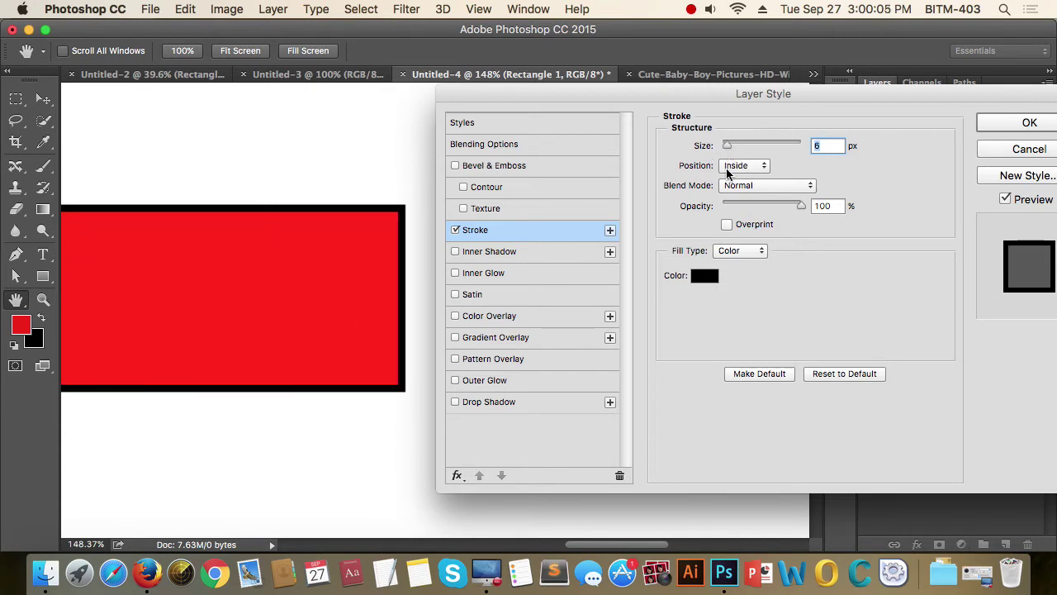
Review the stroke's position, blend mode and opacity options, keeping Inside, Normal and 100%.
left_click(764, 168)
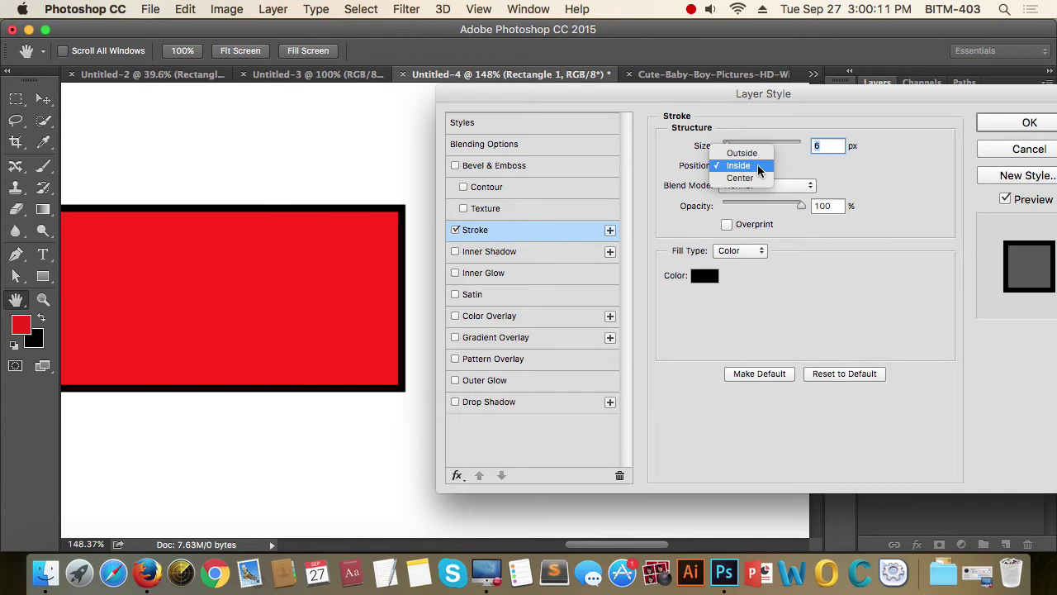
left_click(760, 169)
left_click(760, 169)
left_click(760, 169)
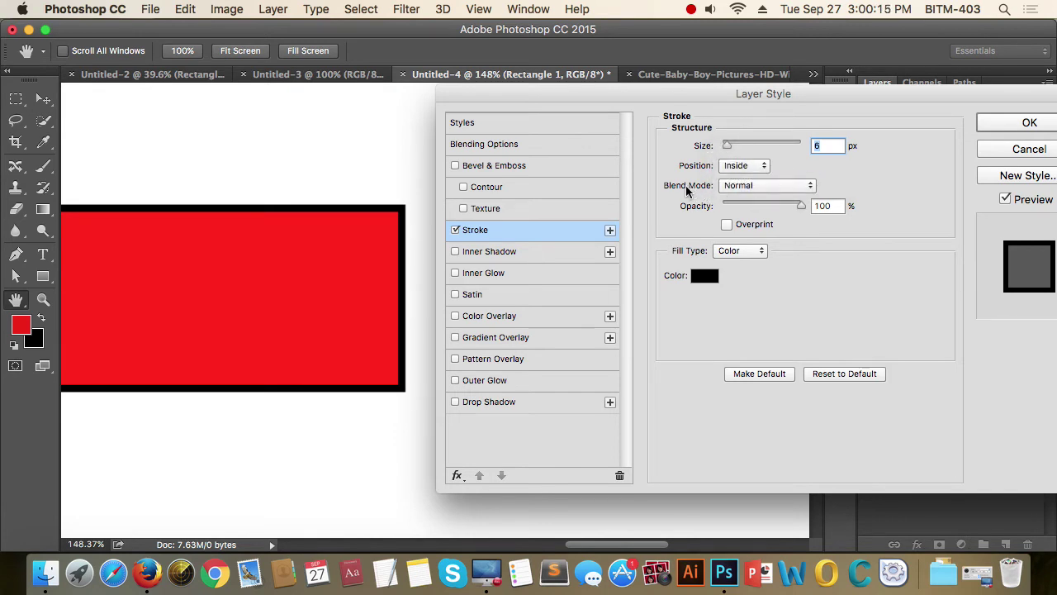
left_click(777, 188)
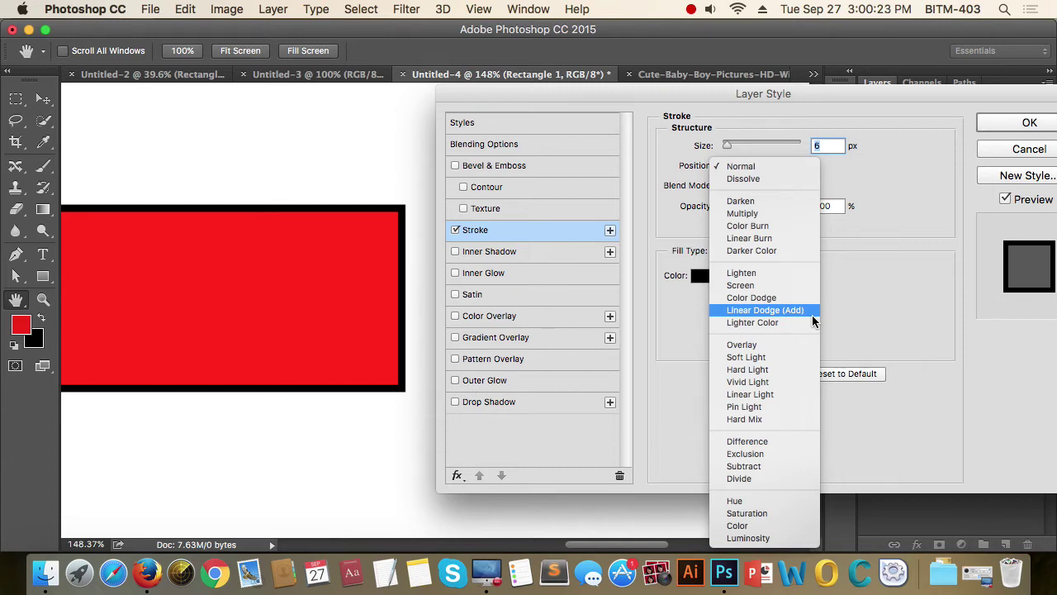
left_click(792, 166)
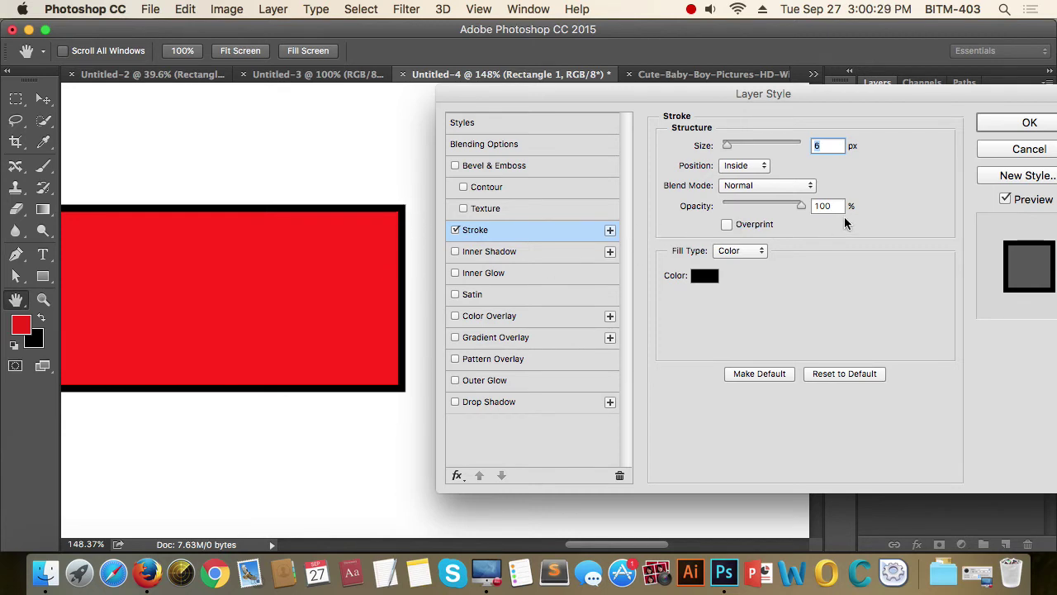
mouse_move(799, 205)
left_mouse_down()
mouse_move(734, 209)
mouse_move(819, 206)
left_mouse_up()
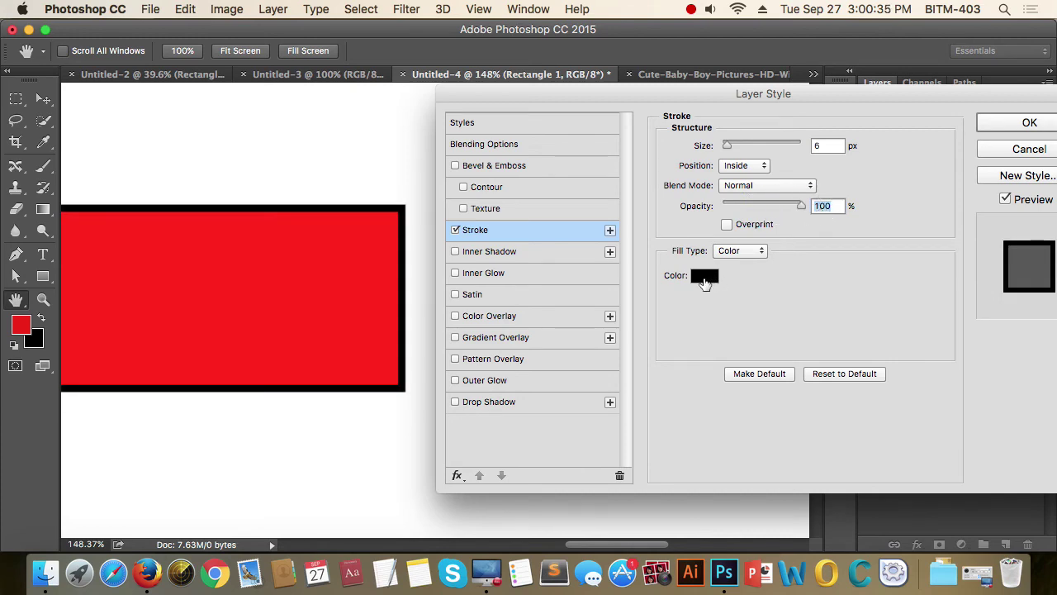
Set the stroke color to the violet 3b00b4.
left_click(704, 281)
left_click_drag(541, 86, 844, 151)
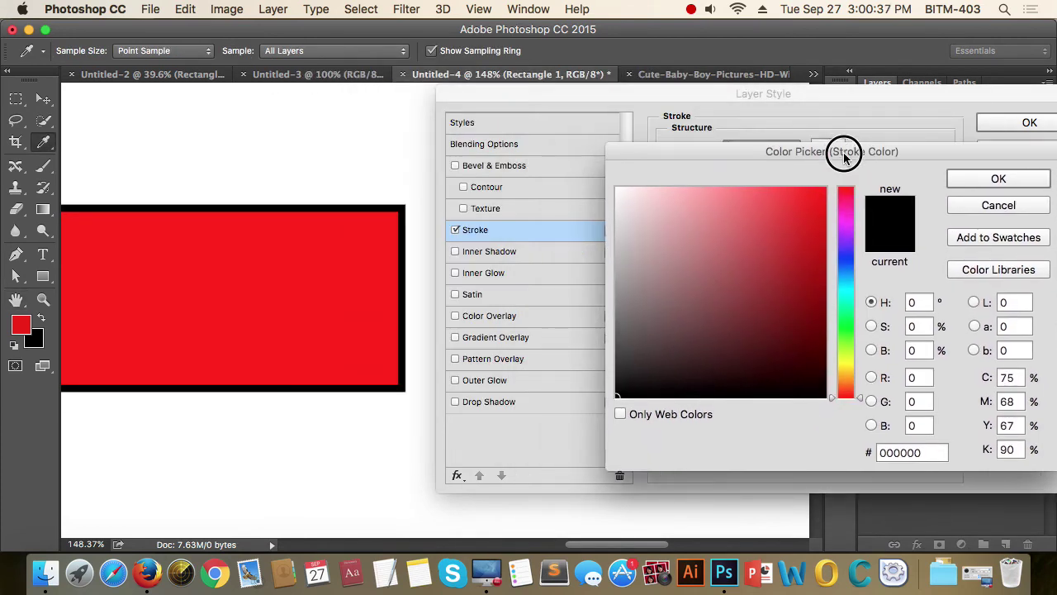
left_click_drag(765, 208, 834, 201)
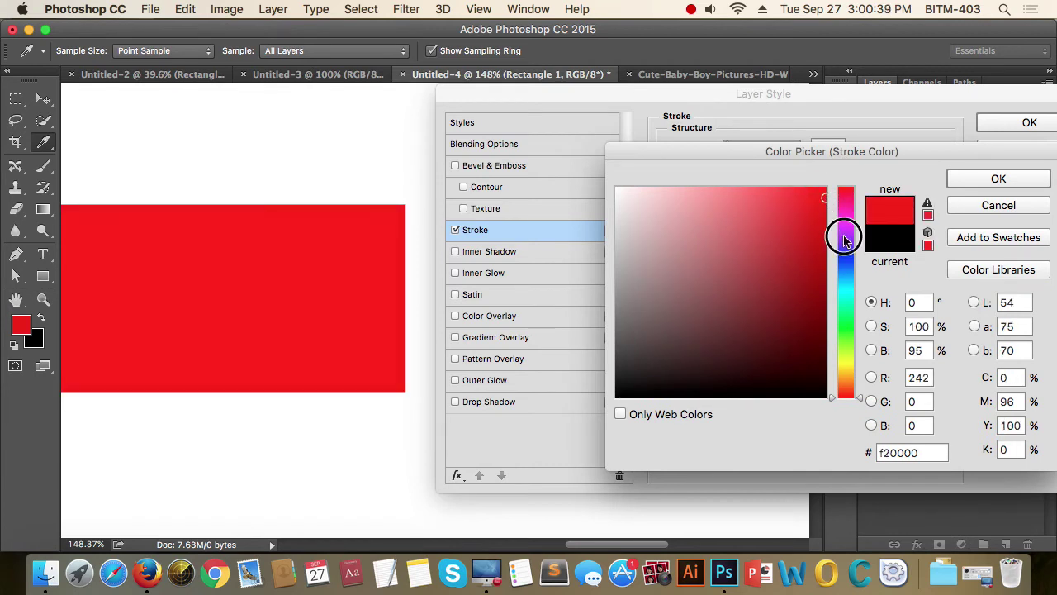
mouse_move(842, 236)
left_mouse_down()
mouse_move(856, 266)
mouse_move(843, 260)
mouse_move(842, 207)
mouse_move(843, 244)
mouse_move(826, 249)
left_mouse_up()
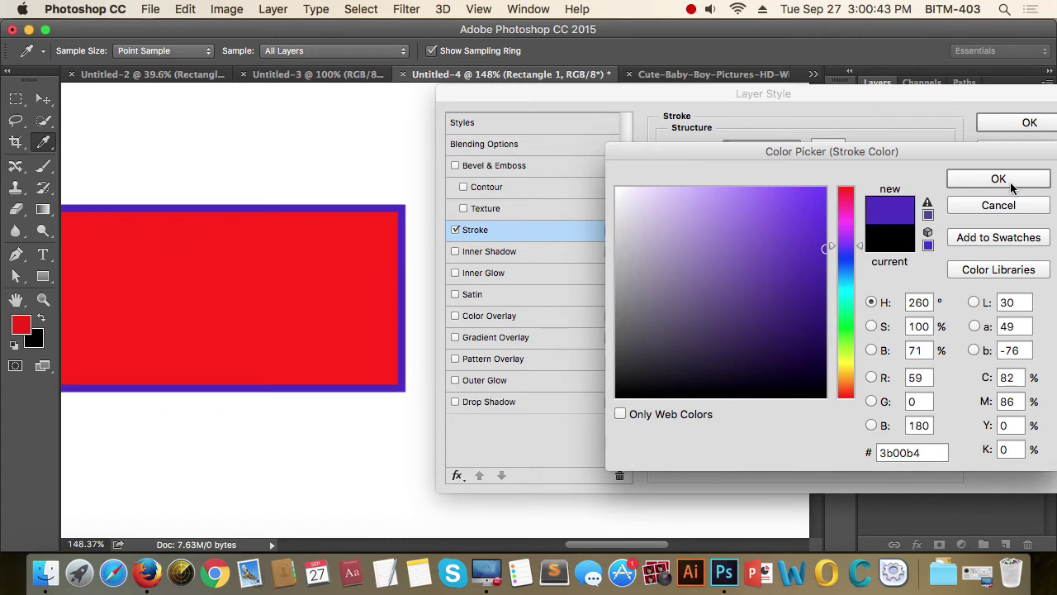
left_click(1008, 181)
Check the stroke's fill type choices, keeping Color, and turn the stroke effect off.
left_click(741, 250)
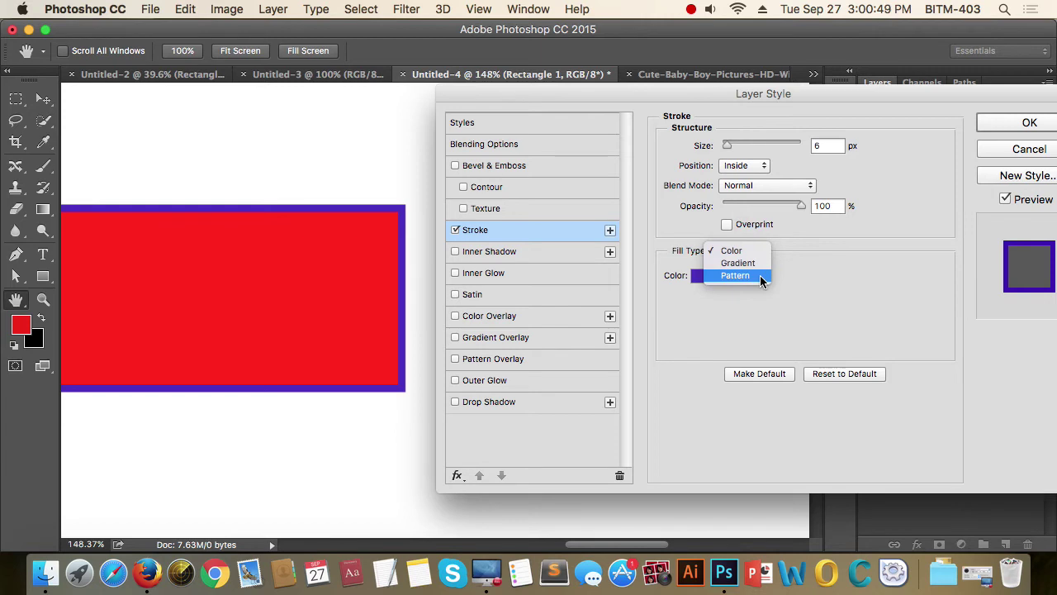
left_click(904, 286)
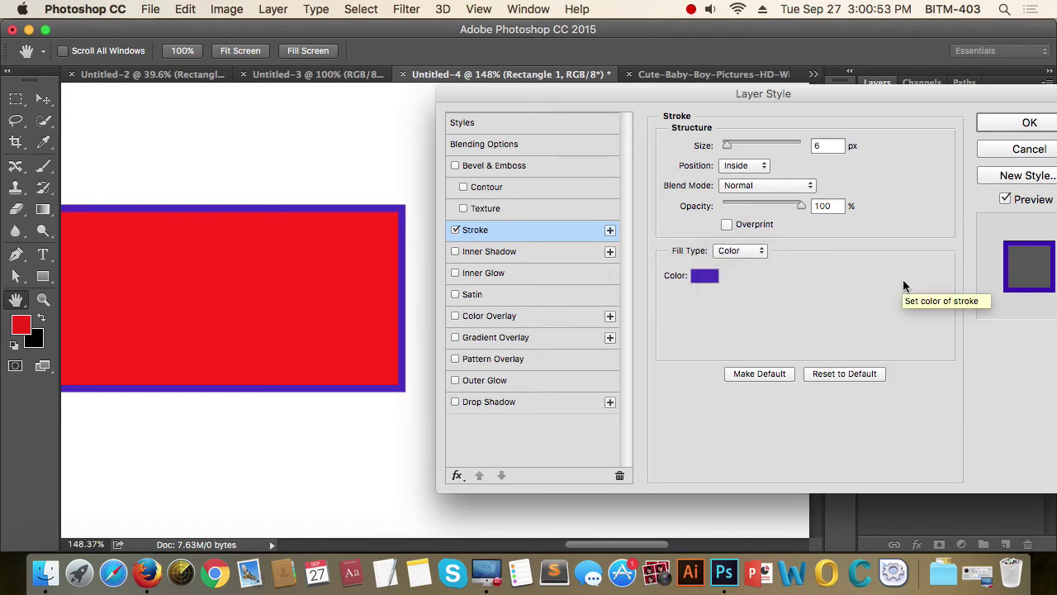
left_click(455, 230)
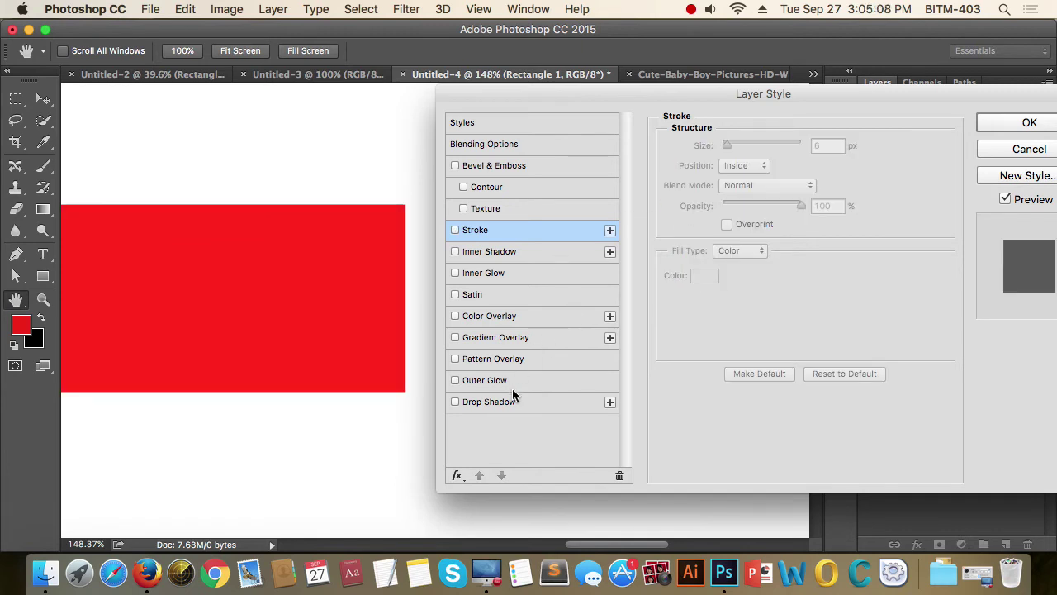
Add a drop shadow to the rectangle with 94% opacity, a 17 px distance and a 135° angle.
left_click(506, 404)
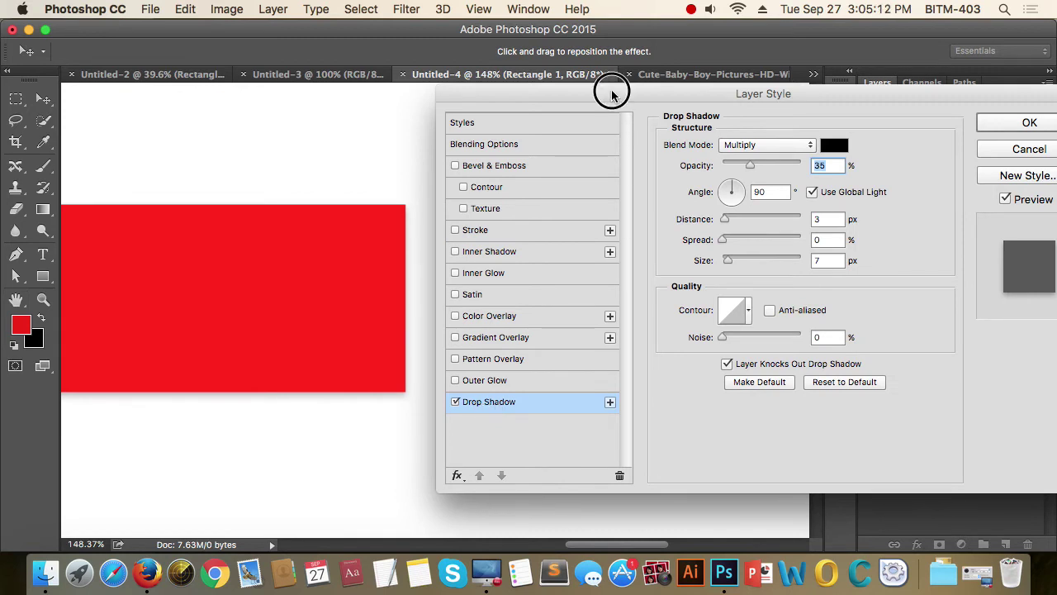
left_click_drag(611, 93, 651, 93)
left_click_drag(794, 165, 835, 165)
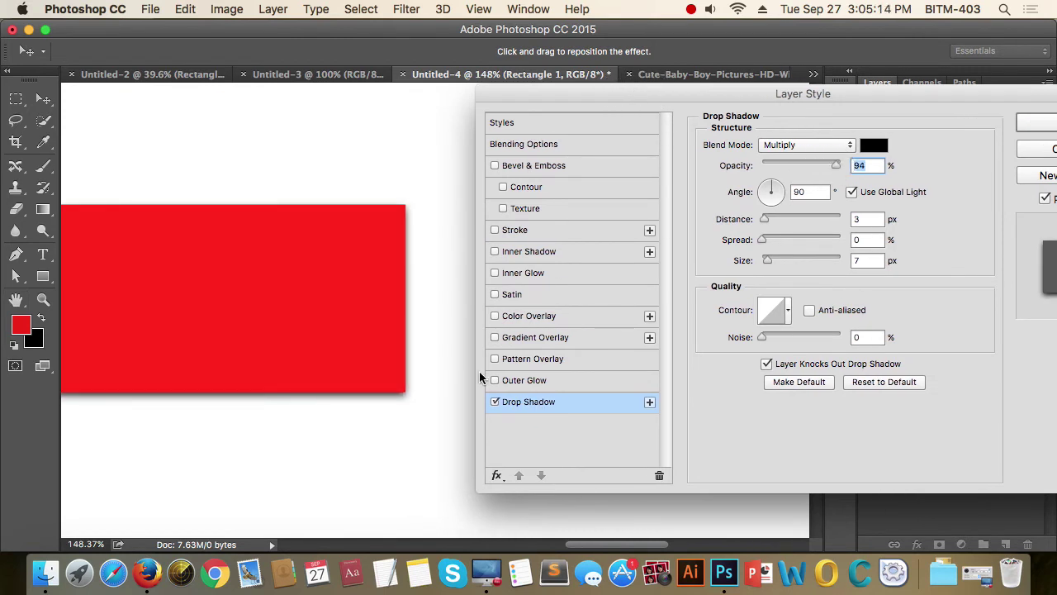
left_click_drag(382, 420, 412, 420)
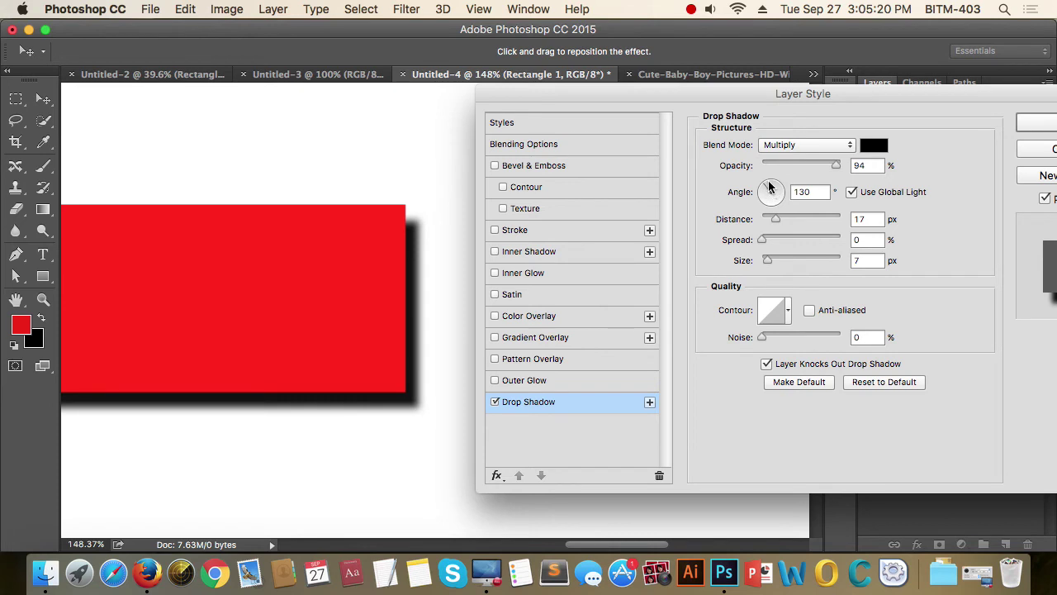
mouse_move(769, 187)
left_mouse_down()
mouse_move(764, 175)
mouse_move(745, 185)
mouse_move(779, 205)
mouse_move(781, 184)
mouse_move(776, 195)
mouse_move(764, 189)
left_mouse_up()
type("135")
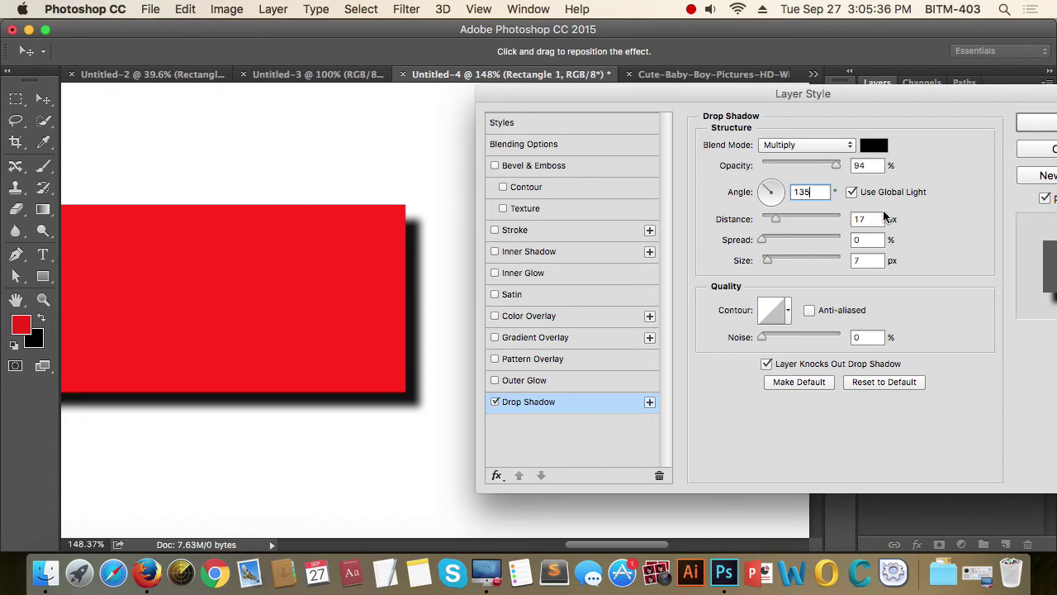
Try larger drop shadow offsets and different softness, ending at a distance of 83 px and a size of 5 px.
mouse_move(778, 218)
left_mouse_down()
mouse_move(822, 218)
mouse_move(791, 219)
left_mouse_up()
left_click_drag(771, 262, 767, 263)
left_click_drag(771, 262, 768, 262)
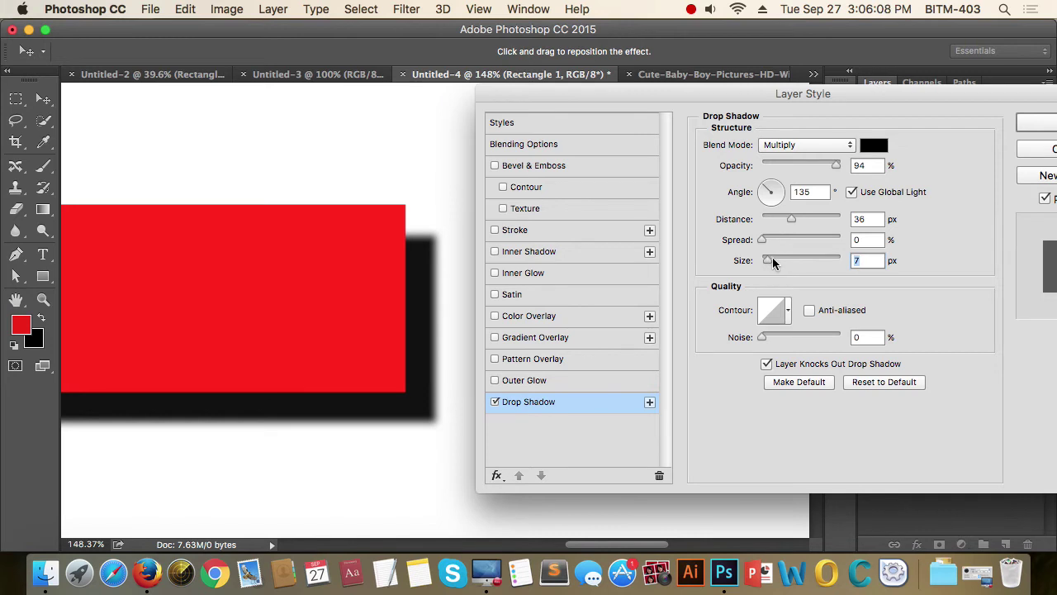
left_click_drag(772, 266, 773, 261)
left_click_drag(797, 219, 815, 220)
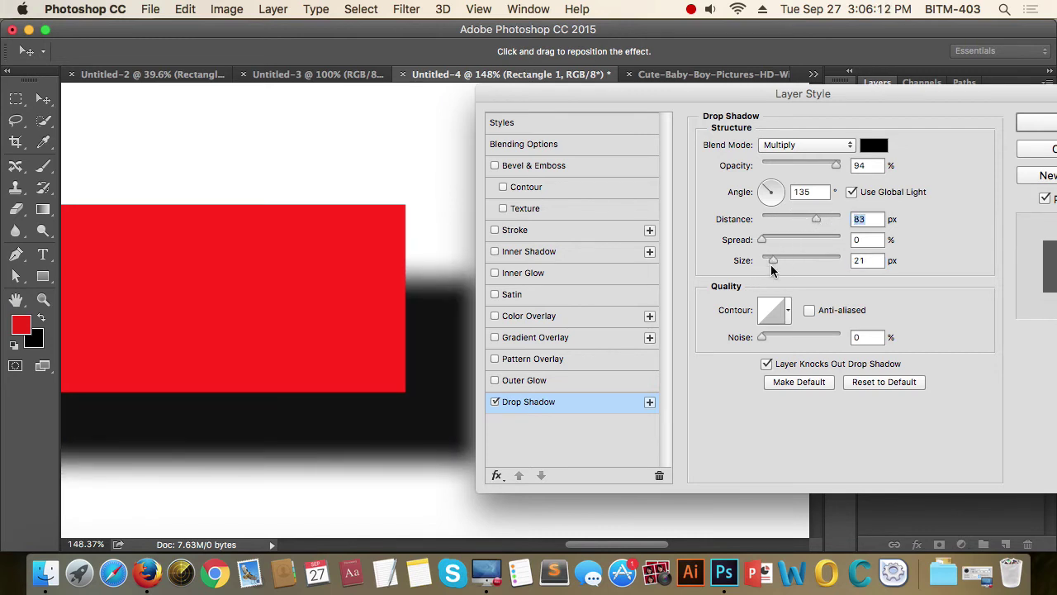
left_click_drag(774, 261, 766, 262)
left_click_drag(741, 98, 840, 98)
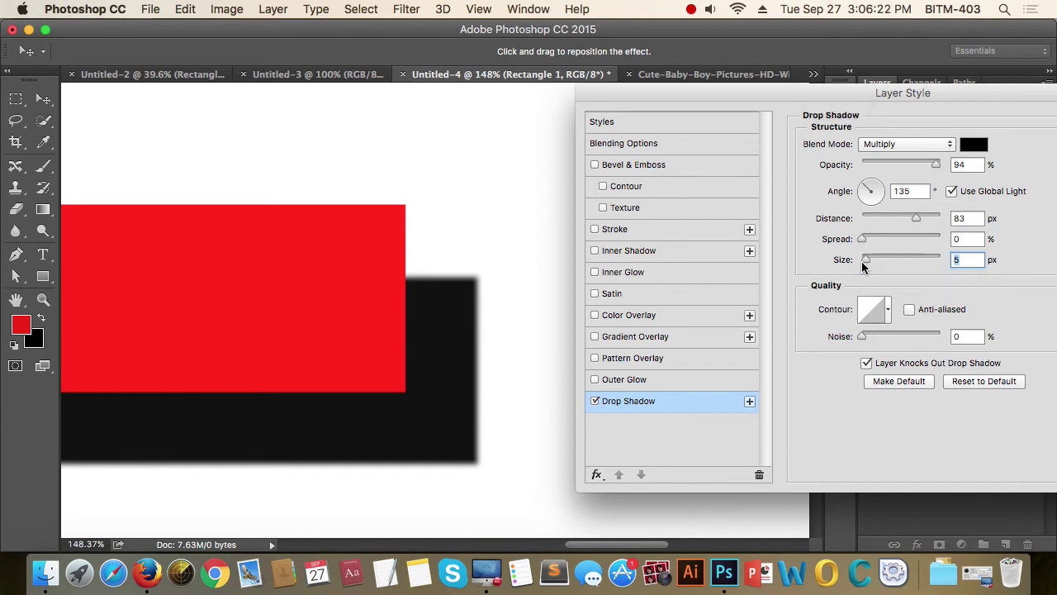
Set the drop shadow's distance to 29 px, size to 9 px and spread to 15%.
left_click_drag(920, 219, 878, 222)
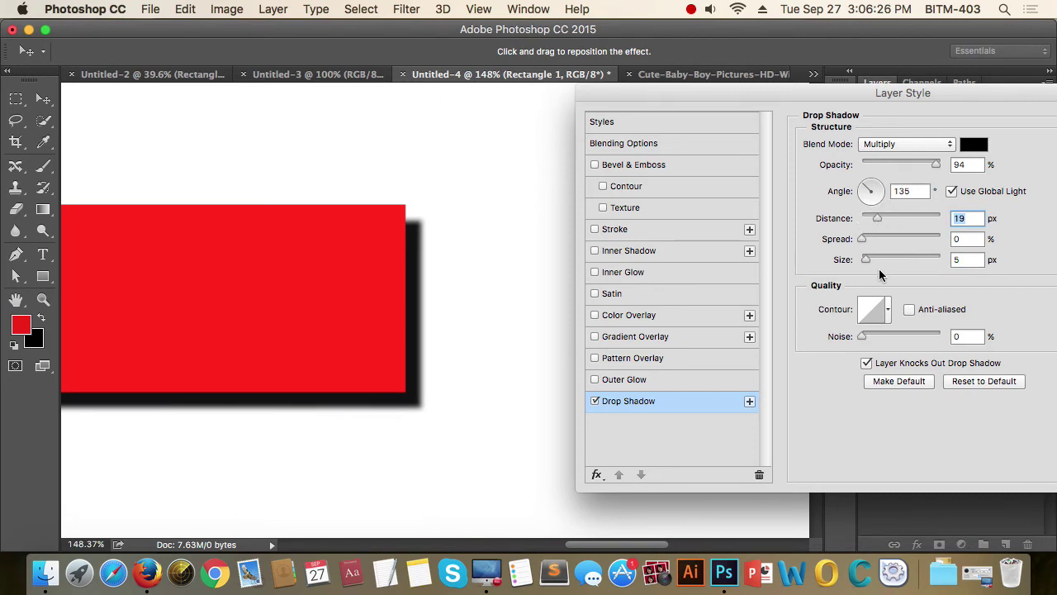
mouse_move(864, 259)
left_mouse_down()
mouse_move(905, 265)
mouse_move(867, 262)
left_mouse_up()
left_click_drag(882, 224, 887, 224)
mouse_move(868, 260)
left_mouse_down()
mouse_move(877, 258)
mouse_move(865, 240)
mouse_move(962, 238)
mouse_move(874, 242)
left_mouse_up()
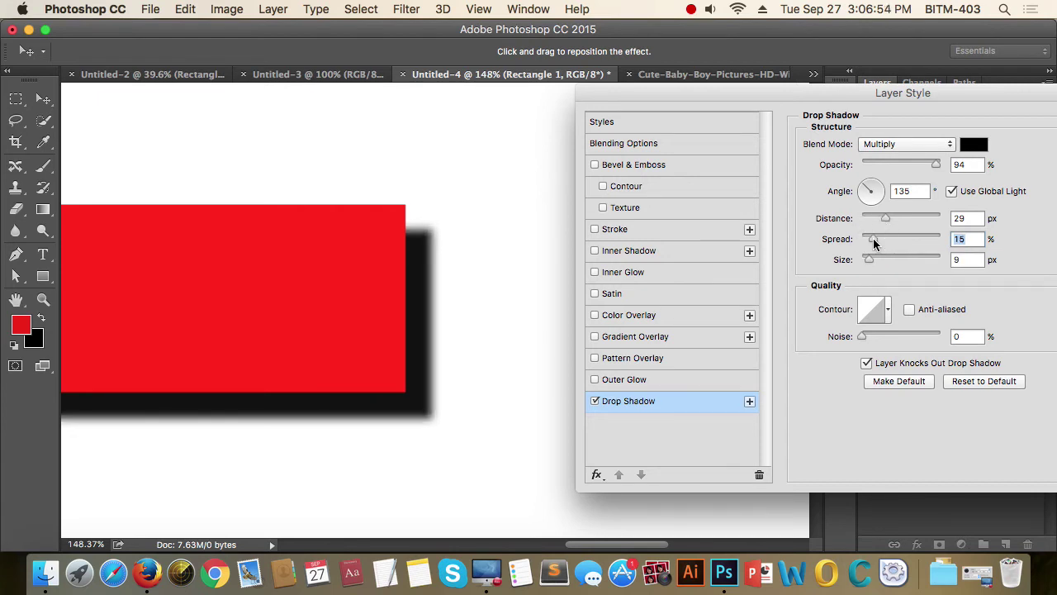
Change the drop shadow's colour to white and its blend mode to Normal.
left_click_drag(917, 92, 846, 84)
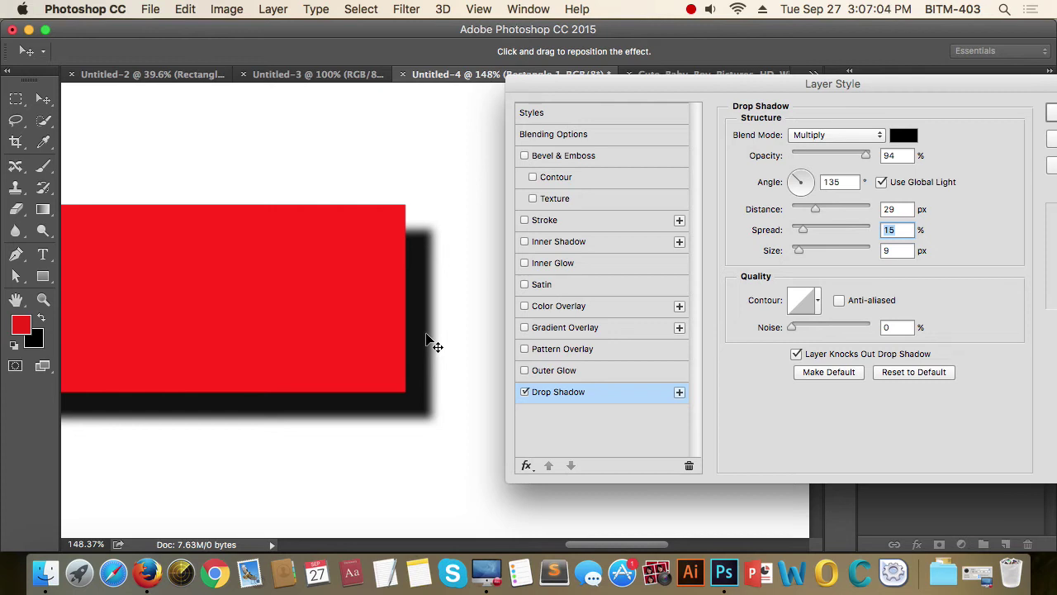
left_click(903, 134)
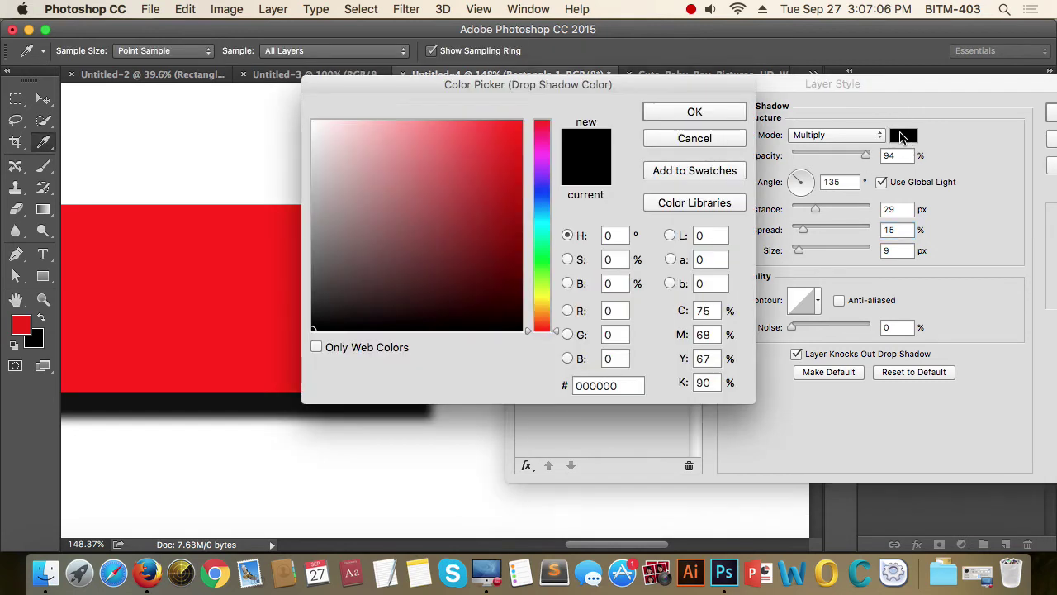
left_click(544, 203)
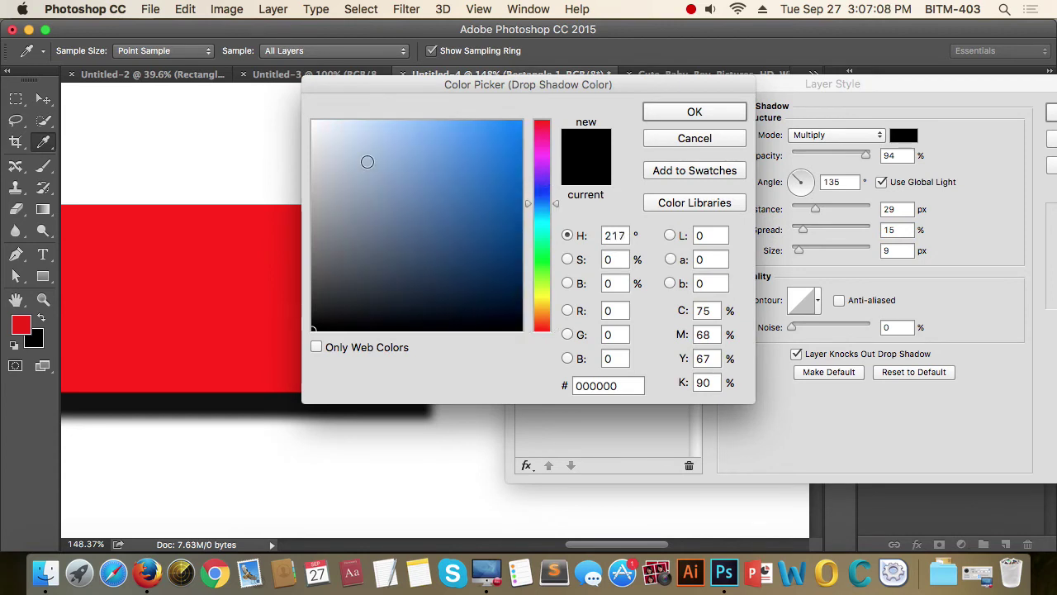
left_click(308, 117)
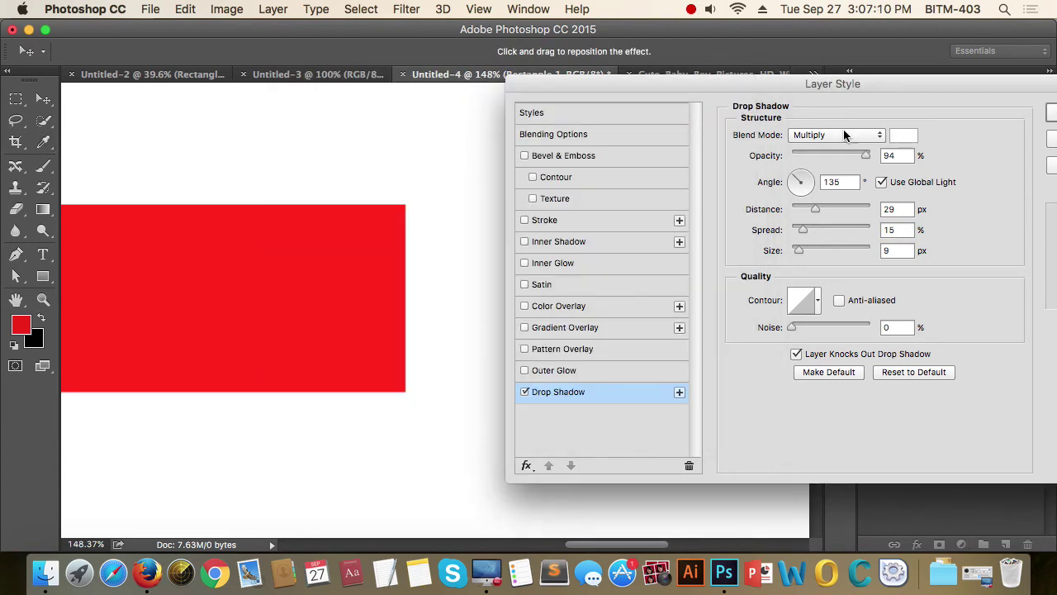
left_click(692, 112)
left_click(846, 140)
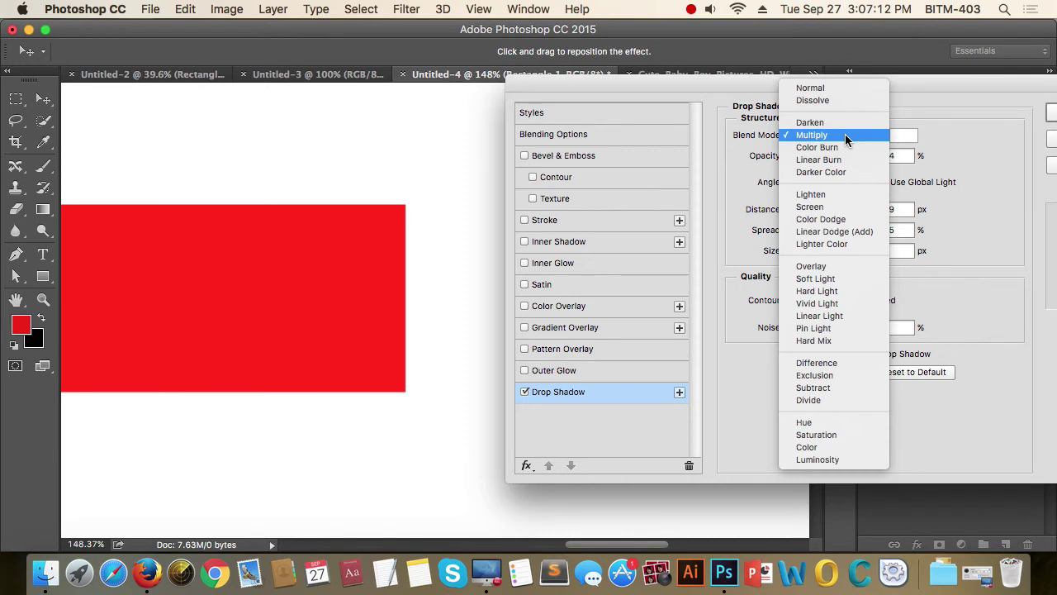
left_click(842, 88)
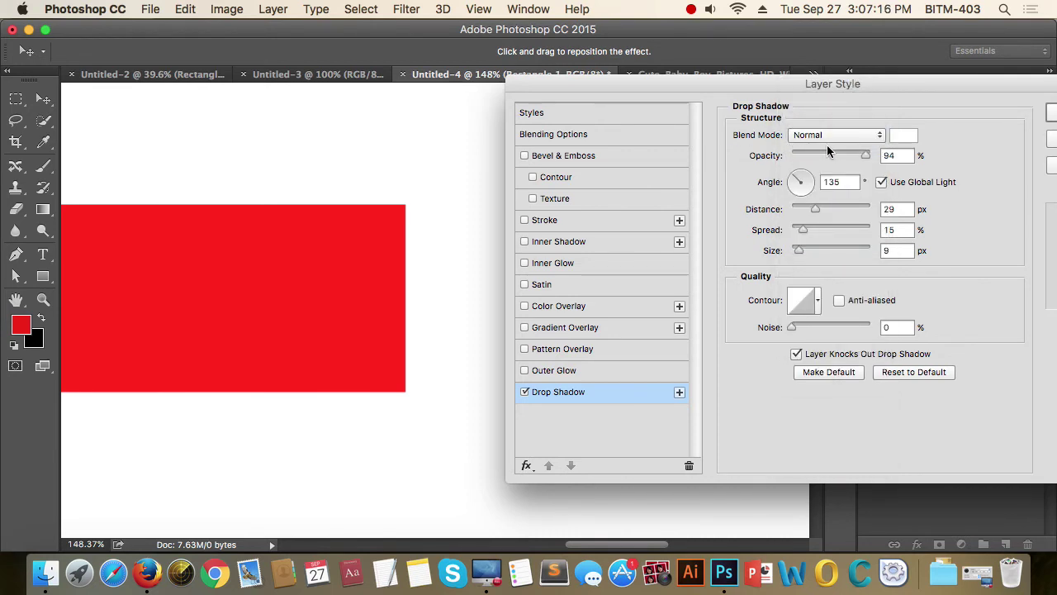
Recolour the drop shadow to a medium blue and set its opacity to 61% and size to 6 px.
left_click(902, 136)
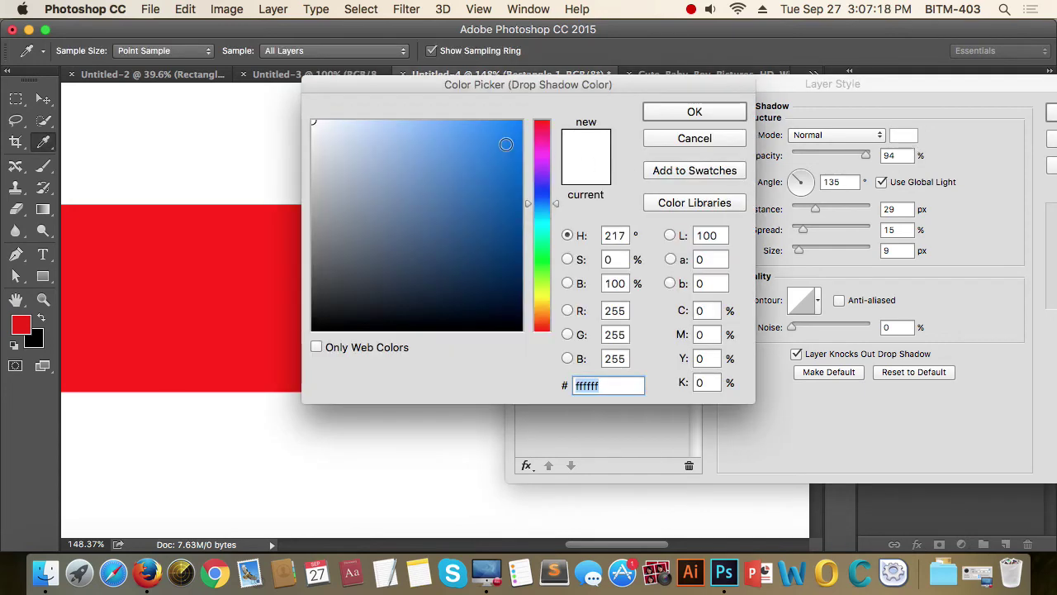
left_click(521, 132)
left_click_drag(532, 89, 806, 207)
left_click(720, 237)
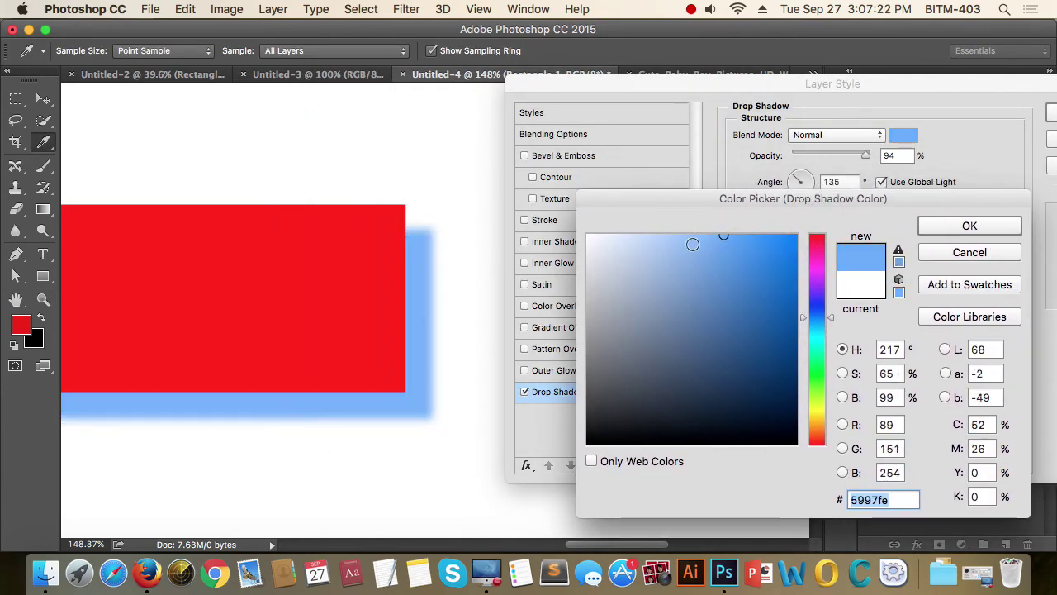
left_click(675, 234)
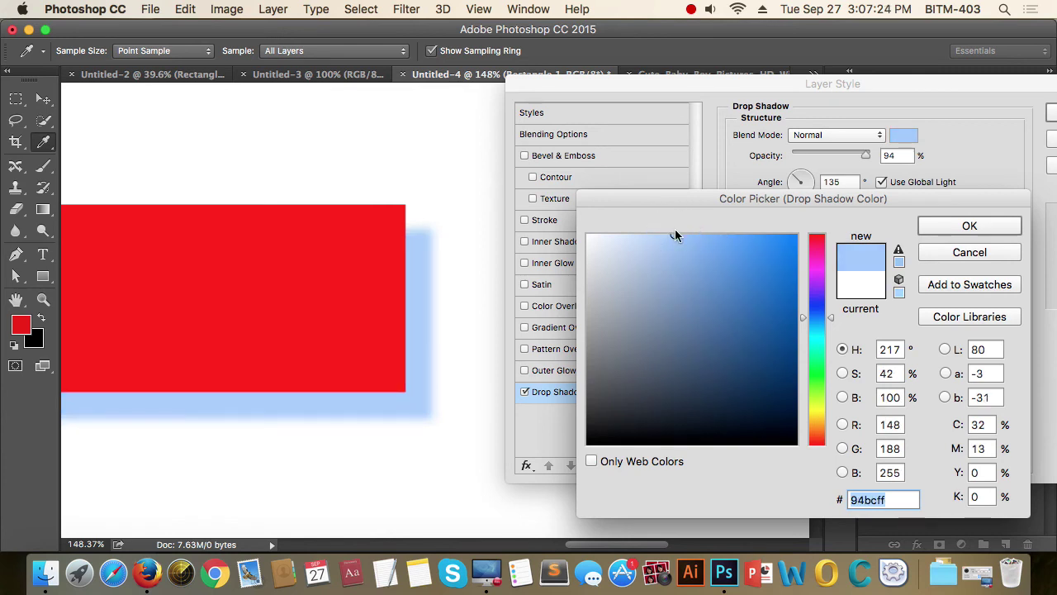
left_click(714, 241)
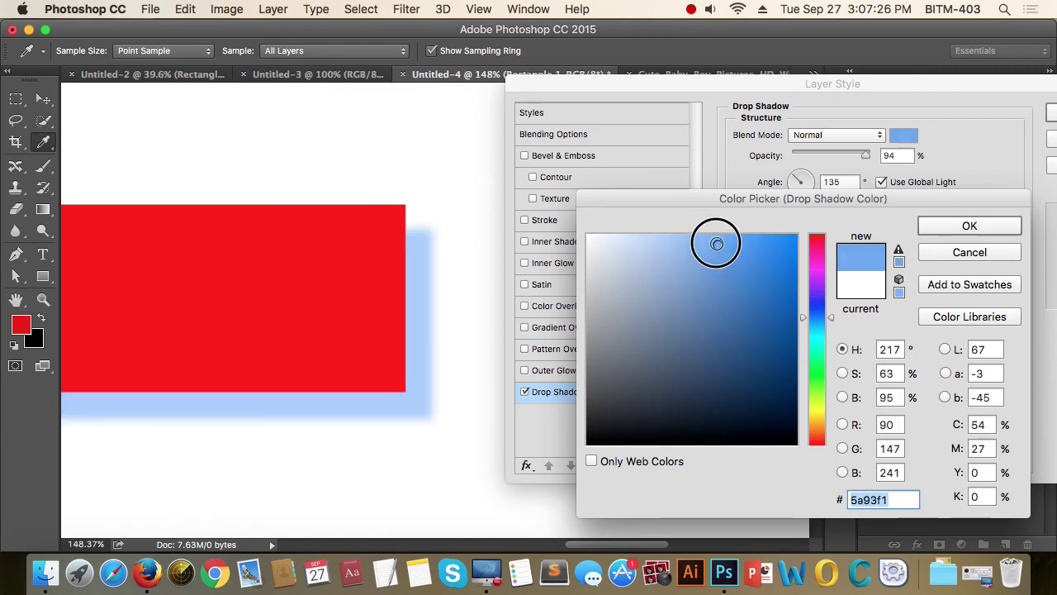
left_click(997, 232)
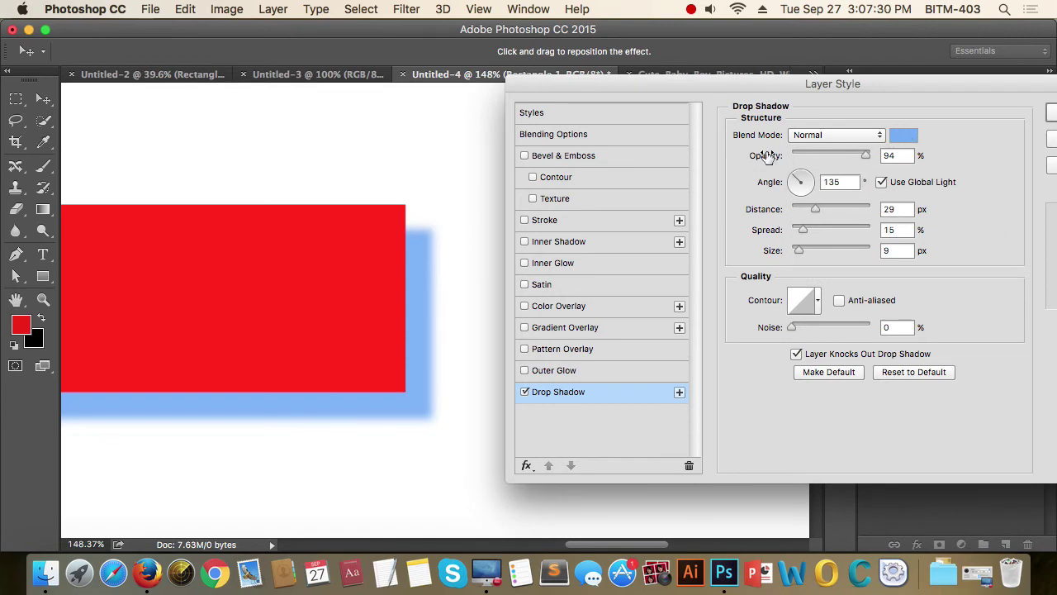
mouse_move(849, 157)
left_mouse_down()
mouse_move(831, 155)
mouse_move(841, 159)
left_mouse_up()
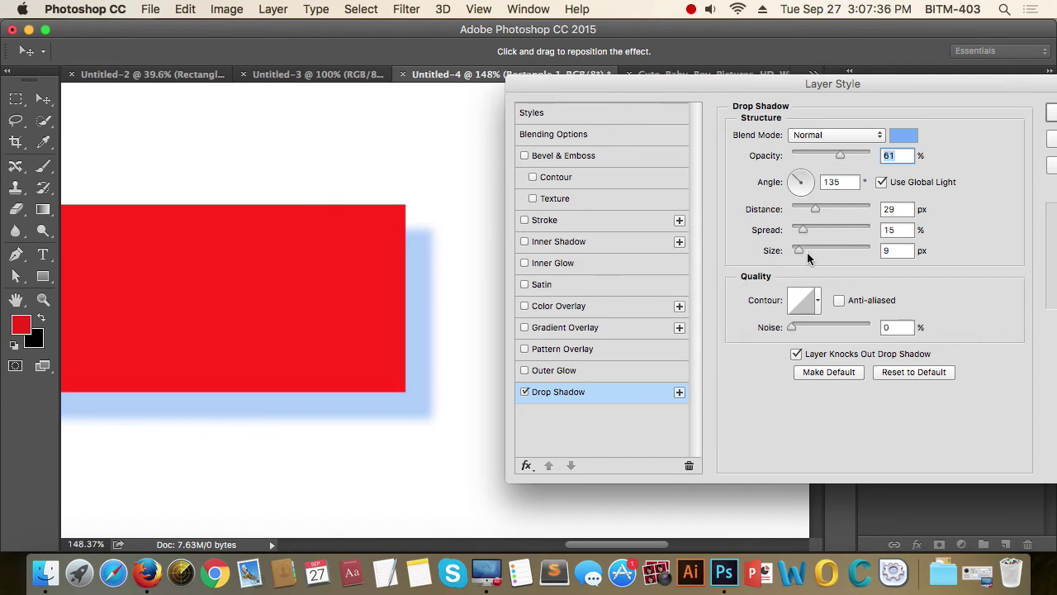
left_click_drag(798, 249, 796, 250)
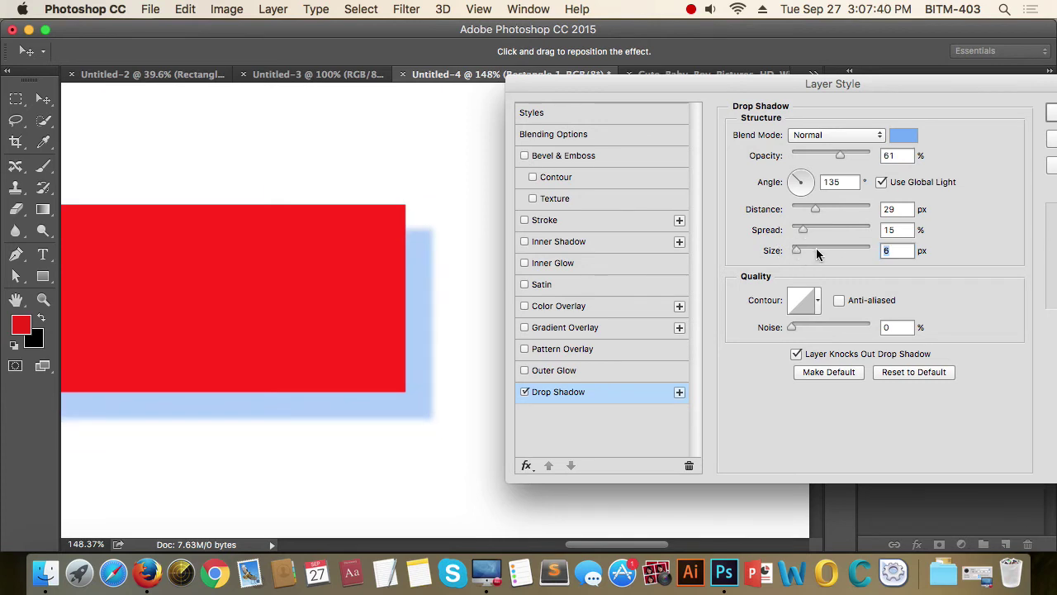
Replace the drop shadow with an outer glow in pure red (ff0000) using the Normal blend mode.
left_click(524, 393)
left_click(537, 371)
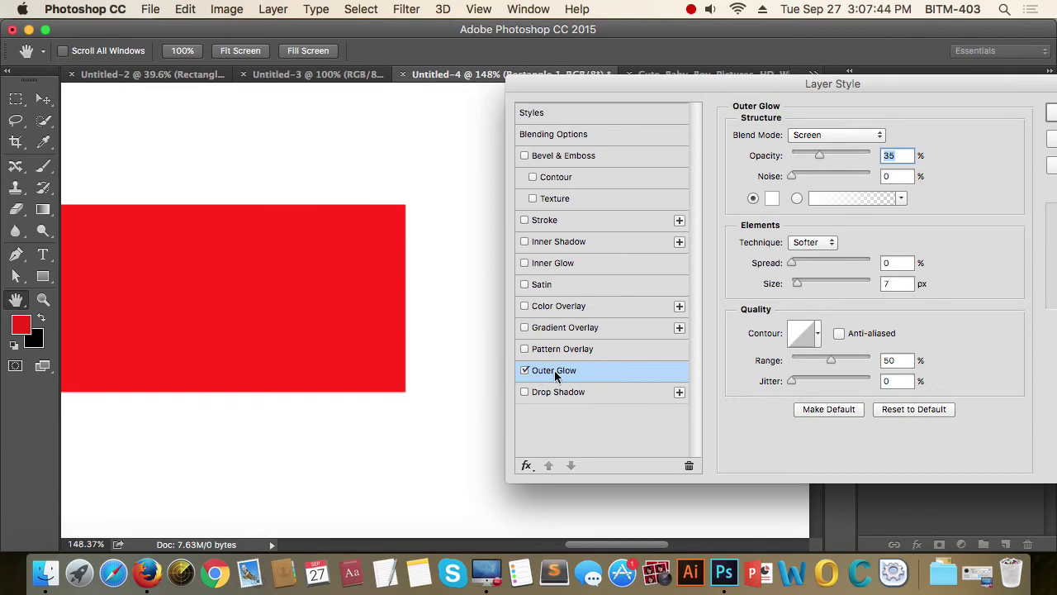
left_click(775, 199)
left_click(799, 235)
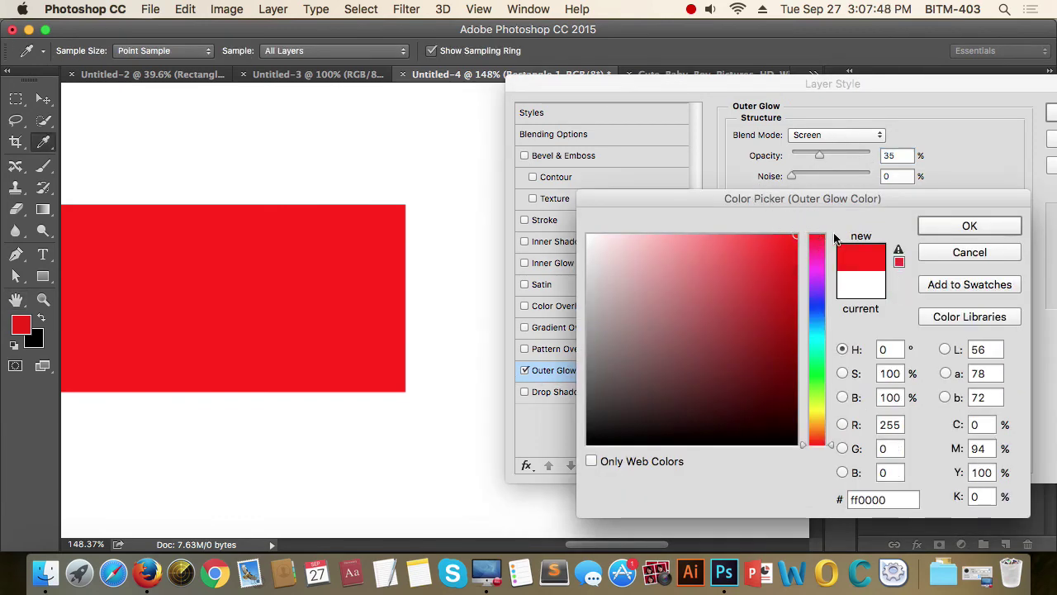
left_click(960, 231)
left_click(858, 136)
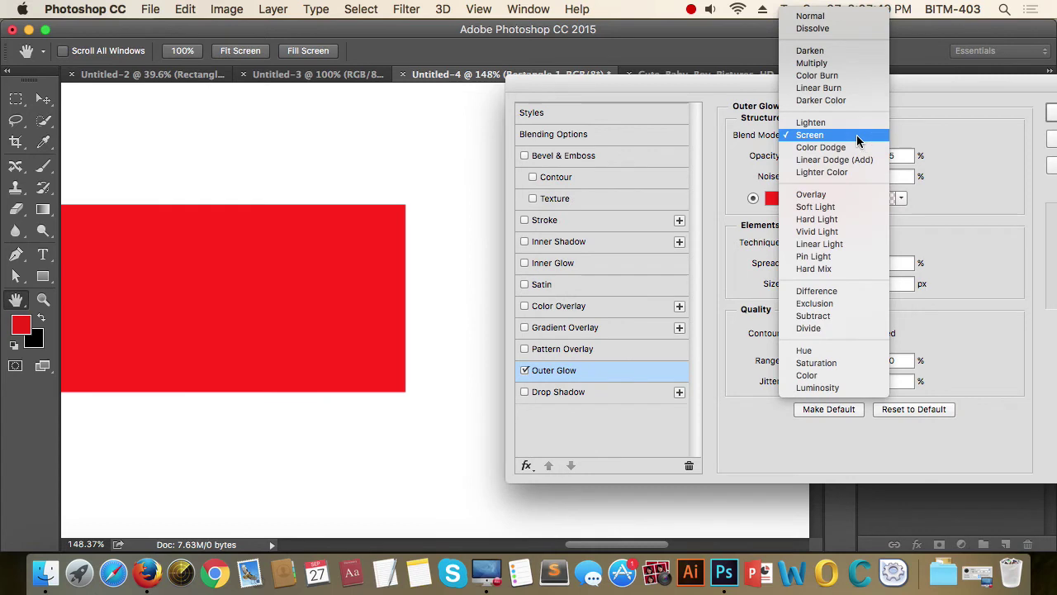
left_click(846, 16)
Recolour the rectangle's outer glow to a strong blue (1200fb).
left_click(776, 199)
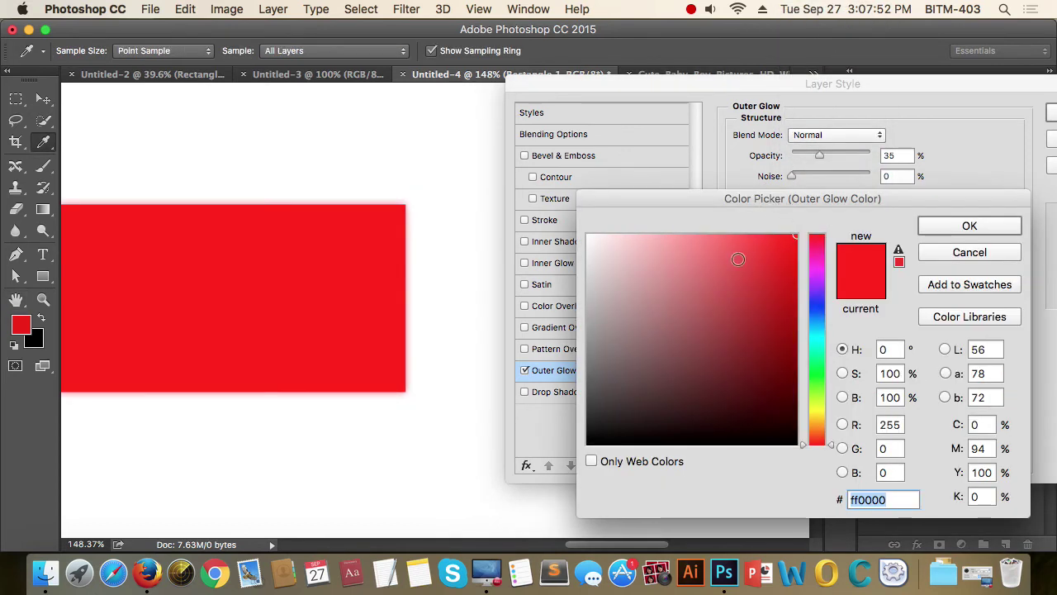
left_click(822, 302)
left_click_drag(780, 247, 825, 233)
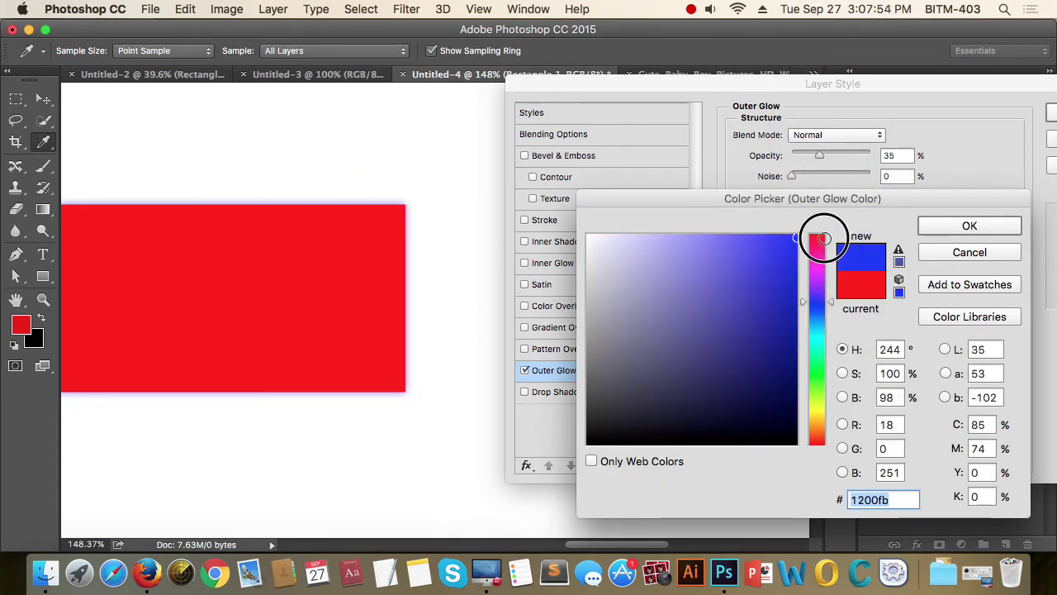
left_click(943, 229)
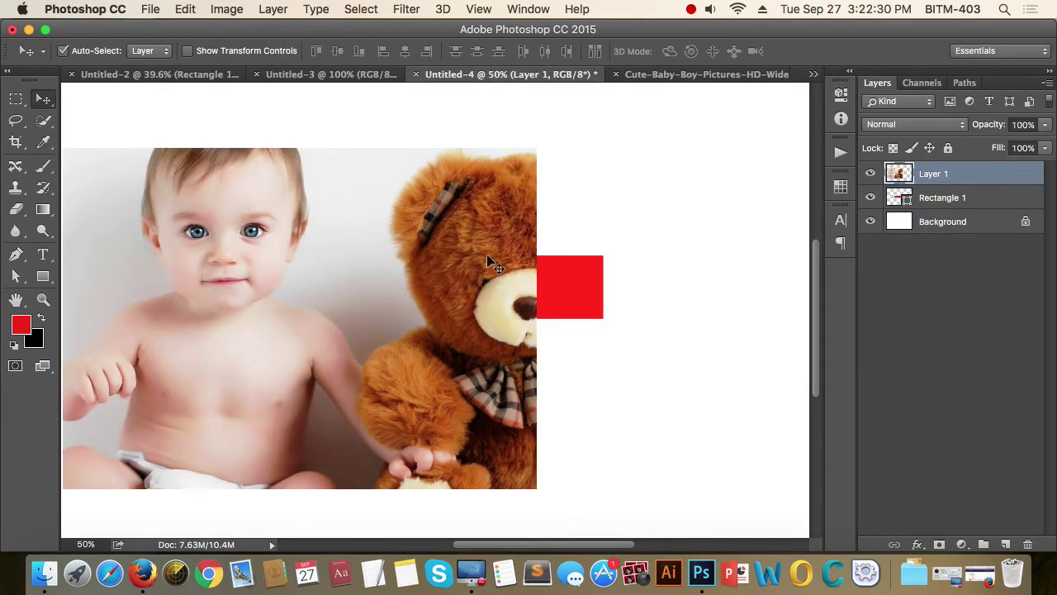
Toggle the visibility of the baby photo layer repeatedly to compare it with the red rectangle beneath.
left_click(873, 174)
left_click(873, 174)
left_click(873, 174)
left_click(873, 175)
left_click(872, 174)
left_click(871, 174)
Move the baby photo to cover the red rectangle completely, and check the overlap by hiding and showing the photo layer.
left_click_drag(446, 223, 537, 212)
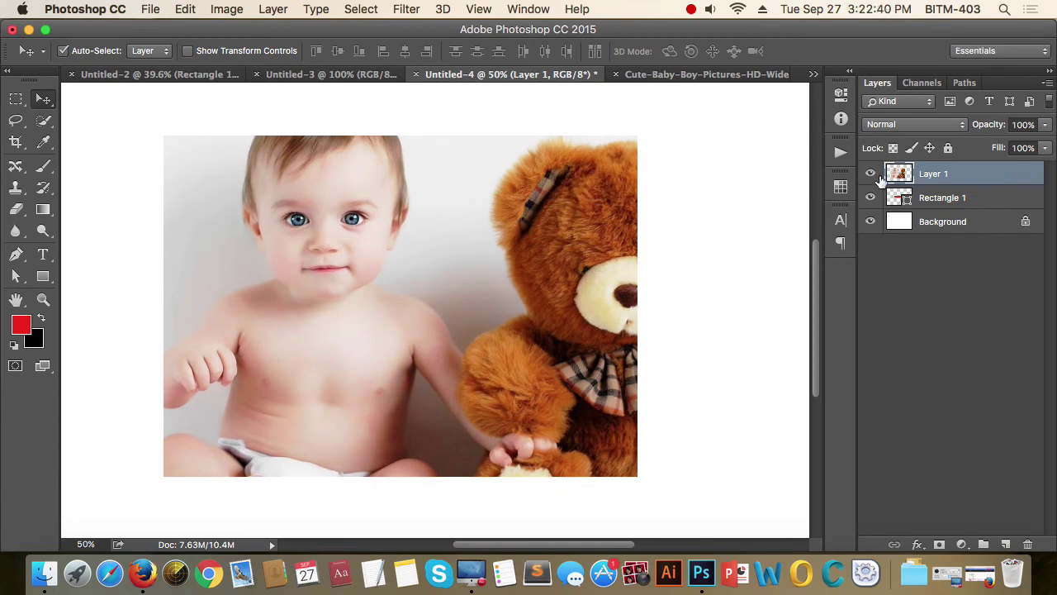
left_click(872, 174)
left_click(872, 175)
left_click(871, 174)
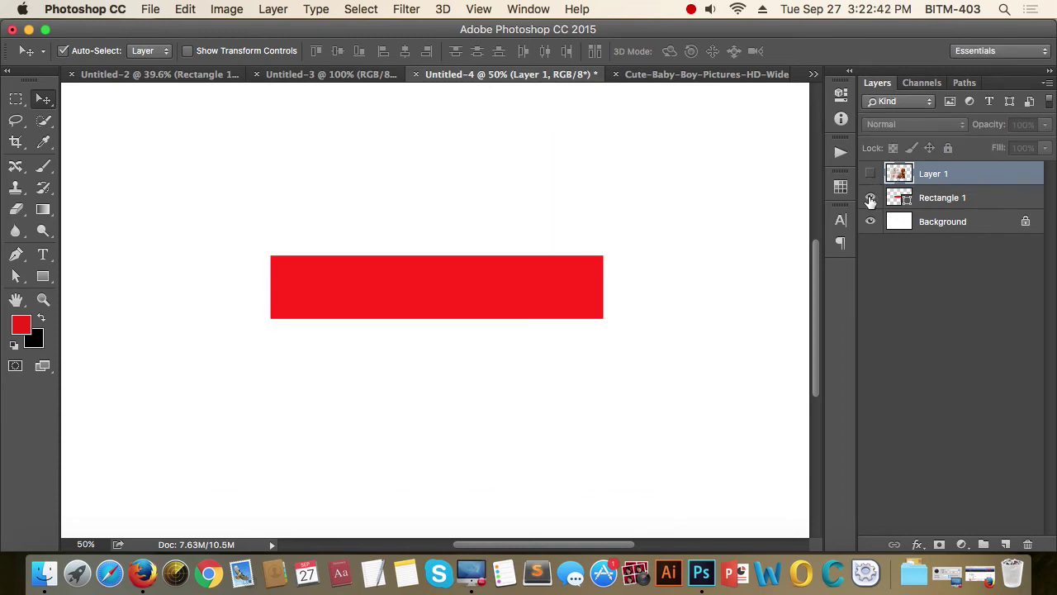
left_click(872, 174)
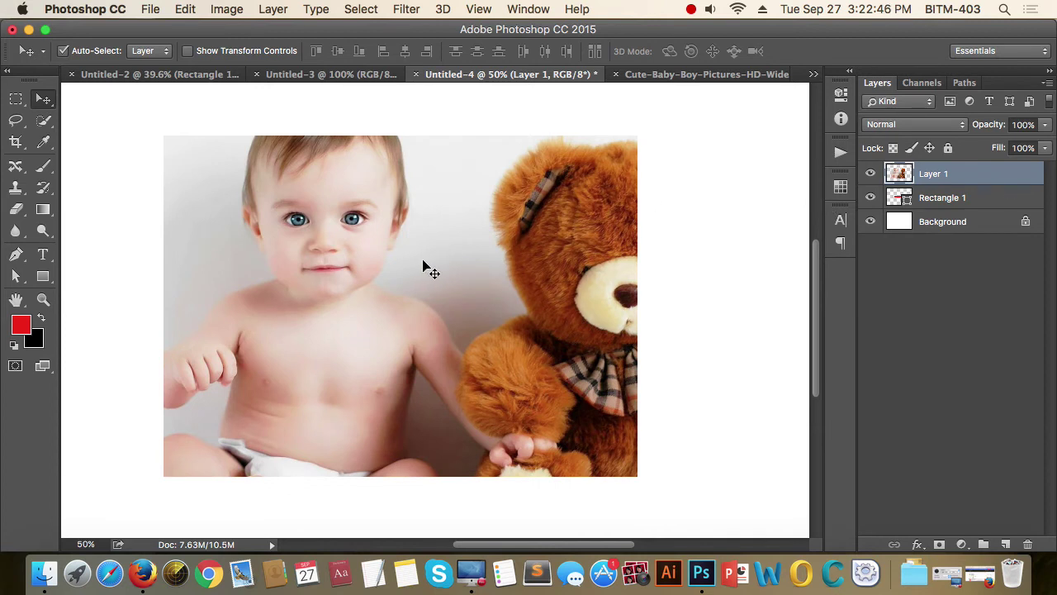
left_click(871, 173)
left_click(871, 174)
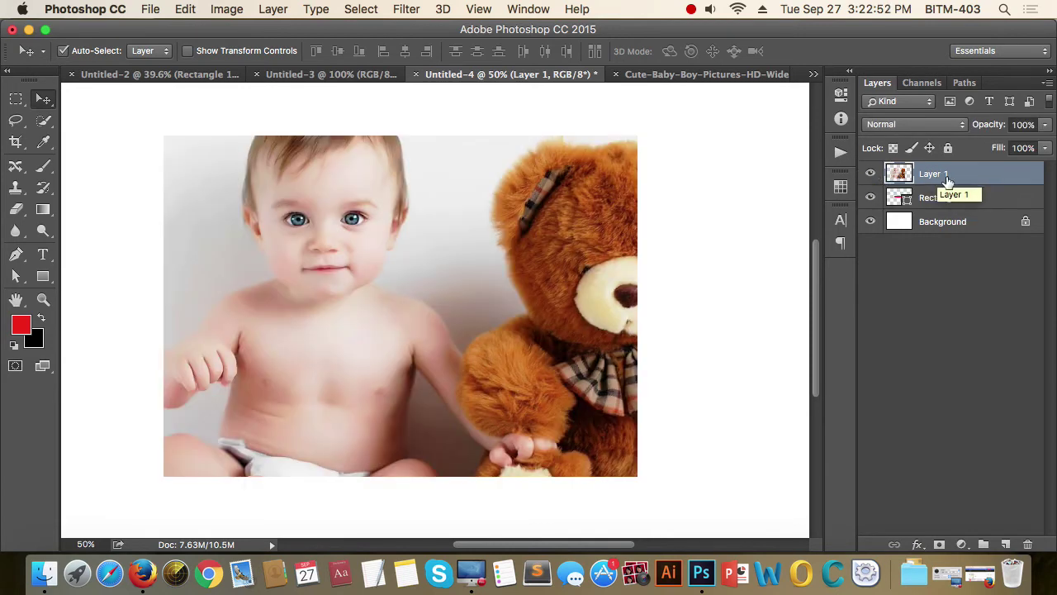
Create a clipping mask from the photo onto the rectangle and shift the photo down to frame the baby's eyes.
left_click(272, 10)
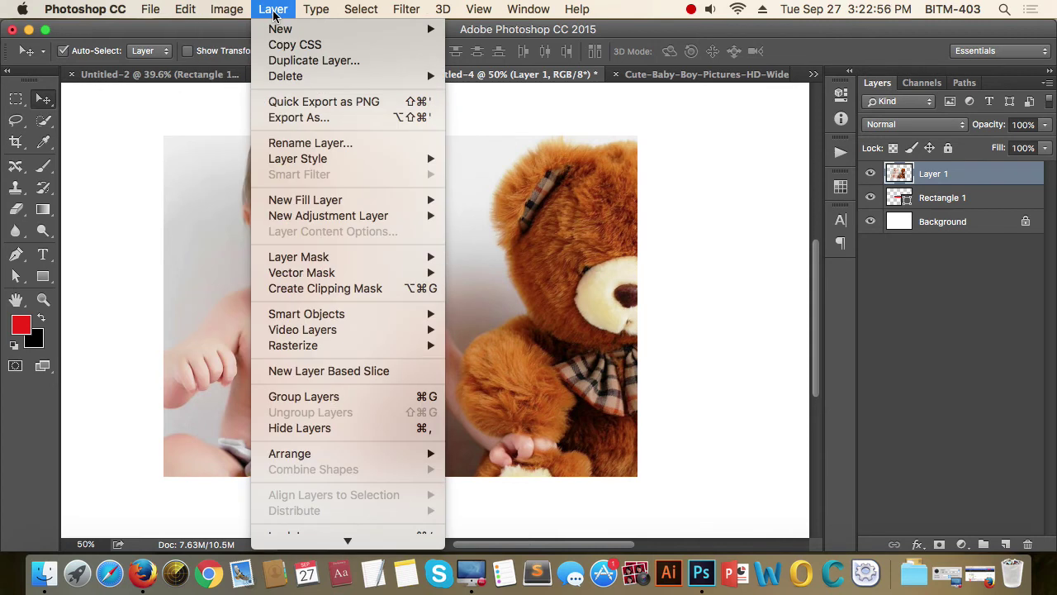
left_click(310, 296)
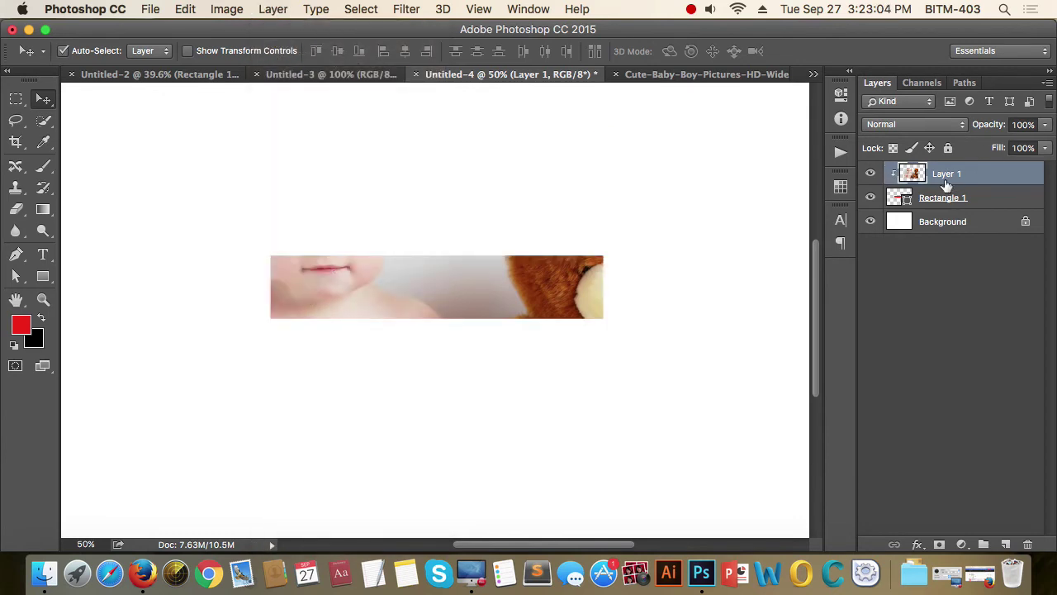
key("super")
left_click_drag(481, 285, 492, 339)
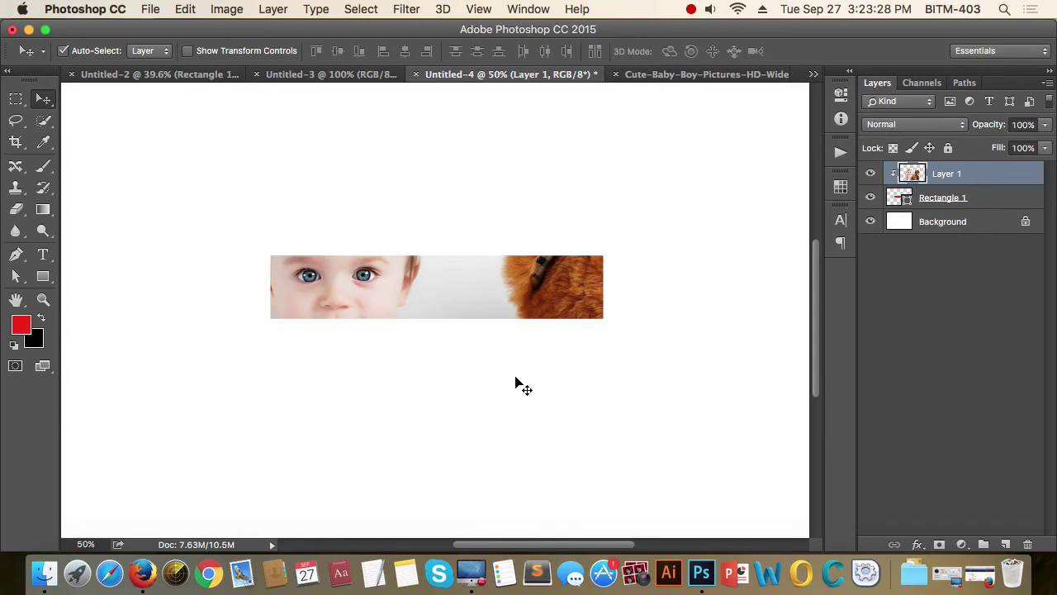
left_click_drag(531, 276, 538, 295)
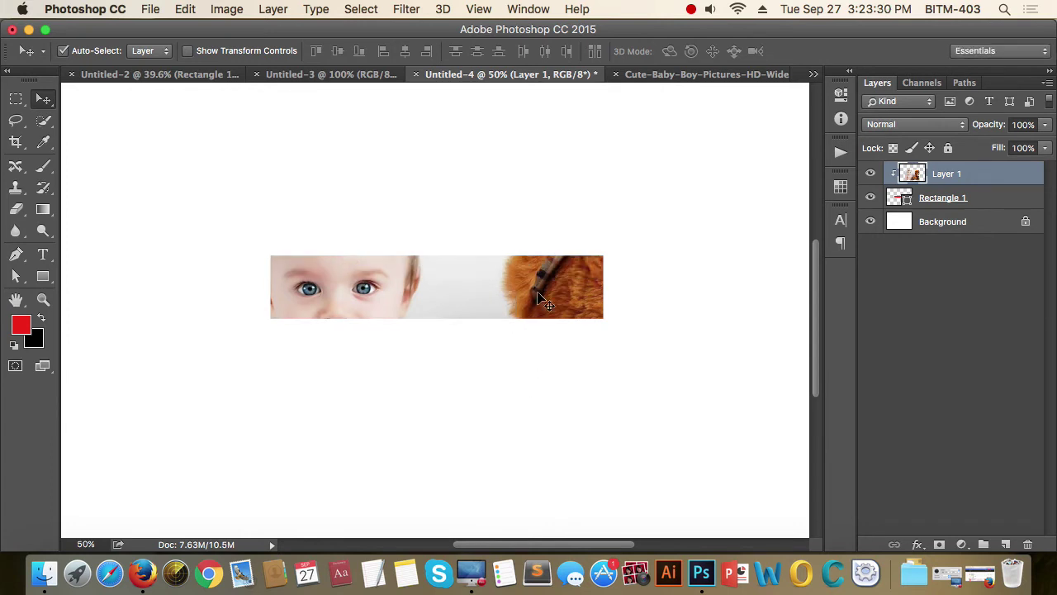
Reposition the clipped photo with Free Transform to X 1000 px, Y 849 px and apply the transformation.
key("super")
key("super+t")
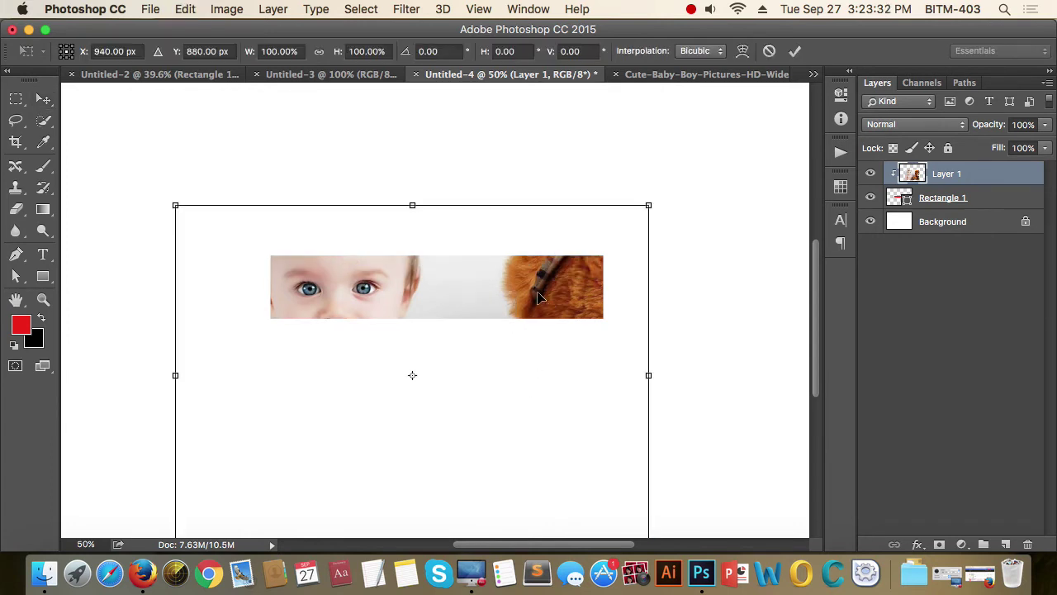
key("shift+Up")
key("shift+Up")
key("shift+Up")
key("shift+Up")
key("shift+Up")
key("shift+Up")
key("shift+Up")
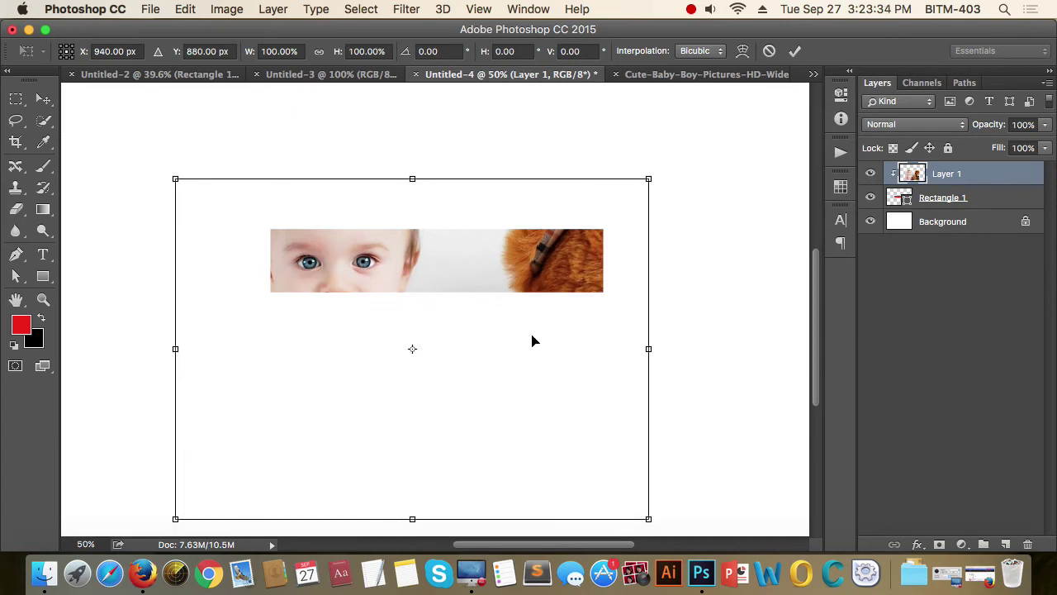
left_click_drag(530, 371, 556, 356)
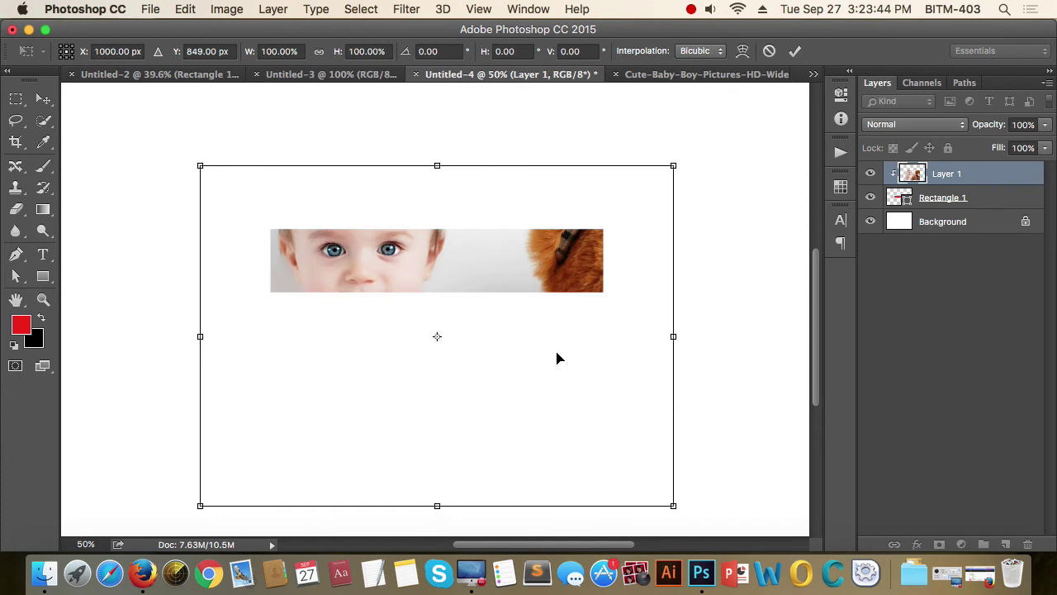
key("Return")
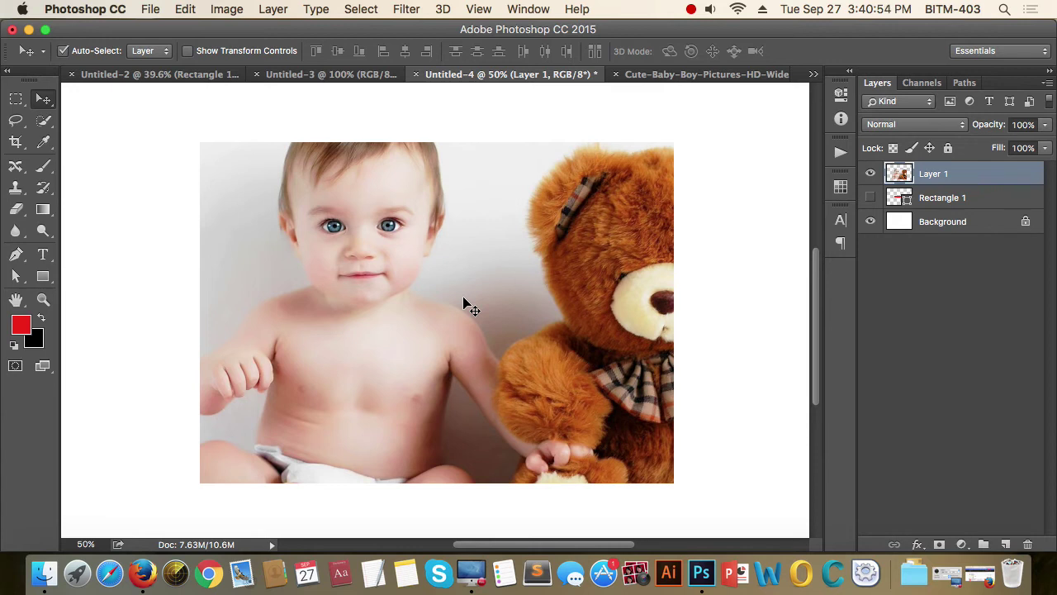
Add a layer mask to the baby photo layer and activate the Eraser tool with the mask selected.
left_click(939, 545)
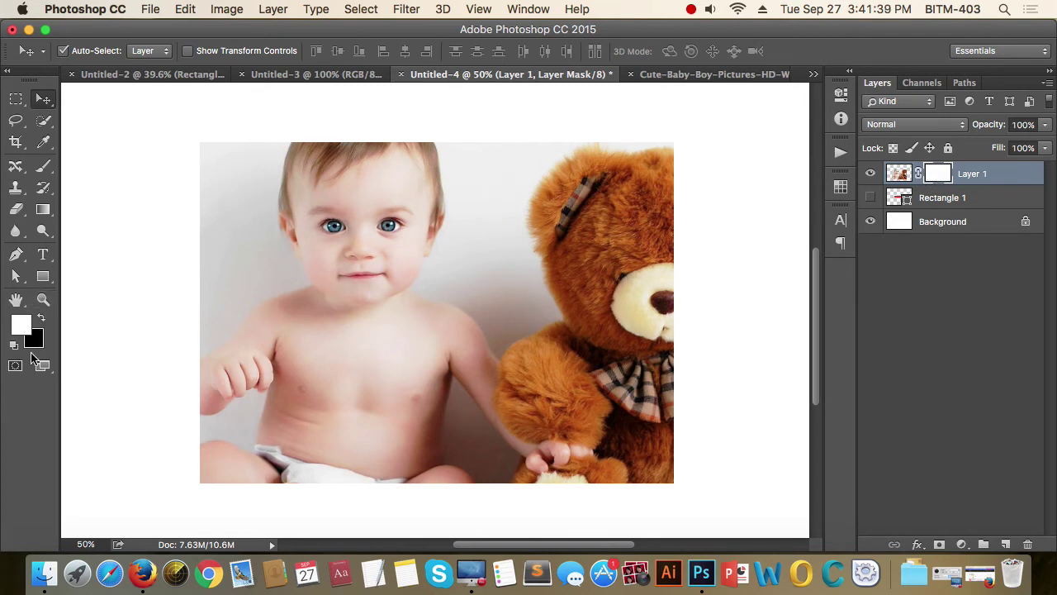
left_click(899, 175)
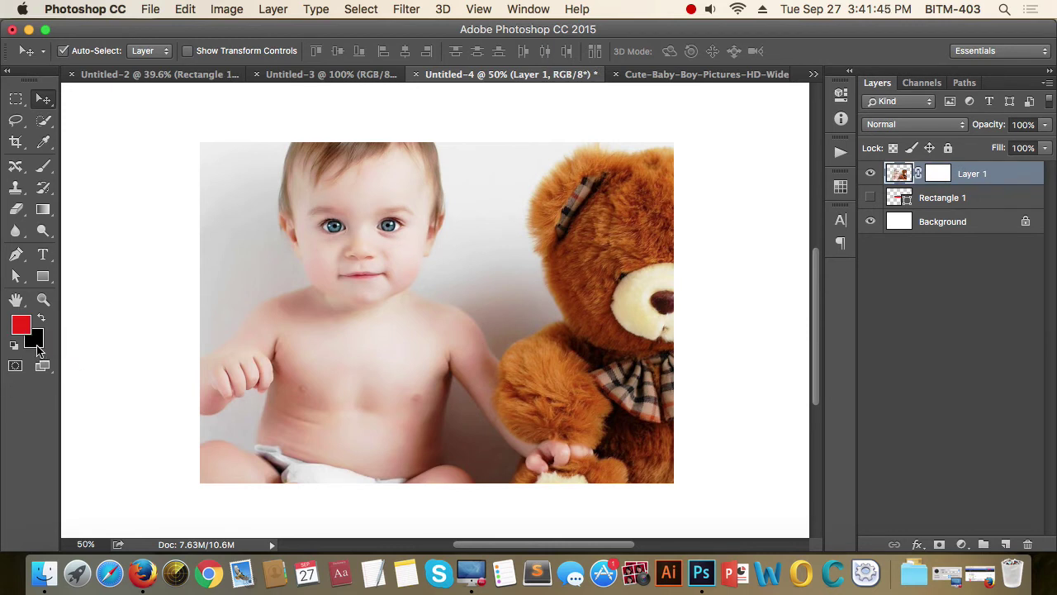
left_click(935, 175)
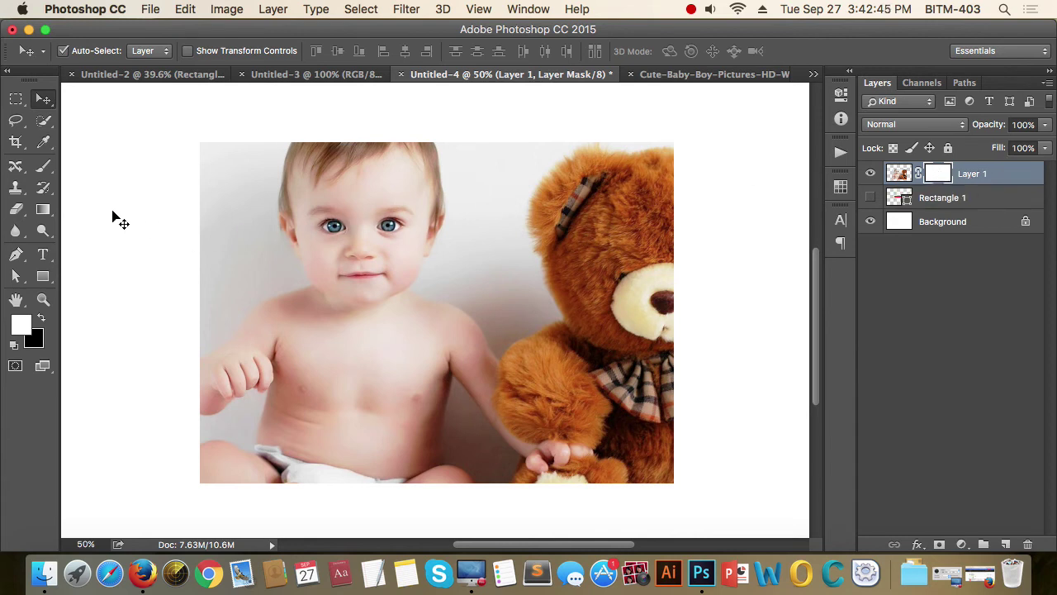
left_click(18, 211)
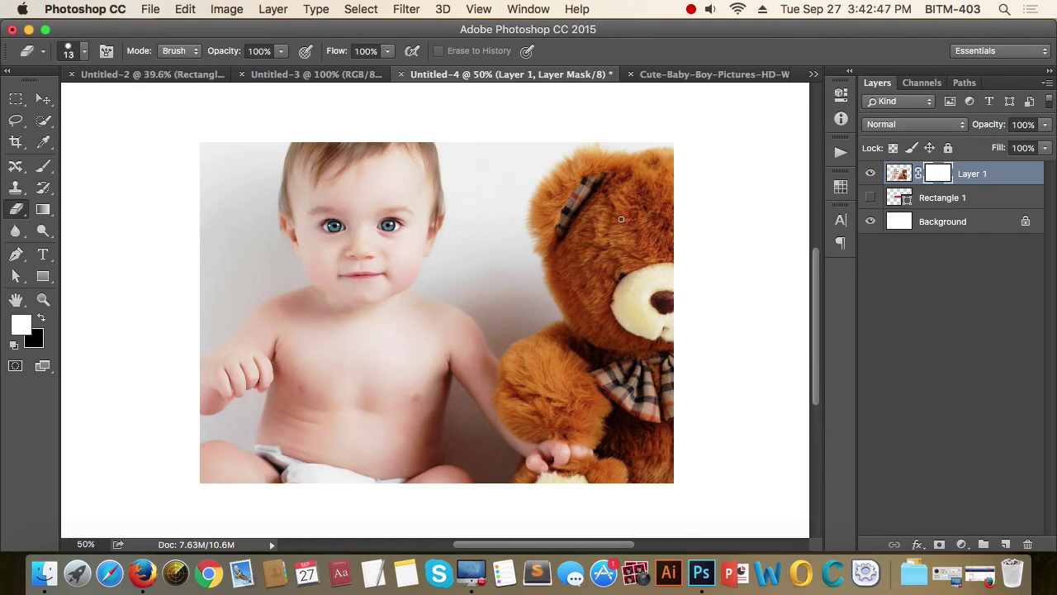
Enlarge the eraser to 300 px and erase the teddy bear from the photo through the layer mask.
key("bracketright")
key("bracketright")
key("bracketright")
key("bracketright")
key("bracketright")
key("bracketright")
key("bracketright")
key("bracketright")
key("bracketright")
key("bracketright")
key("bracketright")
key("bracketright")
key("bracketright")
key("bracketright")
key("bracketright")
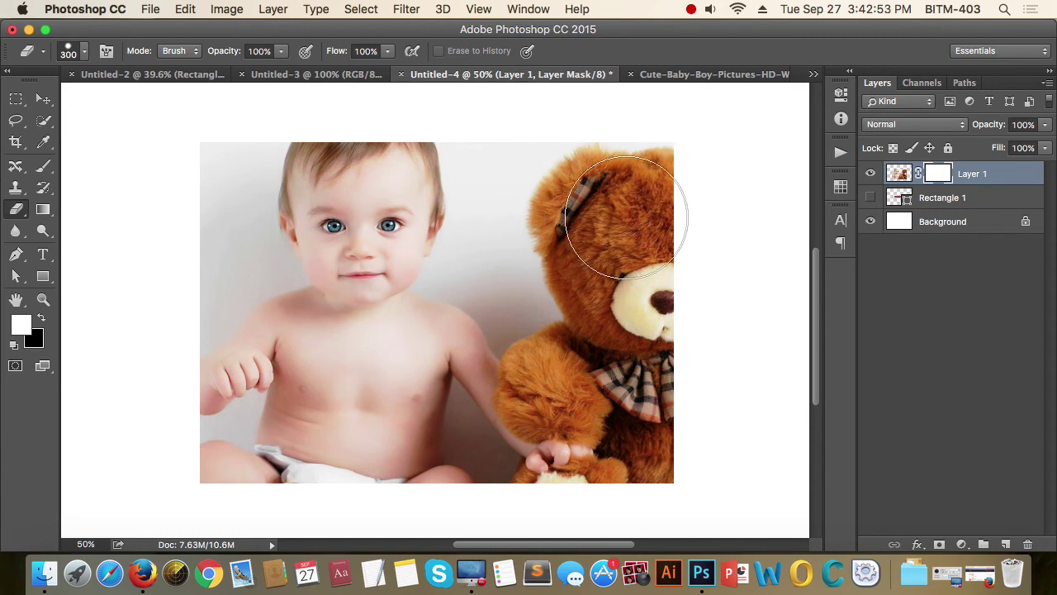
key("bracketright")
key("bracketleft")
key("bracketleft")
key("bracketleft")
key("bracketright")
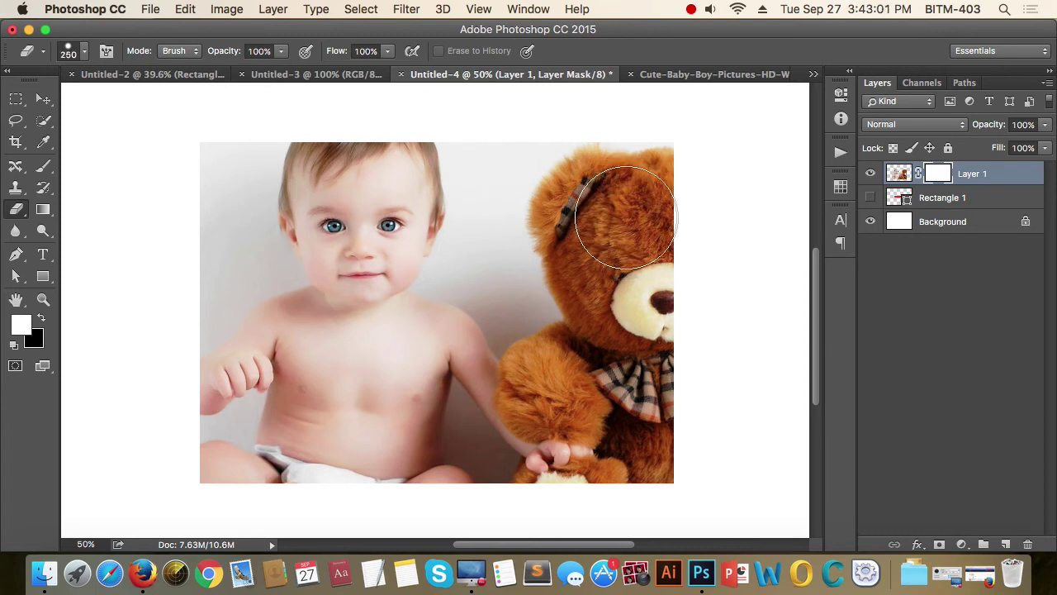
key("bracketright")
mouse_move(637, 165)
left_mouse_down()
mouse_move(605, 183)
mouse_move(591, 215)
mouse_move(602, 243)
mouse_move(644, 278)
mouse_move(617, 313)
mouse_move(566, 246)
mouse_move(635, 344)
mouse_move(651, 437)
mouse_move(599, 402)
mouse_move(539, 386)
mouse_move(549, 438)
mouse_move(509, 453)
mouse_move(475, 442)
mouse_move(525, 348)
mouse_move(519, 271)
mouse_move(541, 165)
left_mouse_up()
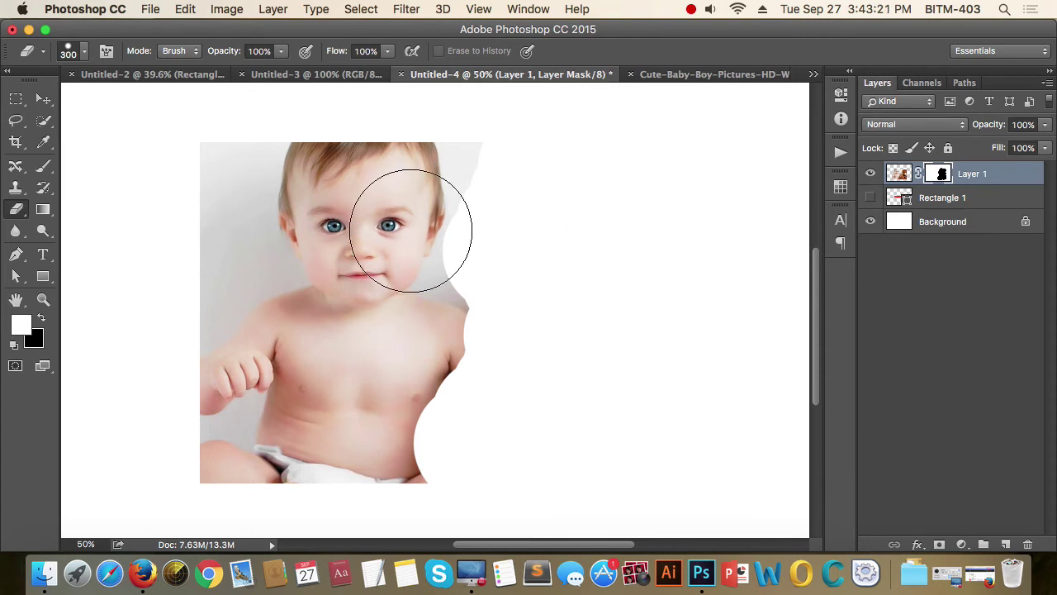
Set the eraser hardness to 0%, reduce its size to 100 px, and softly fade the photo's edges around the baby on the mask.
left_click(76, 51)
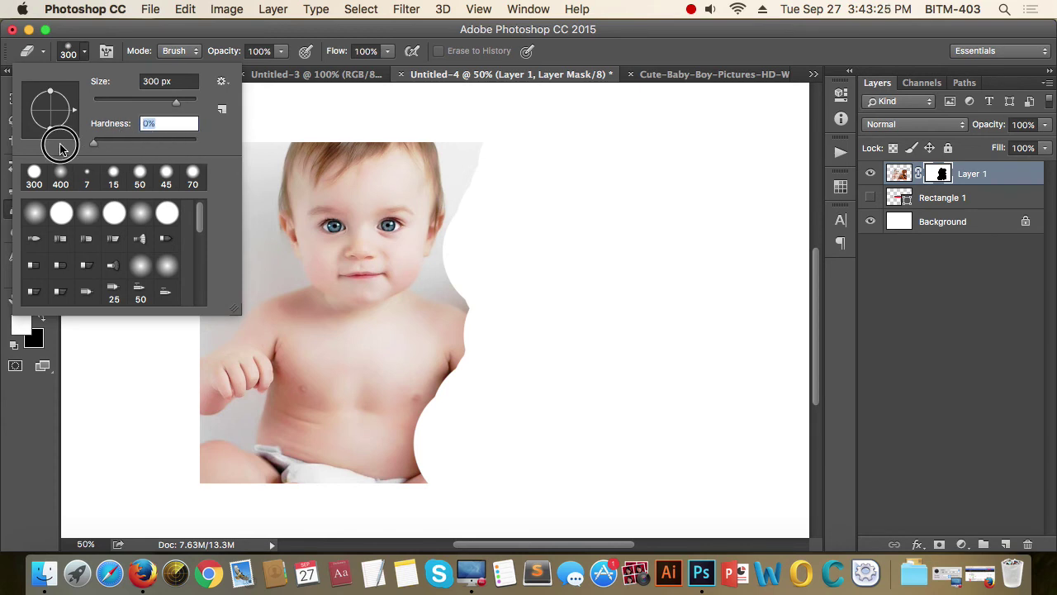
left_click(622, 147)
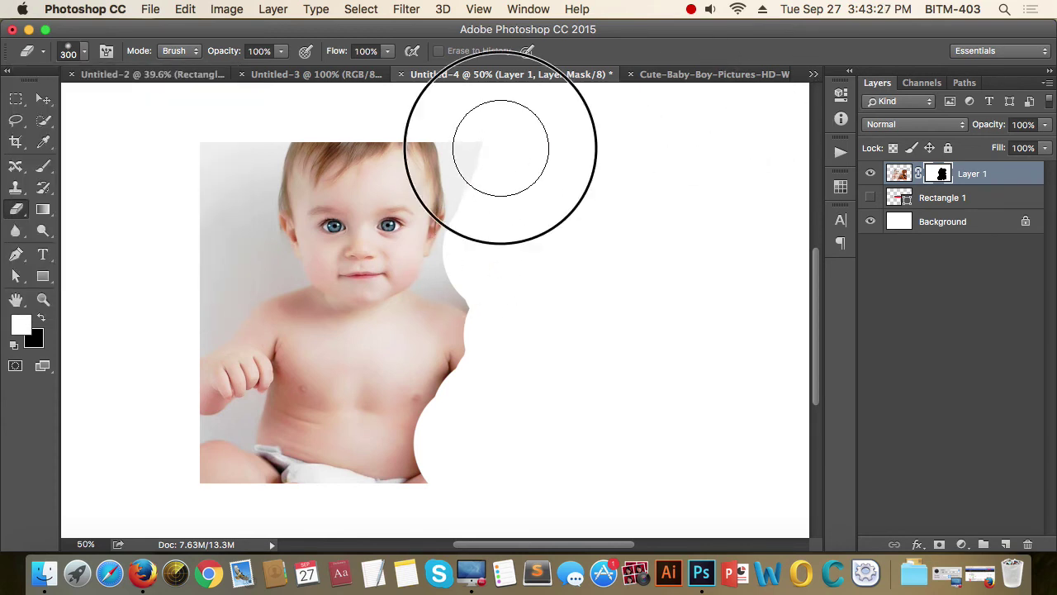
left_click_drag(500, 142, 517, 161)
key("bracketleft")
key("bracketleft")
key("bracketleft")
key("bracketleft")
key("bracketleft")
key("bracketleft")
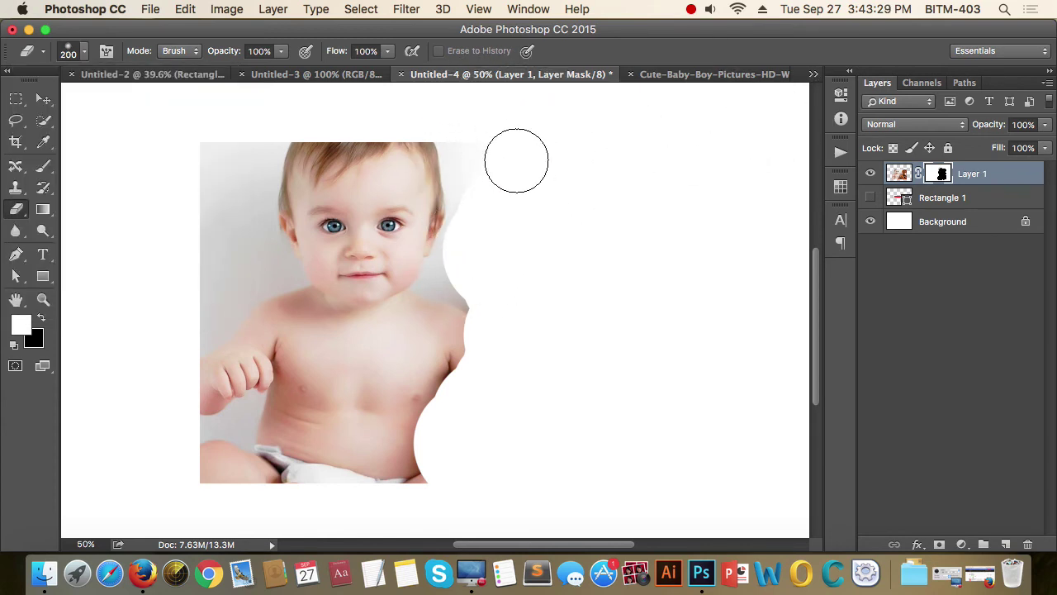
left_click(474, 158)
mouse_move(470, 155)
left_mouse_down()
mouse_move(455, 144)
mouse_move(465, 220)
left_mouse_up()
mouse_move(462, 274)
left_mouse_down()
mouse_move(458, 231)
mouse_move(468, 333)
mouse_move(453, 402)
mouse_move(433, 426)
mouse_move(456, 299)
mouse_move(410, 495)
mouse_move(430, 452)
mouse_move(379, 499)
mouse_move(431, 455)
mouse_move(382, 489)
mouse_move(339, 497)
mouse_move(389, 495)
mouse_move(193, 489)
mouse_move(435, 480)
mouse_move(321, 490)
mouse_move(221, 479)
mouse_move(330, 479)
mouse_move(419, 437)
left_mouse_up()
mouse_move(457, 244)
left_mouse_down()
mouse_move(447, 311)
mouse_move(452, 249)
mouse_move(448, 278)
left_mouse_up()
mouse_move(387, 122)
left_mouse_down()
mouse_move(464, 151)
mouse_move(409, 132)
mouse_move(461, 161)
mouse_move(371, 129)
mouse_move(251, 124)
mouse_move(474, 151)
mouse_move(364, 130)
mouse_move(194, 123)
mouse_move(327, 134)
mouse_move(210, 130)
mouse_move(450, 166)
left_mouse_up()
left_click(449, 173)
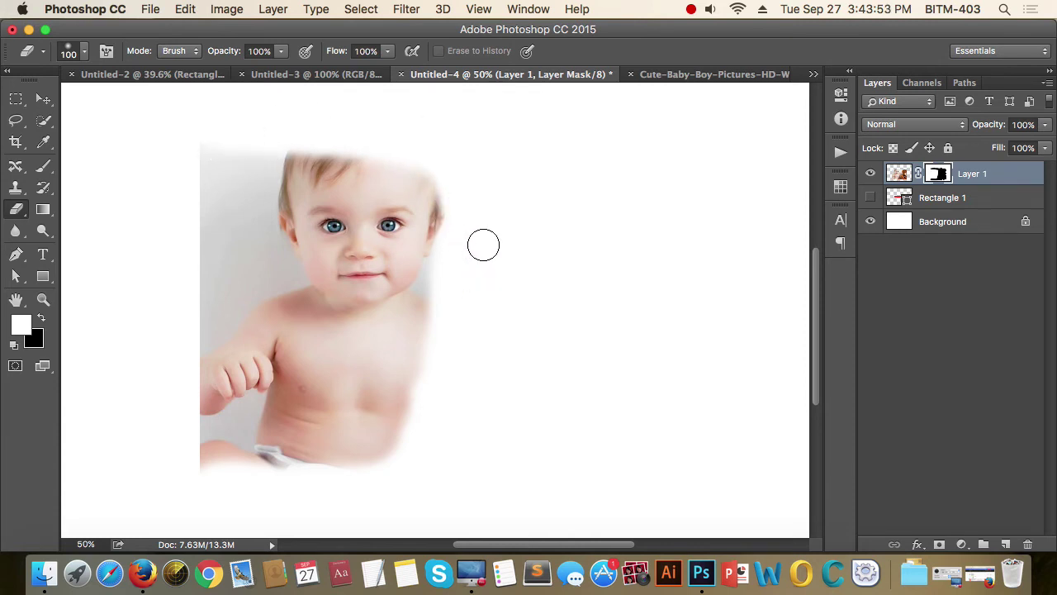
left_click(455, 203)
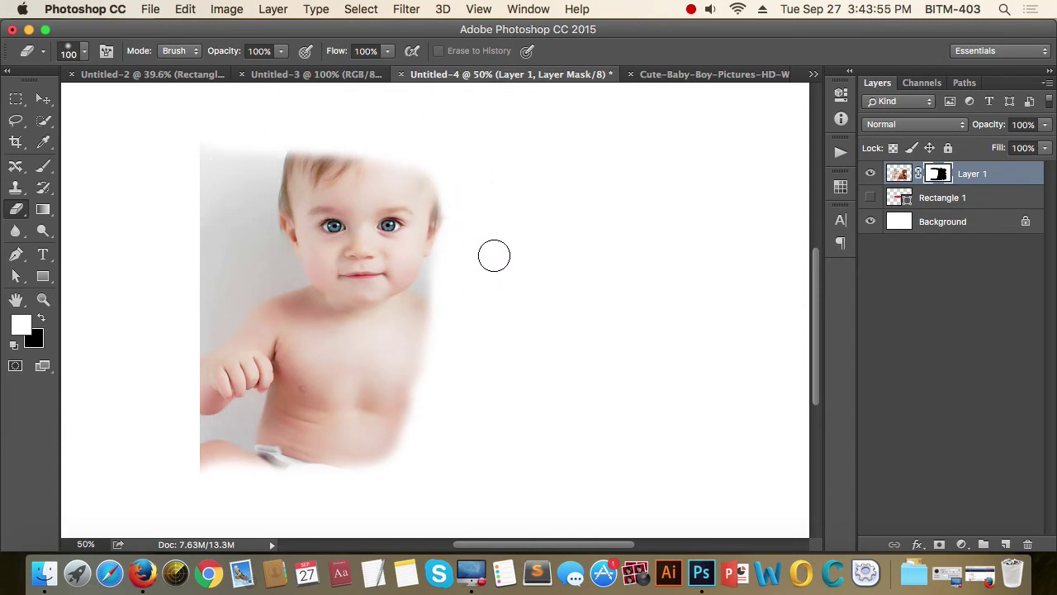
Disable and re-enable the baby photo's layer mask to compare the masked and full image, and view its mask options.
left_click(43, 99)
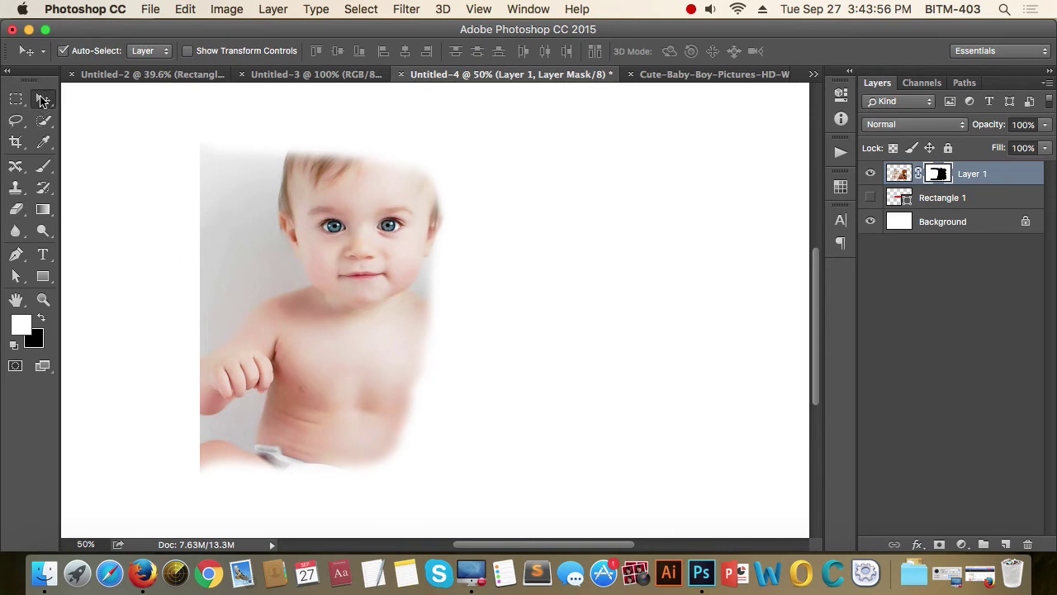
right_click(940, 175)
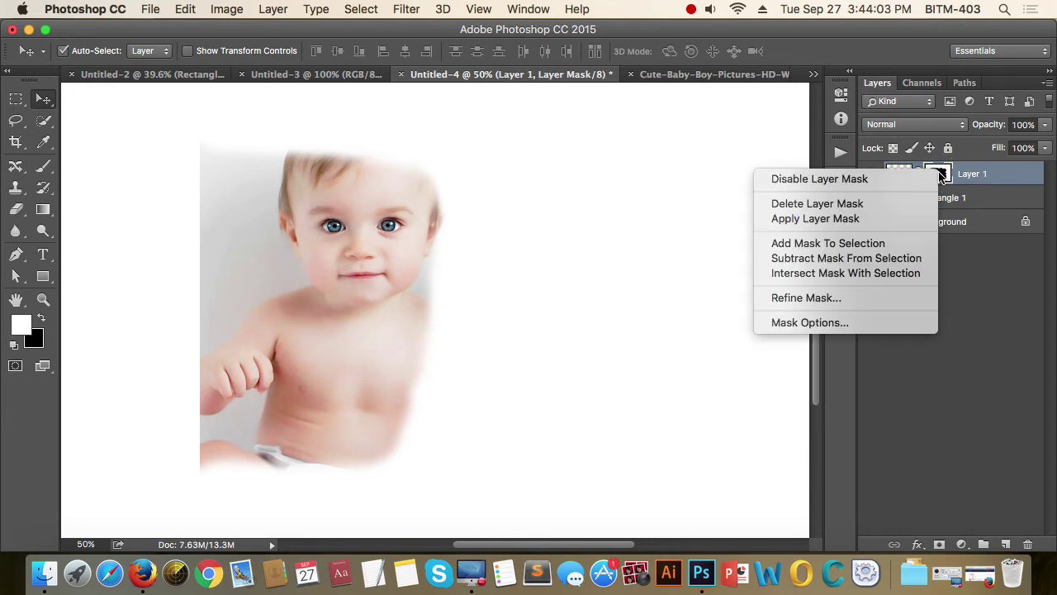
left_click(815, 183)
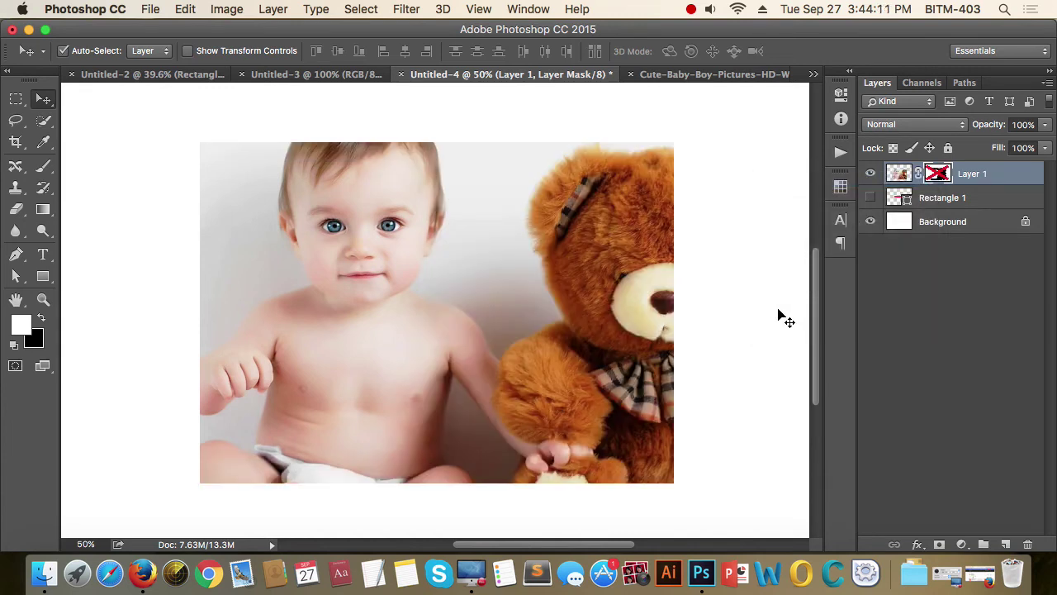
right_click(940, 174)
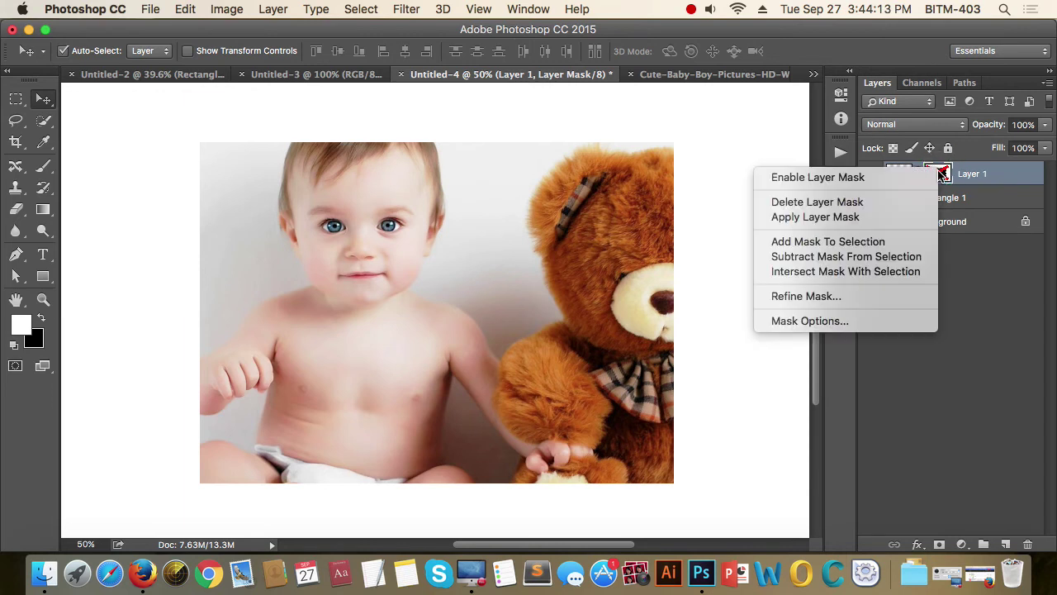
left_click(857, 180)
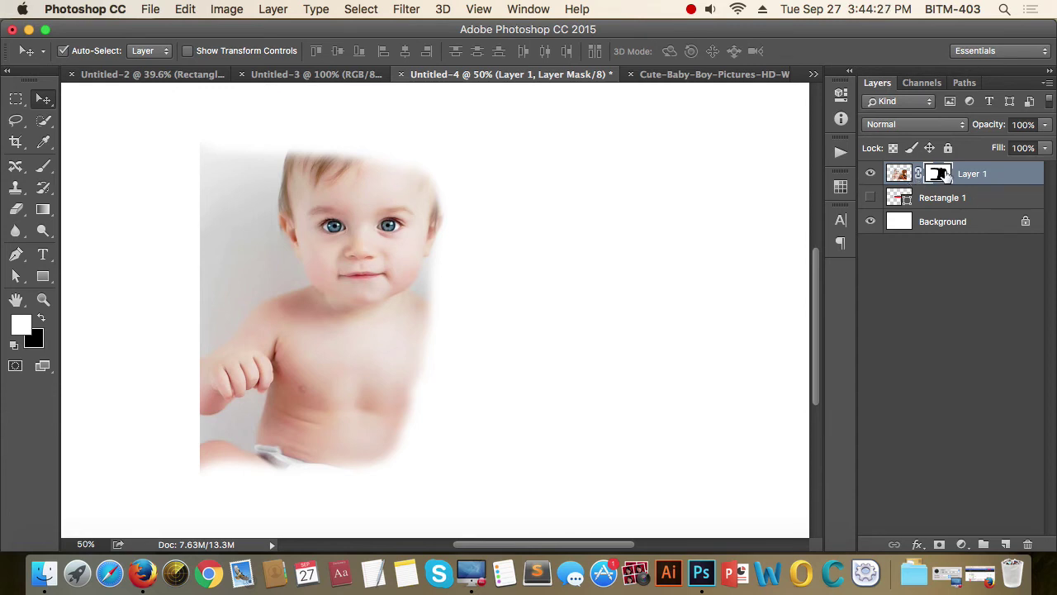
right_click(941, 175)
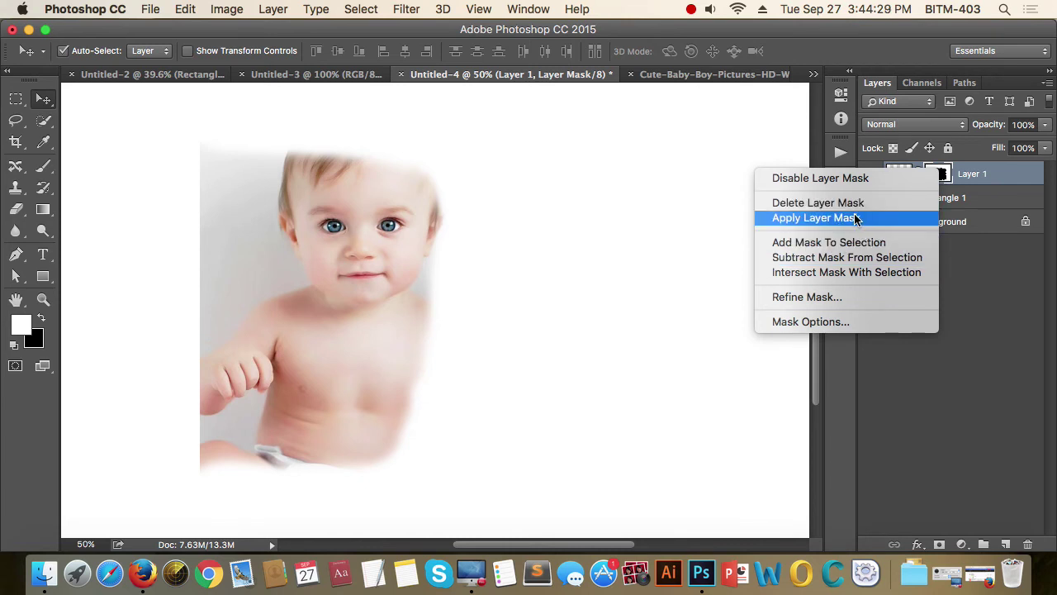
left_click(981, 175)
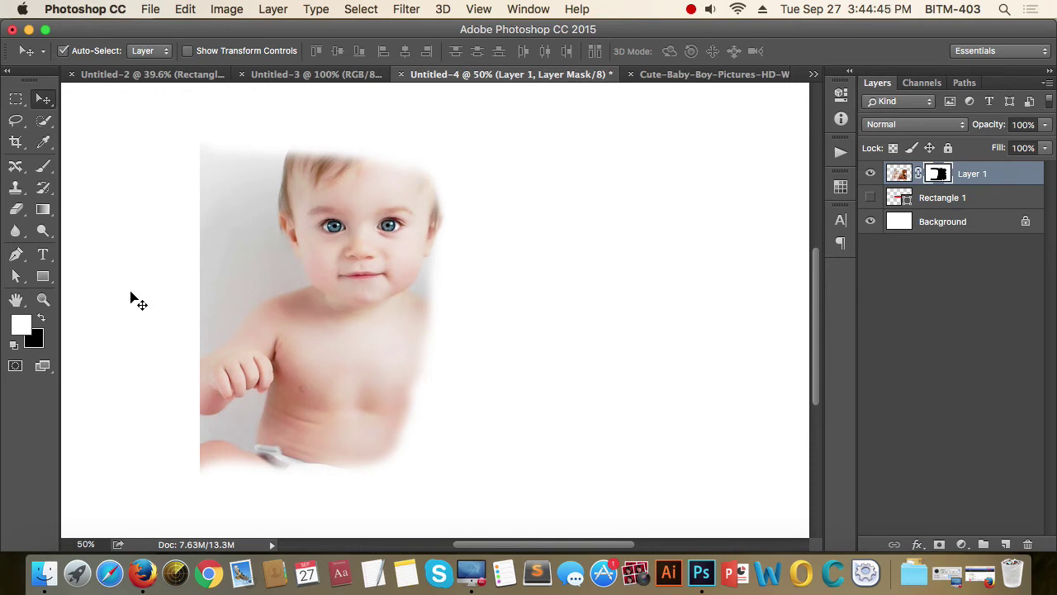
Paint on the mask with a soft white 200 px brush to restore the photo's upper strip, including the top of the teddy bear.
key("e")
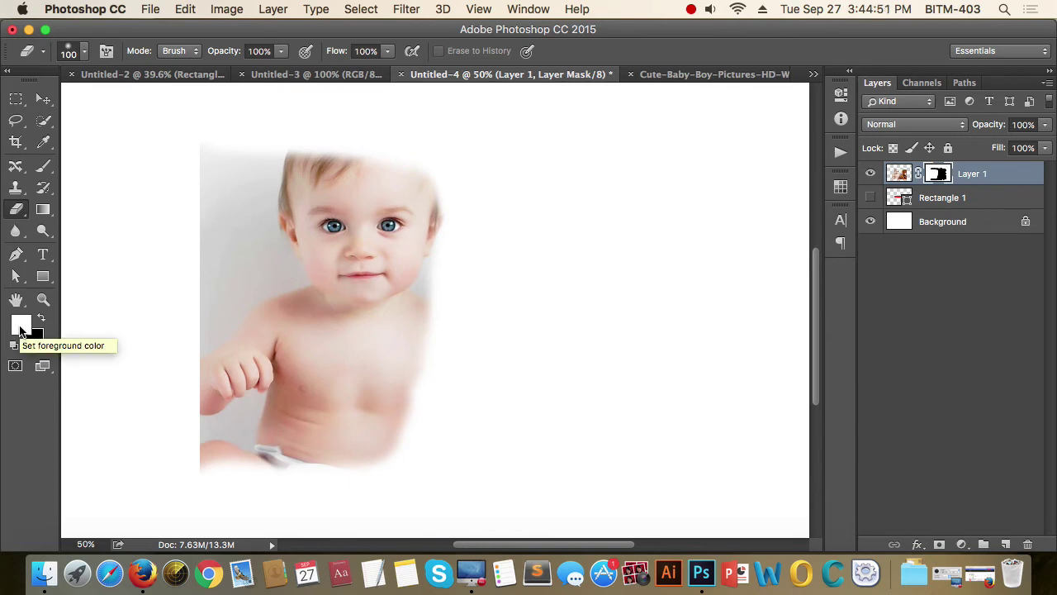
key("b")
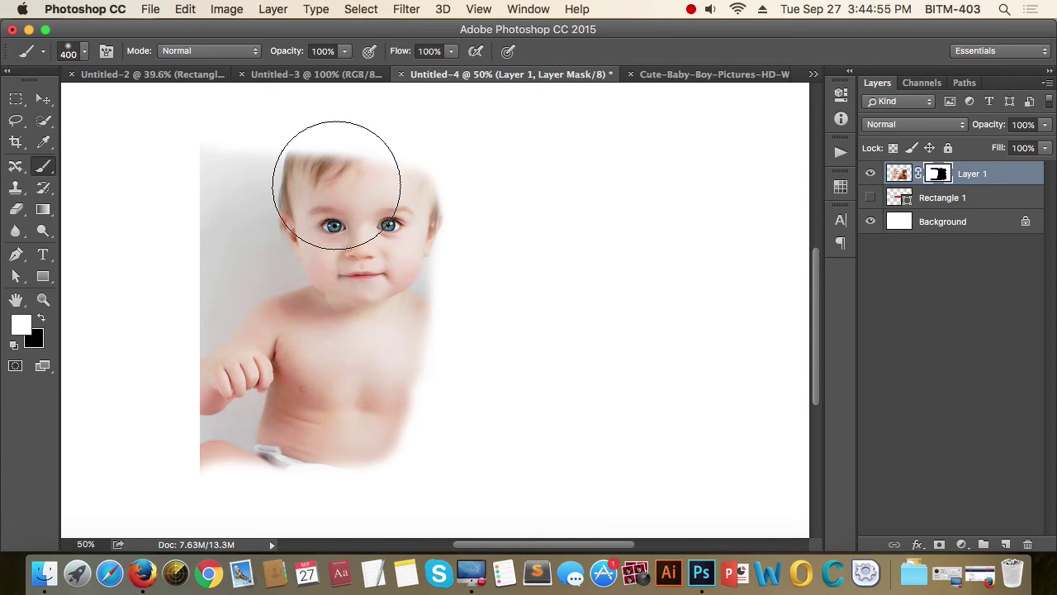
key("bracketleft")
key("bracketleft")
key("bracketleft")
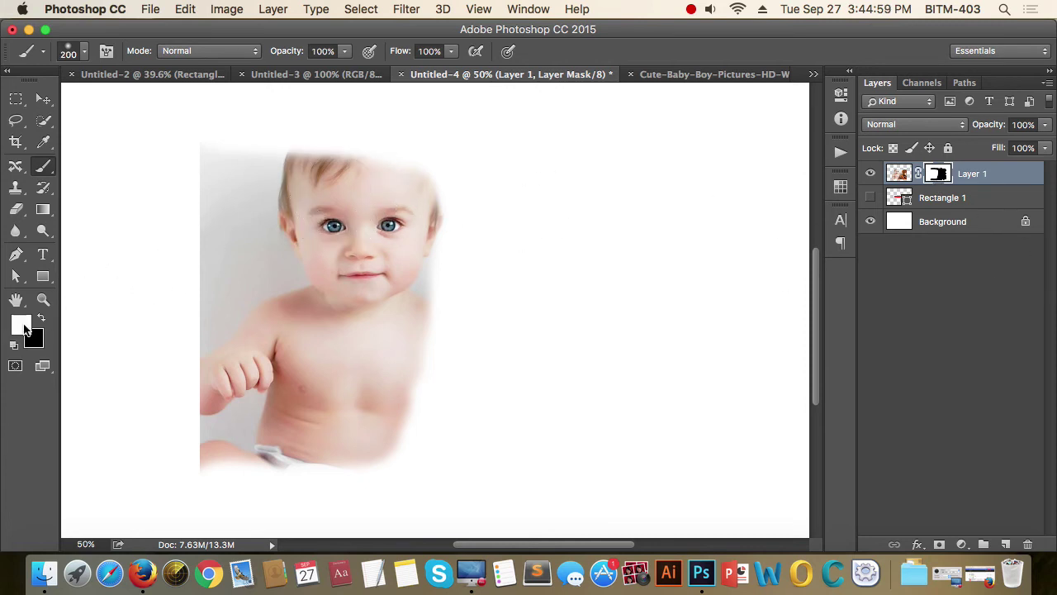
mouse_move(451, 212)
left_mouse_down()
mouse_move(419, 183)
mouse_move(365, 172)
mouse_move(400, 173)
mouse_move(295, 174)
mouse_move(318, 173)
mouse_move(213, 157)
mouse_move(722, 165)
mouse_move(424, 163)
mouse_move(640, 179)
left_mouse_up()
key("bracketleft")
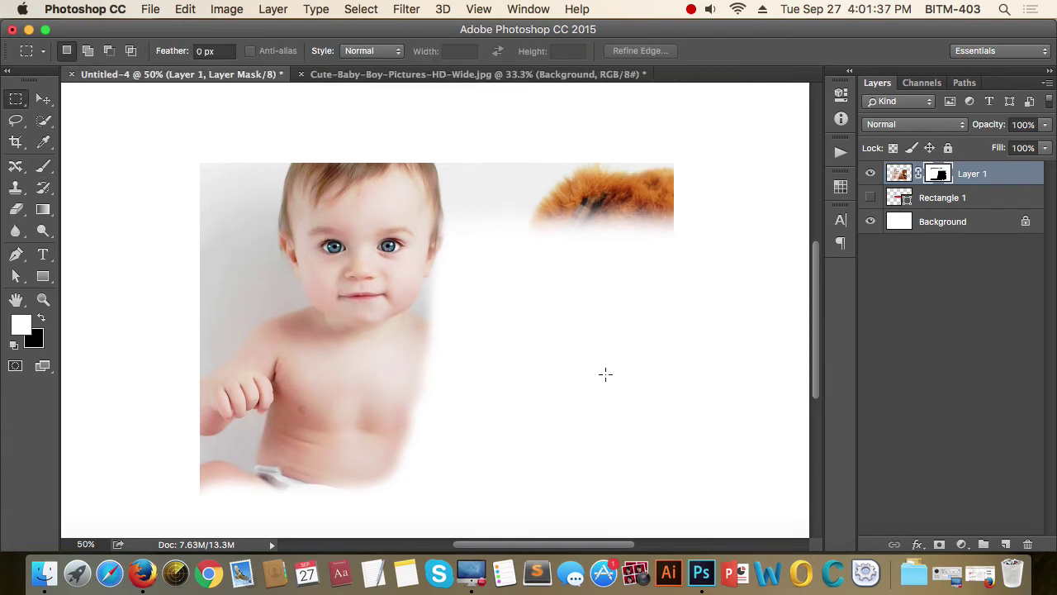
Show the Rectangle 1 layer and reposition the masked baby photo slightly up and to the right over the red rectangle.
left_click(870, 197)
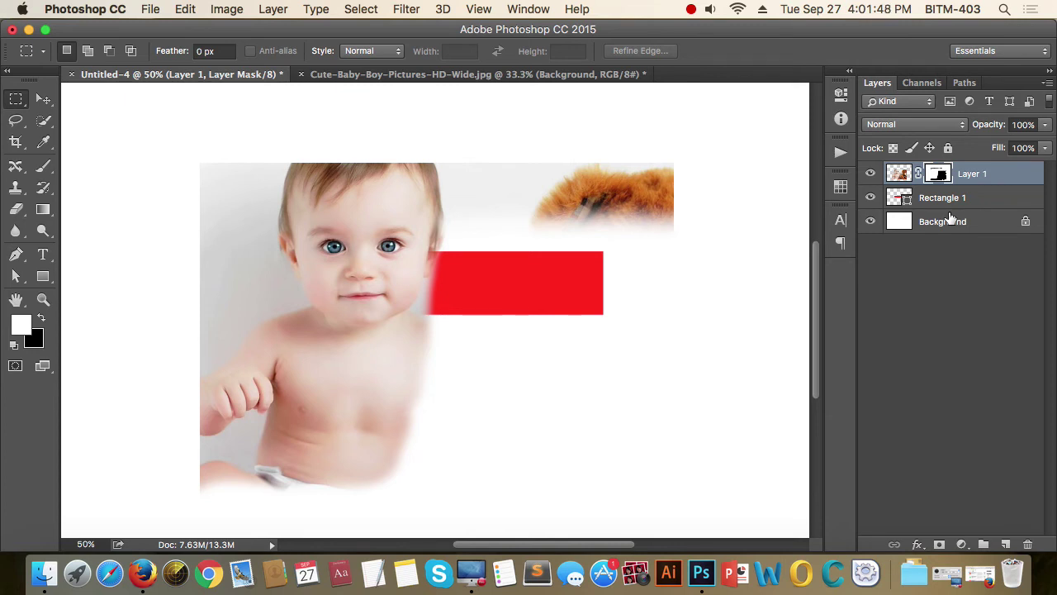
left_click(43, 99)
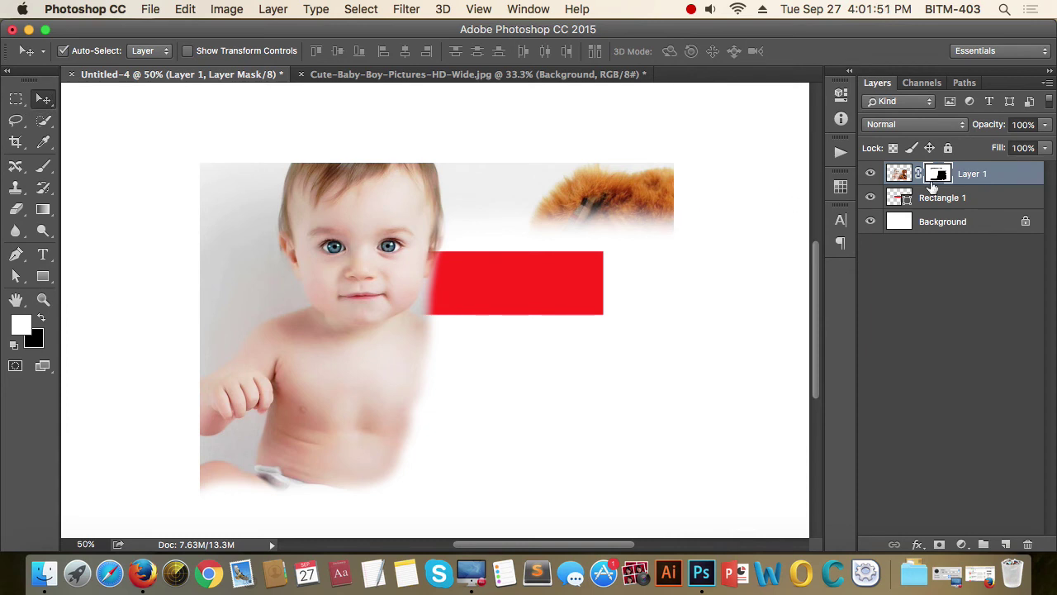
mouse_move(559, 206)
left_mouse_down()
mouse_move(465, 293)
mouse_move(413, 267)
mouse_move(578, 221)
mouse_move(486, 212)
mouse_move(505, 180)
mouse_move(668, 163)
mouse_move(573, 205)
left_mouse_up()
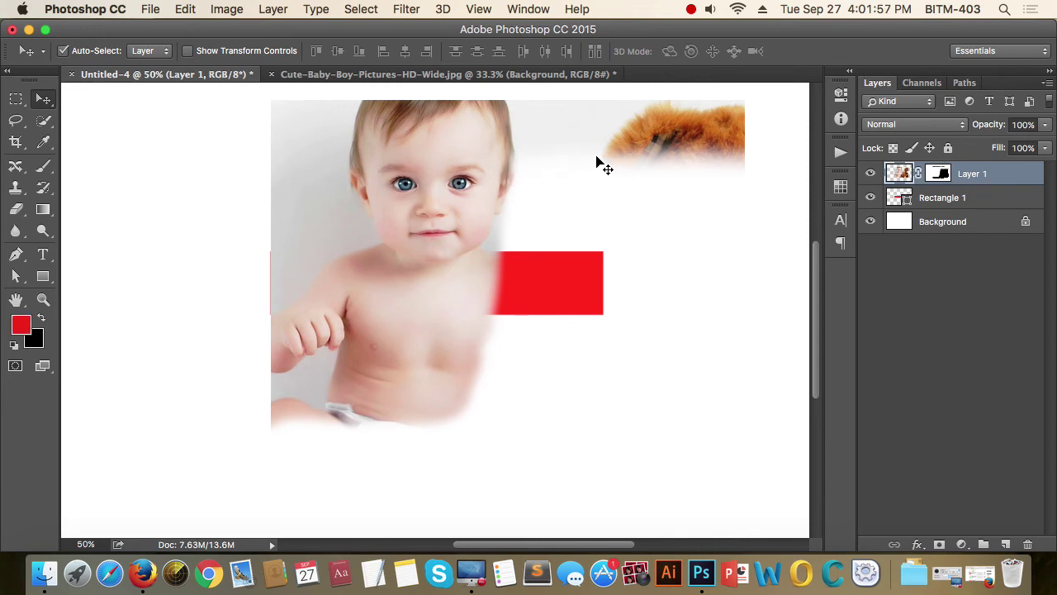
left_click_drag(602, 165, 533, 176)
left_click(917, 173)
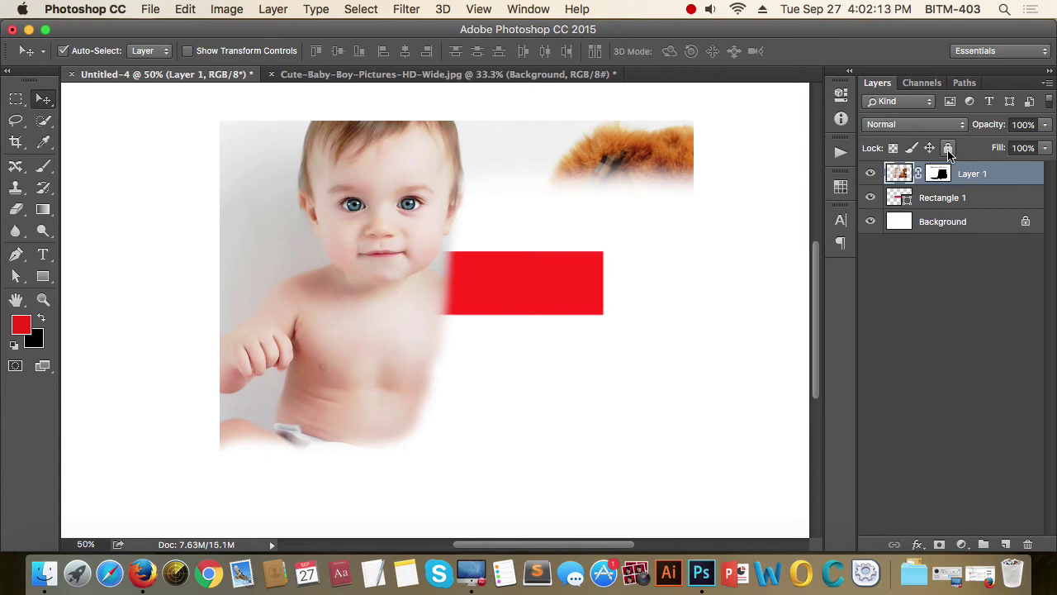
Lock all properties of the baby photo layer and try to move the photo on the canvas with Auto-Select on.
left_click(948, 149)
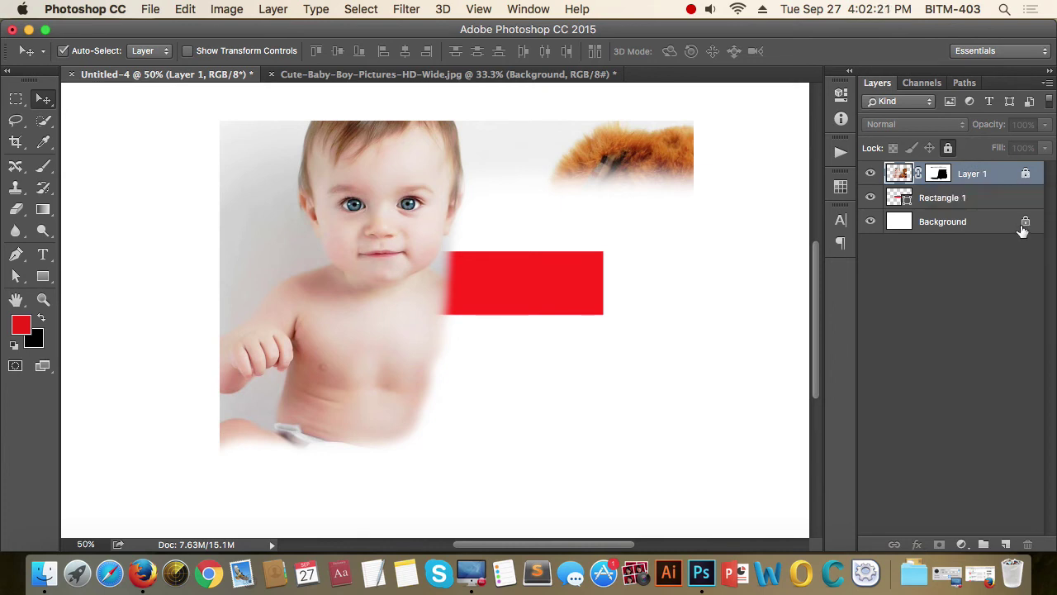
left_click(957, 202)
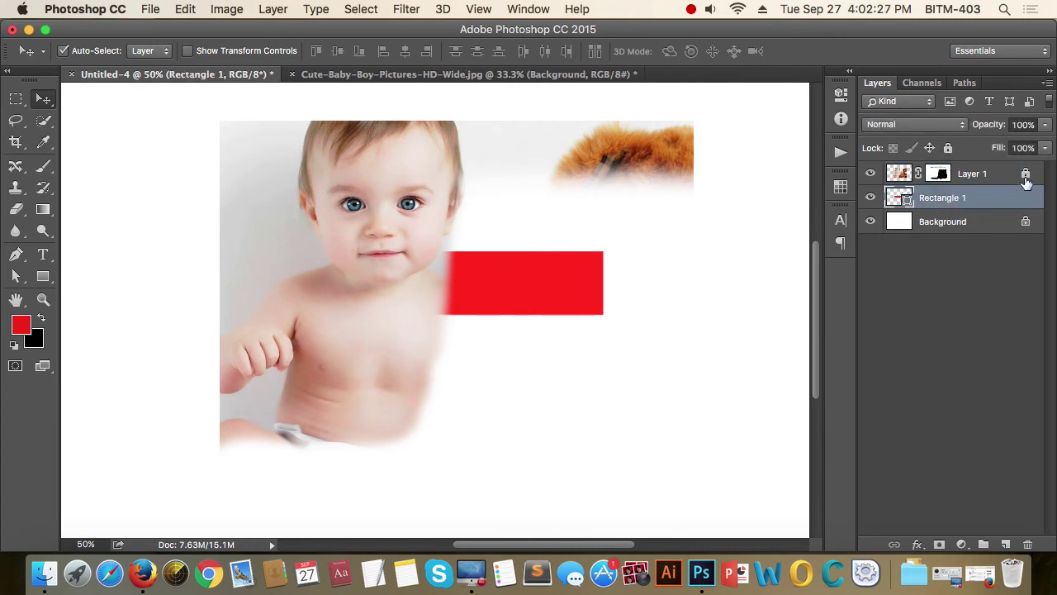
left_click(986, 174)
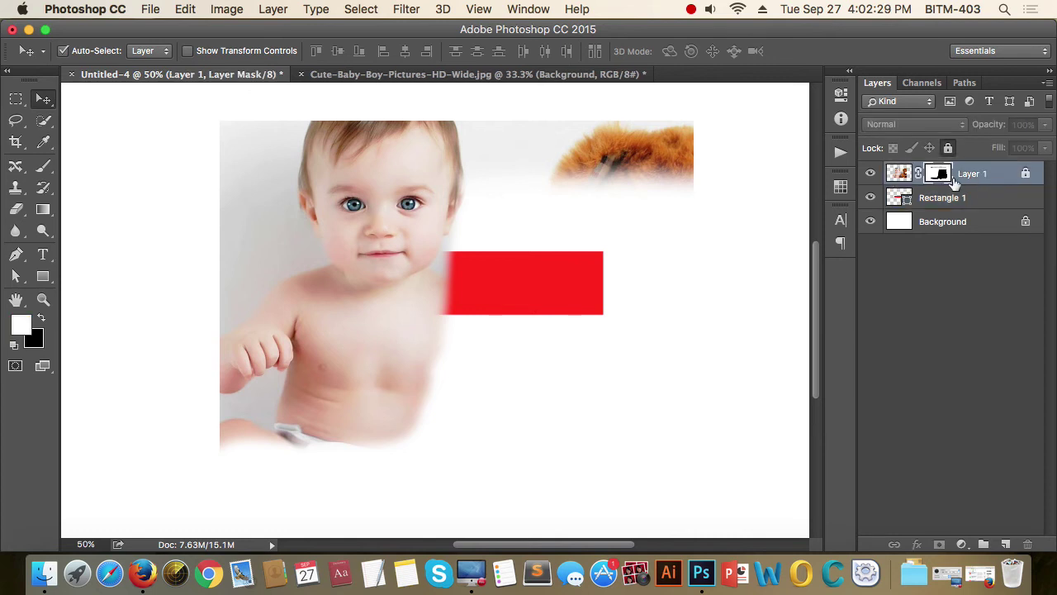
left_click(413, 169)
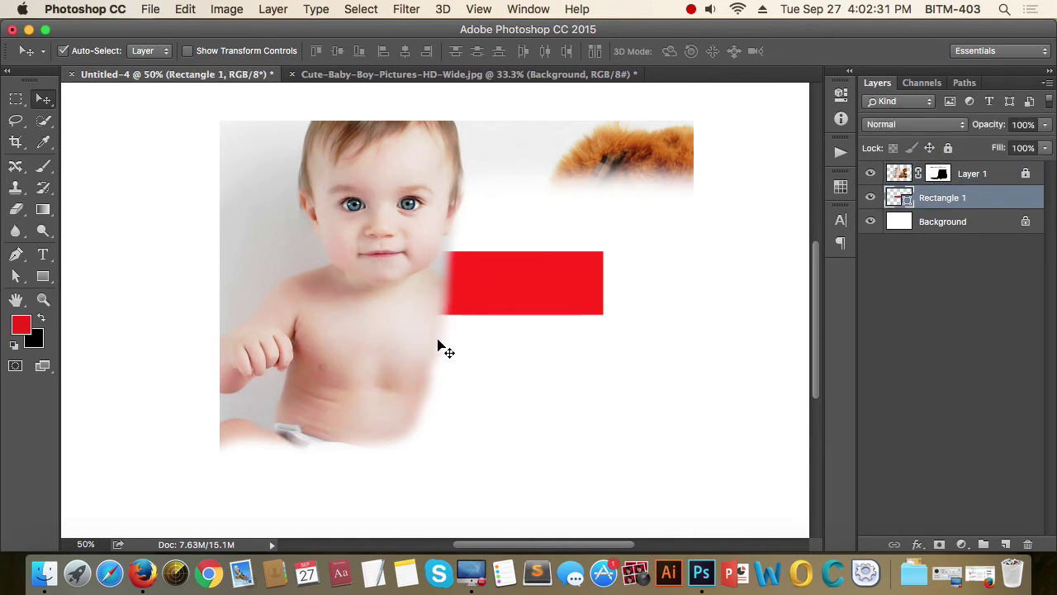
left_click_drag(373, 210, 588, 414)
left_click(968, 180)
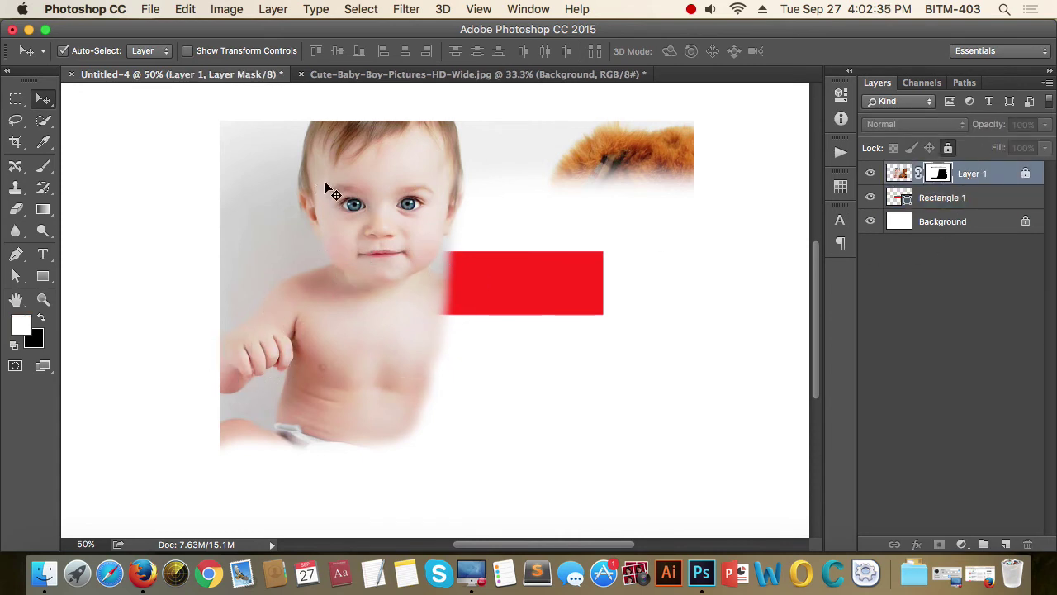
left_click(403, 247)
left_click(519, 321)
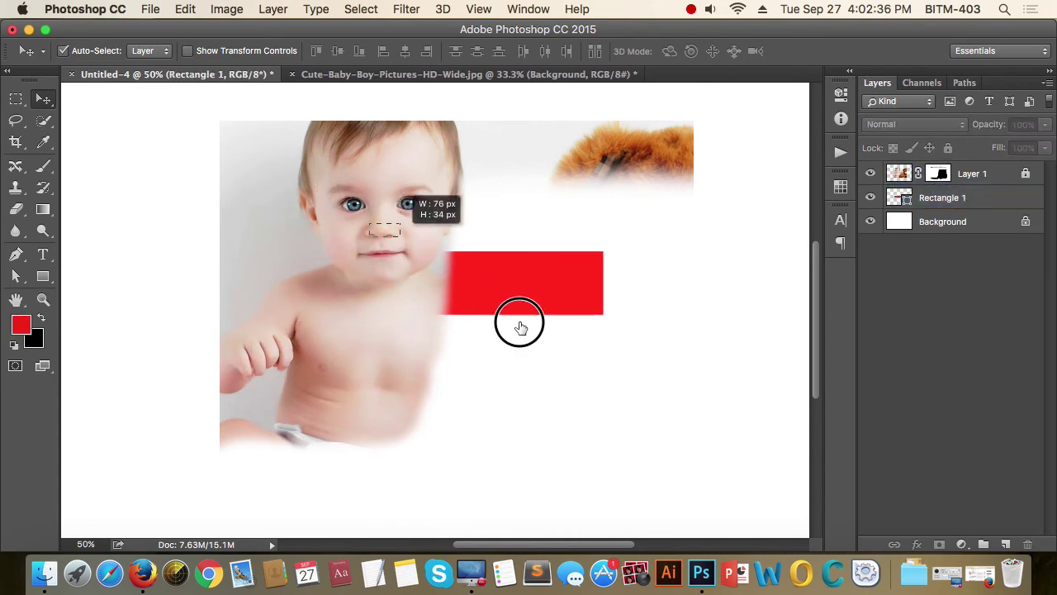
left_click(962, 174)
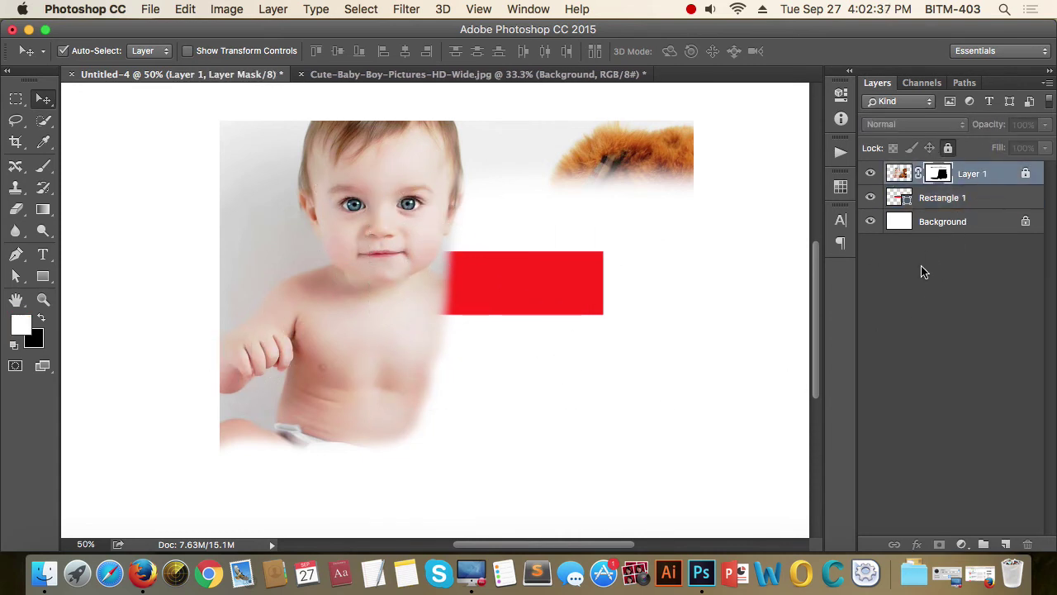
Turn off Auto-Select for the Move tool and try to move the locked baby photo layer.
left_click(63, 50)
left_click_drag(386, 187, 399, 223)
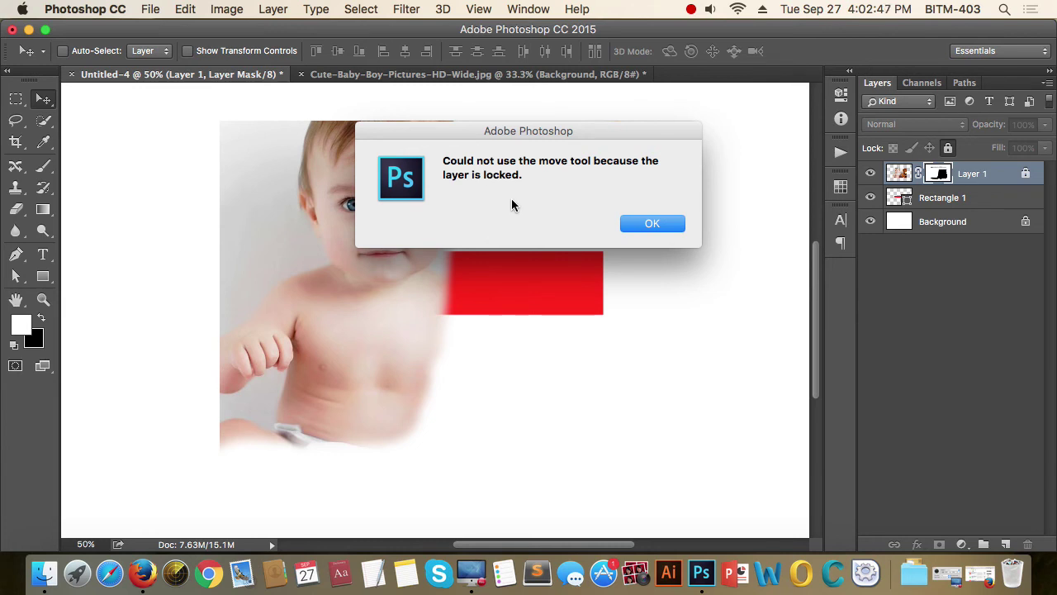
left_click(663, 224)
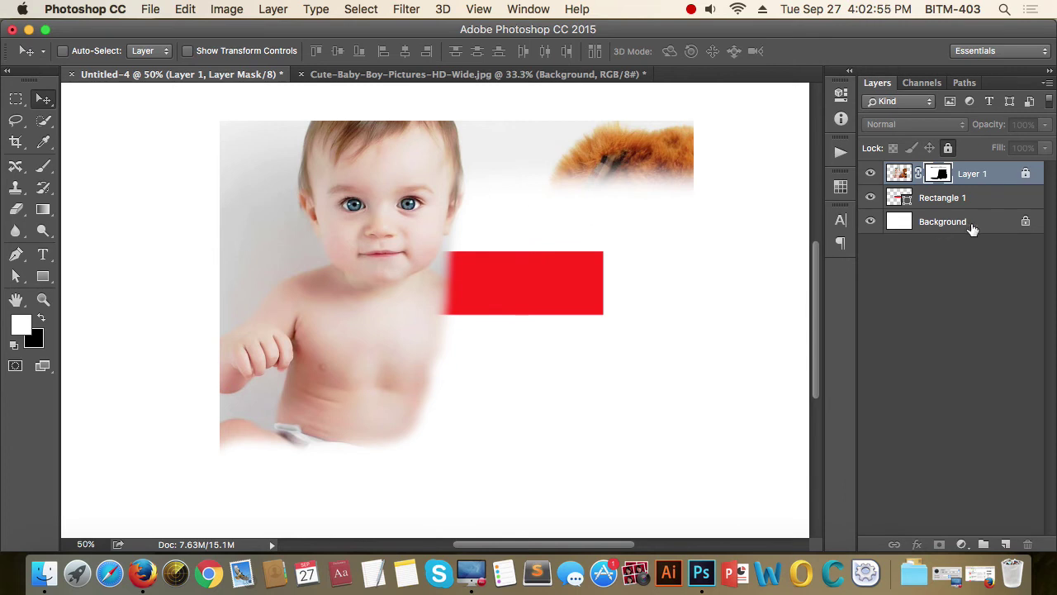
Unlock the baby photo layer and move the photo down and to the right over the red rectangle.
left_click(948, 147)
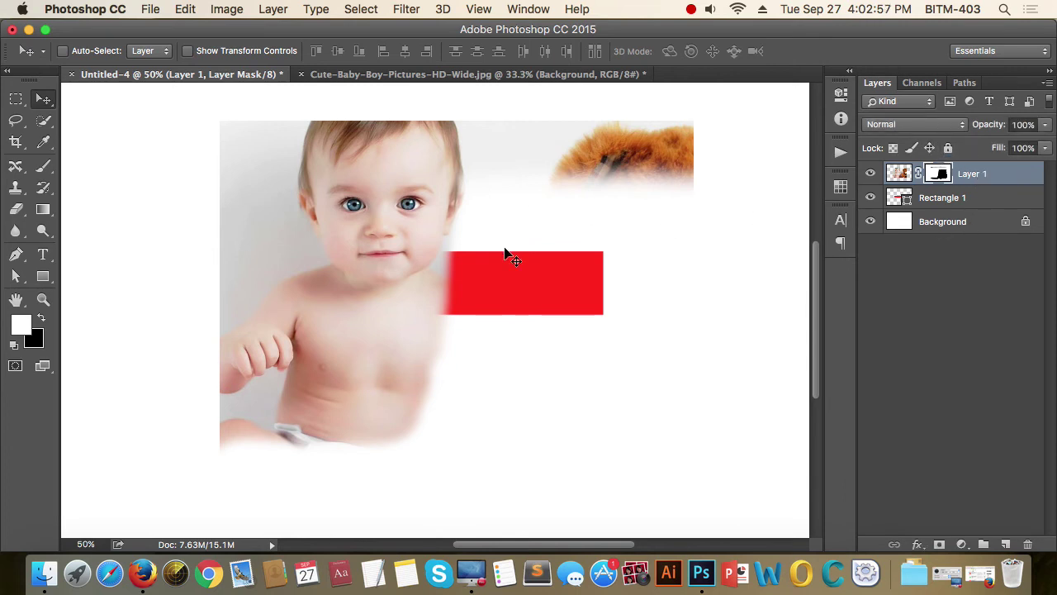
left_click_drag(384, 221, 432, 292)
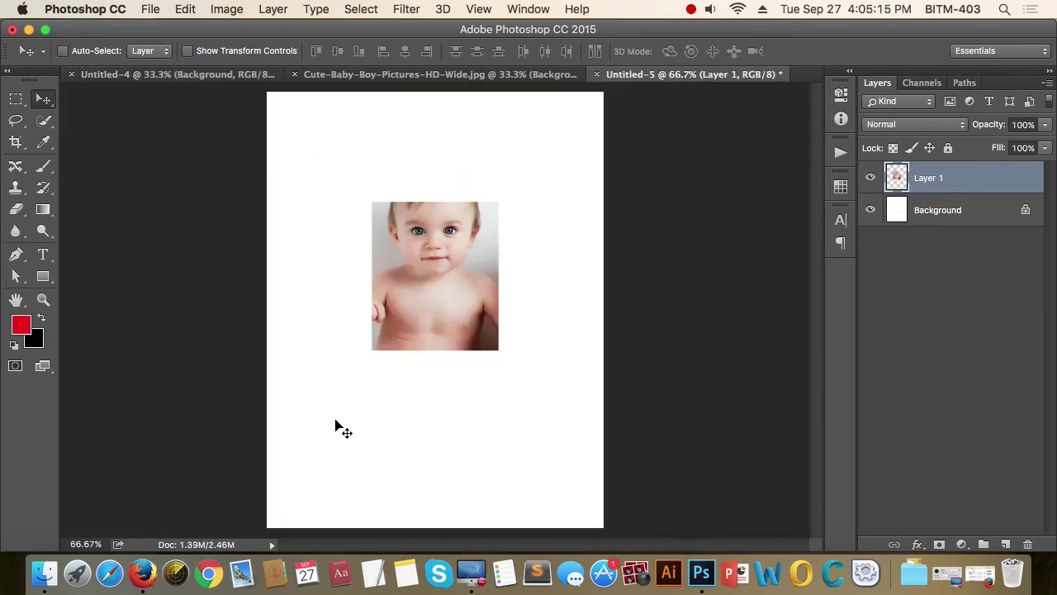
Toggle the visibility of the baby photo layer in the Untitled-5 document to compare it with the blank background.
left_click(871, 177)
left_click(872, 179)
left_click(871, 179)
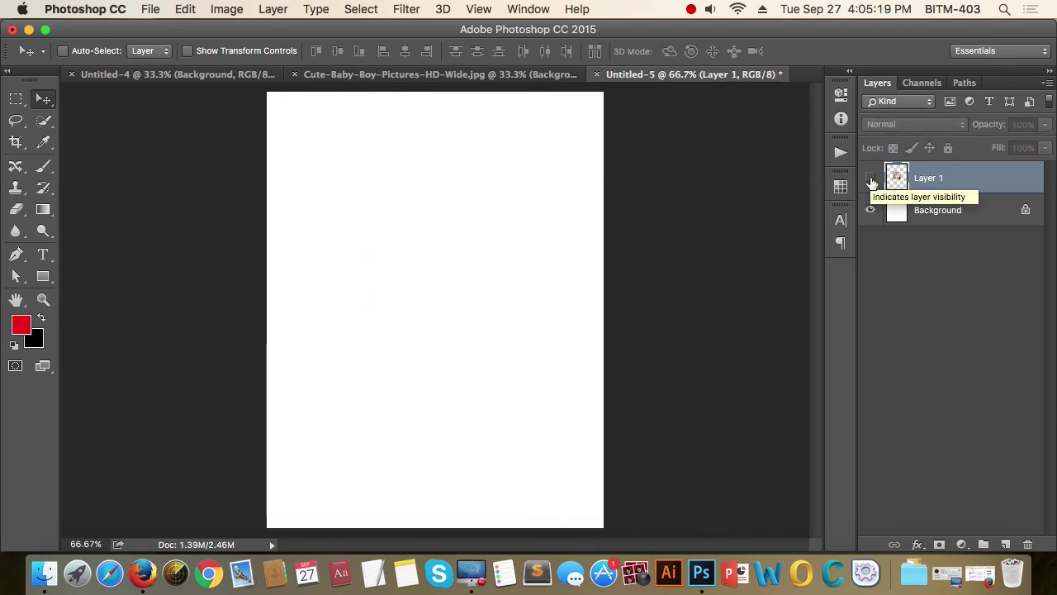
Show the baby photo layer, fill it unlocked with the red foreground and black background colors, and undo both fills.
left_click(872, 179)
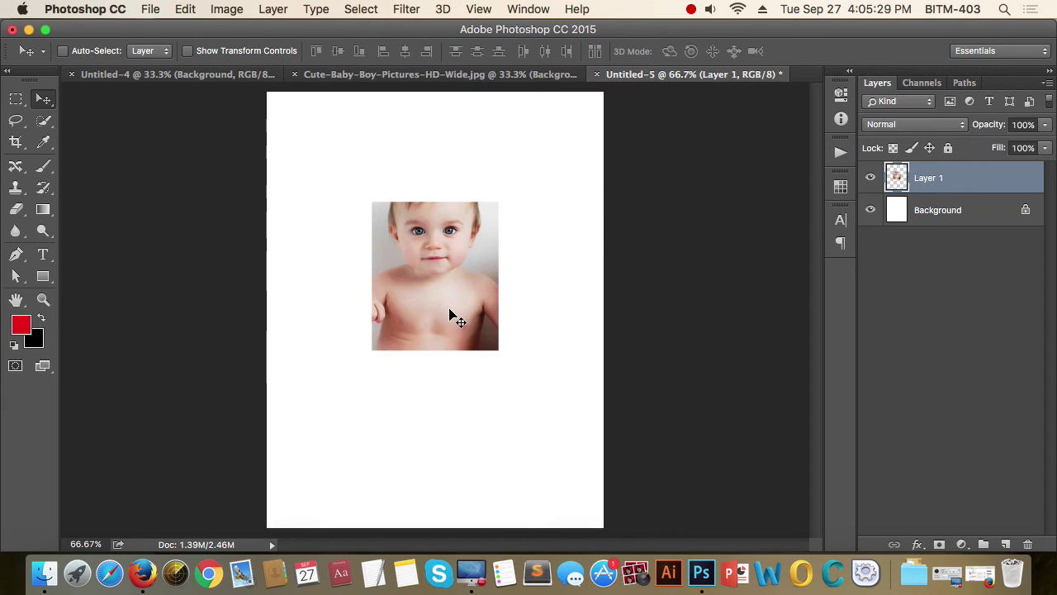
key("alt+BackSpace")
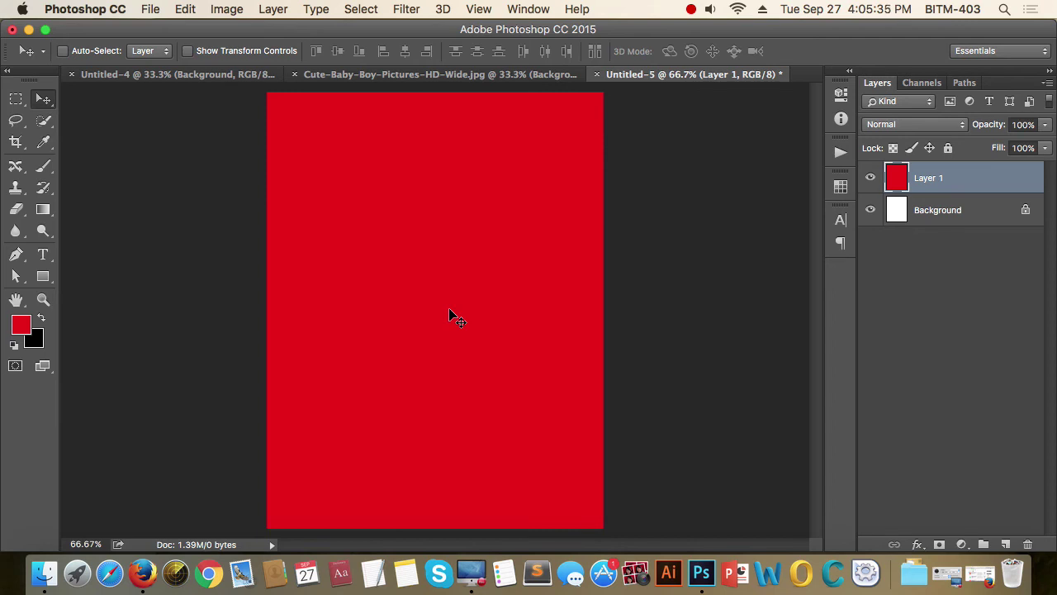
key("super+BackSpace")
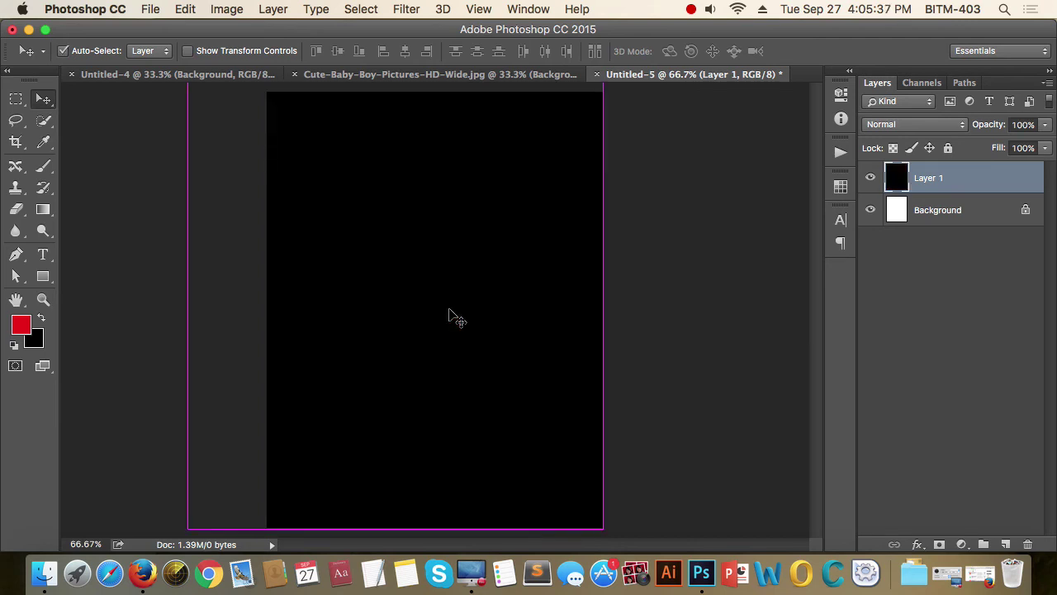
key("super+alt+z")
key("super+alt+z")
key("super+alt+z")
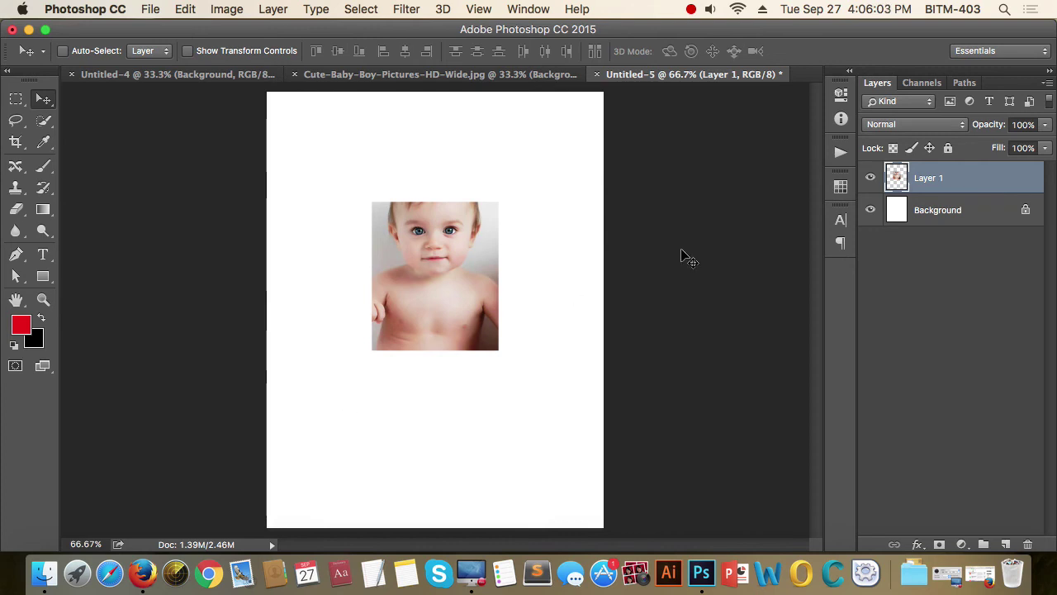
Lock the transparent pixels of the baby photo layer, fill its photo area with the red foreground color, and undo the fill.
left_click(893, 149)
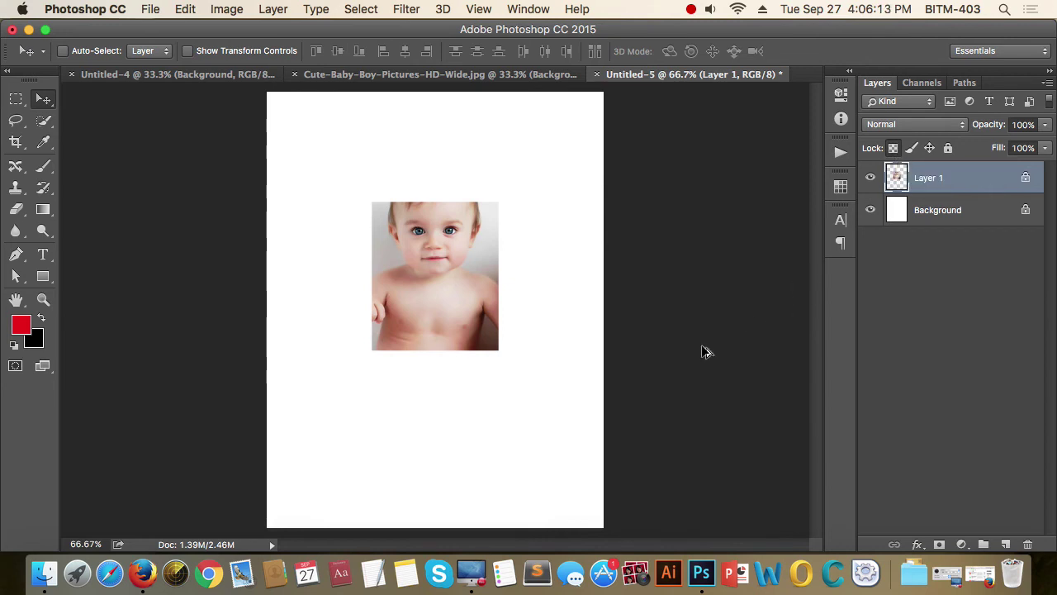
key("alt+BackSpace")
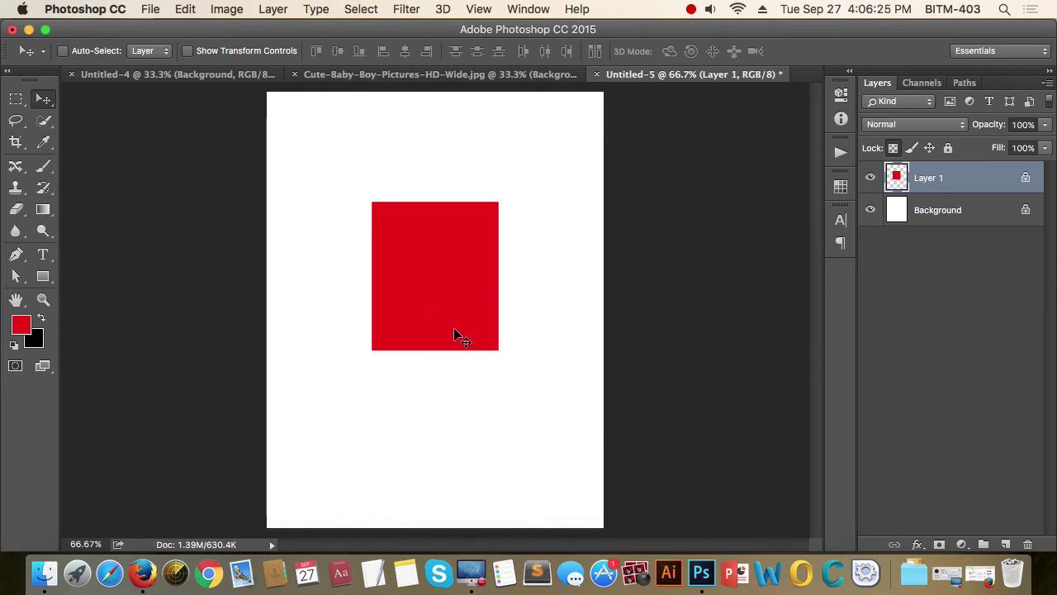
key("super+v")
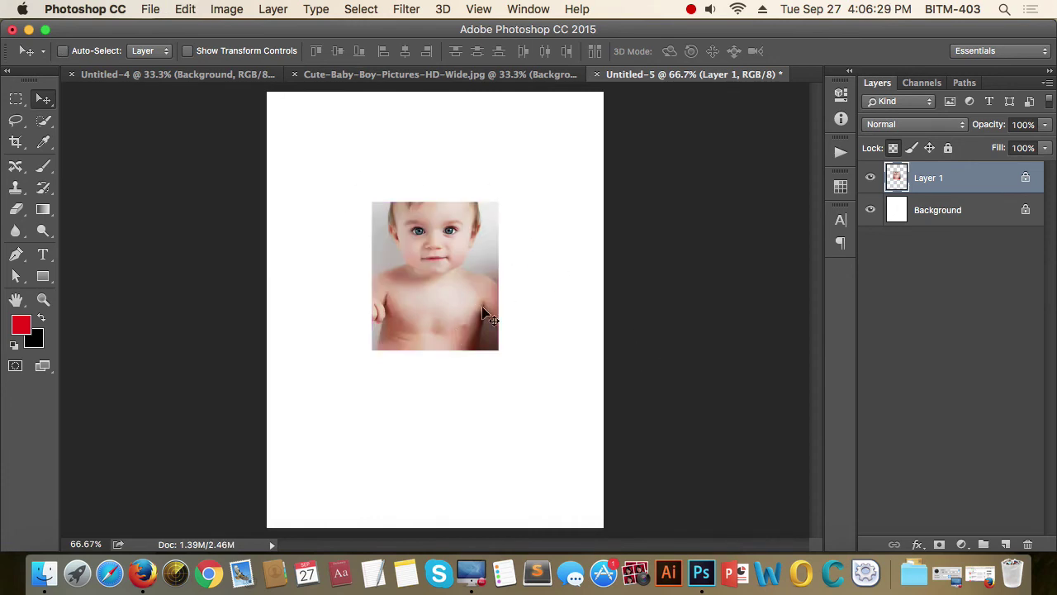
Toggle the visibility of the baby photo layer to check its transparent area, and unlock its transparent pixels.
left_click(867, 178)
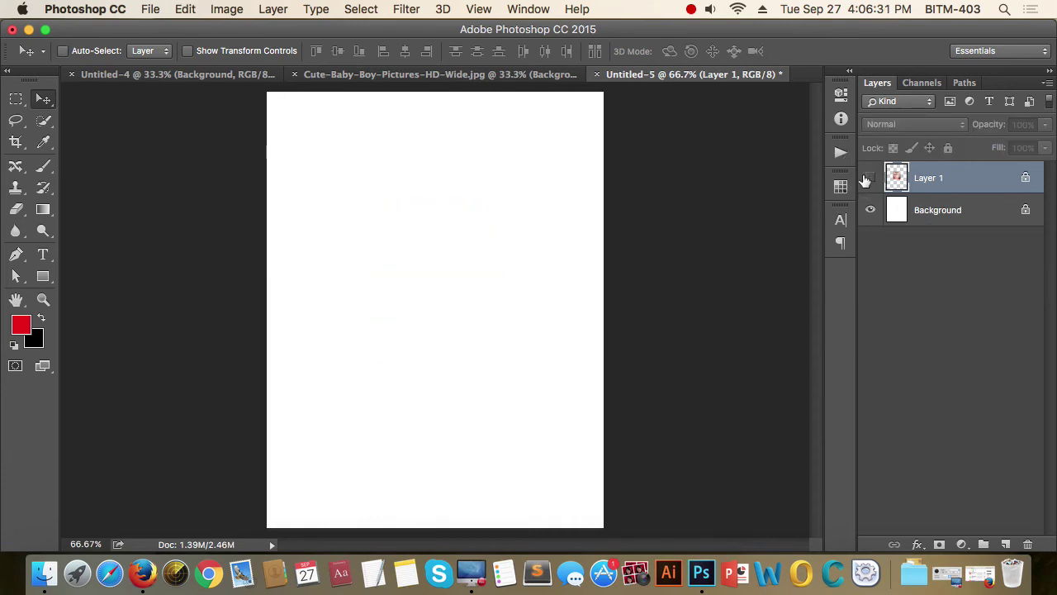
left_click(870, 177)
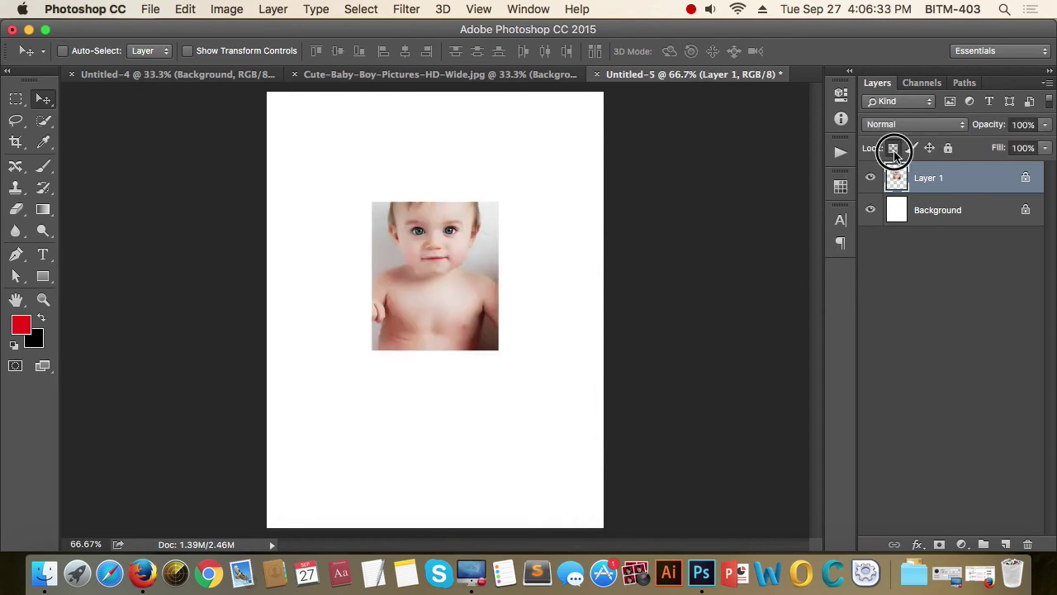
left_click(870, 178)
left_click(870, 177)
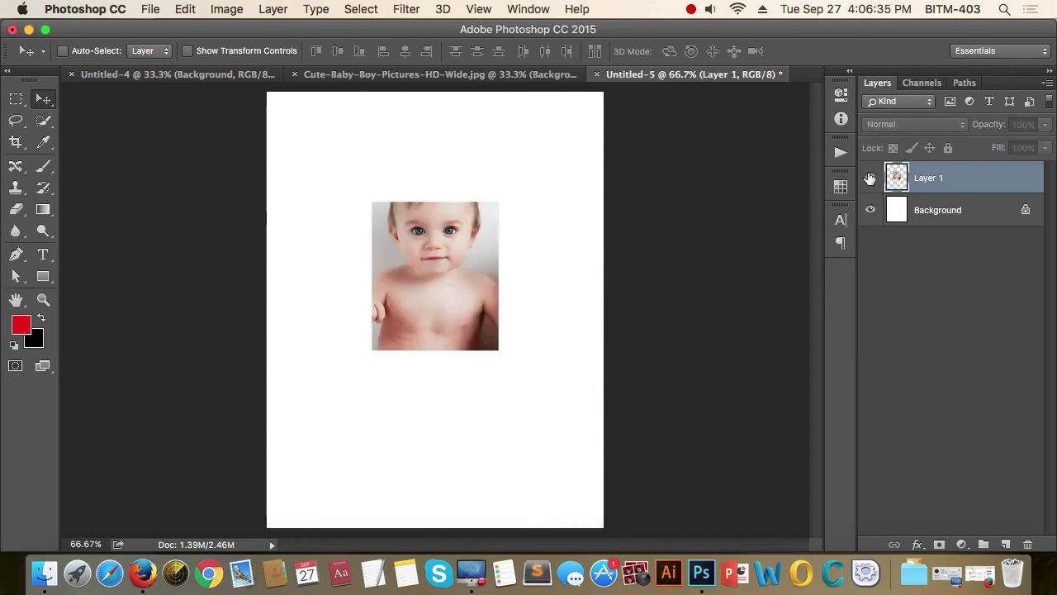
Draw seven freehand Lasso selections around and over the baby photo, fill them with red on the same layer, and deselect.
key("l")
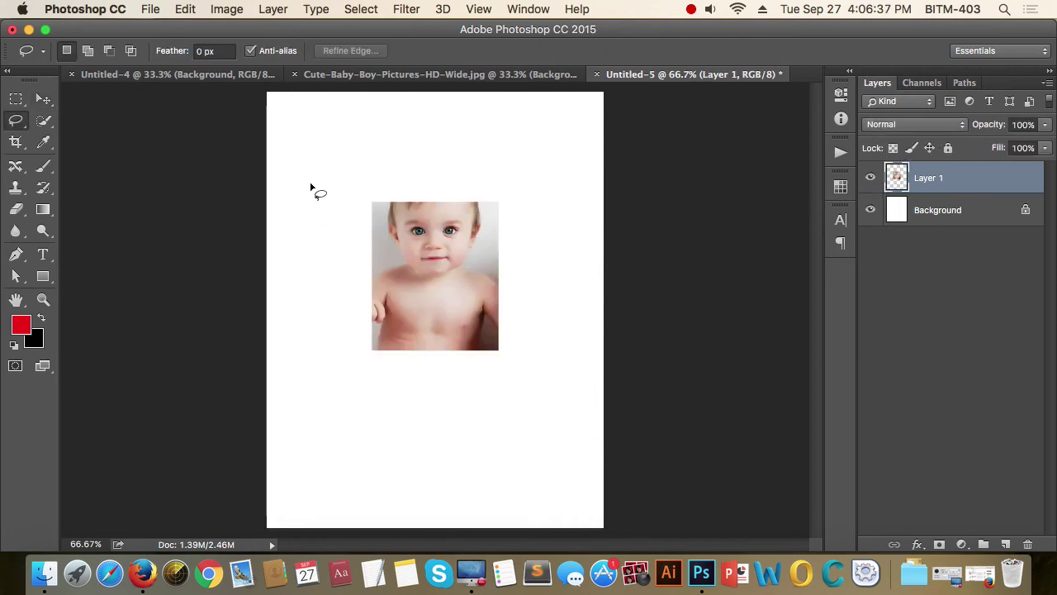
mouse_move(330, 150)
left_mouse_down()
mouse_move(314, 172)
mouse_move(332, 151)
left_mouse_up()
mouse_move(432, 154)
left_mouse_down()
mouse_move(410, 169)
mouse_move(417, 154)
left_mouse_up()
mouse_move(498, 162)
left_mouse_down()
mouse_move(582, 201)
mouse_move(568, 203)
left_mouse_up()
left_click_drag(530, 319, 559, 410)
left_click_drag(439, 389, 369, 444)
mouse_move(370, 291)
left_mouse_down()
mouse_move(288, 361)
mouse_move(314, 379)
left_mouse_up()
left_click_drag(400, 339, 455, 357)
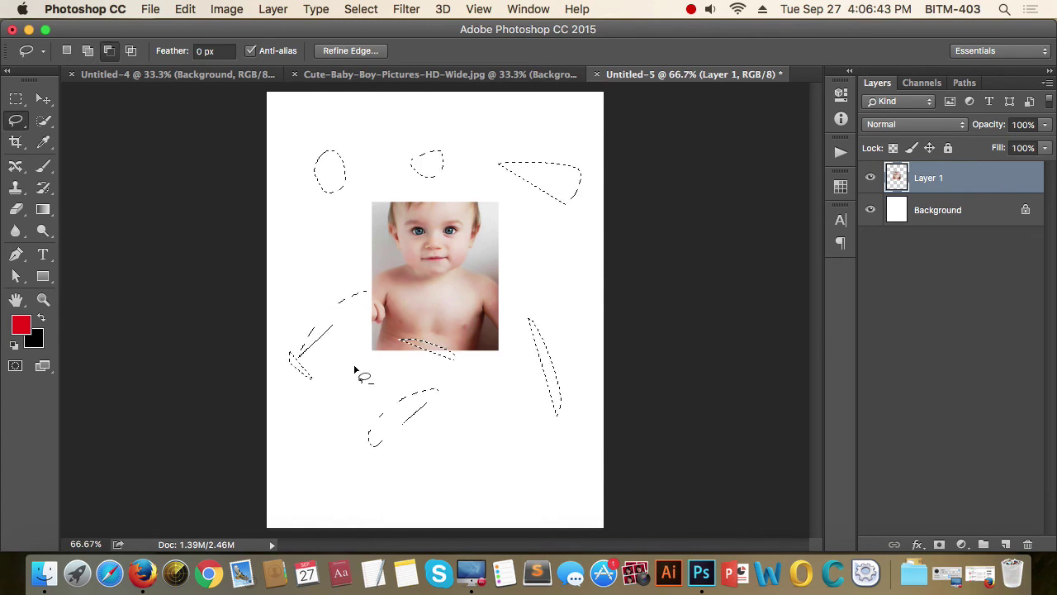
key("alt+BackSpace")
key("super+d")
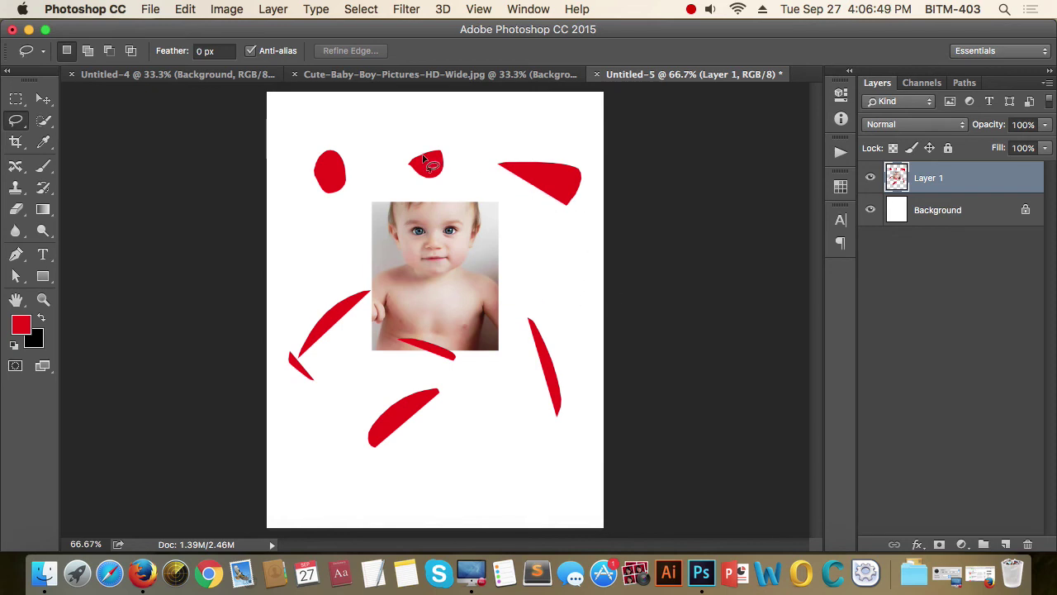
Set the background color to a bright blue, fill the entire unlocked photo layer with it, and undo that fill.
left_click(38, 337)
left_click(813, 306)
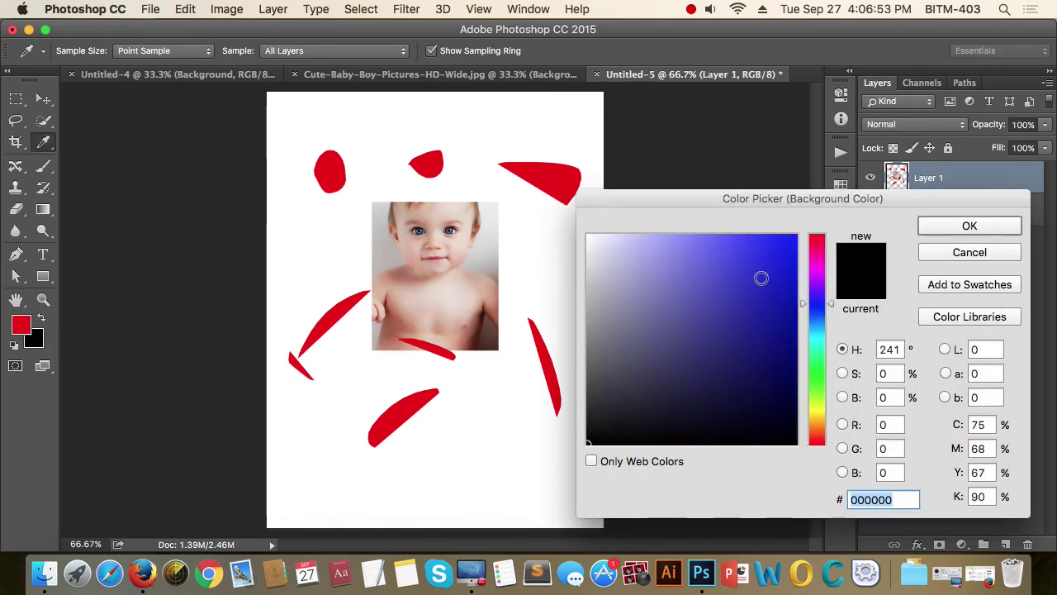
left_click_drag(760, 275, 850, 217)
left_click(991, 226)
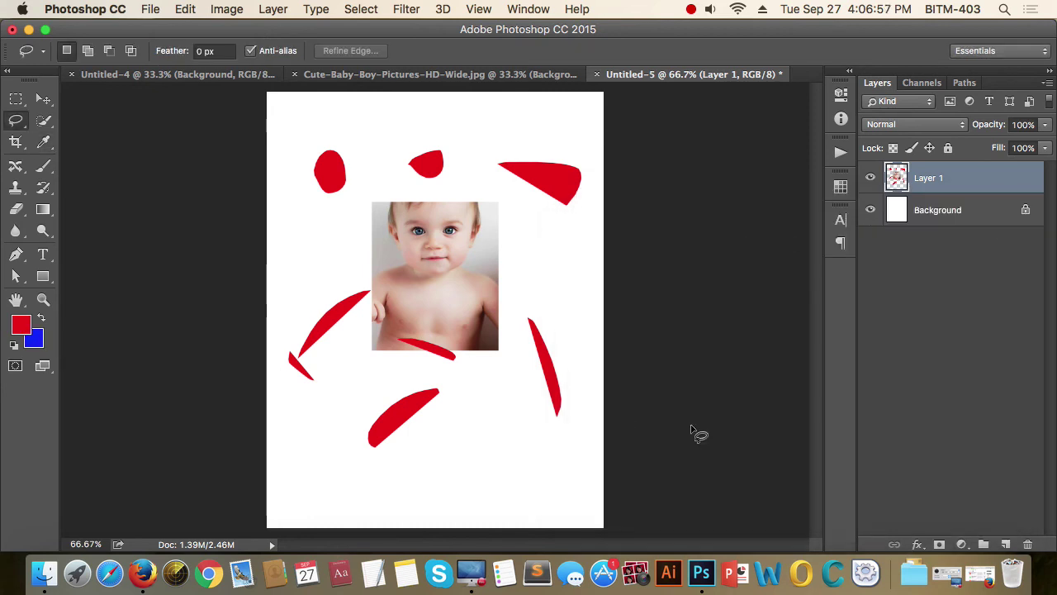
key("super+BackSpace")
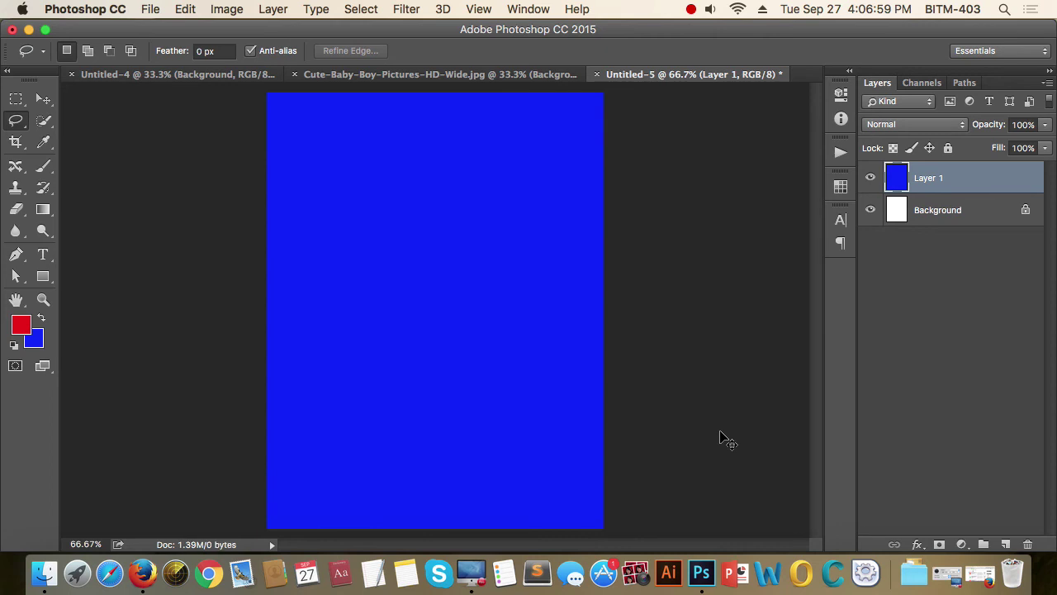
key("super+z")
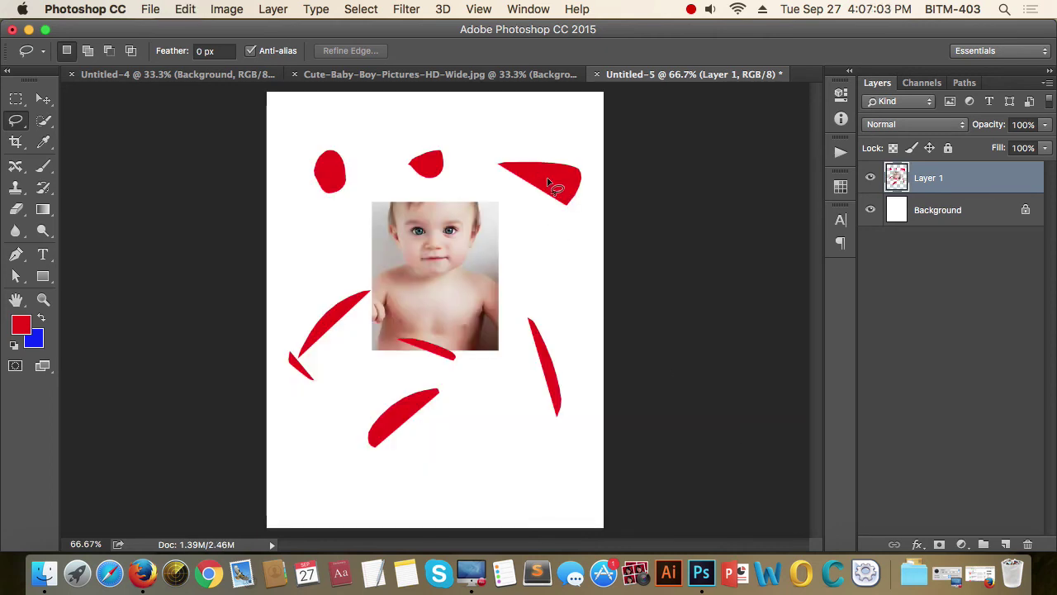
Lock the layer's transparent pixels and fill only its photo and shapes with the blue background color, followed by the red foreground color.
left_click(895, 149)
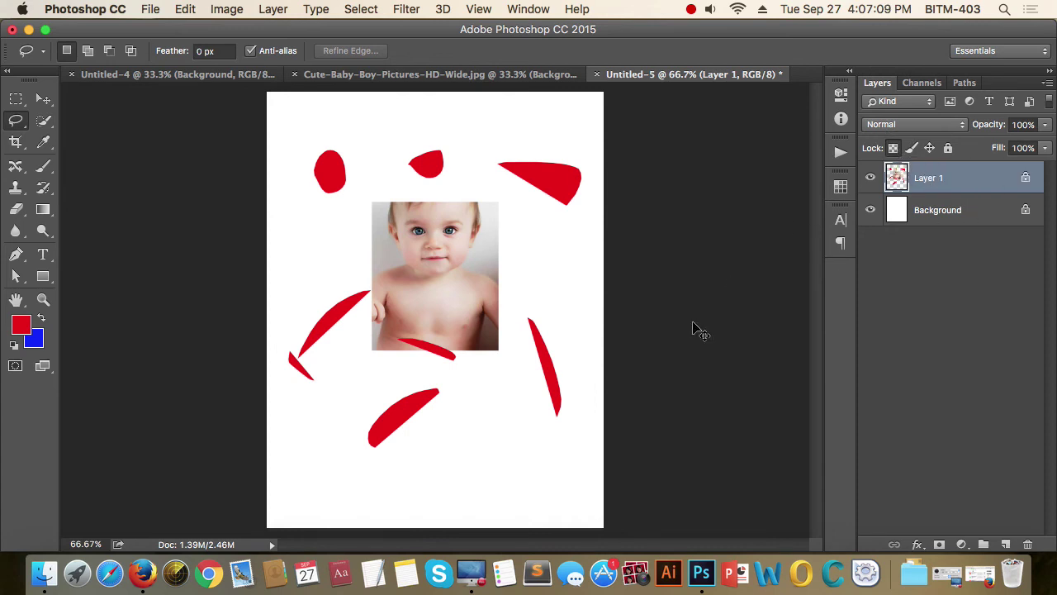
key("super+BackSpace")
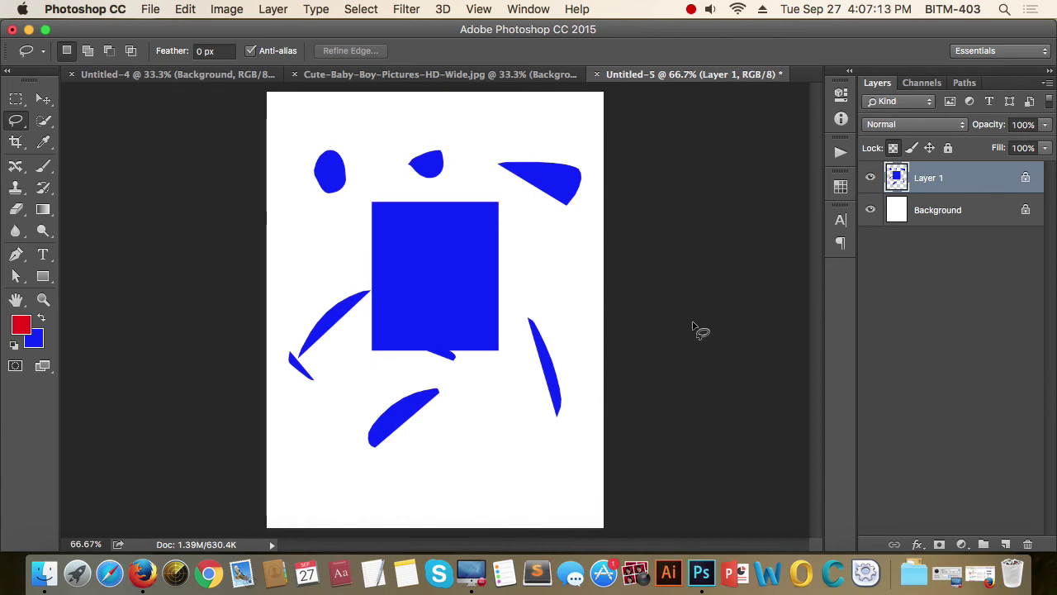
key("alt+BackSpace")
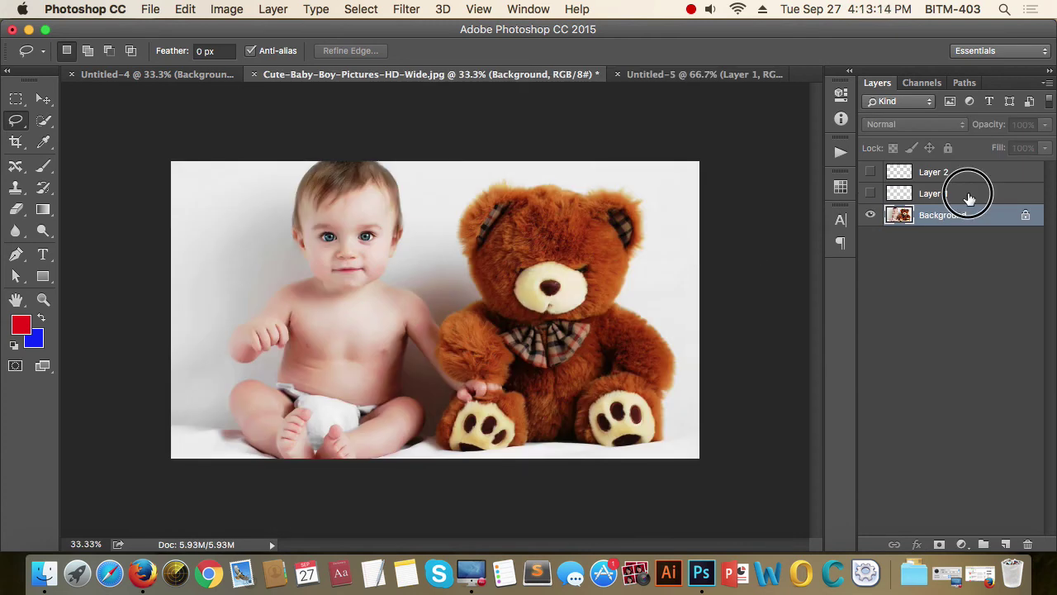
Add eight new empty layers above Layer 2 in the Cute-Baby-Boy-Pictures-HD-Wide.jpg document.
left_click(968, 193)
left_click(958, 174)
left_click(1006, 544)
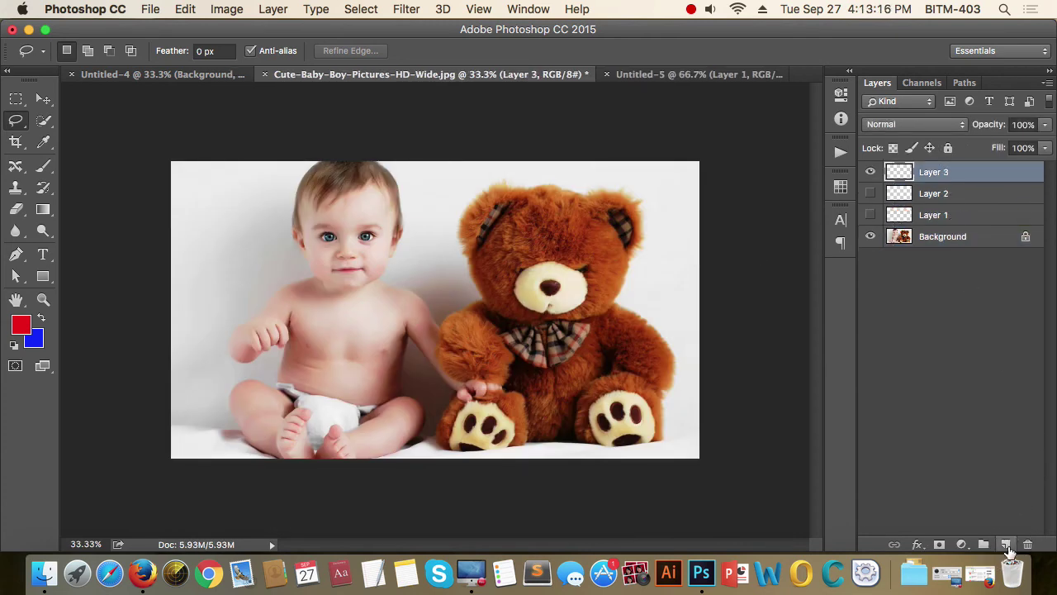
left_click(1005, 544)
left_click(1005, 544)
left_click(1006, 544)
left_click(1006, 544)
left_click(1006, 545)
left_click(1005, 544)
left_click(1005, 544)
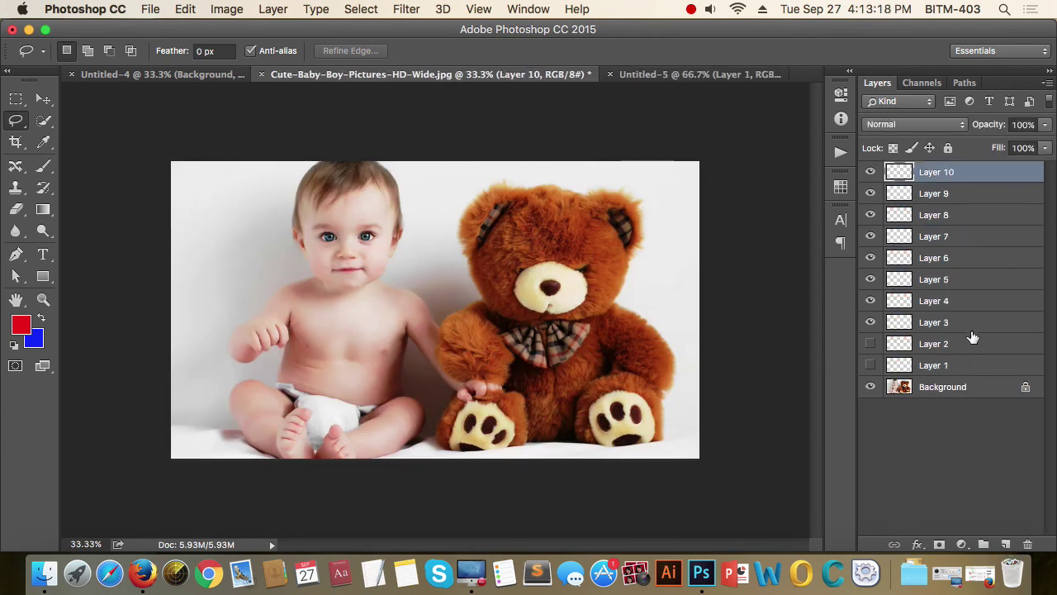
Select individual layers one by one, and build a non-adjacent selection of Layers 10, 7, 6, 2 and 1.
left_click(982, 239)
left_click(973, 215)
left_click(968, 193)
left_click(960, 173)
left_click(957, 237, "super")
left_click(964, 261, "super")
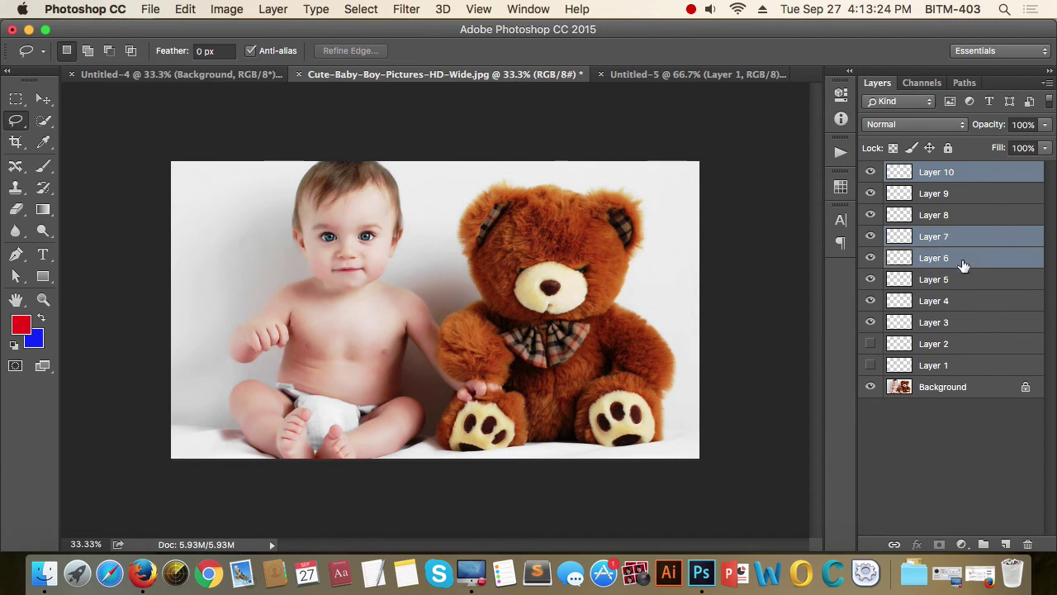
left_click(964, 345, "super")
left_click(964, 368, "super")
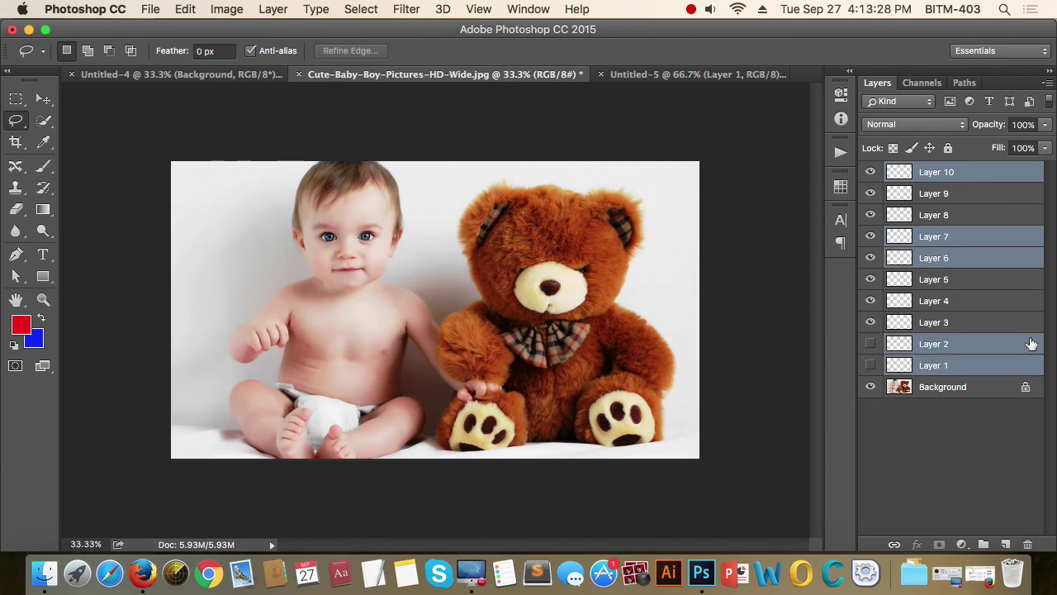
Replace the layer selection with the continuous range from Layer 10 down to Layer 5.
left_click(1011, 322)
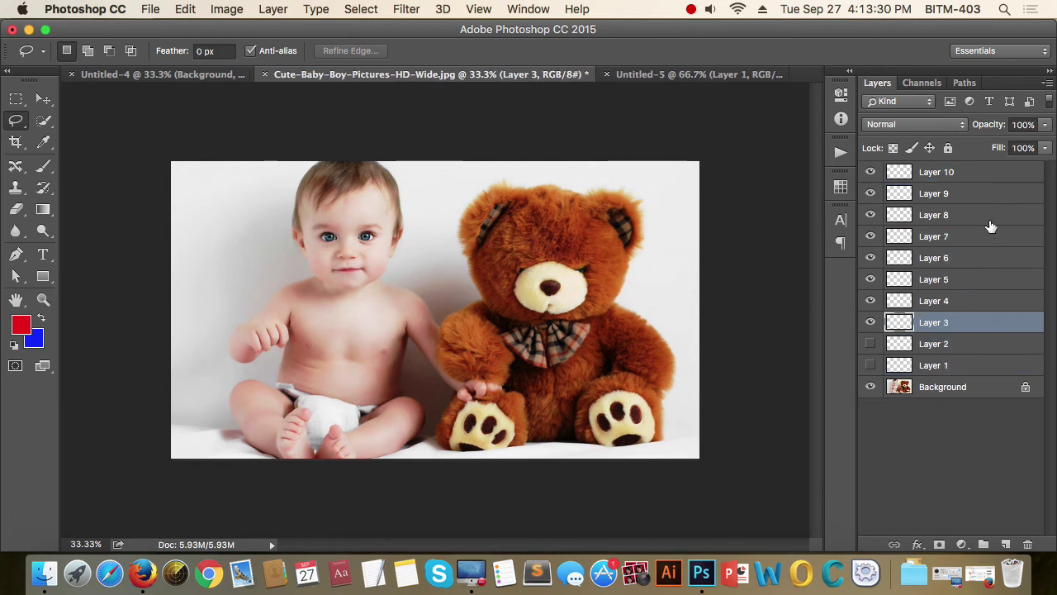
left_click(950, 175)
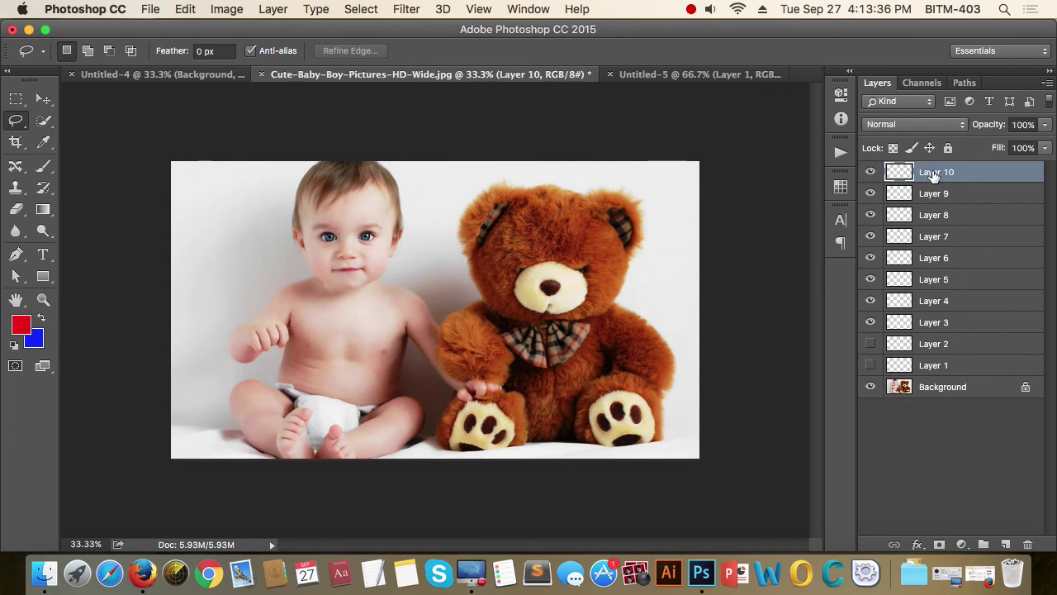
left_click(954, 284, "shift")
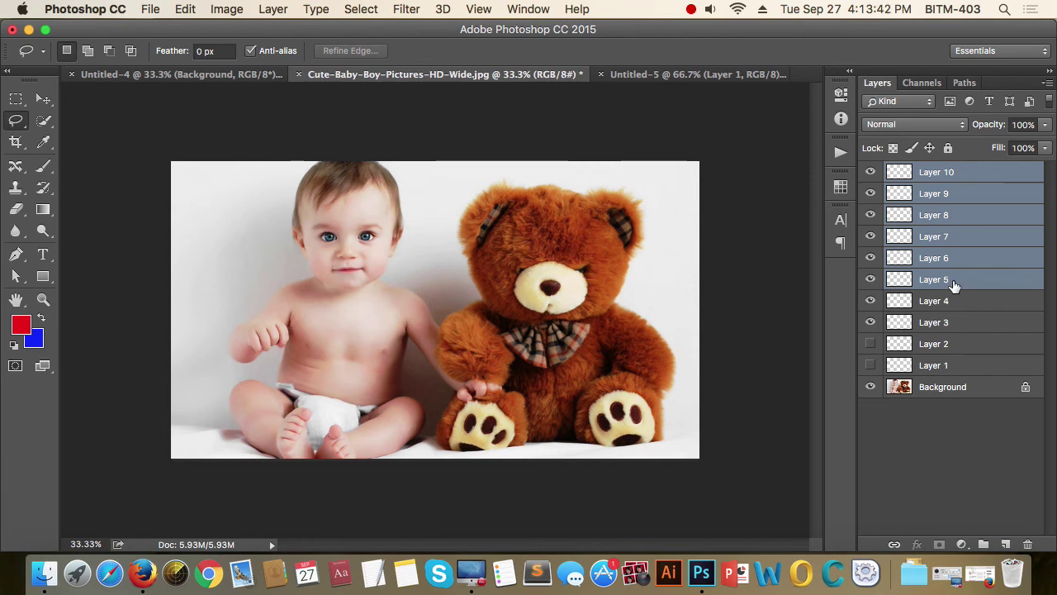
Clear the range selection and select the separate Layers 3, 6, 9 and 10 together.
left_click(942, 343)
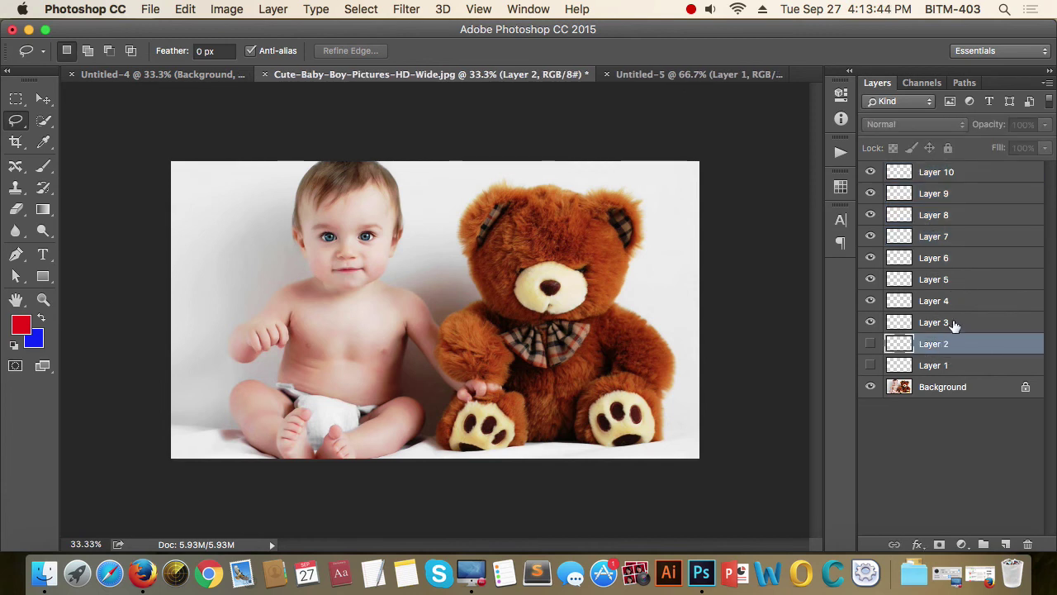
left_click(952, 323)
left_click(945, 258, "super")
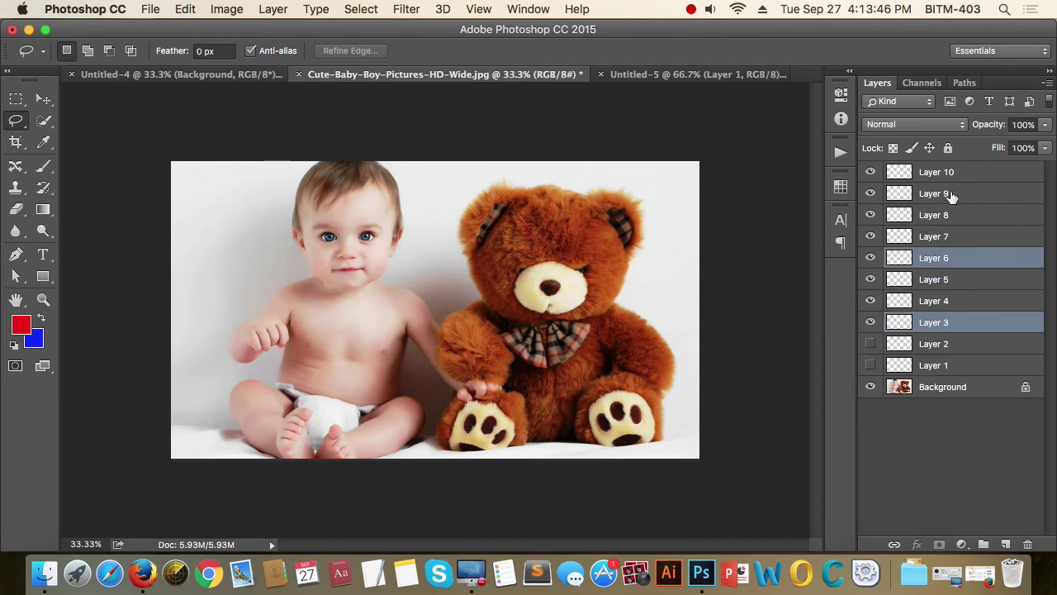
left_click(984, 193, "super")
left_click(956, 171, "super")
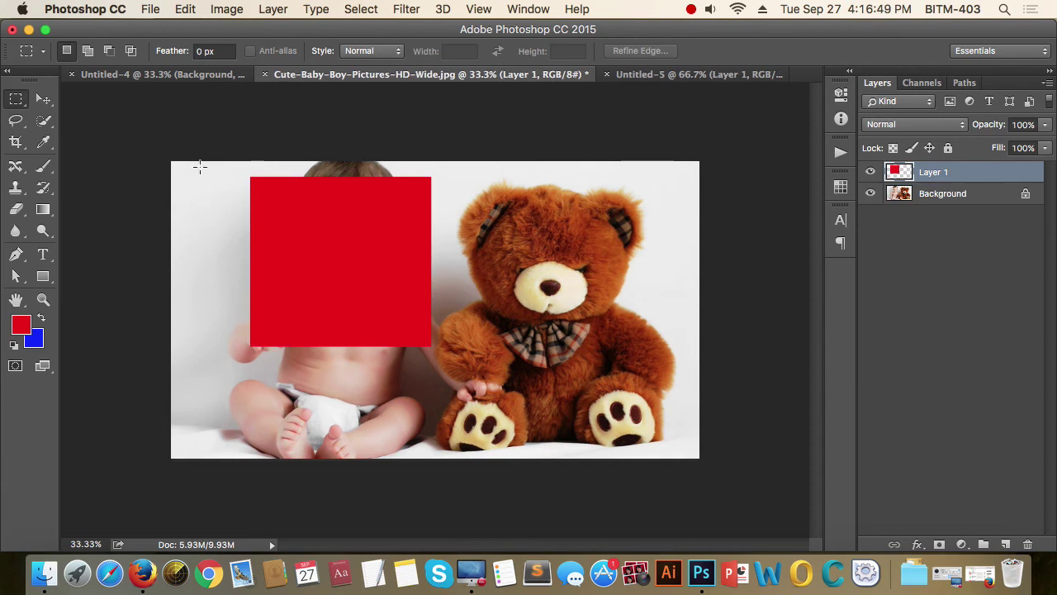
Activate the Move tool, select the Background layer, and toggle the red square layer's visibility to compare it with the photo beneath.
left_click(43, 99)
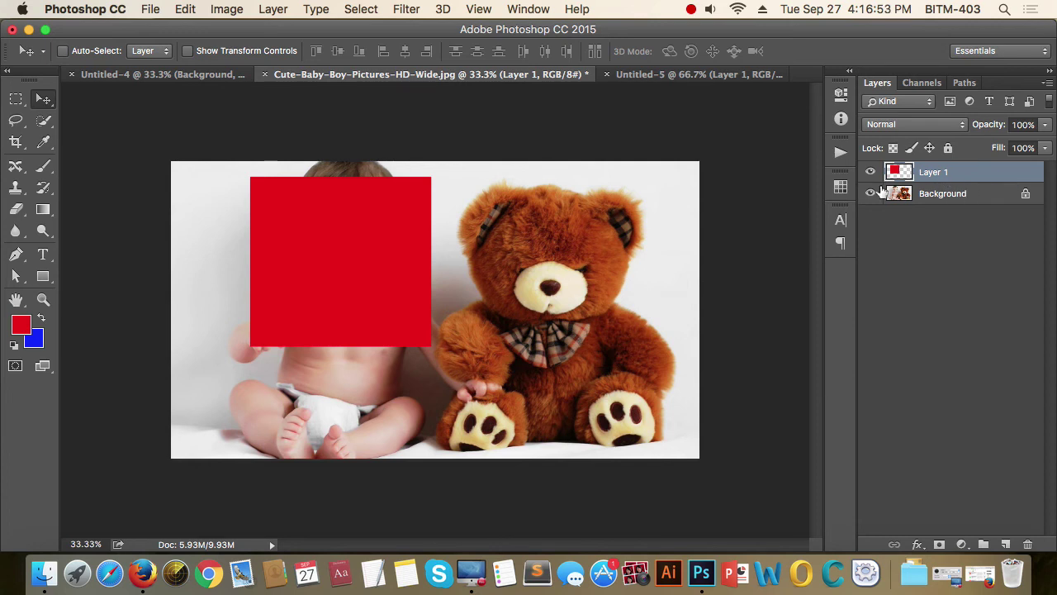
left_click(944, 199)
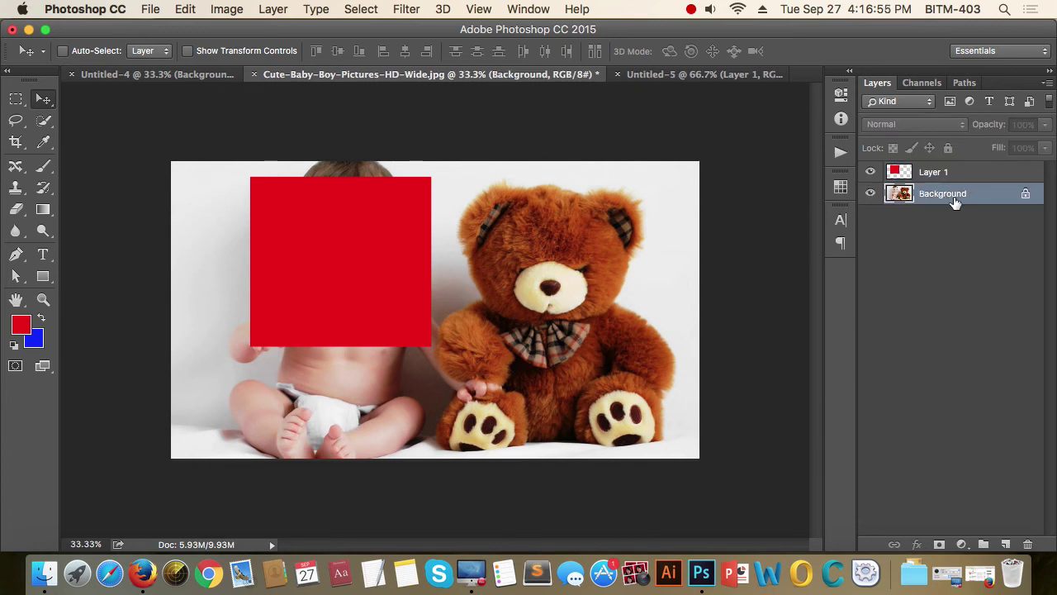
left_click(871, 172)
left_click(871, 171)
left_click(871, 172)
left_click(871, 173)
Select the red square's layer, switch briefly to the Rectangular Marquee tool, and return to the Move tool.
left_click(954, 176)
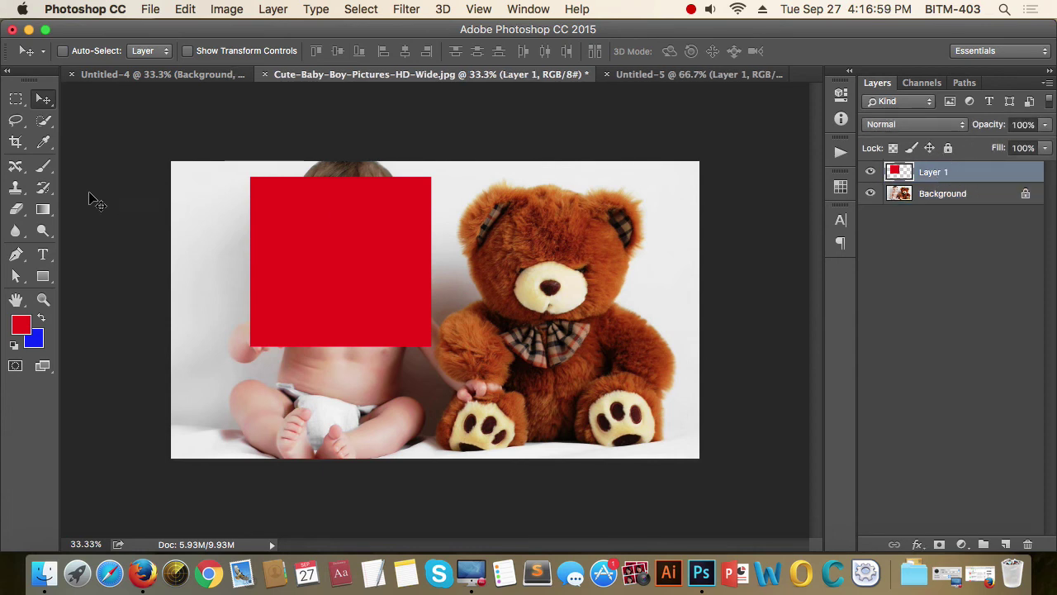
left_click(16, 99)
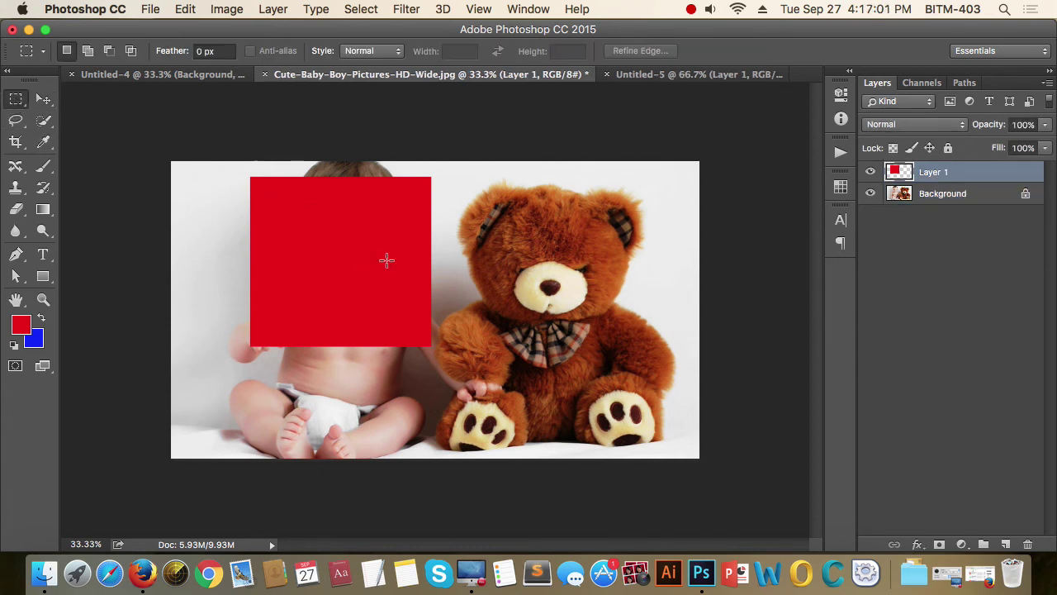
left_click(44, 100)
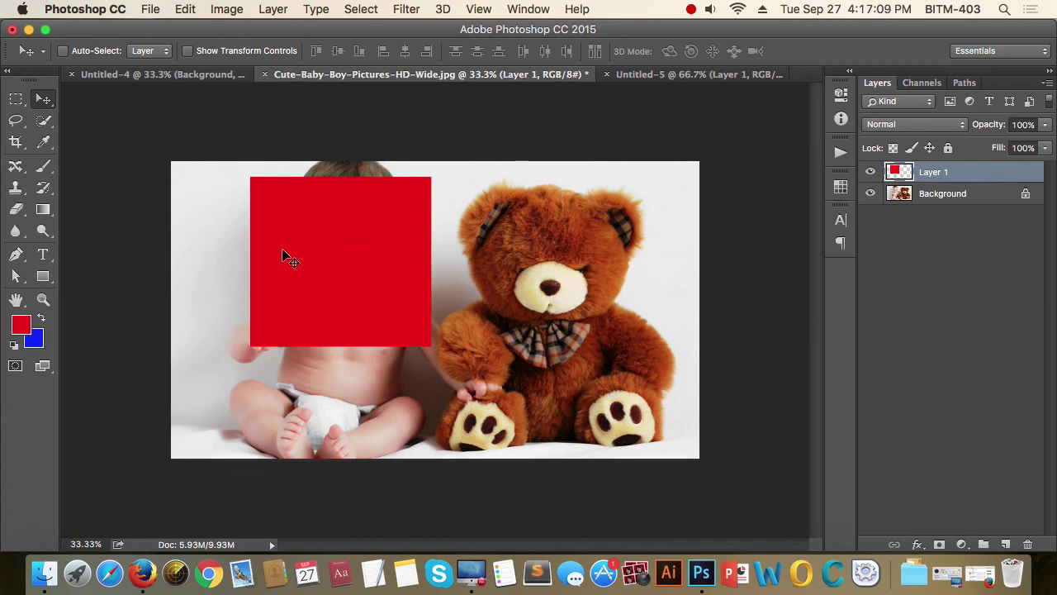
Set the red square layer's blend mode to Dissolve and inspect the square's upper edge up close.
left_click(896, 126)
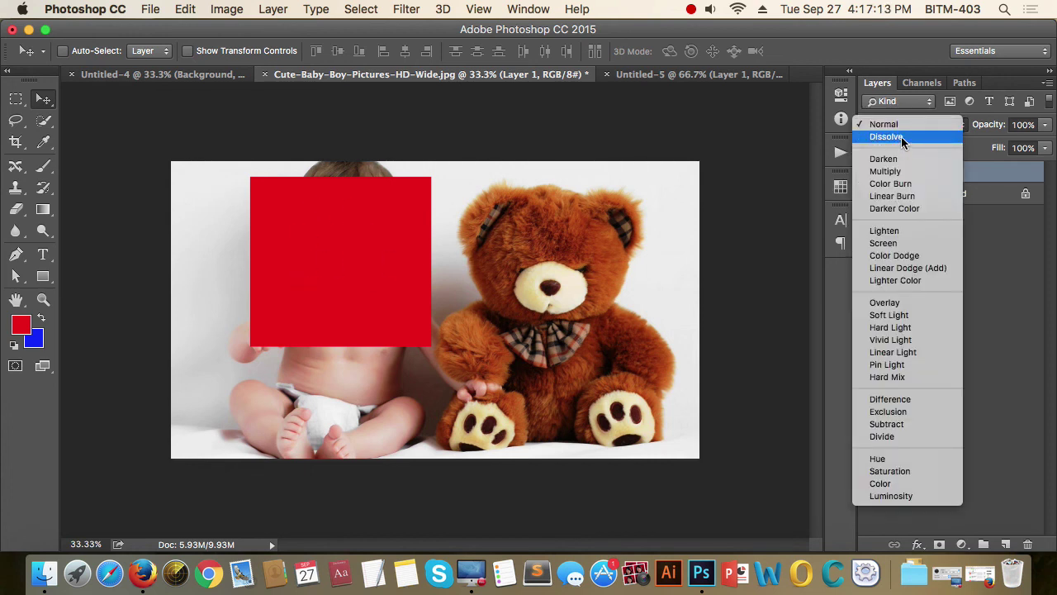
left_click(902, 138)
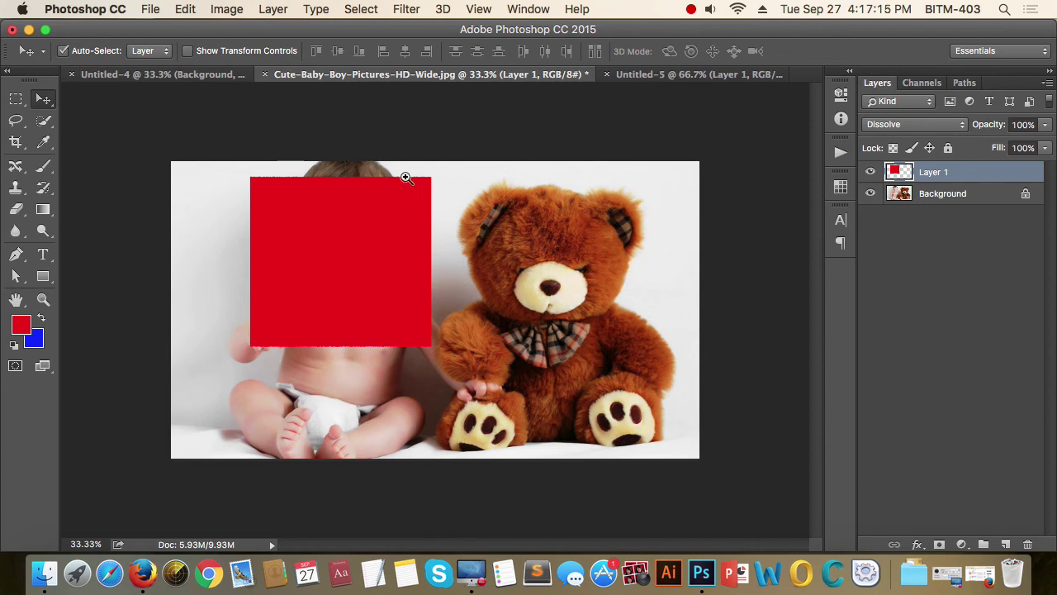
left_click_drag(405, 172, 549, 264)
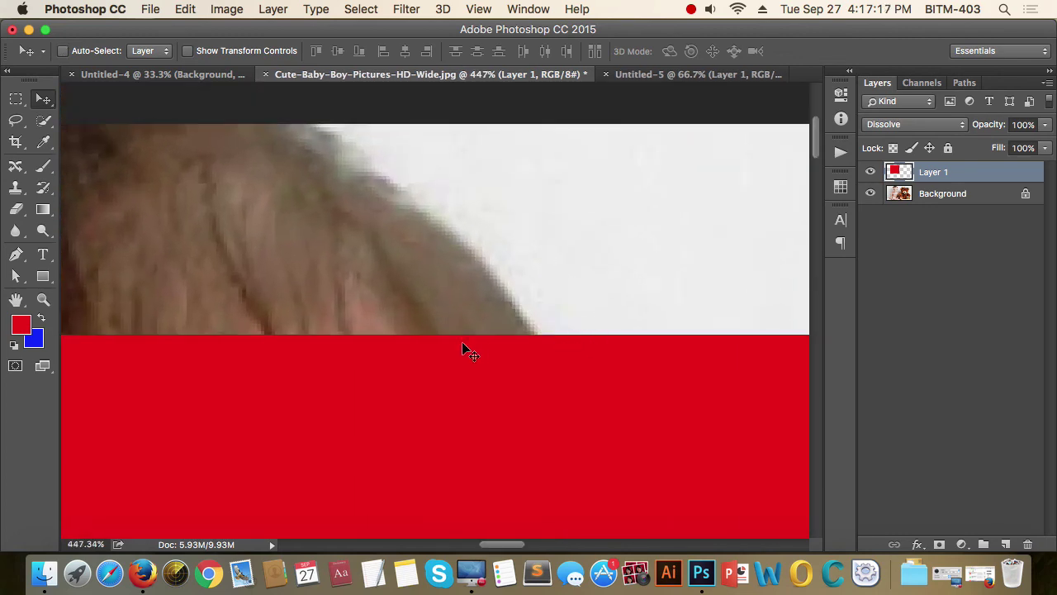
left_click_drag(736, 377, 418, 267)
key("super+0")
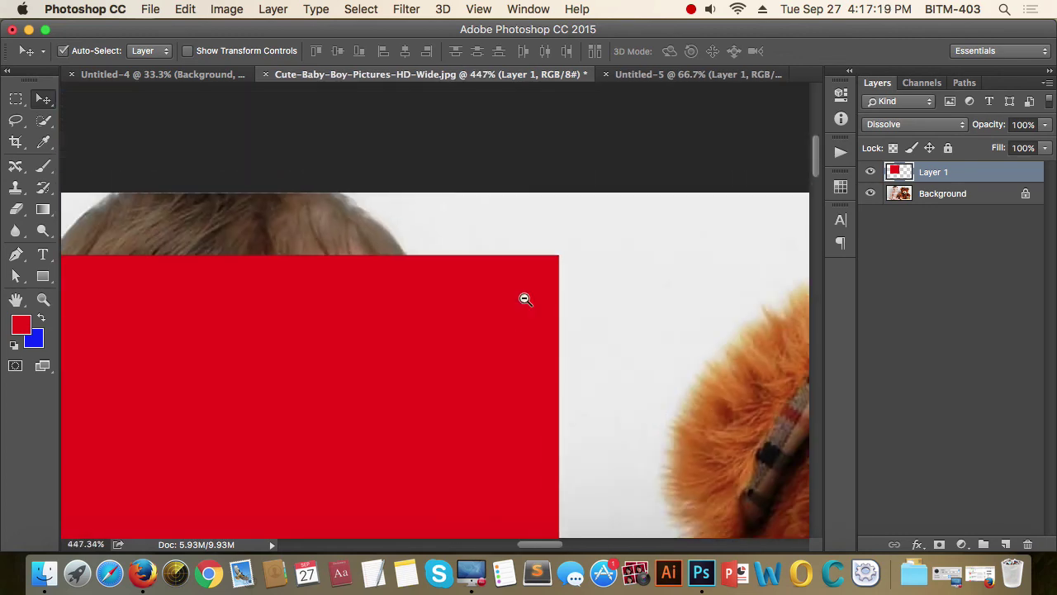
Set the red square layer's blend mode to Darken and check how it blends with the baby beneath.
left_click(899, 123)
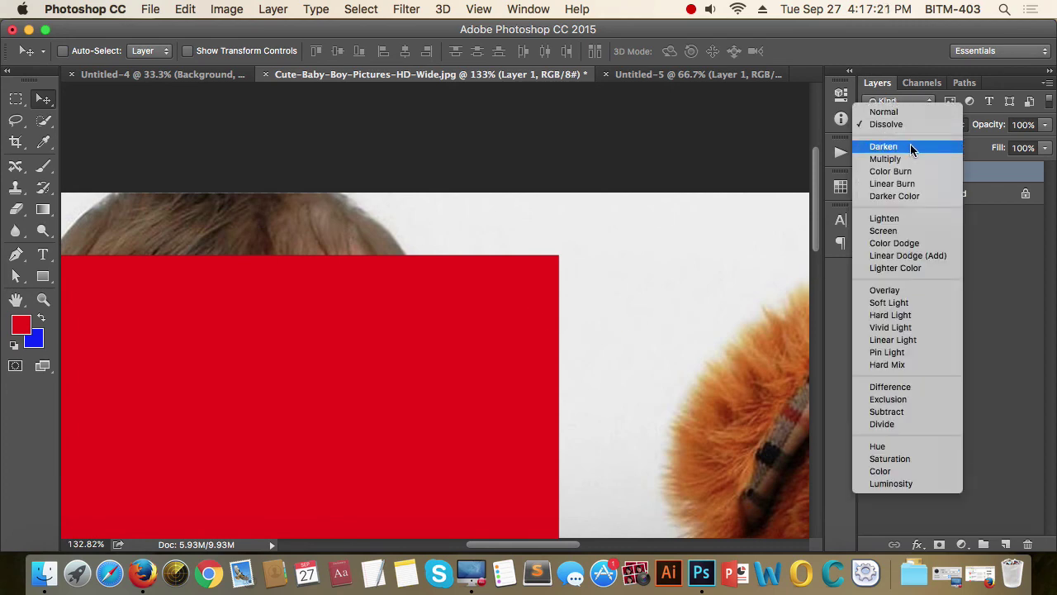
left_click(883, 146)
left_click_drag(440, 323, 465, 259)
key("super+minus")
key("super+minus")
key("super+minus")
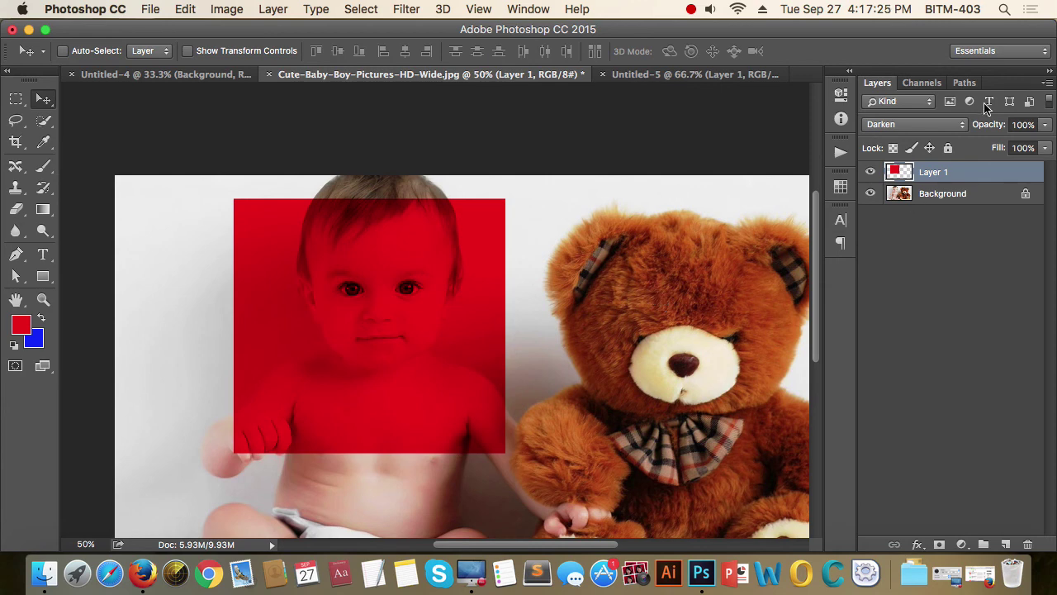
Try the Multiply, Color Burn, Linear Burn and Darker Color blend modes on the red square's layer in turn, and restore Normal.
left_click(917, 124)
left_click(919, 138)
left_click(933, 120)
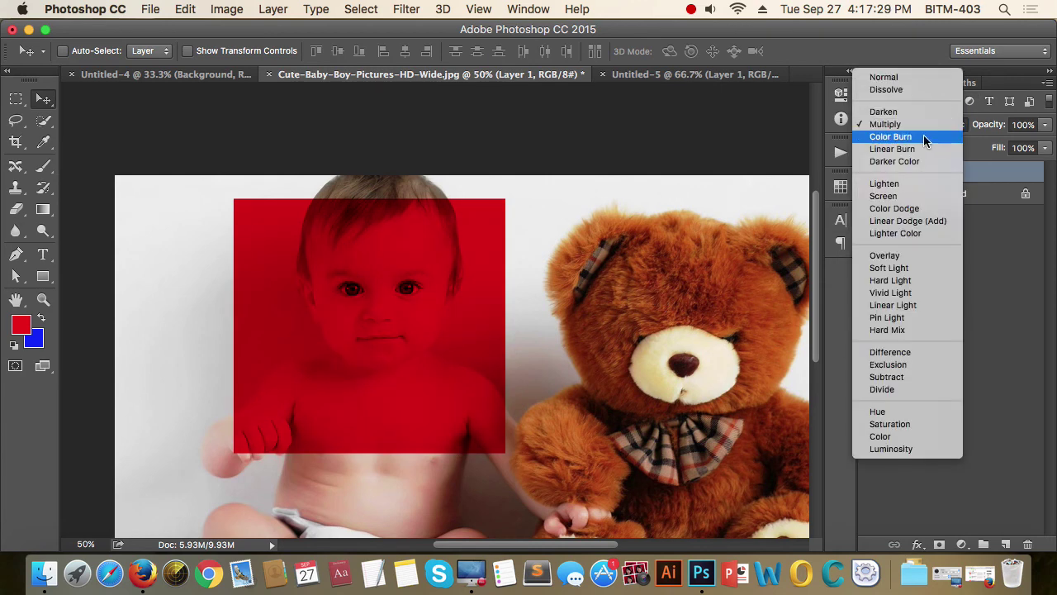
left_click(926, 138)
left_click(923, 124)
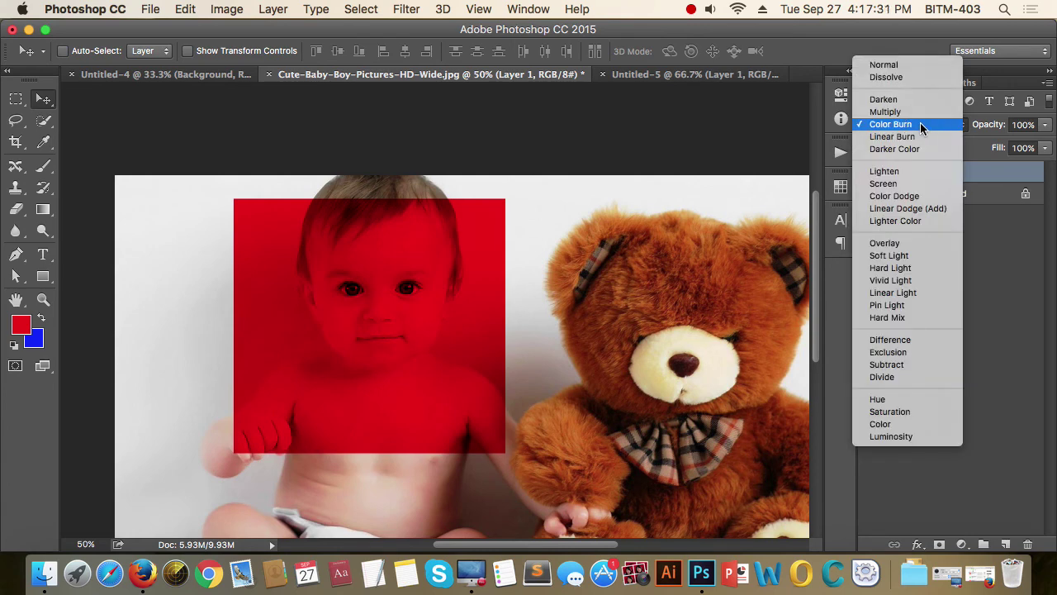
left_click(919, 137)
left_click(922, 126)
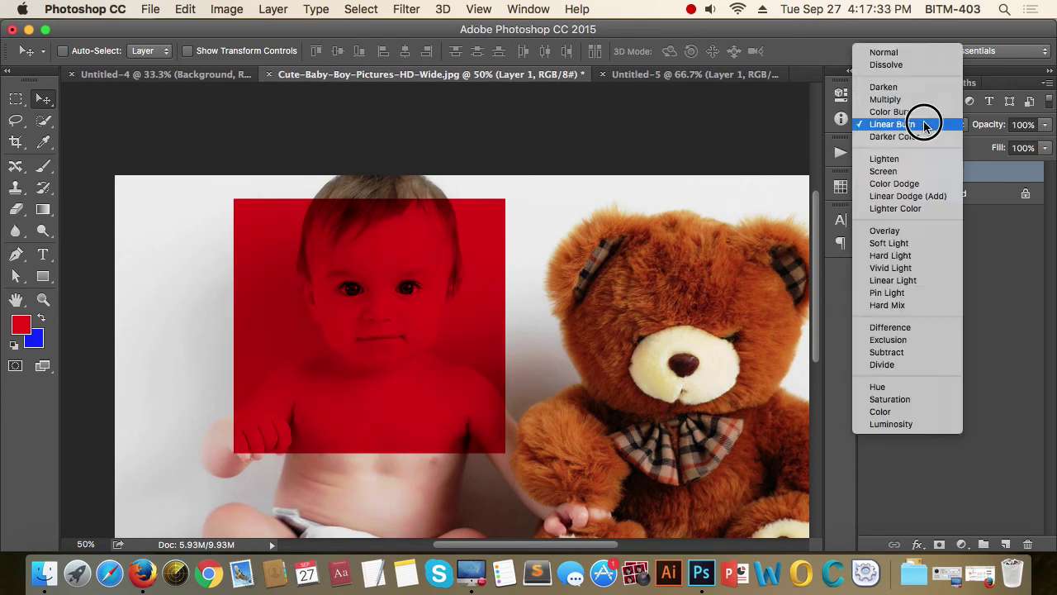
left_click(926, 136)
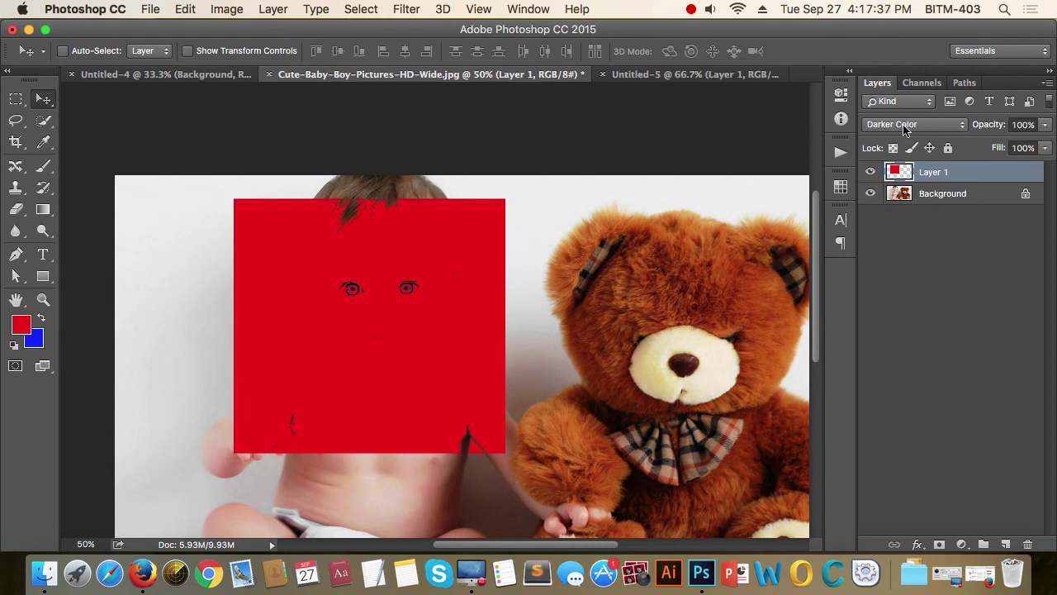
left_click(904, 128)
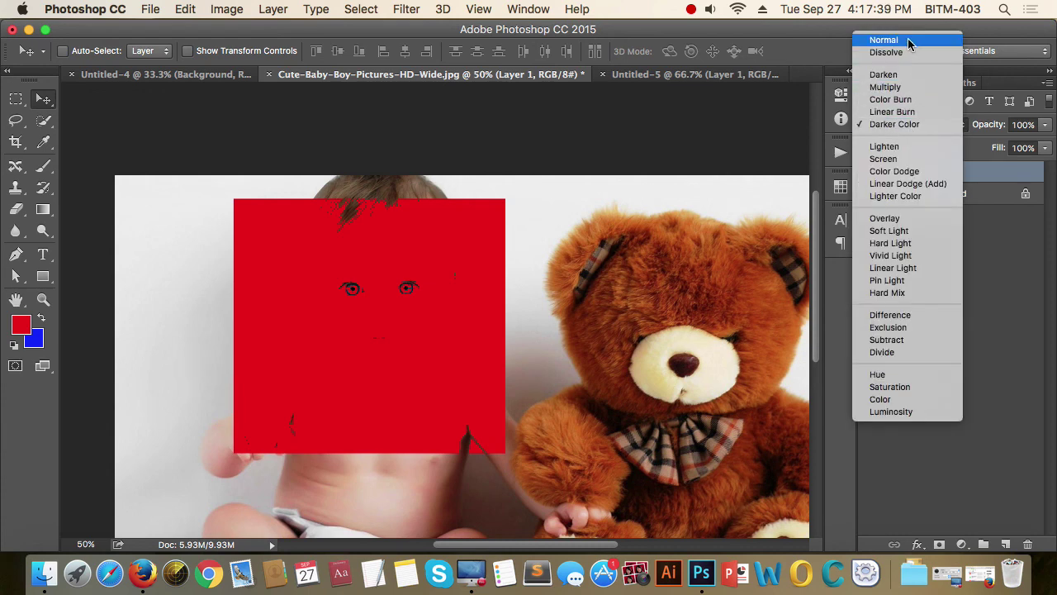
left_click(903, 39)
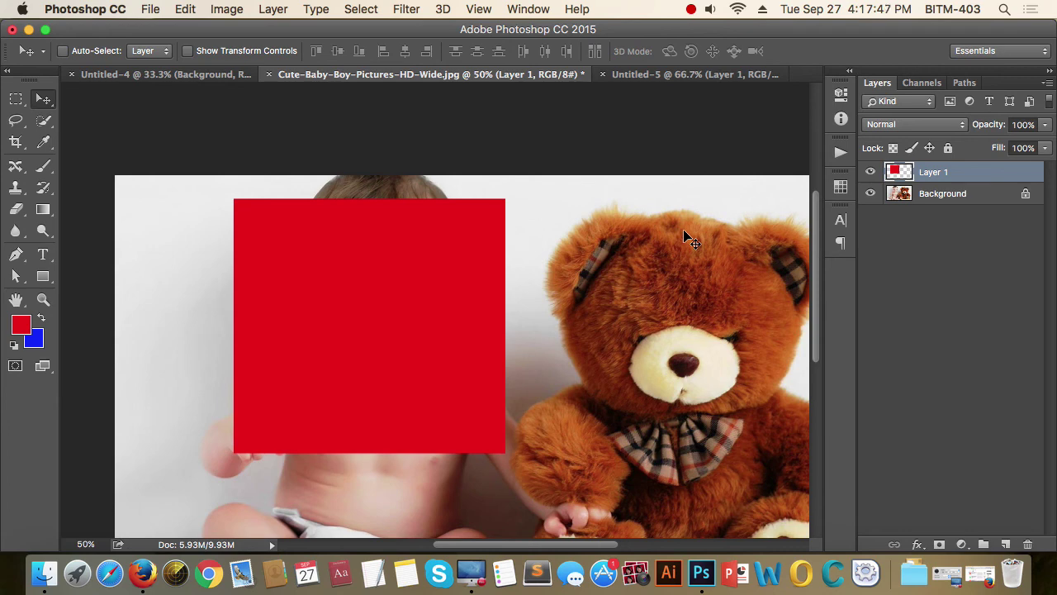
Cycle forward through all blend modes on the red square's layer, from Normal through Luminosity and around to Dissolve.
key("shift+plus")
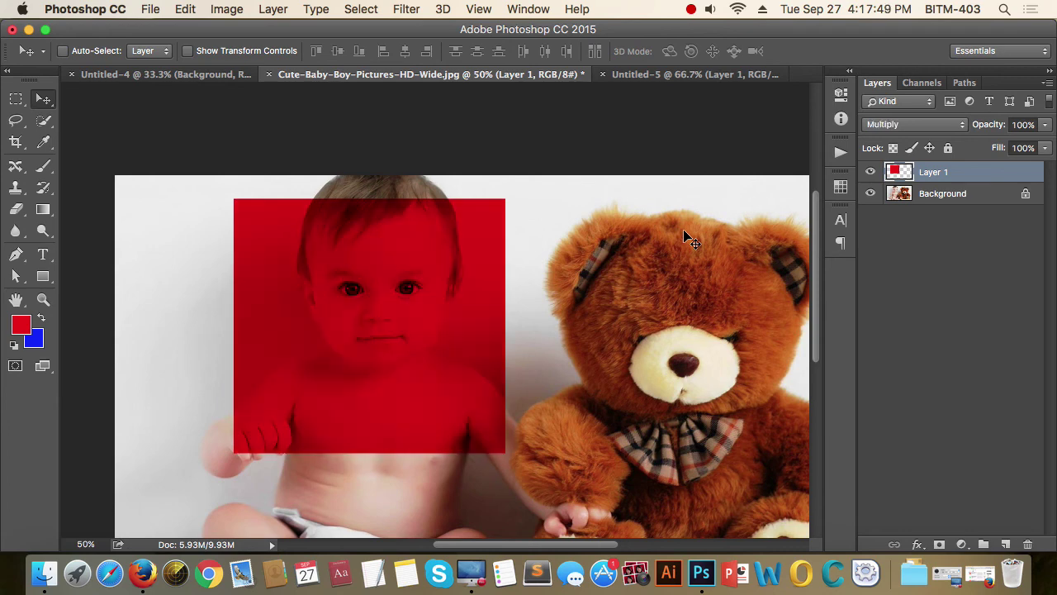
key("shift+plus")
key("shift+plus")
key("shift+plus")
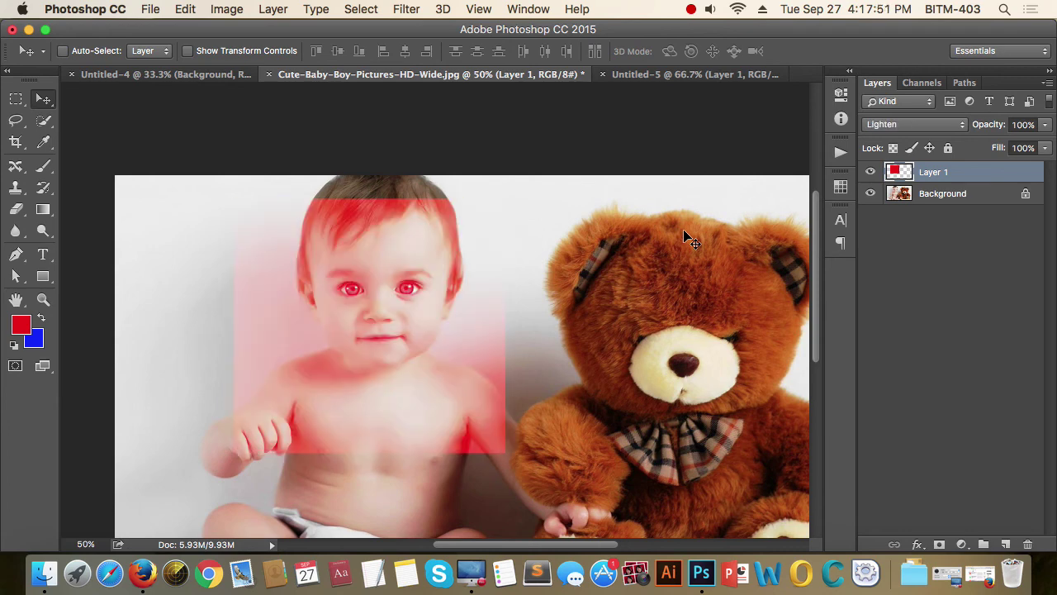
key("shift+plus")
key("shift+plus")
key("shift+plus")
key("shift+plus")
key("shift+plus")
key("shift+plus")
key("shift+plus")
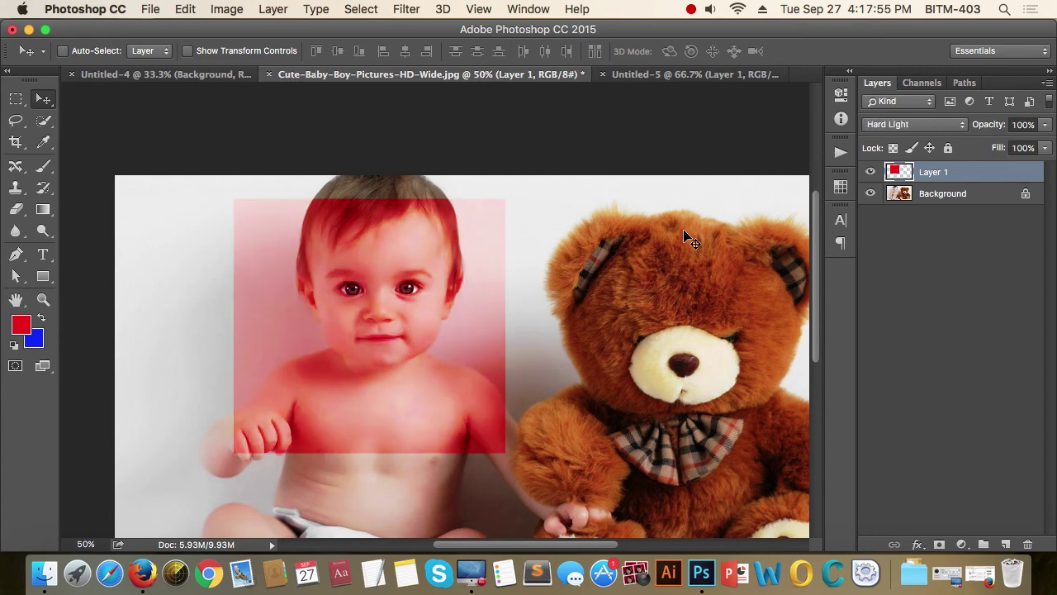
key("shift+plus")
key("shift+plus")
key("shift+plus")
key("shift+plus")
key("shift+plus")
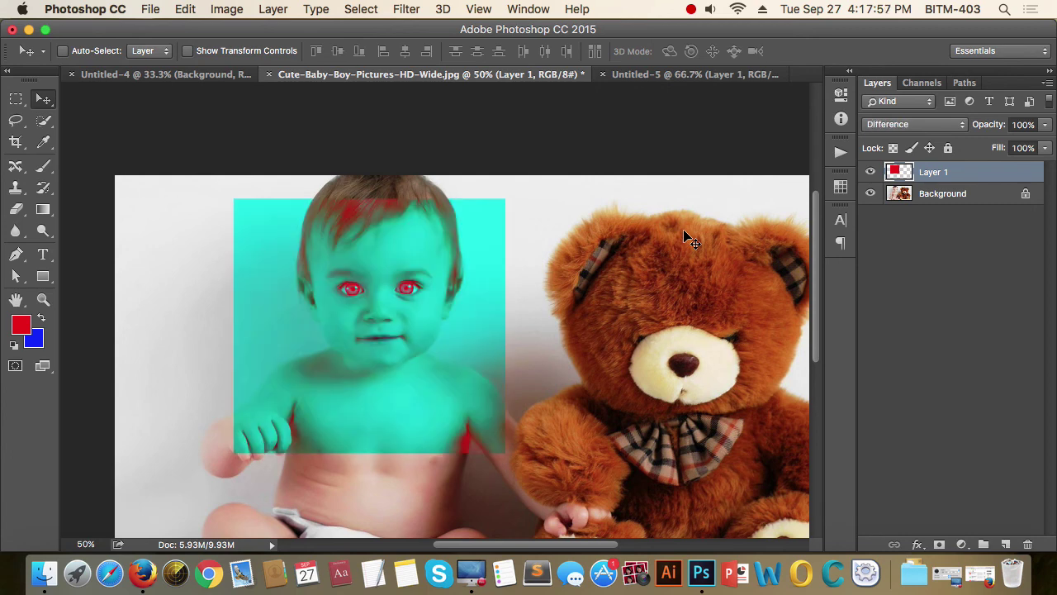
key("shift+plus")
key("shift+plus")
key("shift+plus")
key("shift+plus")
key("shift+plus")
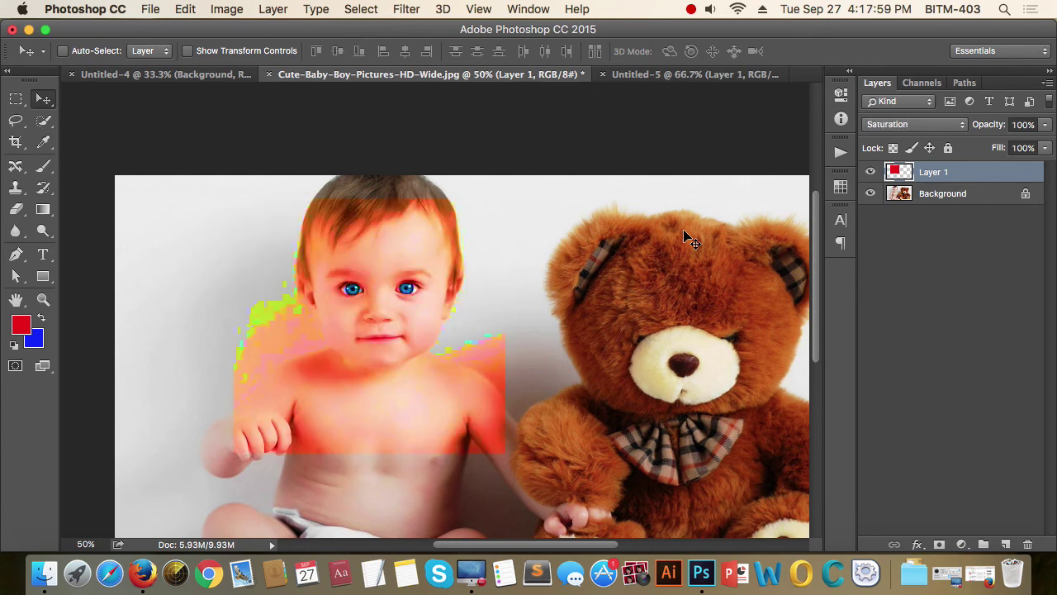
key("shift+plus")
key("shift+plus")
key("shift+plus")
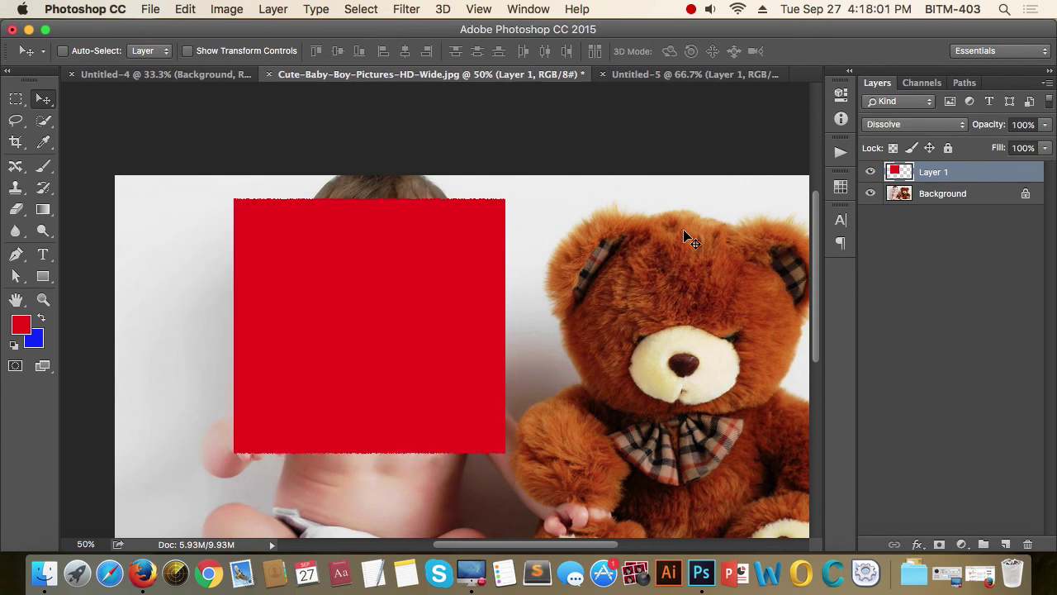
Continue cycling the red square layer's blend mode forward and backward through the darkening modes, ending on Lighten.
key("shift+plus")
key("shift+plus")
key("shift+plus")
key("shift+plus")
key("shift+plus")
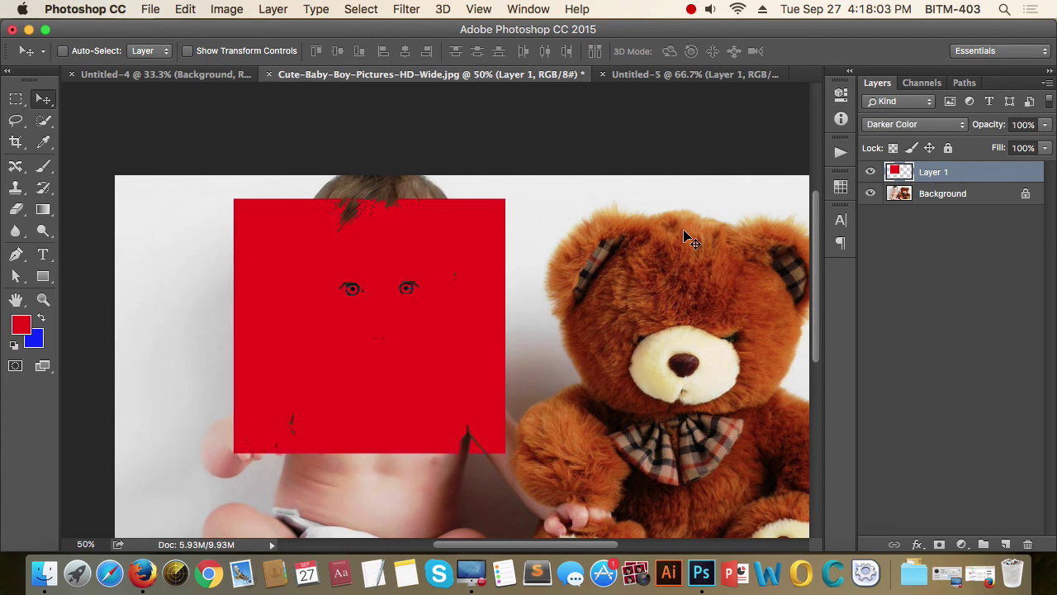
key("shift+minus")
key("shift+minus")
key("shift+minus")
key("shift+plus")
key("shift+plus")
key("shift+plus")
key("shift+plus")
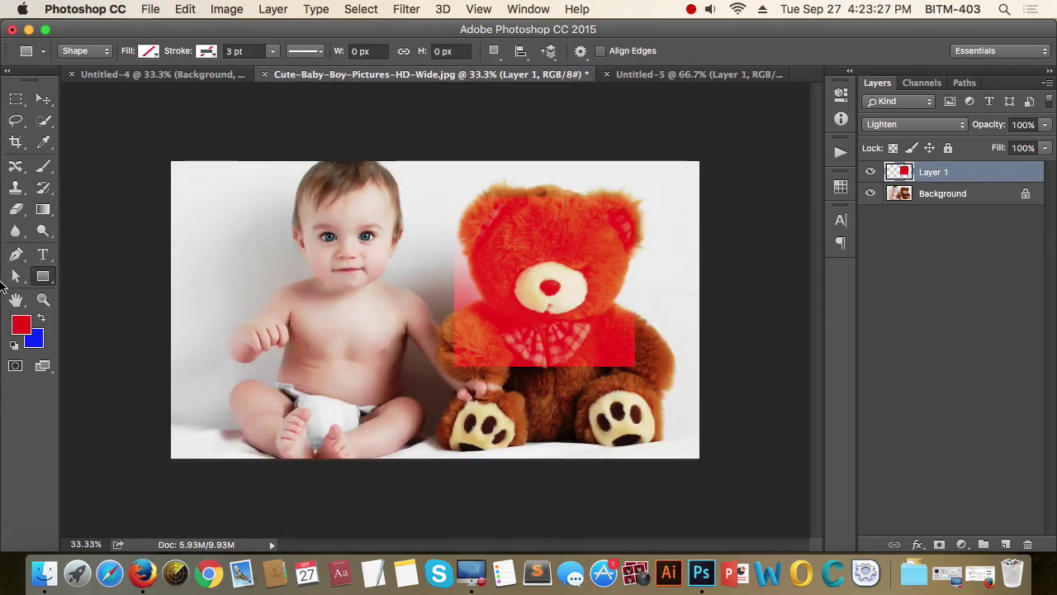
Draw four unfilled rectangle shapes: on the baby's body, between baby and teddy, and on either side of the baby's head.
left_click_drag(303, 267, 378, 389)
left_click_drag(427, 277, 477, 353)
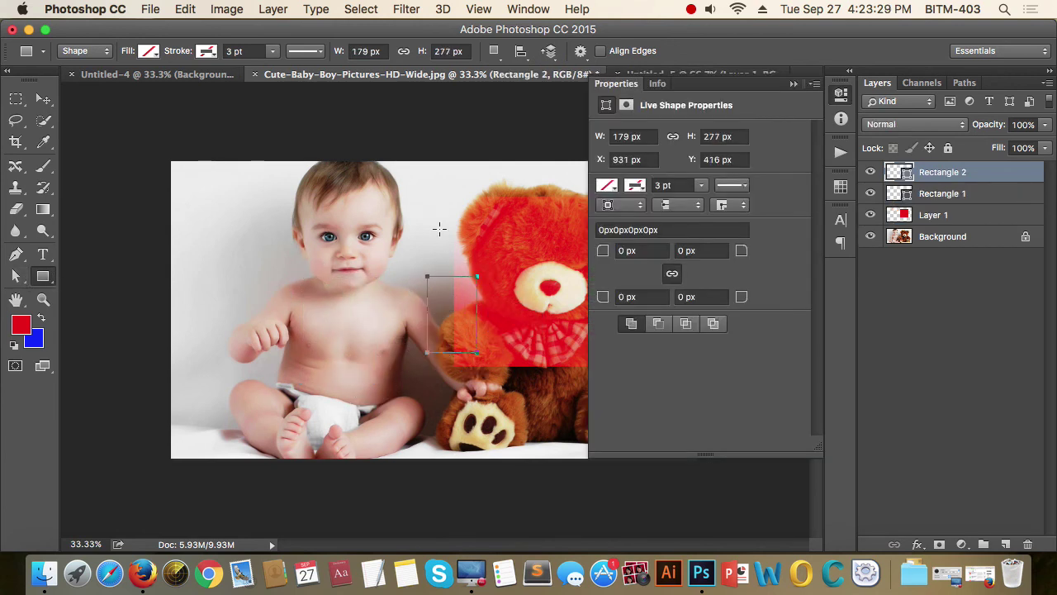
left_click_drag(428, 228, 375, 175)
left_click_drag(203, 192, 255, 224)
Set the shape fill to red and draw rectangles over the teddy's head and beside the baby's head, the latter about 211 × 170 px.
left_click(149, 51)
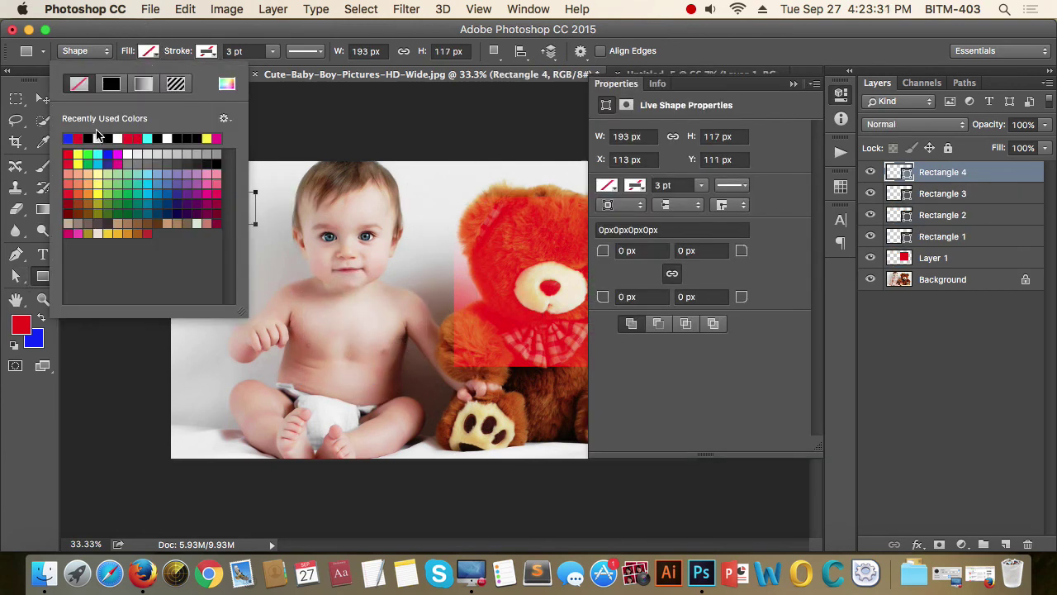
left_click(78, 138)
left_click_drag(398, 169, 456, 214)
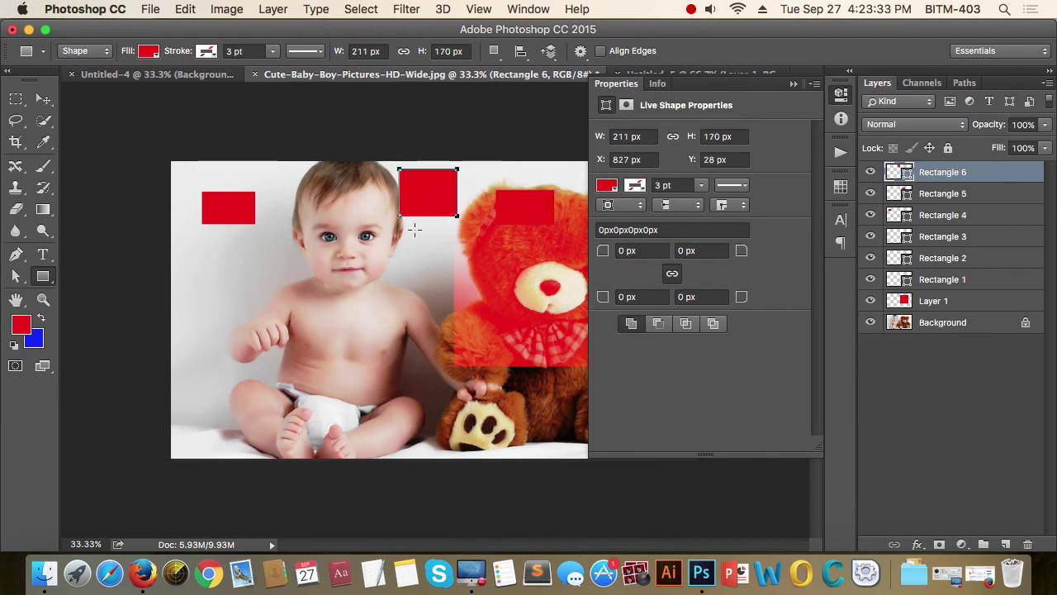
Draw more red rectangles around the baby and the teddy, the last one about 99 × 26 px at the teddy's shoulder.
left_click_drag(247, 284, 278, 323)
left_click_drag(193, 371, 272, 438)
left_click_drag(398, 423, 468, 449)
left_click_drag(476, 367, 530, 388)
left_click_drag(431, 302, 459, 310)
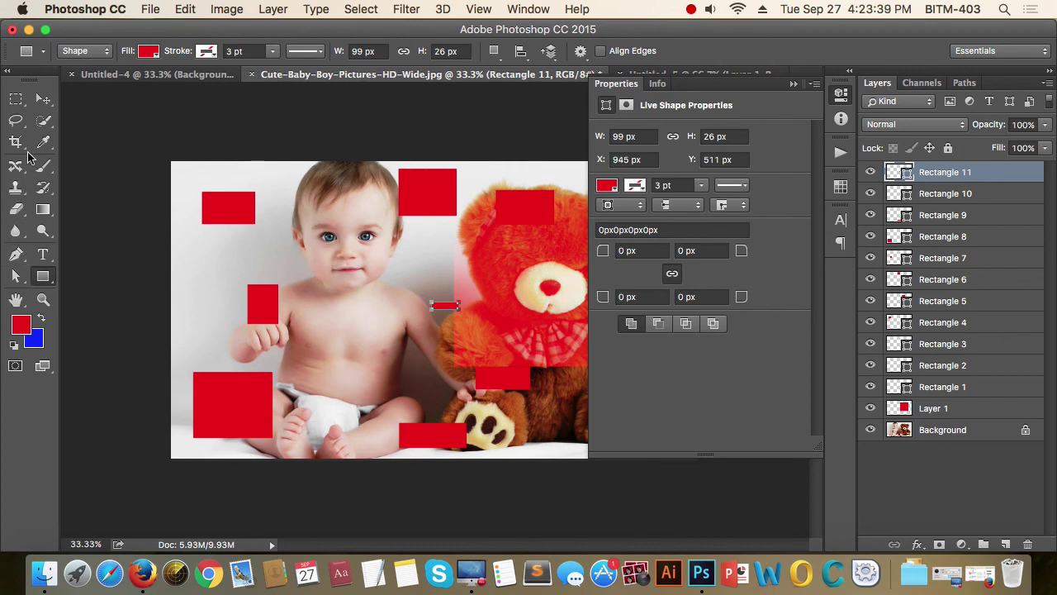
Add a paragraph text layer reading "thtgfhfghfg" across the baby's face.
left_click(43, 255)
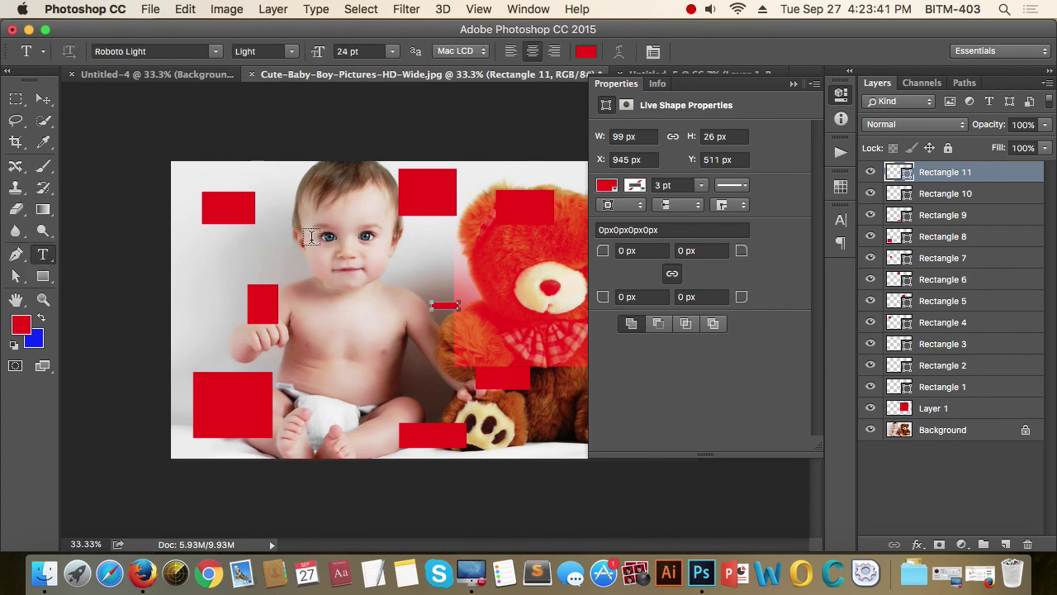
left_click_drag(302, 242, 376, 284)
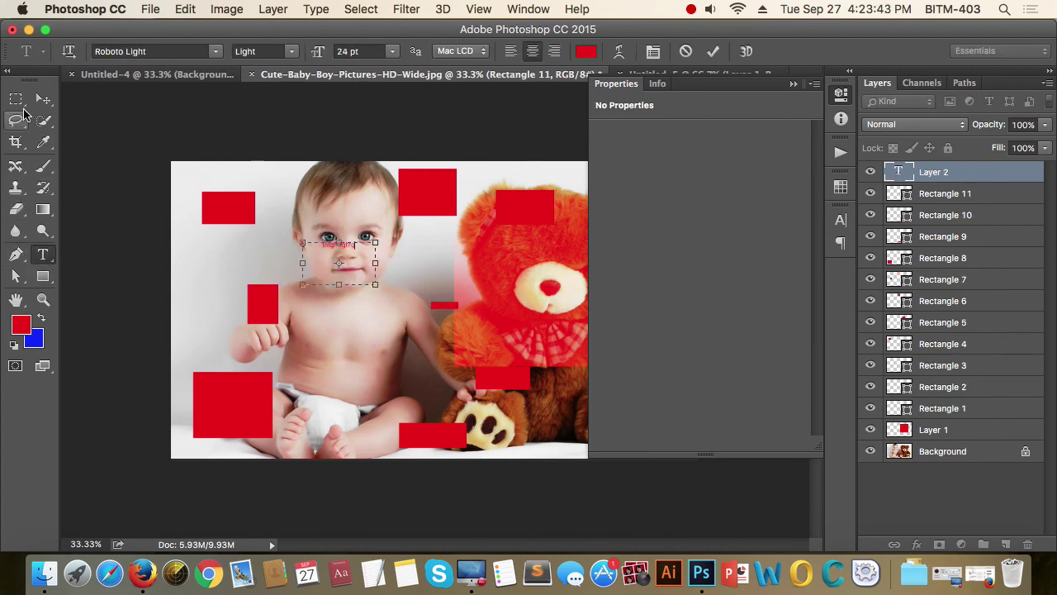
left_click(43, 99)
Add a text layer reading "gfhgfhfghf" beside the baby's shoulder and move it slightly toward the baby.
left_click(43, 255)
left_click(199, 266)
type("gfhgfhgfhf")
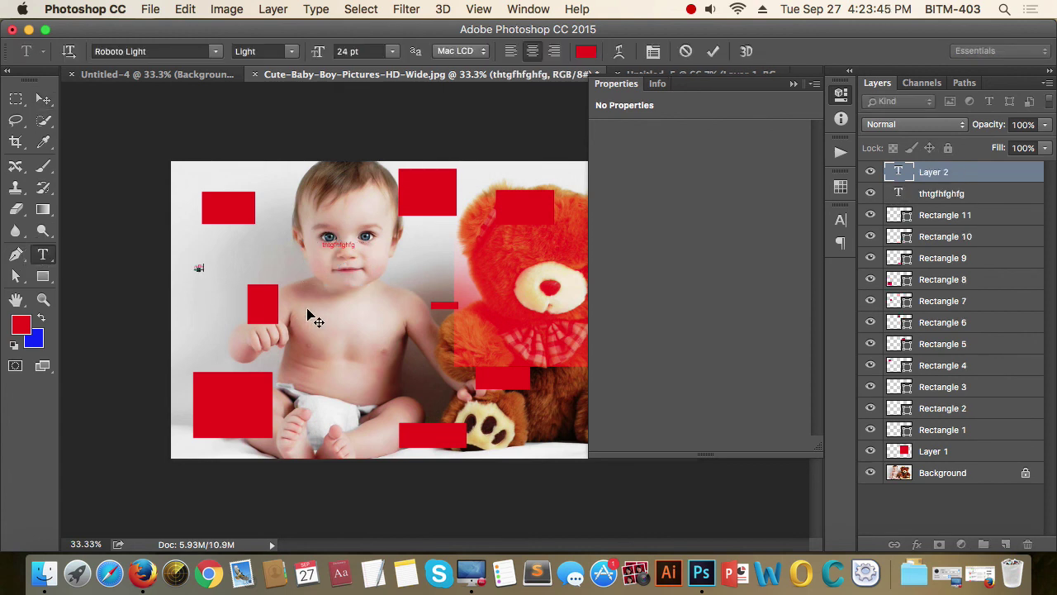
left_click(43, 99)
left_click_drag(210, 275, 229, 274)
Add a text layer reading "hfghgfhfg" beside the top of the baby's head and collapse the shape properties.
left_click(42, 254)
left_click(288, 176)
type("hfghghfhfg")
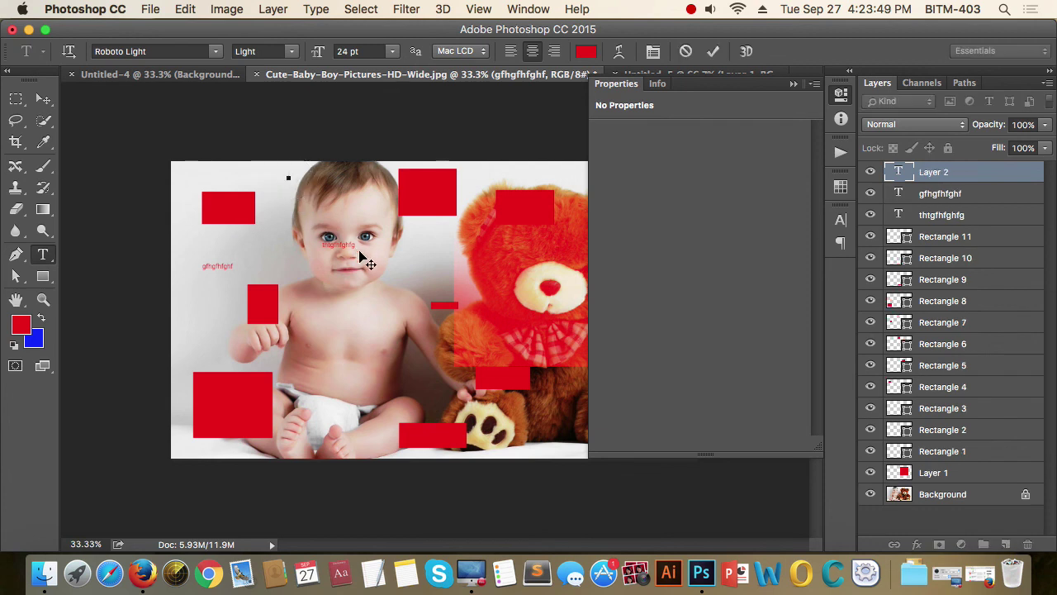
left_click(43, 99)
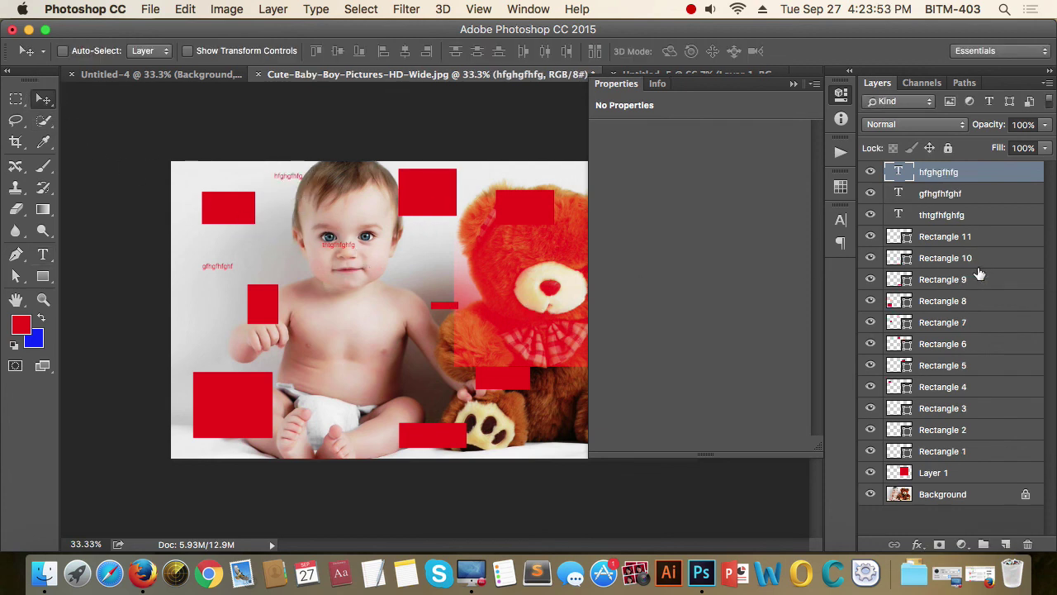
left_click(836, 96)
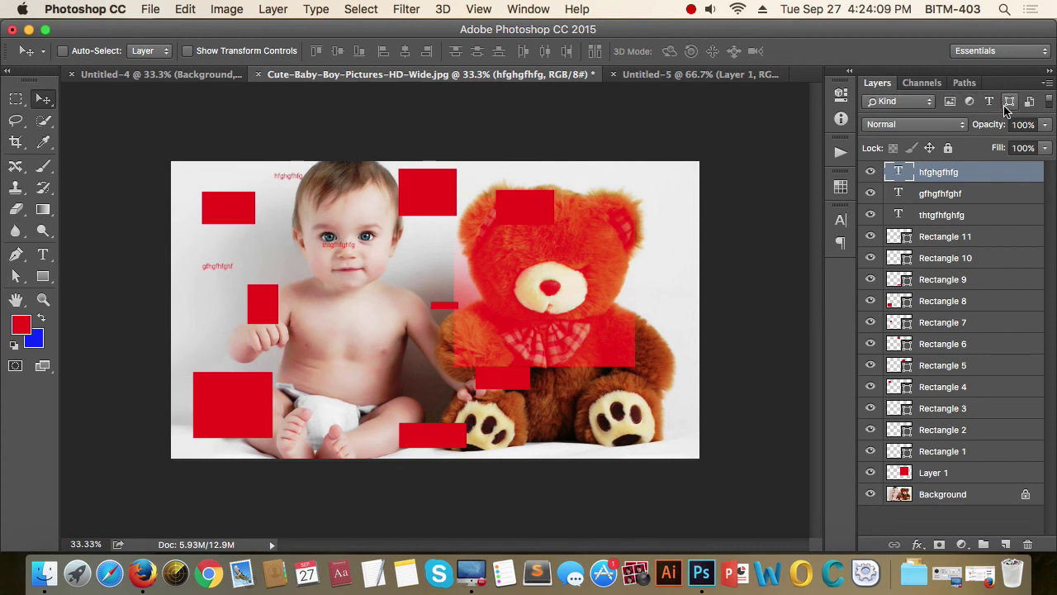
Filter the layer list to pixel layers, then toggle the filter repeatedly to compare it with the full list.
left_click(954, 105)
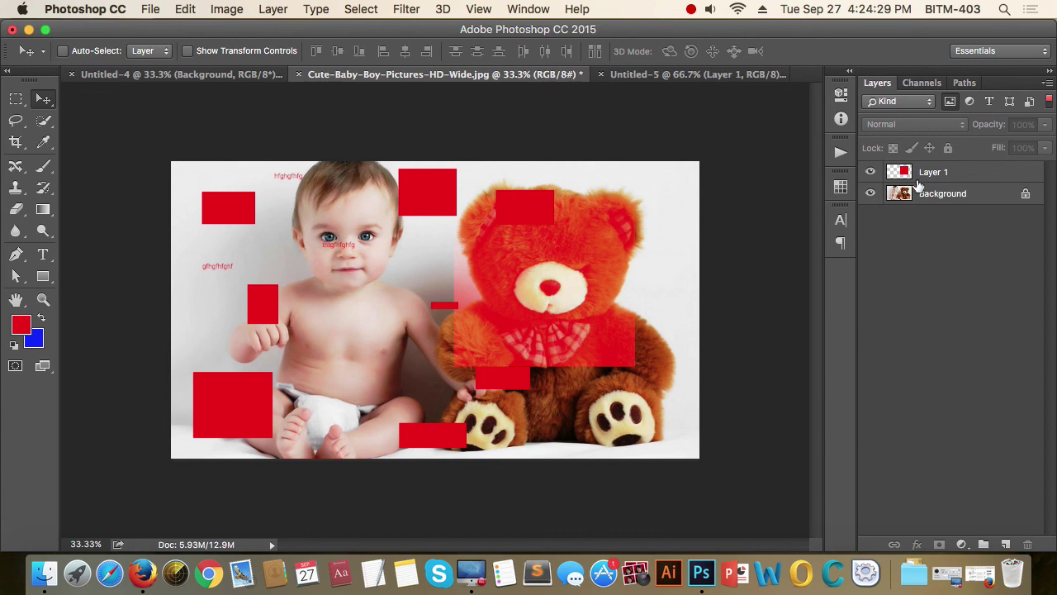
left_click(949, 102)
left_click(950, 102)
left_click(950, 101)
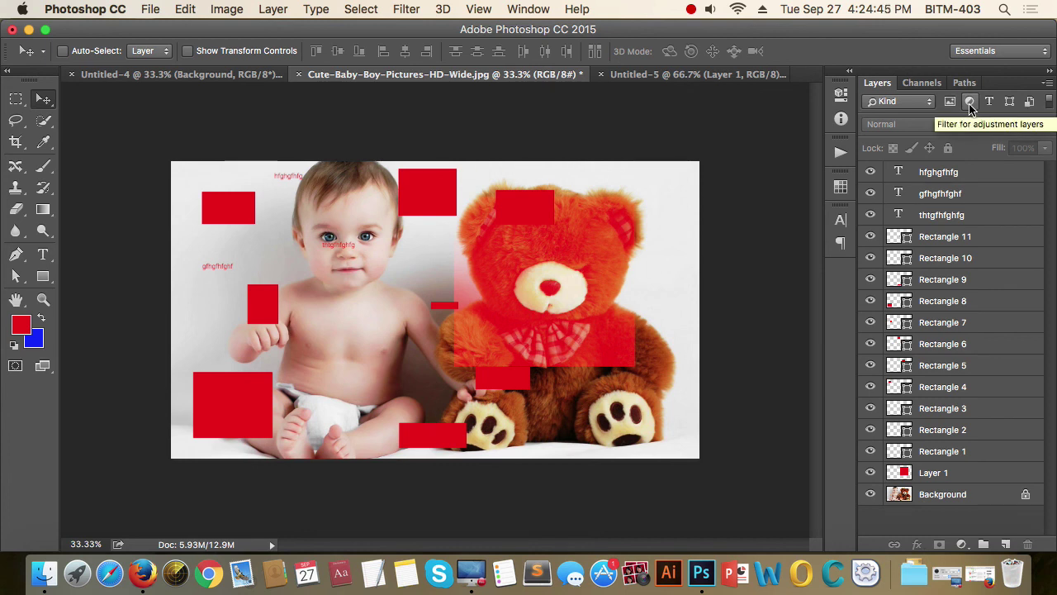
Check the layer list filtered for adjustment layers, clear that filter, and filter for type layers.
left_click(971, 104)
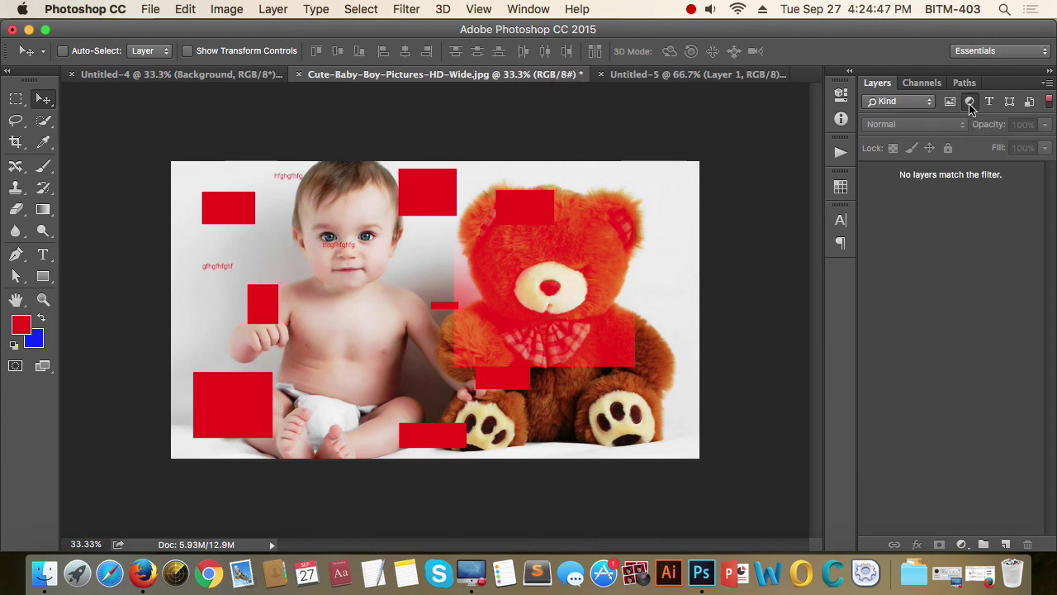
left_click(971, 104)
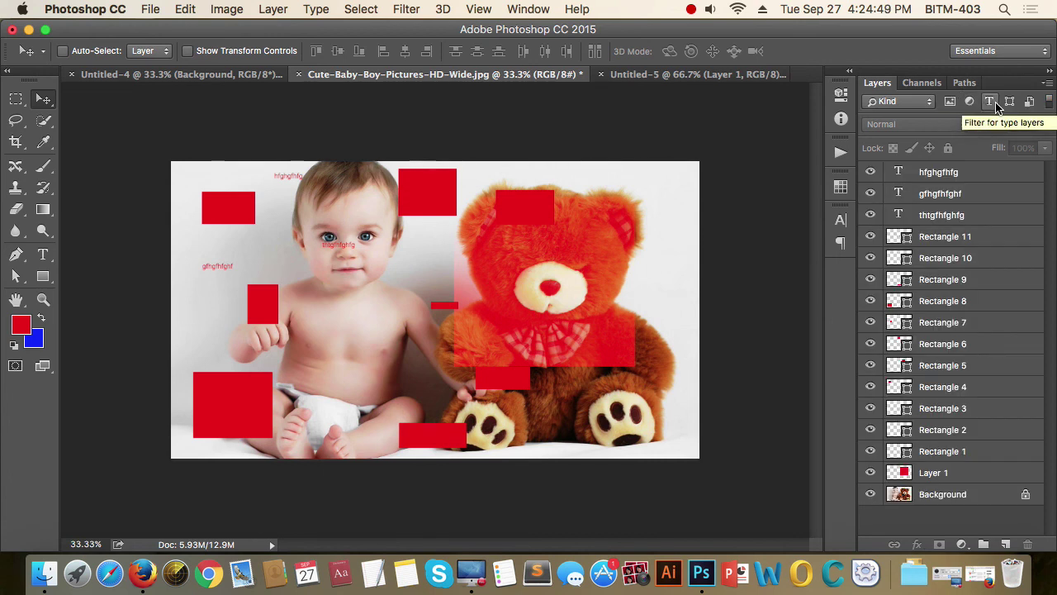
left_click(991, 103)
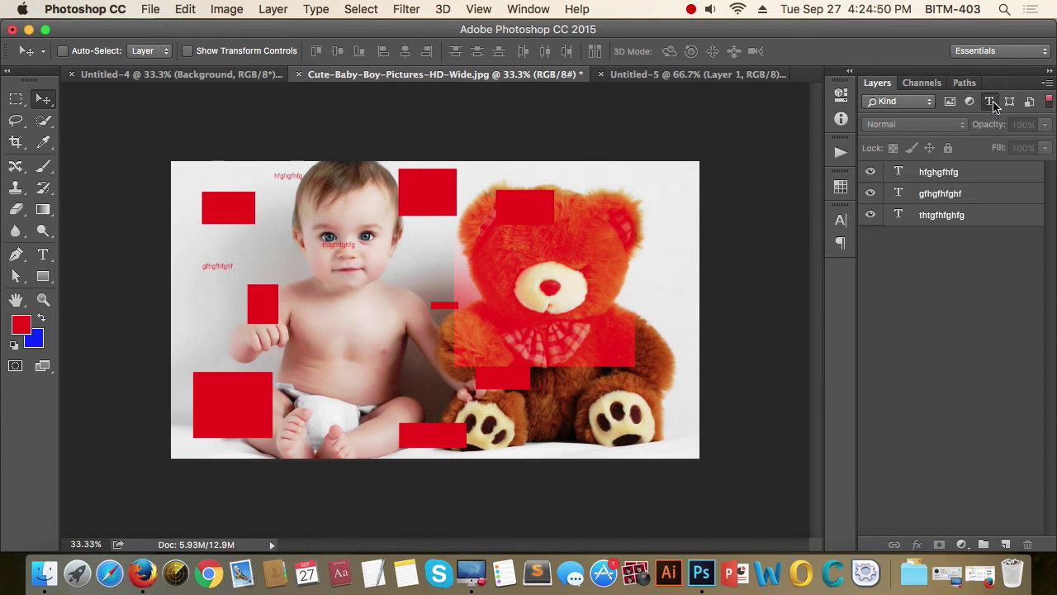
Select each of the three text layers individually in the filtered layer list.
left_click(944, 173)
left_click(938, 199)
left_click(936, 213)
left_click(940, 194)
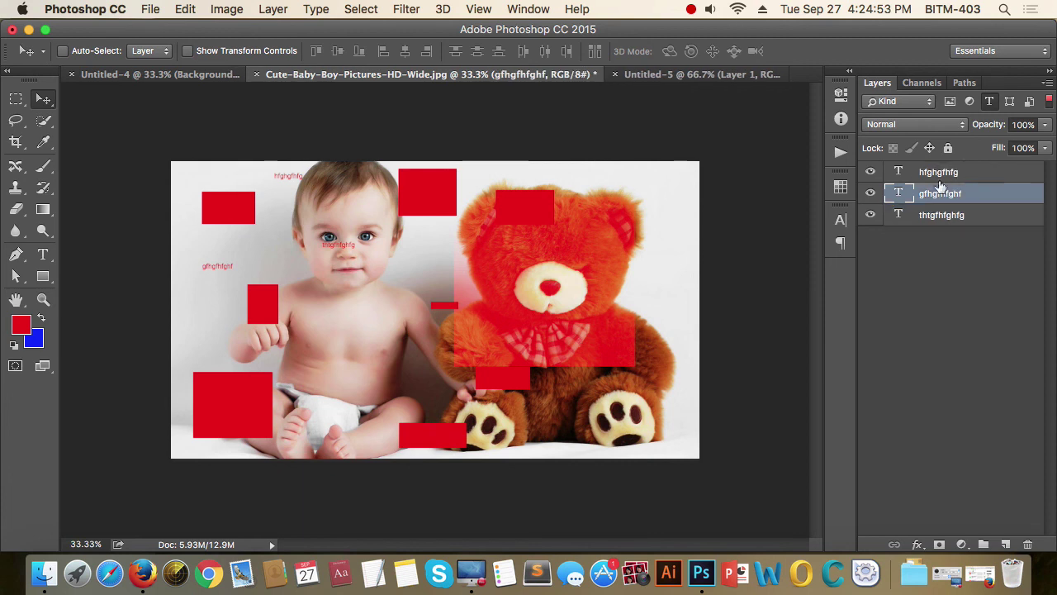
left_click(944, 172)
Select all three text layers together and set their text color to blue 2700d0, keeping the Mac LCD anti-aliasing.
left_click(956, 213)
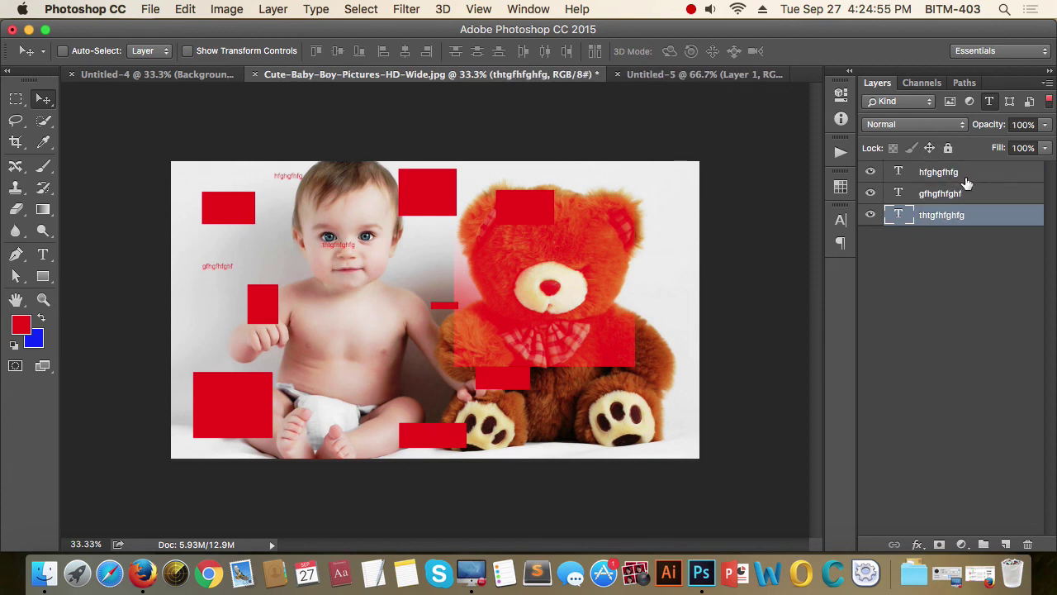
left_click(950, 173, "shift")
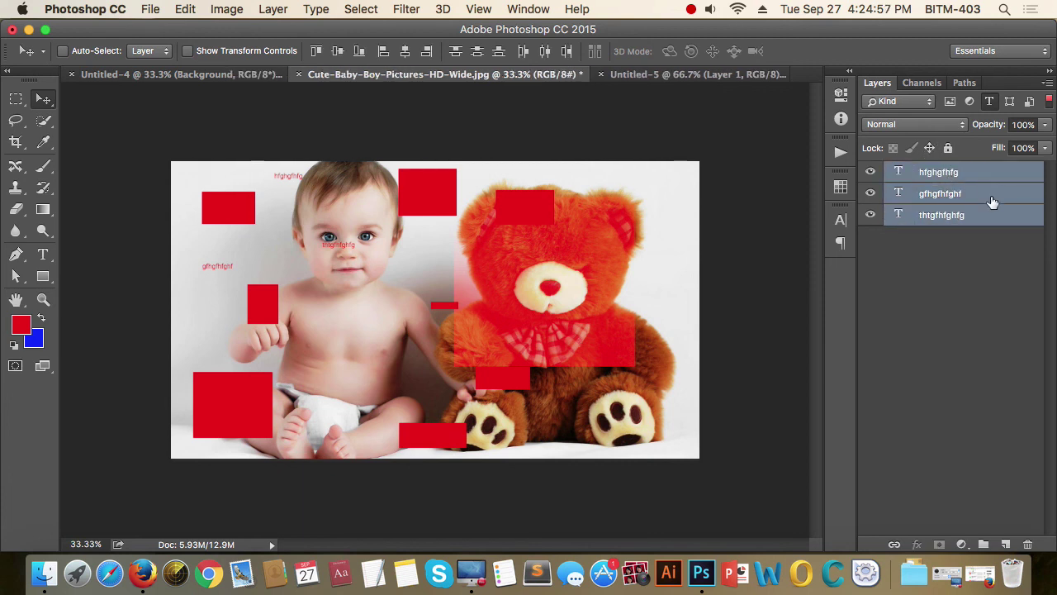
left_click(44, 254)
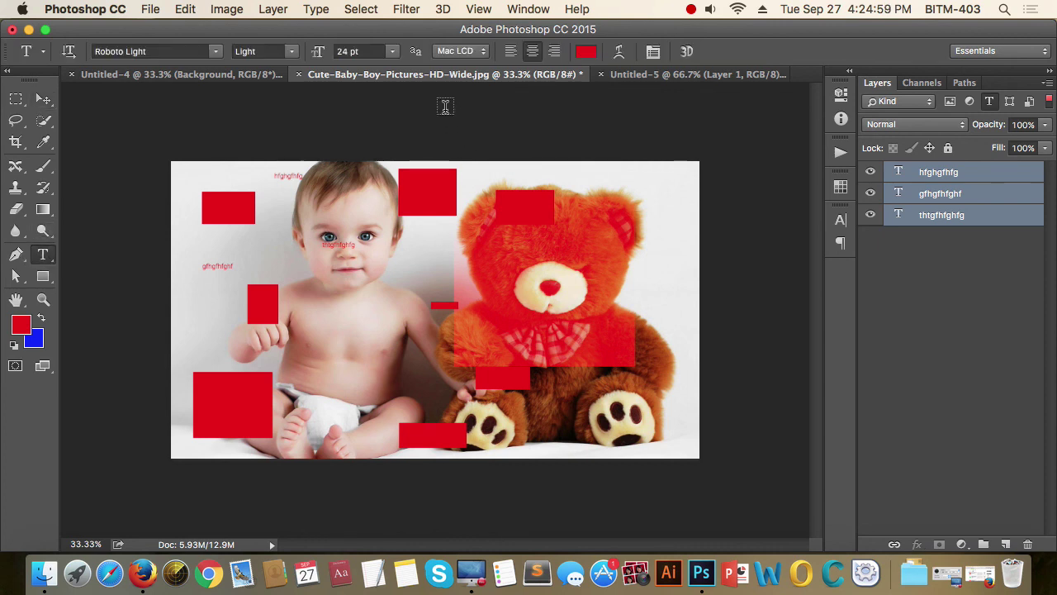
left_click(470, 53)
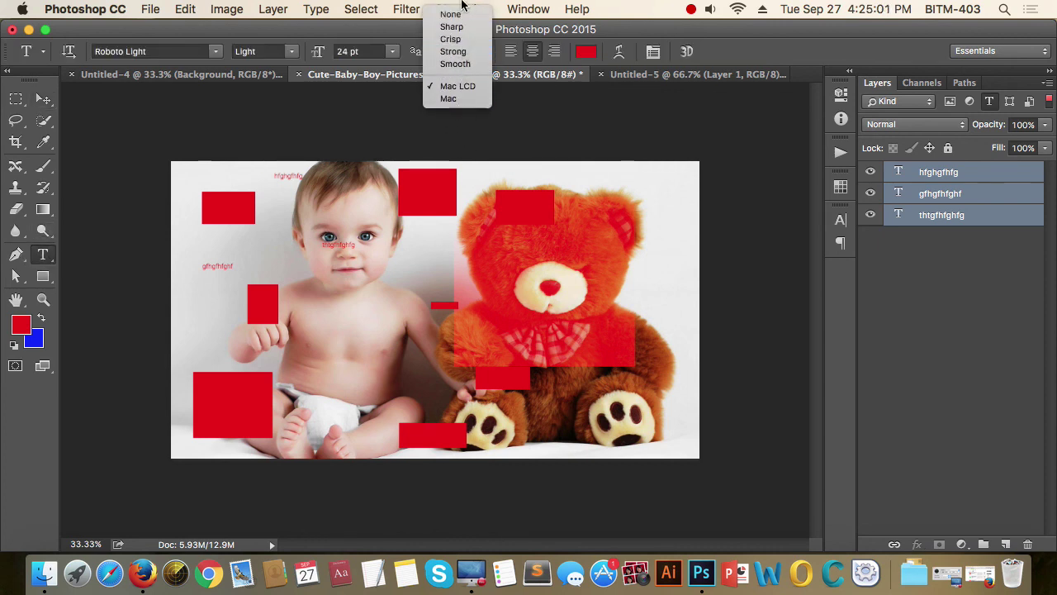
left_click(460, 87)
left_click(585, 51)
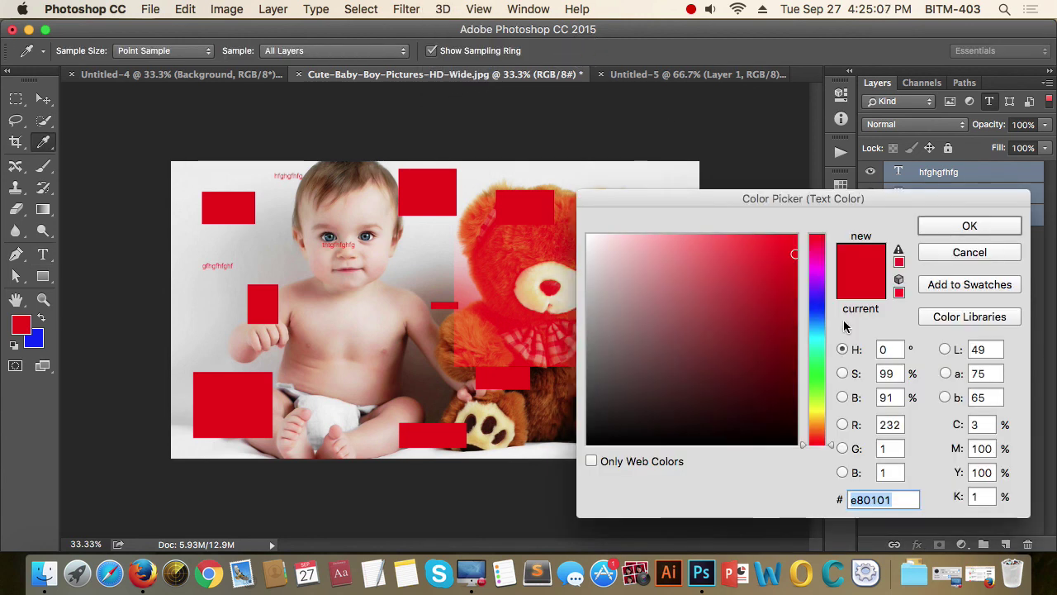
left_click_drag(818, 299, 819, 279)
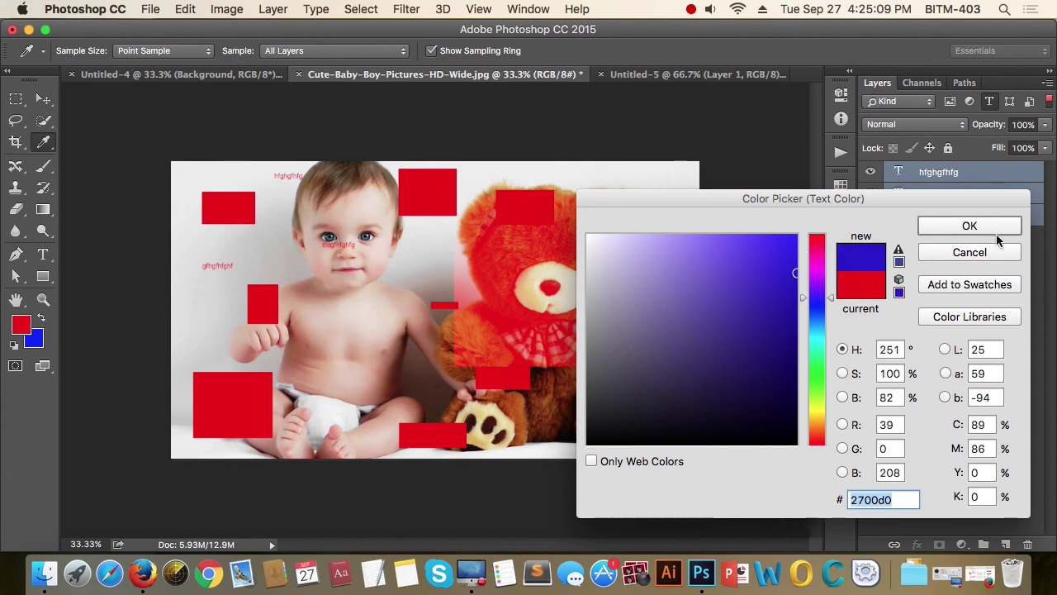
left_click(991, 230)
left_click(43, 100)
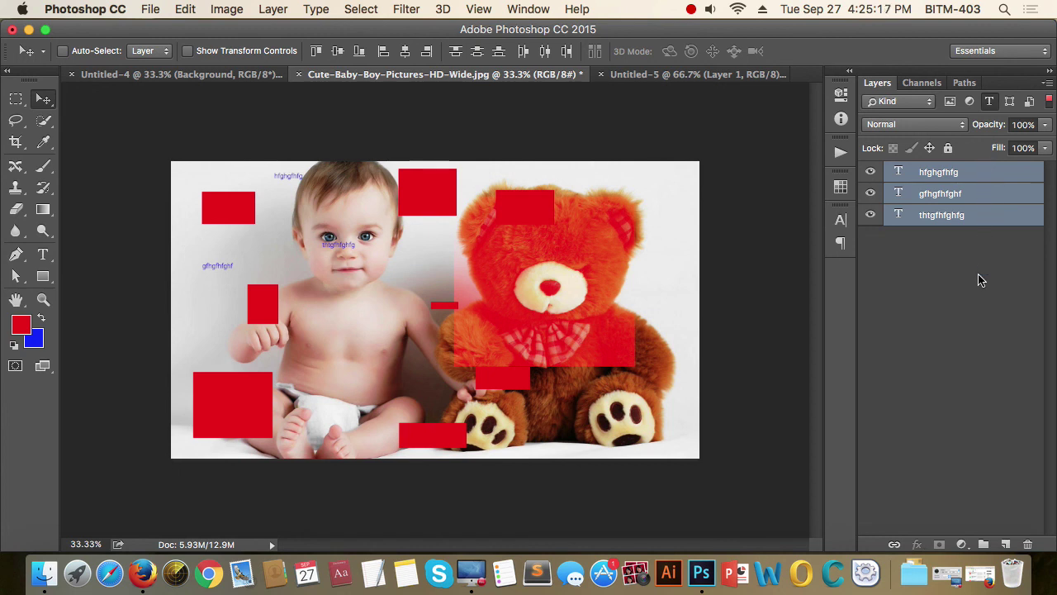
Clear the type filter, then check the layer list filtered for shape layers and for smart objects.
left_click(990, 101)
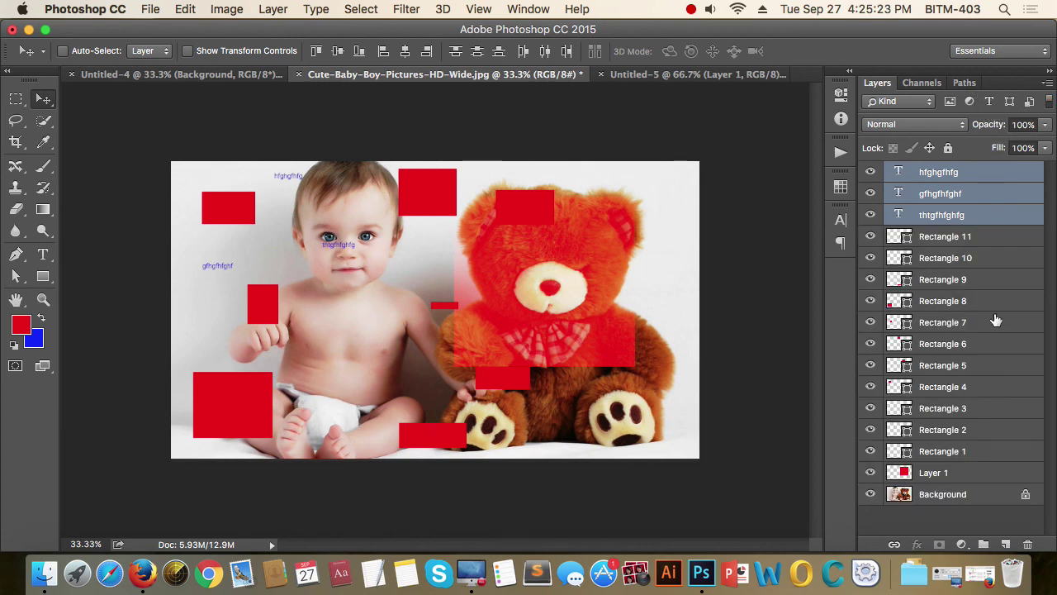
left_click(1010, 103)
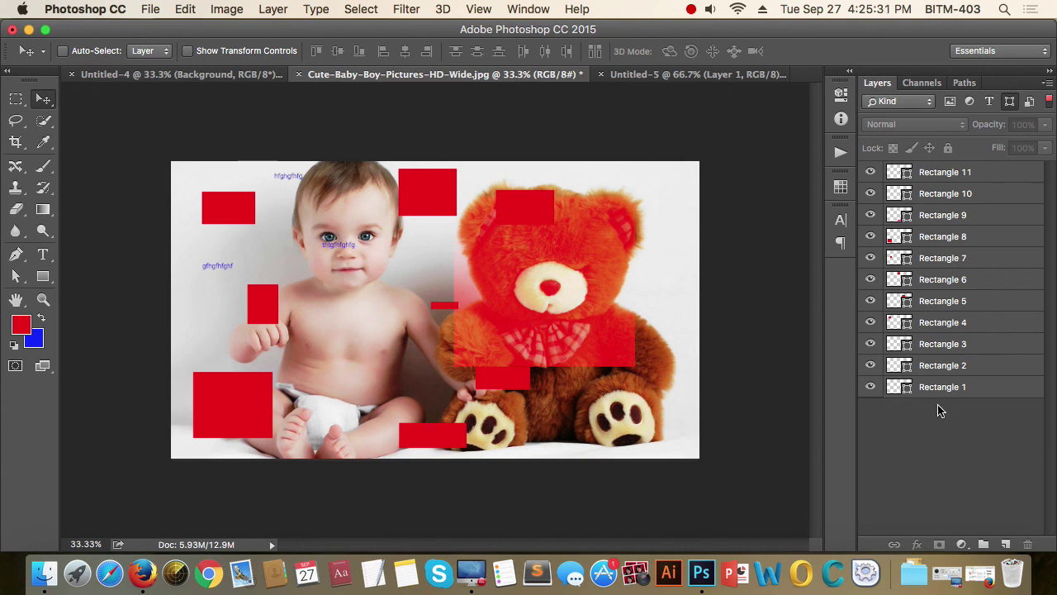
left_click(1008, 102)
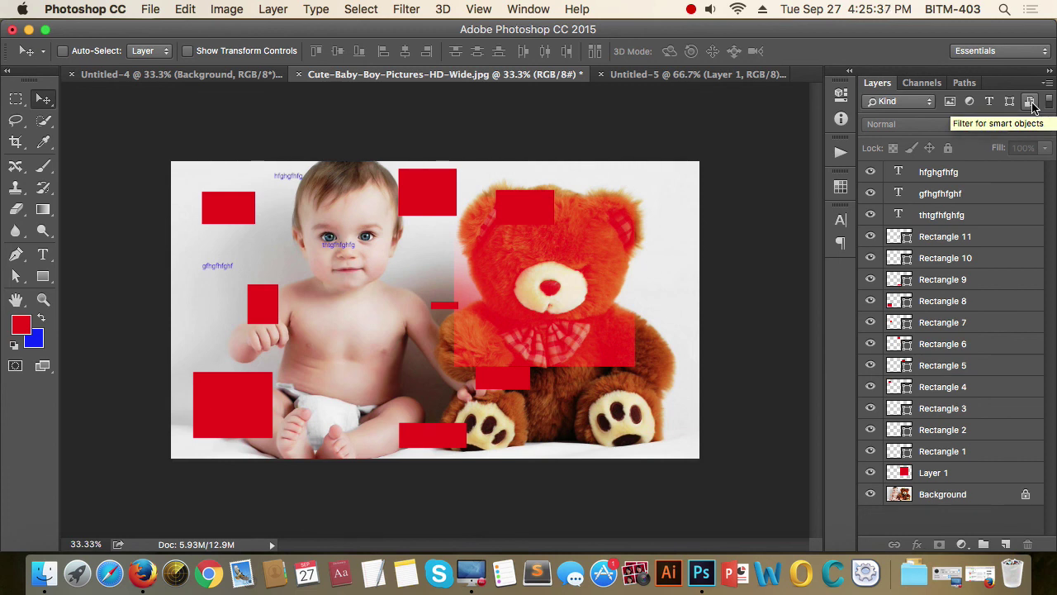
left_click(1031, 102)
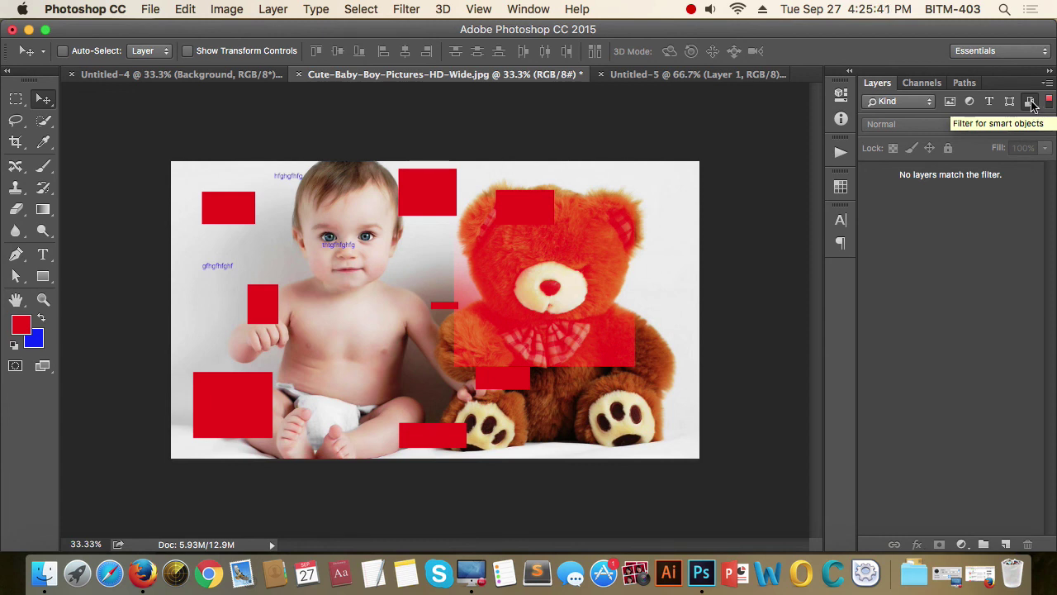
left_click(1032, 103)
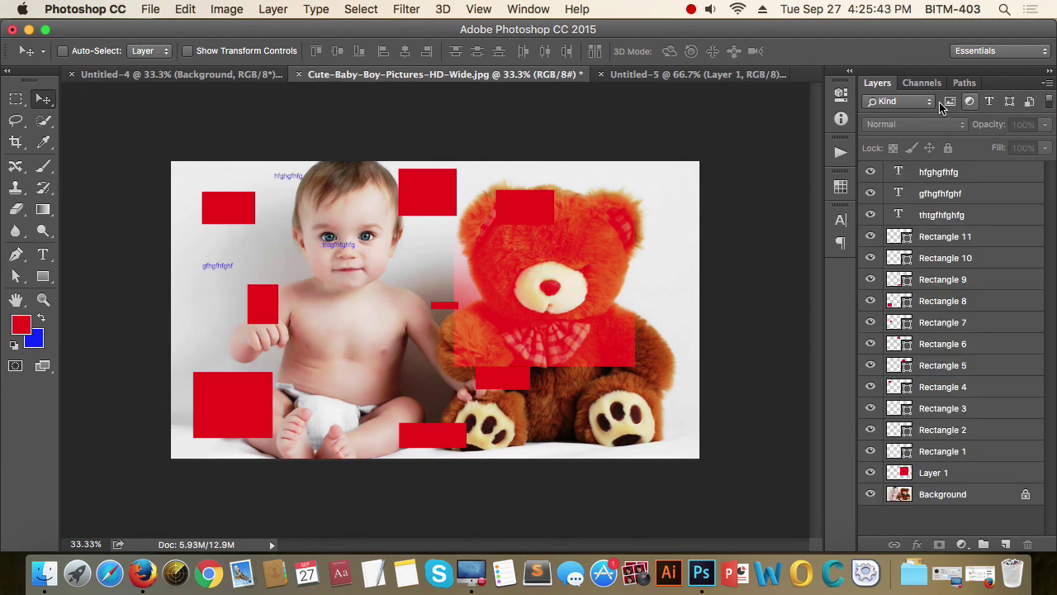
Filter the layer list for type layers, compare it with type and shape layers combined, and select the "hfghgfhfg" text layer.
left_click(994, 108)
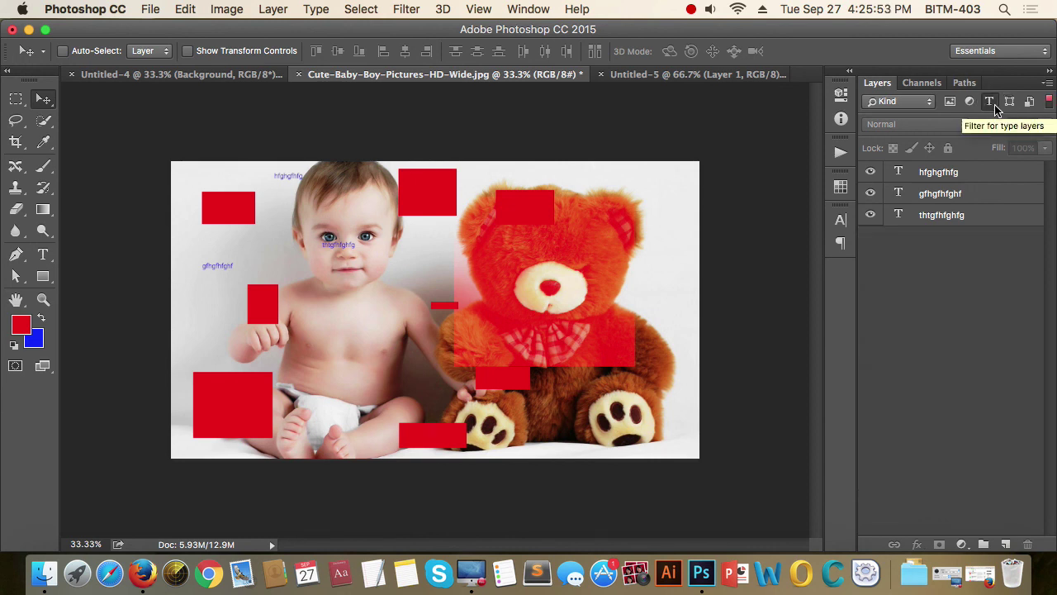
left_click(995, 106)
left_click(995, 107)
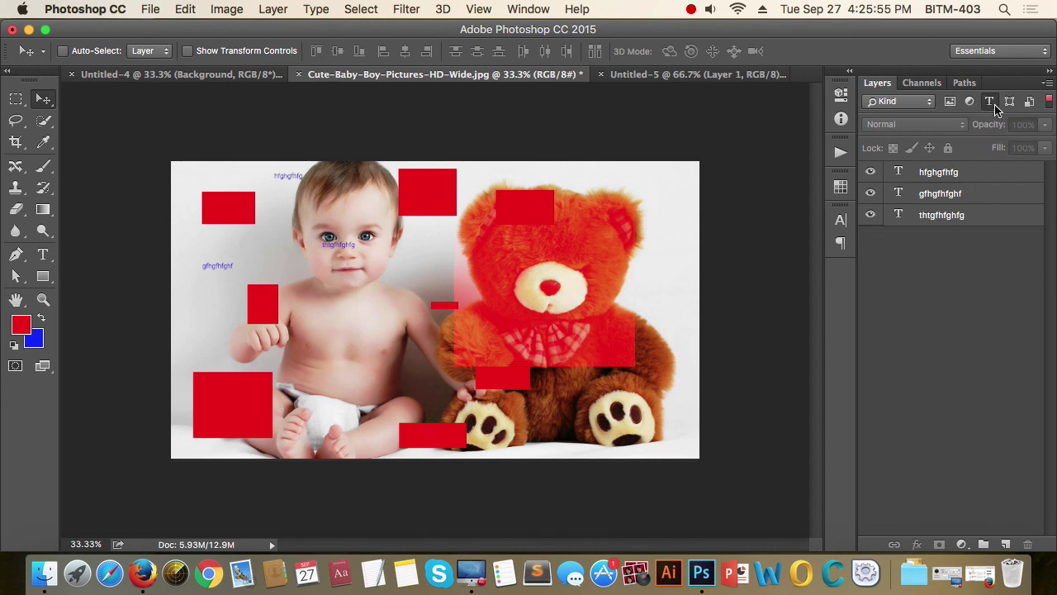
left_click(1011, 104)
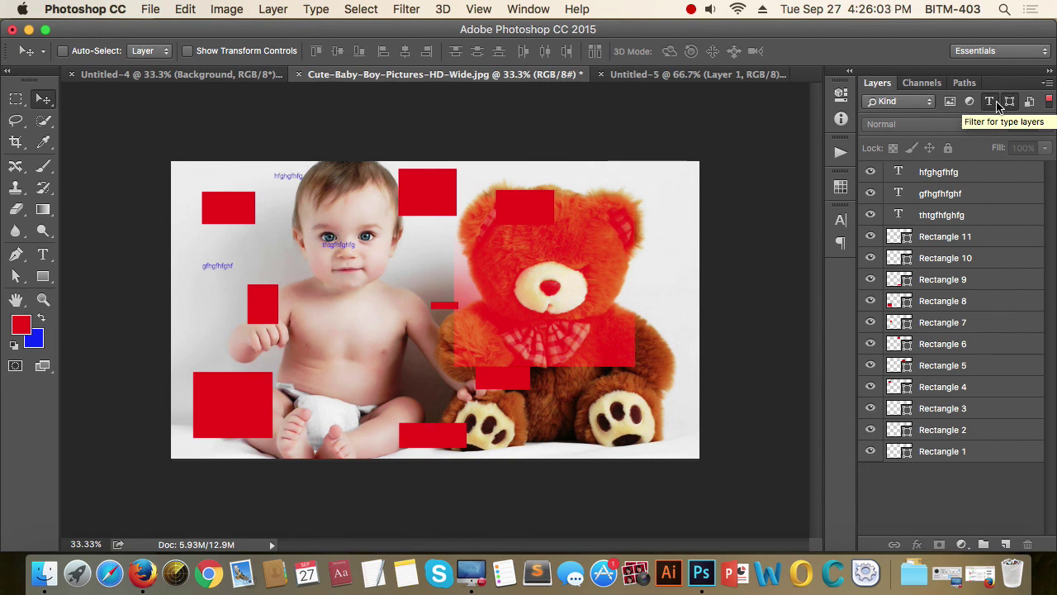
left_click(989, 101)
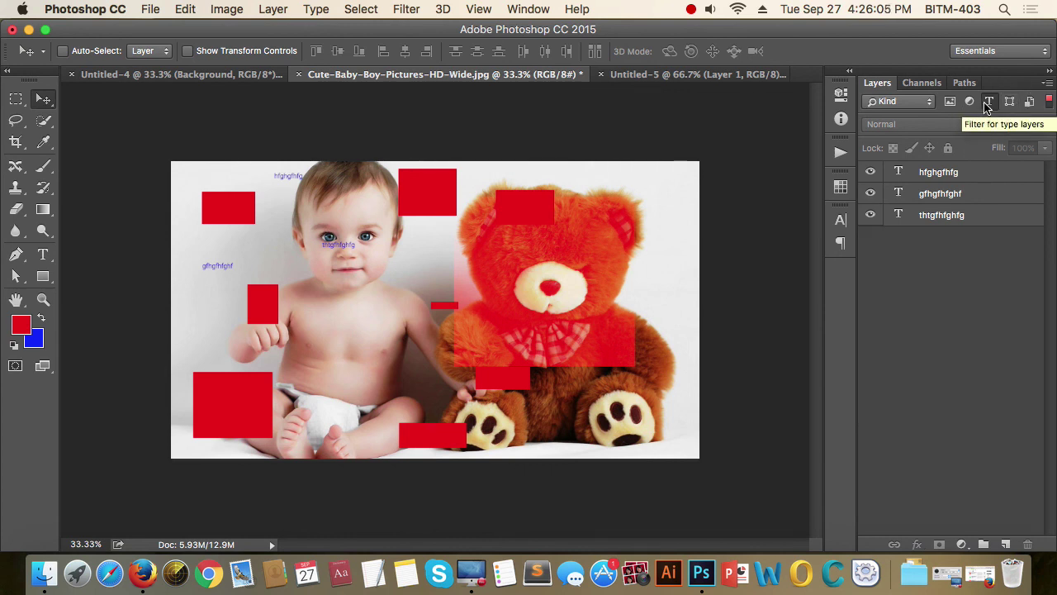
left_click(950, 177)
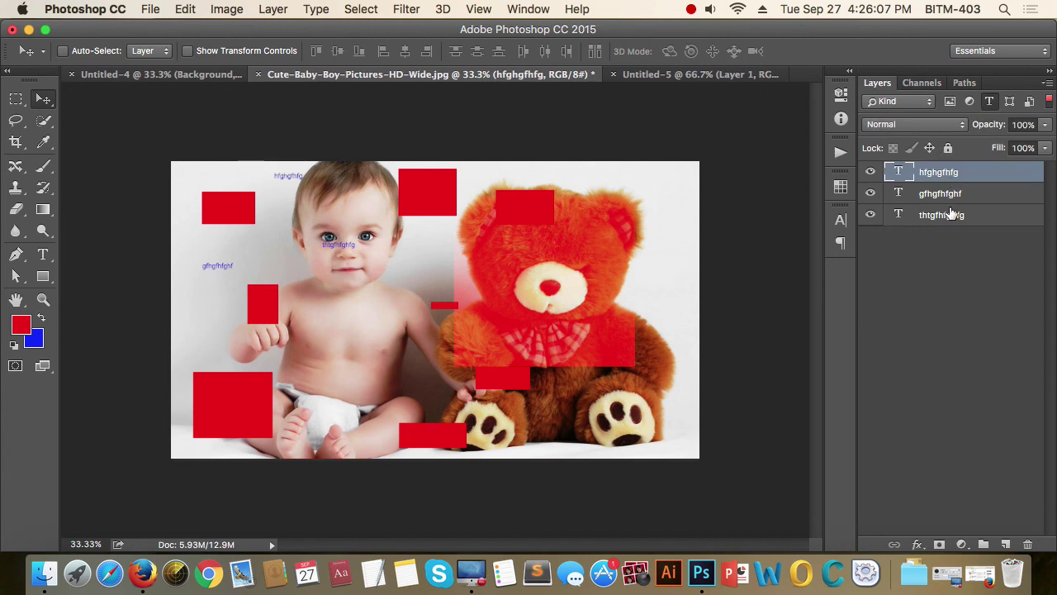
Filter the layer list for shape layers only and link all layers from Rectangle 11 to Rectangle 1.
left_click(989, 102)
left_click(1011, 100)
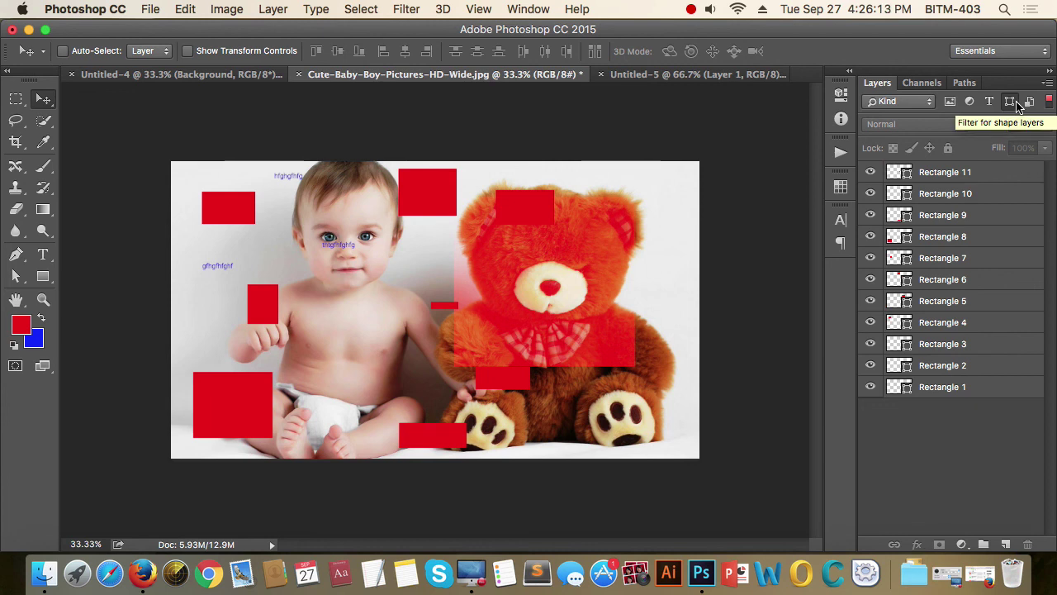
left_click(1011, 101)
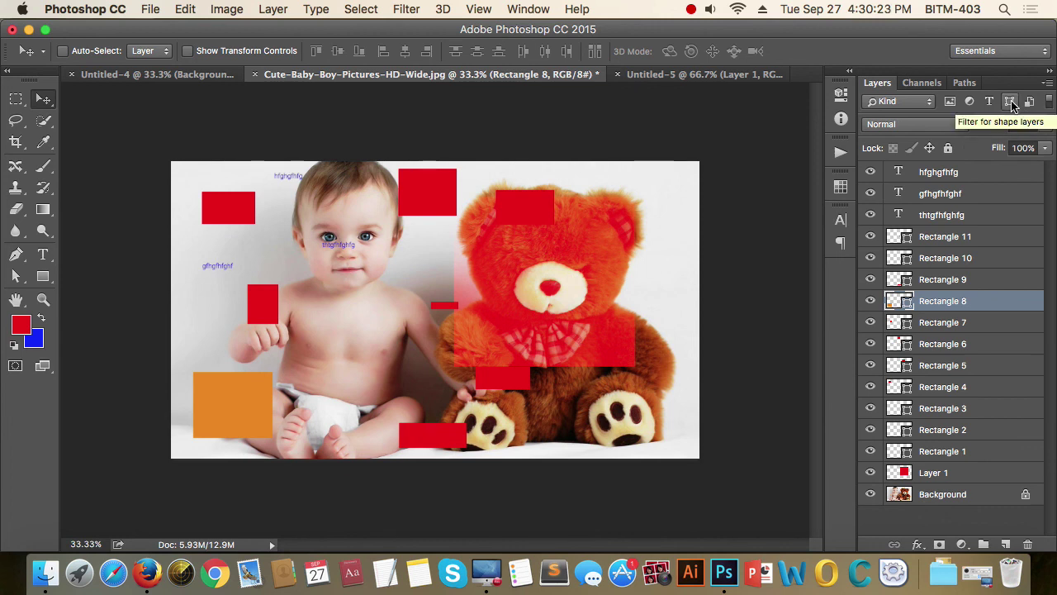
left_click(1011, 103)
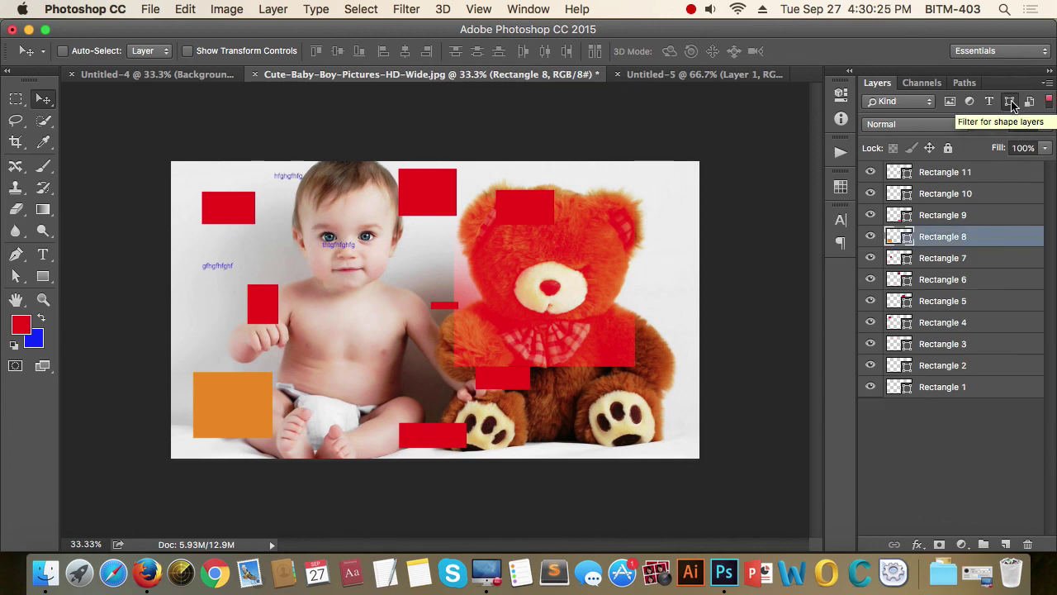
left_click(946, 173)
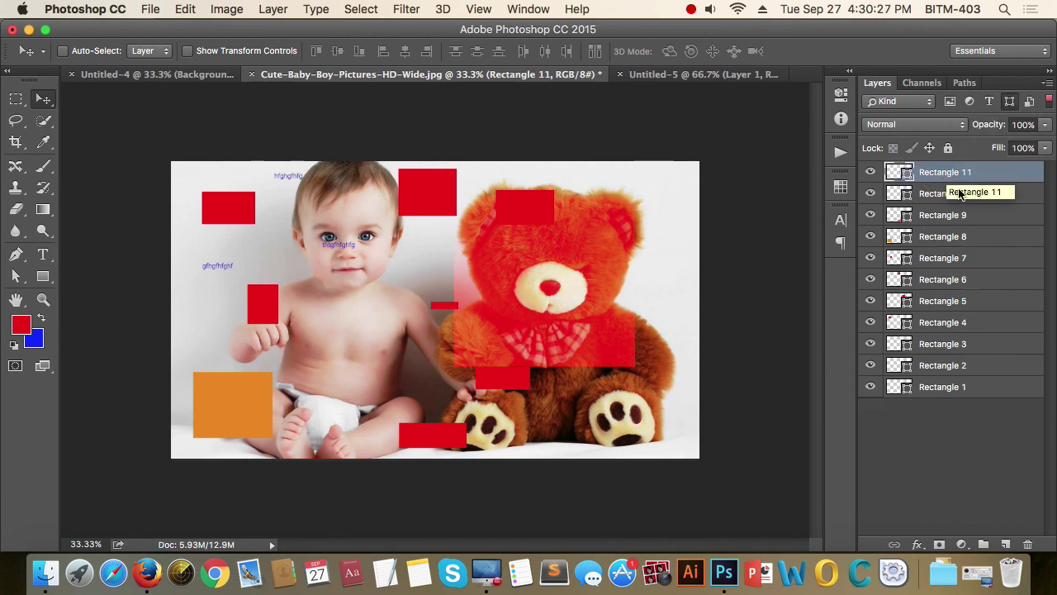
left_click(968, 387, "shift")
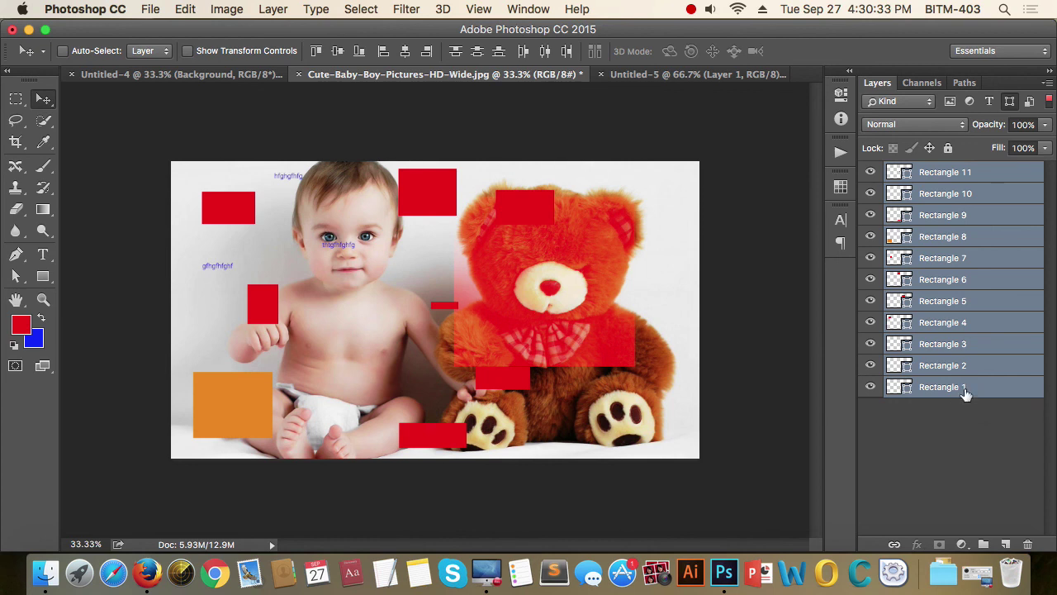
left_click(893, 546)
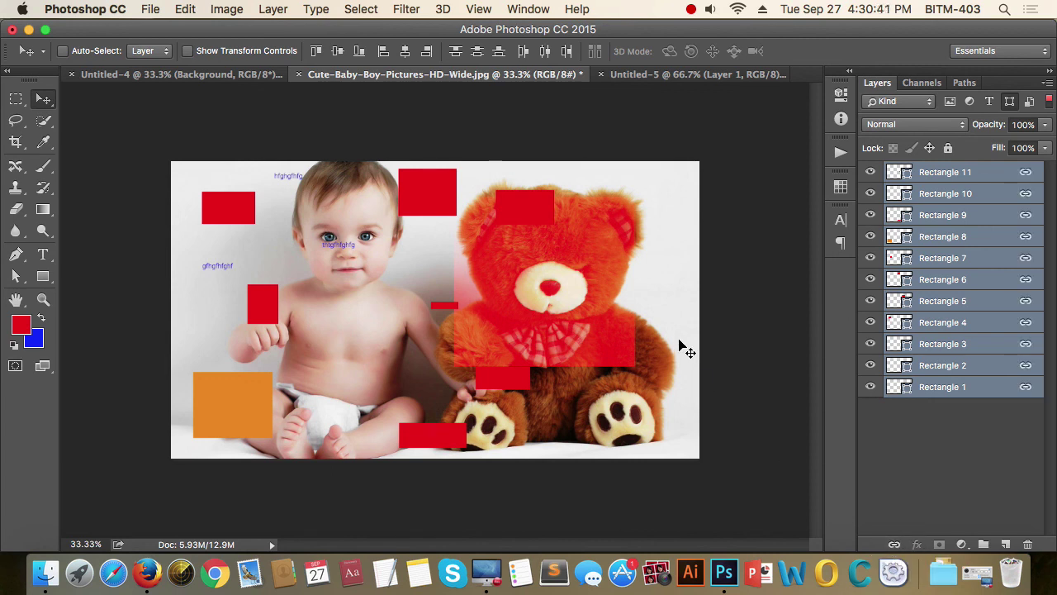
Move the linked rectangles across the photo, then reposition them with only Rectangle 1 selected until it overlaps the baby's forehead.
left_click_drag(441, 199, 626, 221)
left_click(971, 388)
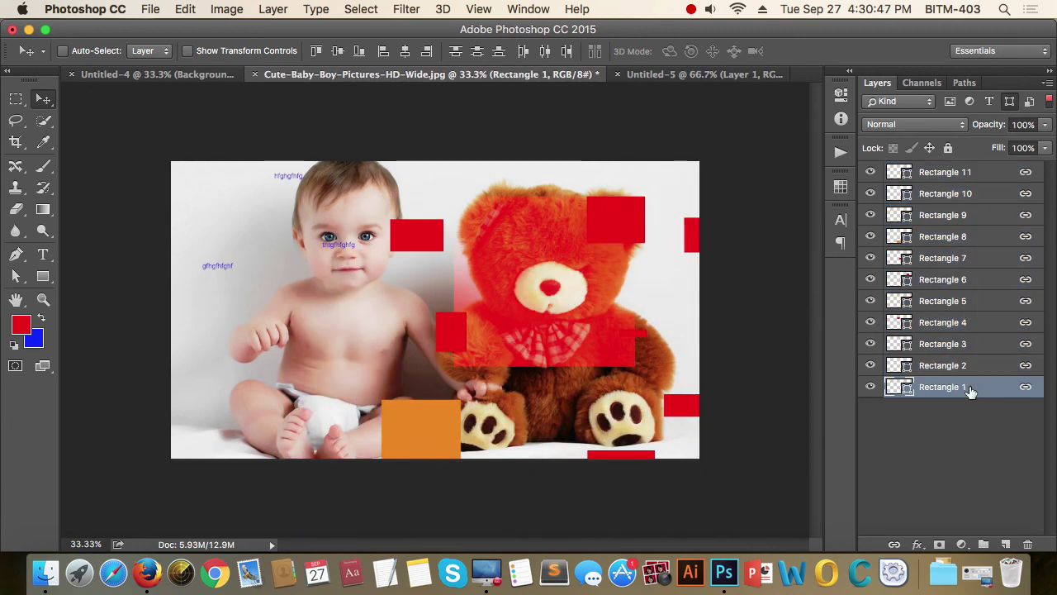
left_click_drag(436, 248, 299, 219)
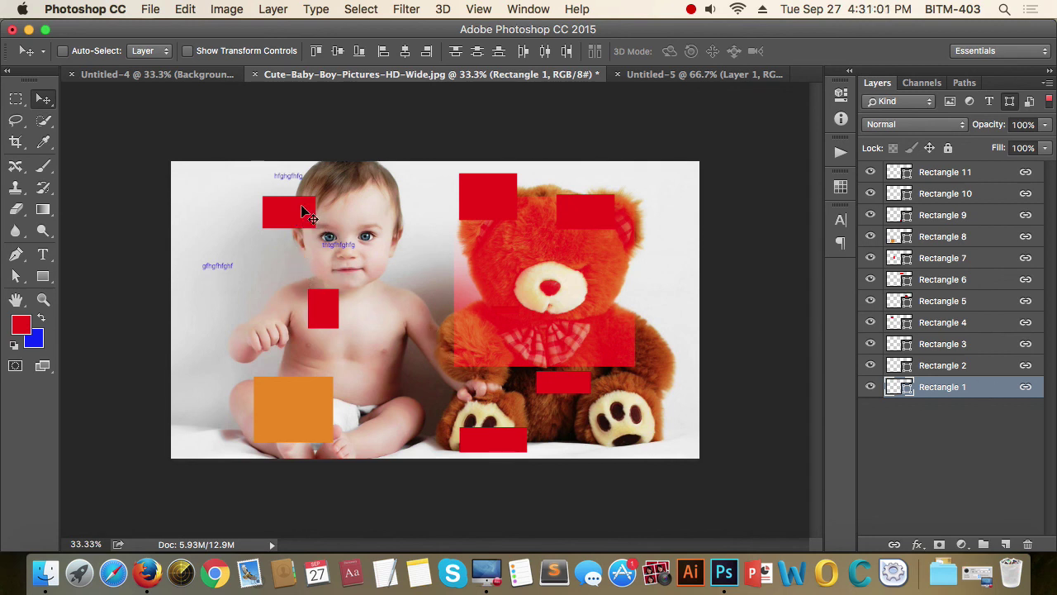
left_click_drag(303, 208, 281, 210)
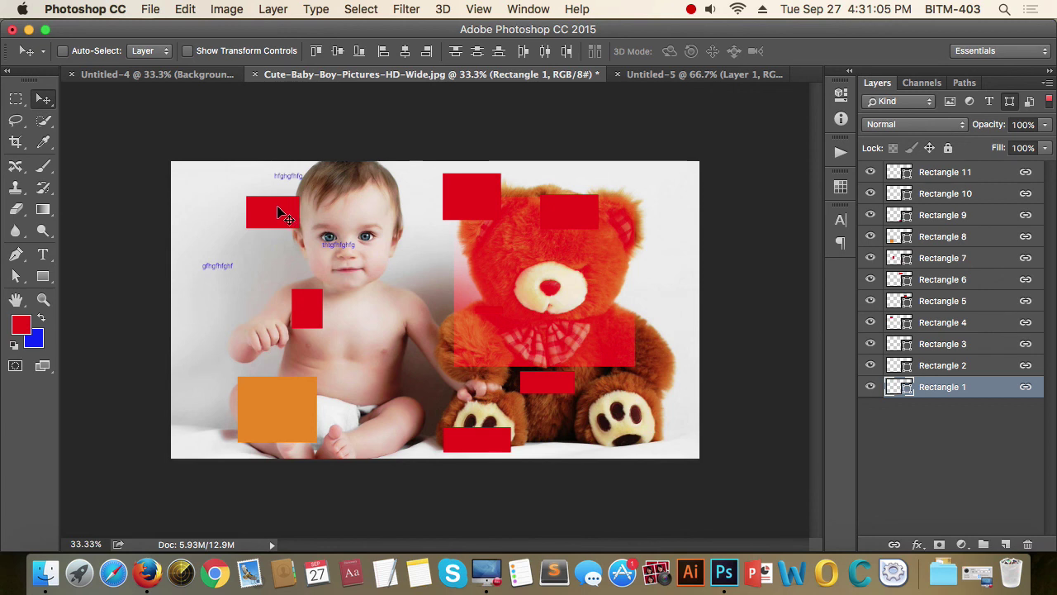
left_click_drag(281, 213, 250, 239)
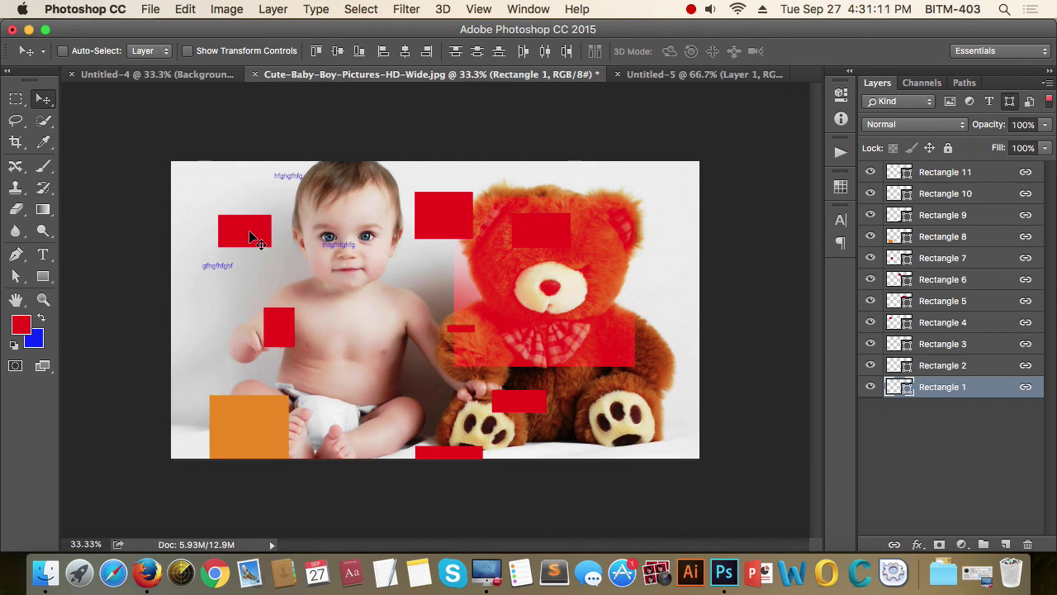
left_click_drag(254, 238, 316, 222)
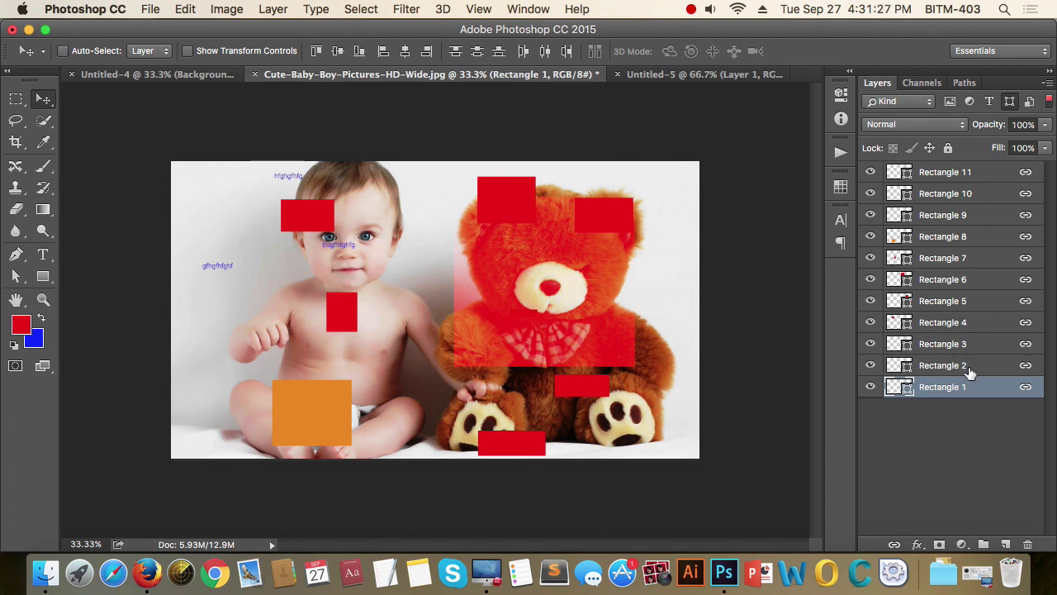
Unlink all layers from Rectangle 1 to Rectangle 11 and turn off layer filtering.
left_click(941, 175, "shift")
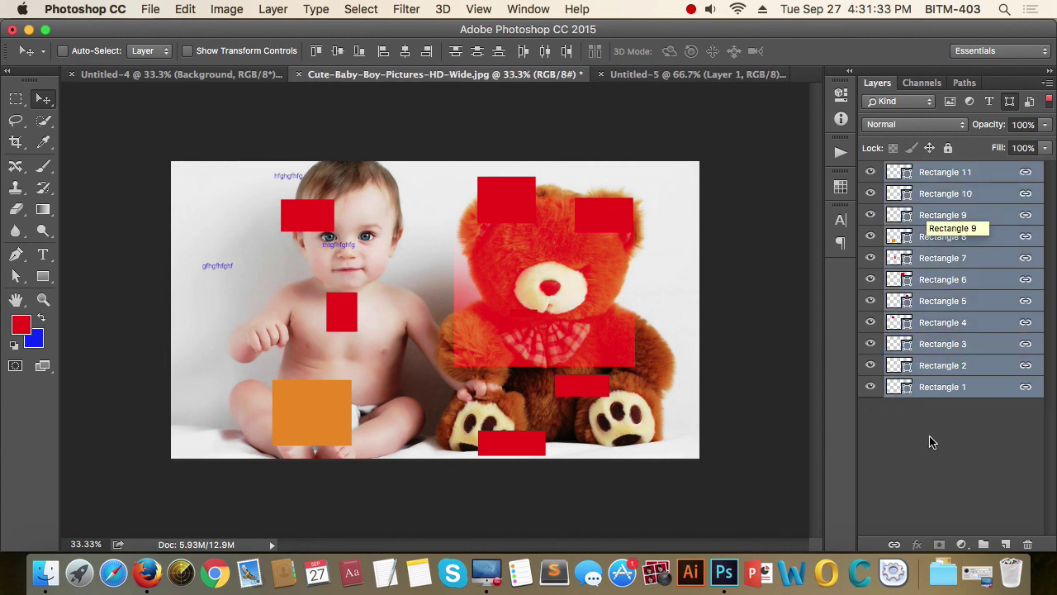
left_click(895, 545)
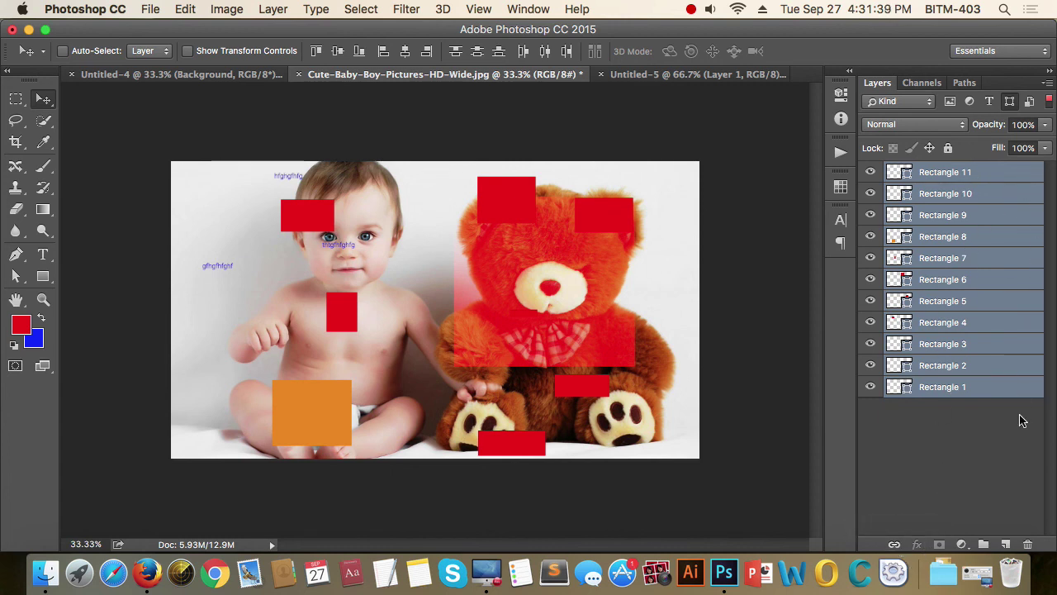
left_click(1049, 101)
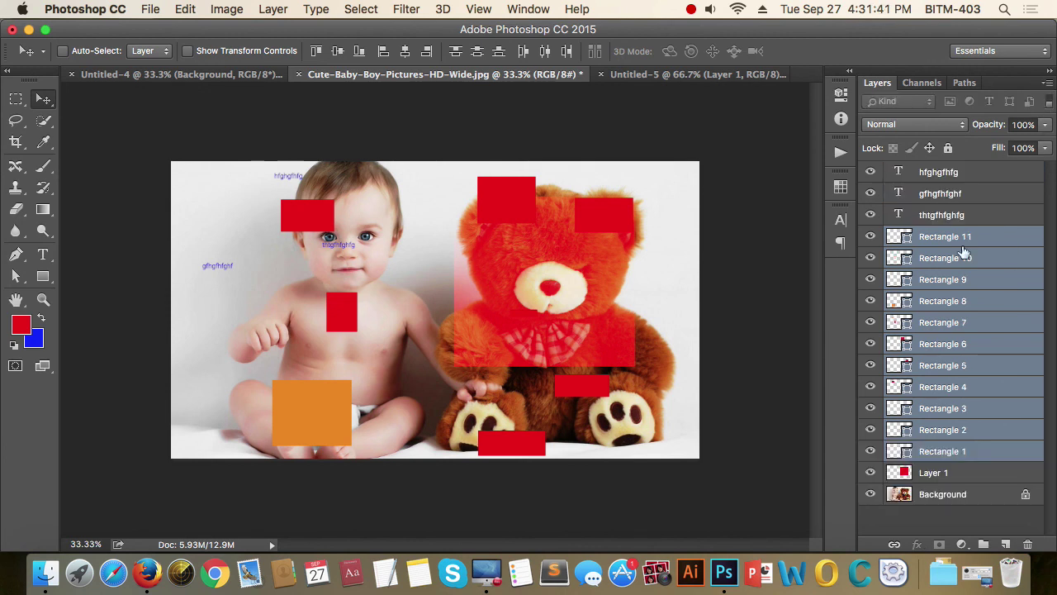
Select several rectangle layers one at a time in the full layer list, ending on Rectangle 11.
left_click(972, 320)
left_click(971, 374)
left_click(969, 426)
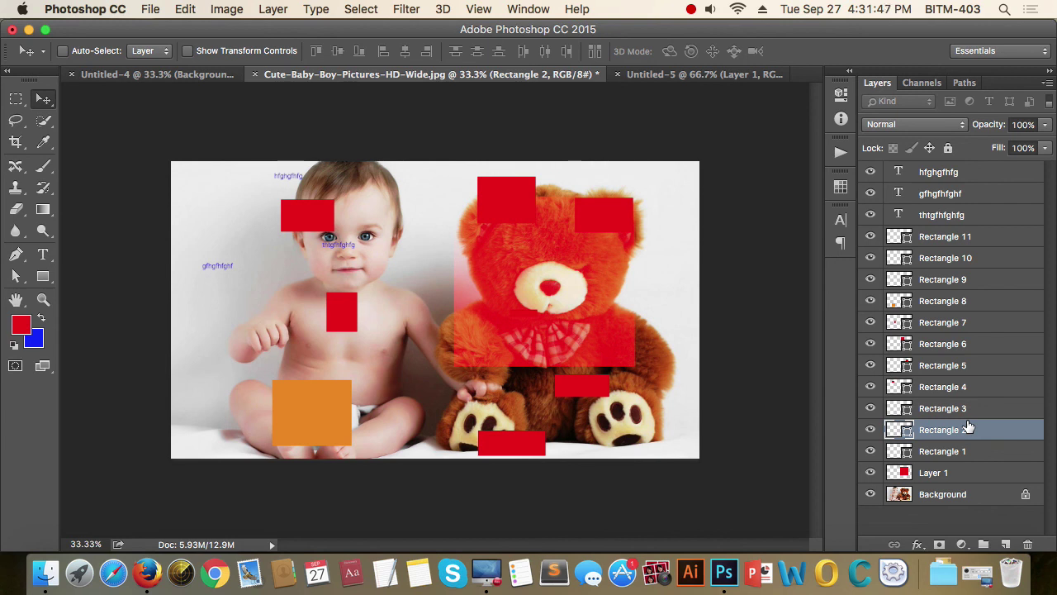
left_click(976, 283)
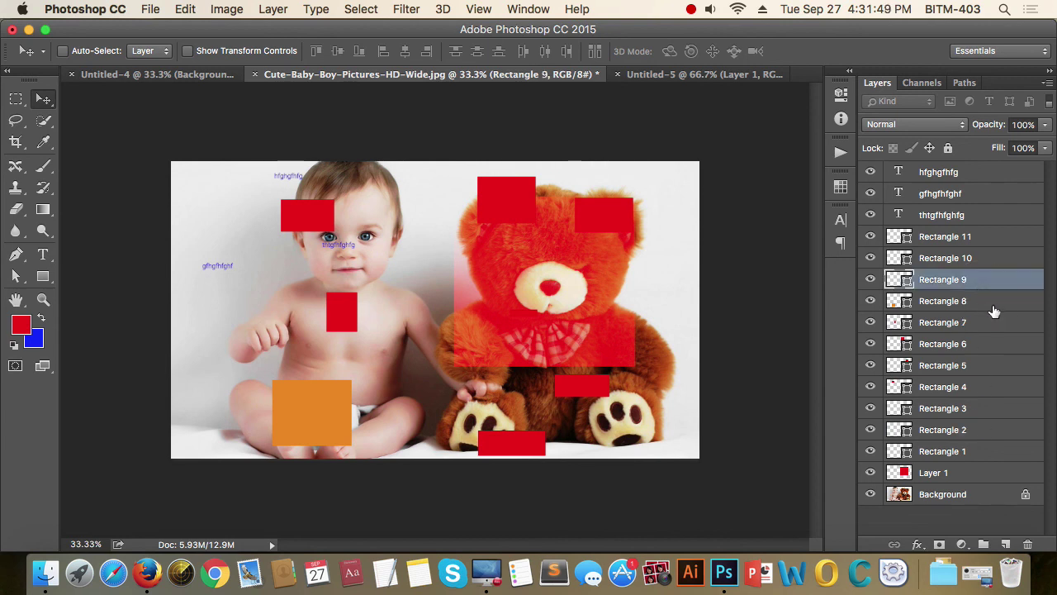
left_click(978, 256)
left_click(974, 237)
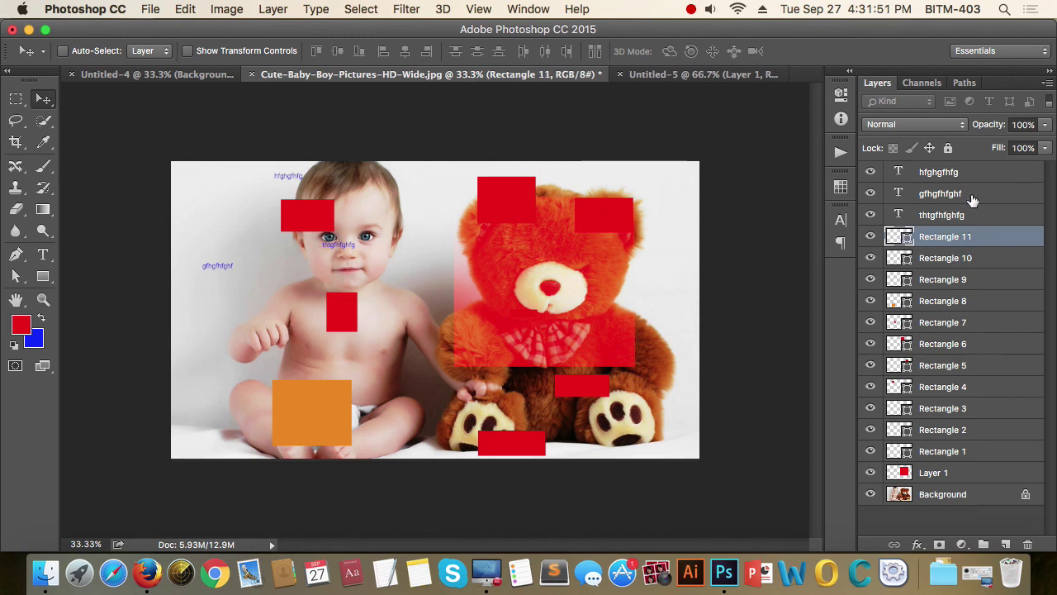
Select individual text and rectangle layers one at a time in the layer list, ending on Rectangle 11 again.
left_click(971, 193)
left_click(966, 171)
left_click(974, 237)
left_click(981, 300)
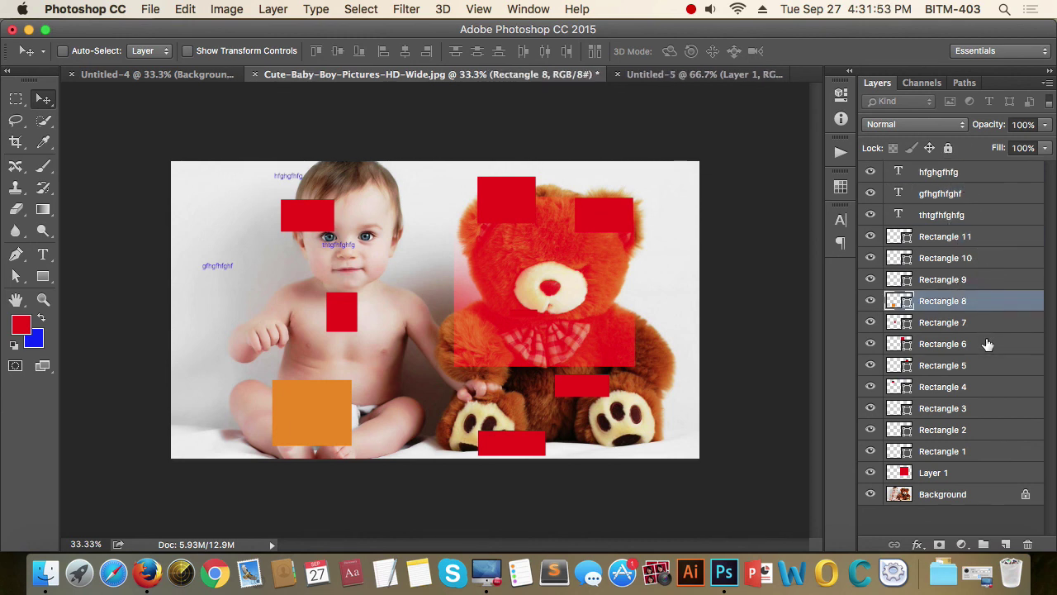
left_click(988, 344)
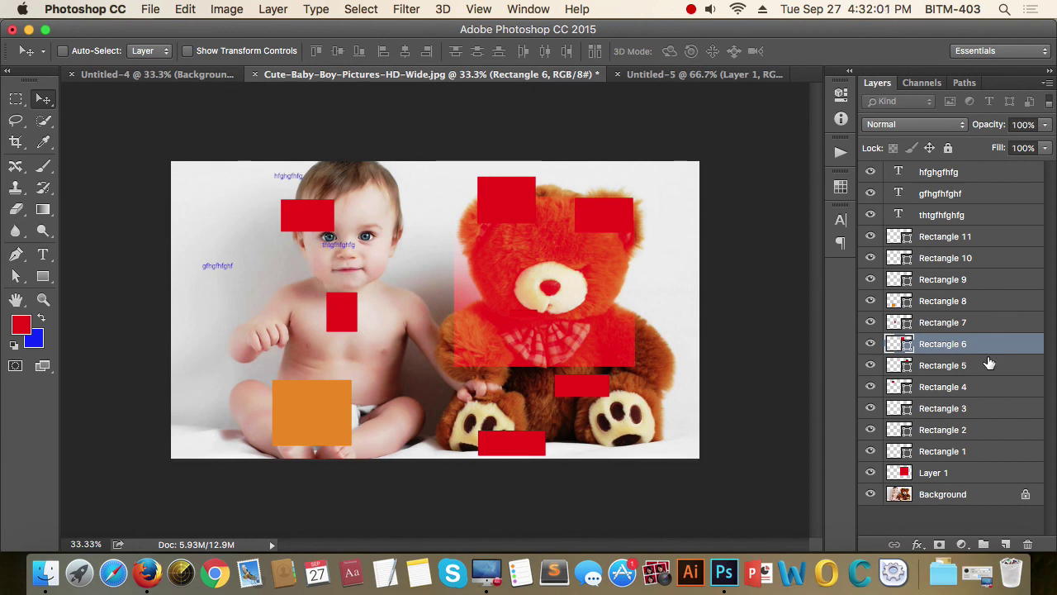
left_click(1006, 323)
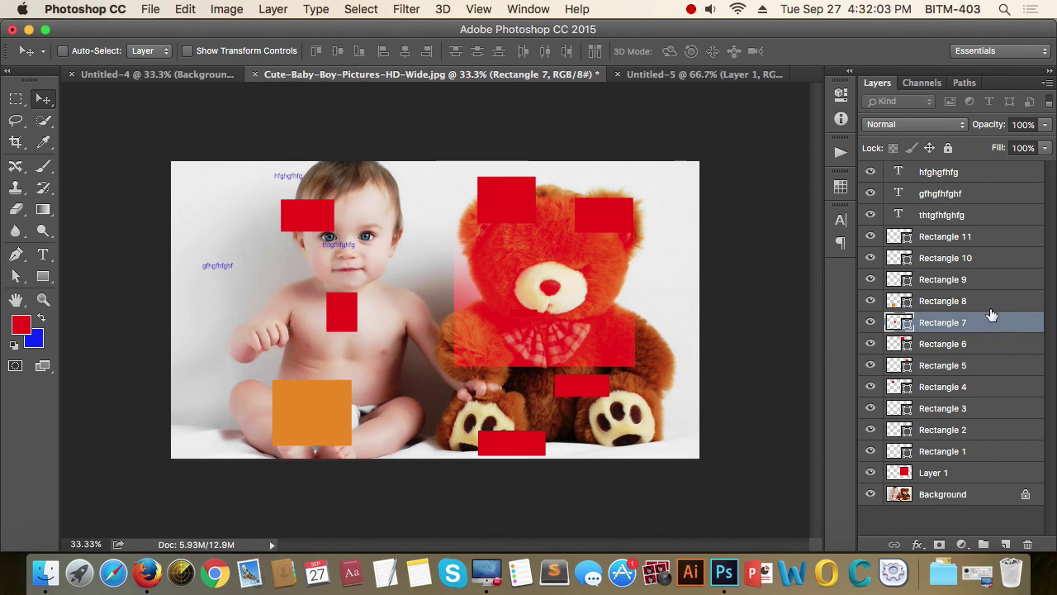
left_click(995, 300)
left_click(996, 274)
left_click(995, 261)
left_click(989, 240)
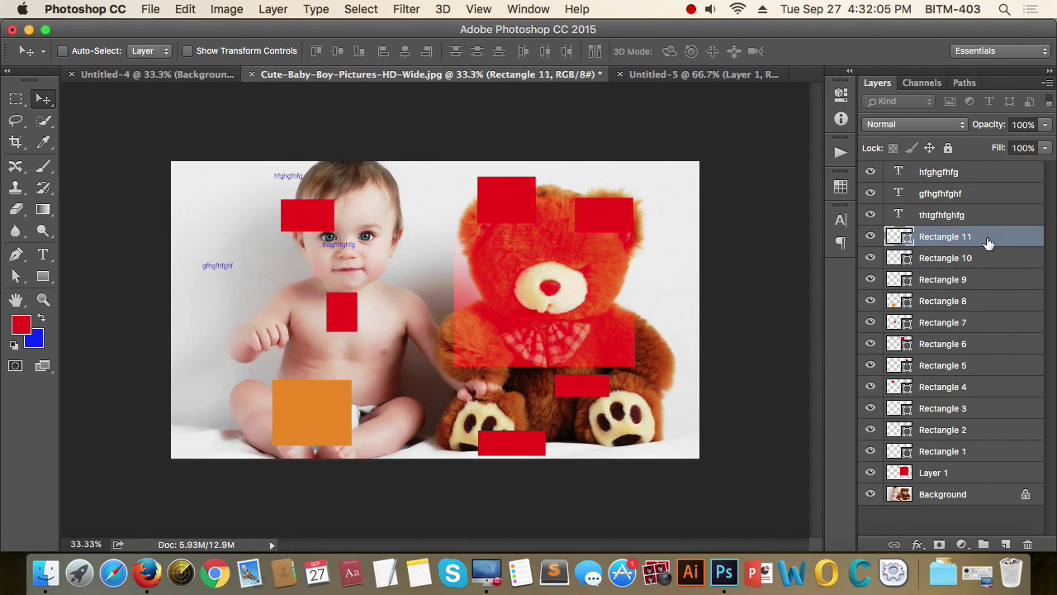
Deselect all layers and try to move the artwork on the bear and the red rectangle on the baby's chest.
left_click(948, 522)
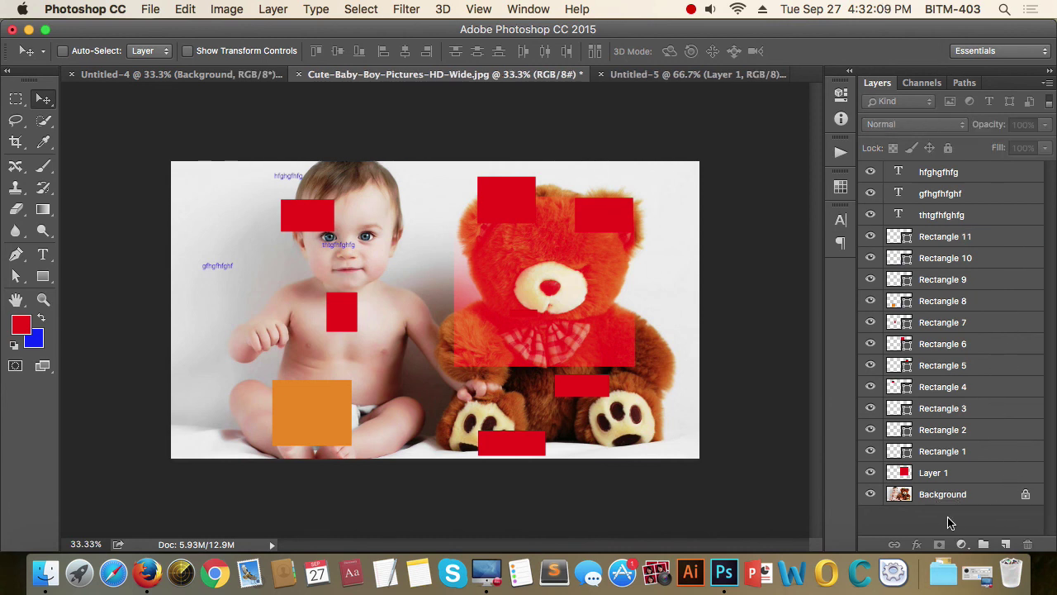
left_click(528, 323)
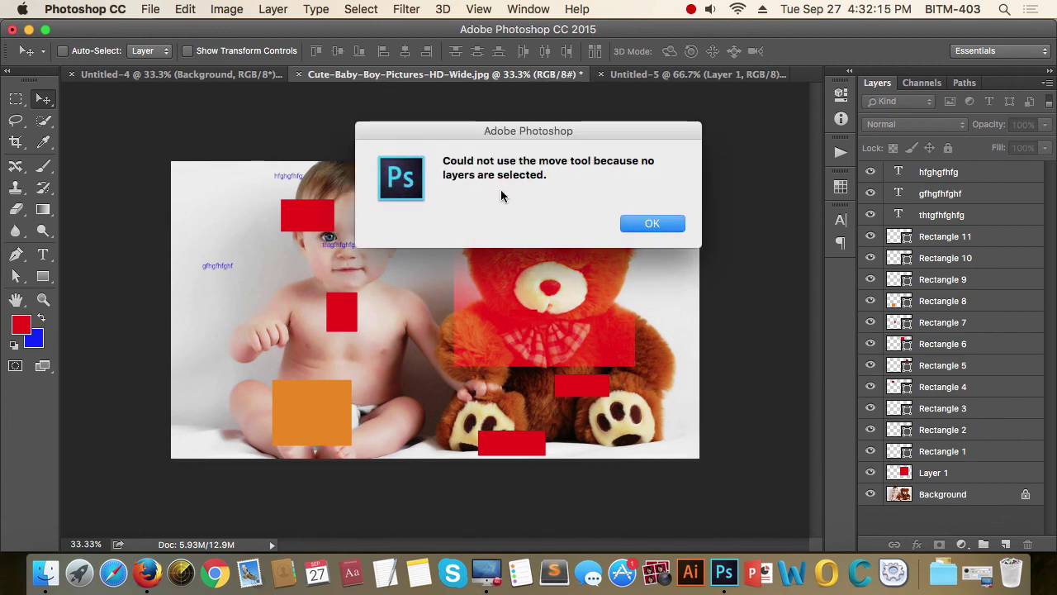
left_click(649, 227)
left_click(341, 311)
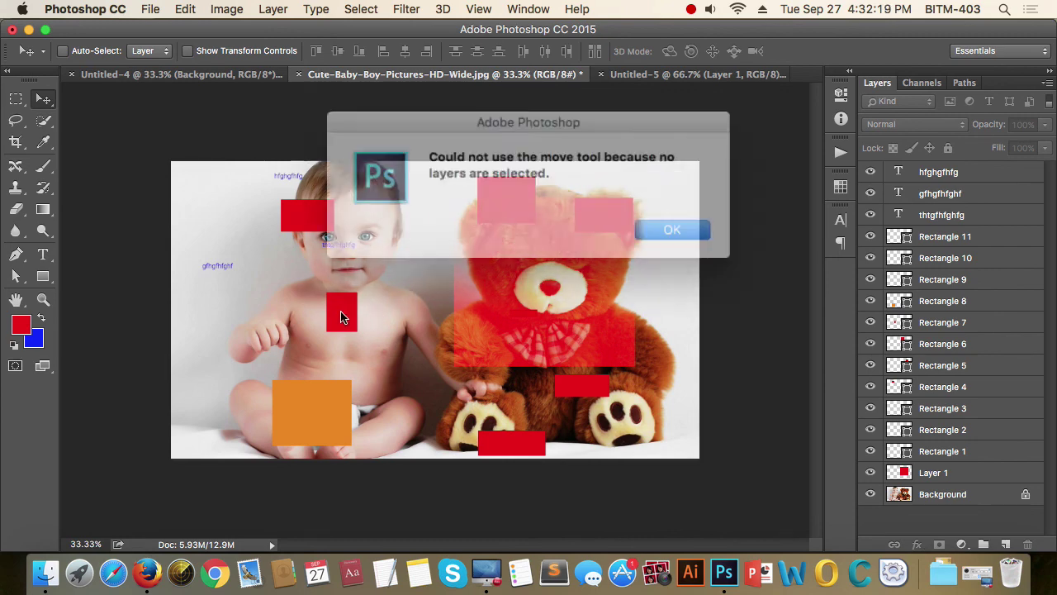
left_click(652, 224)
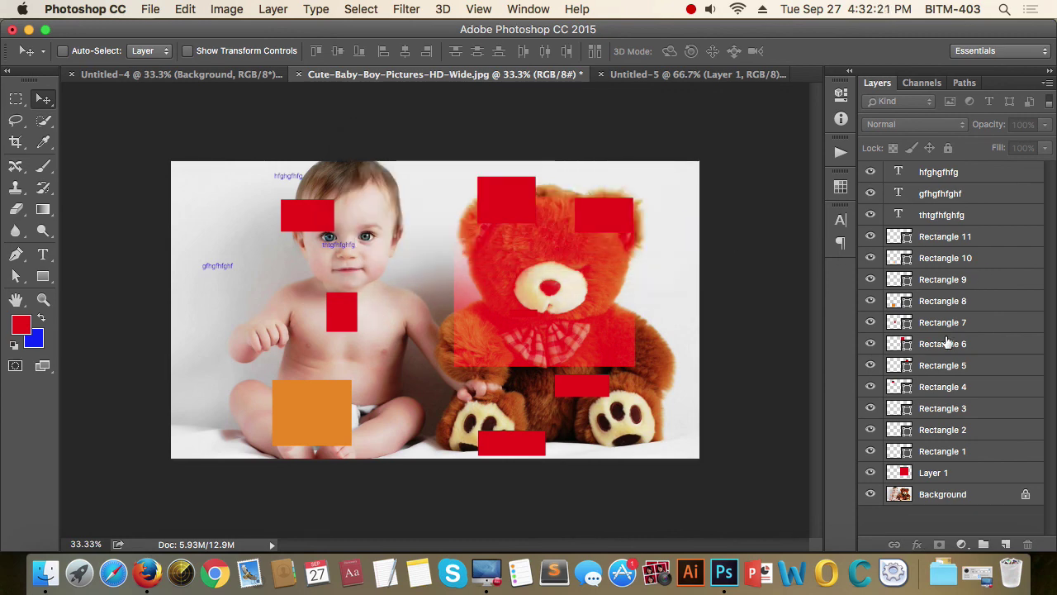
Select the Rectangle 5 layer.
left_click(973, 365)
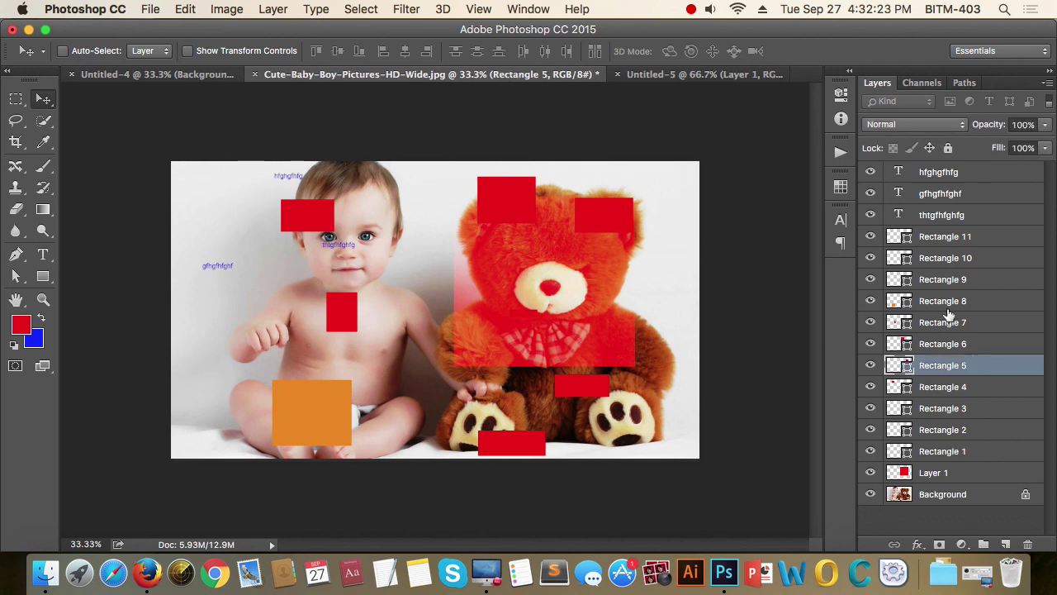